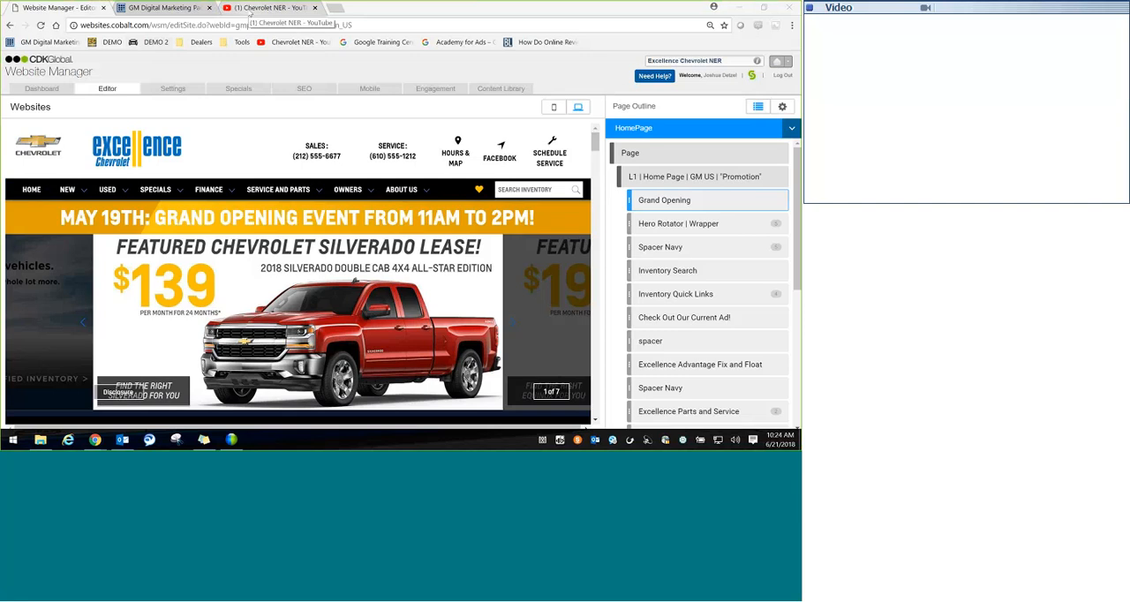
# Step: Open the video on advanced use of specials and tagging from the Chevrolet NER YouTube channel and pause it
pyautogui.click(251, 13)
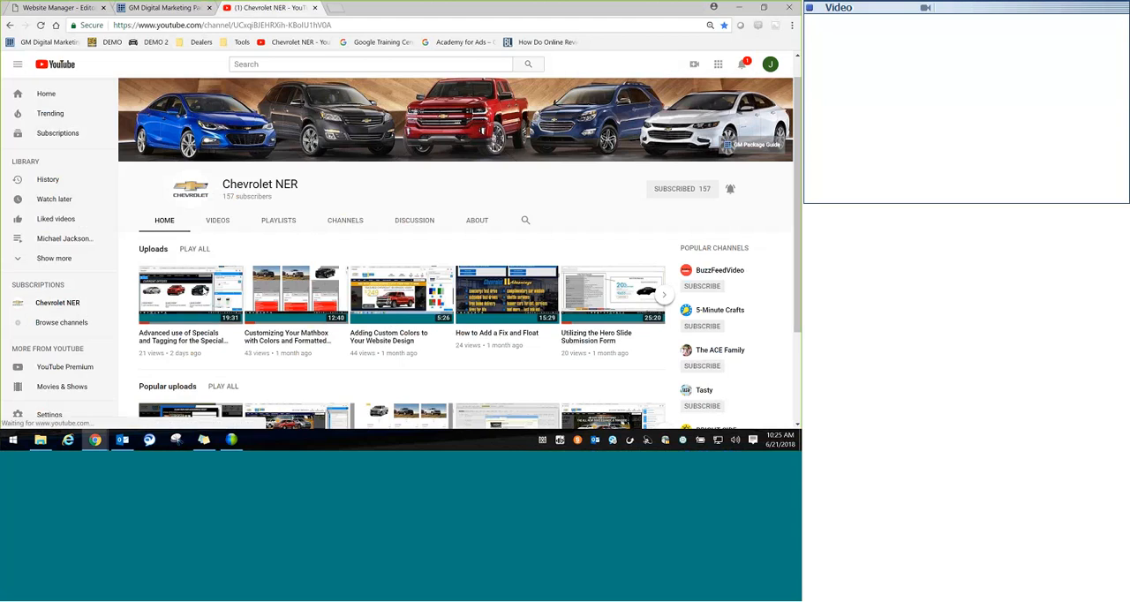
pyautogui.click(196, 294)
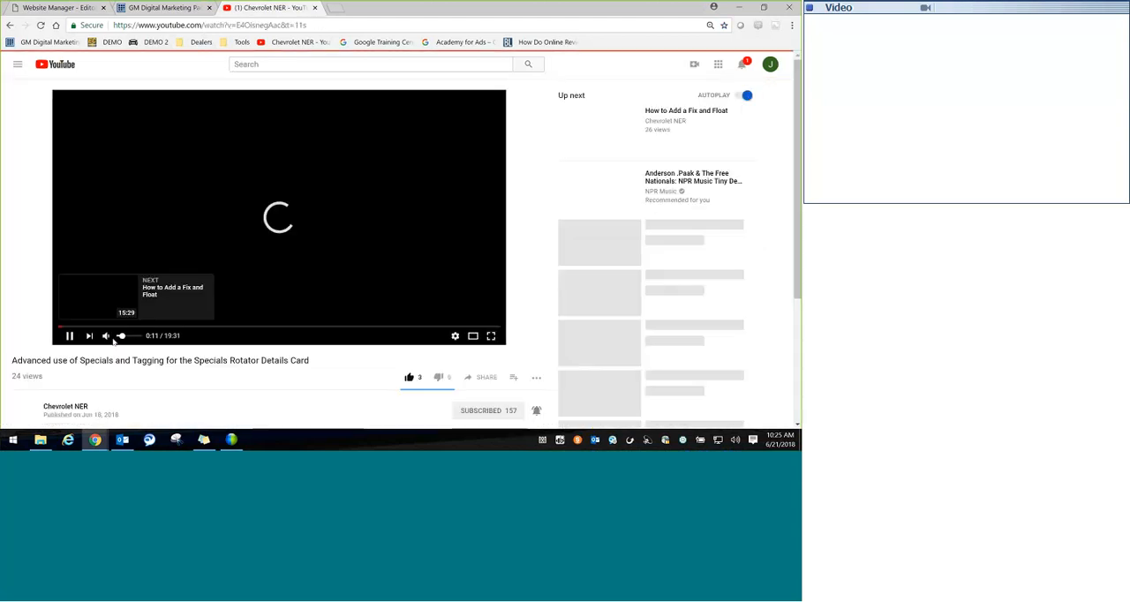
pyautogui.click(125, 340)
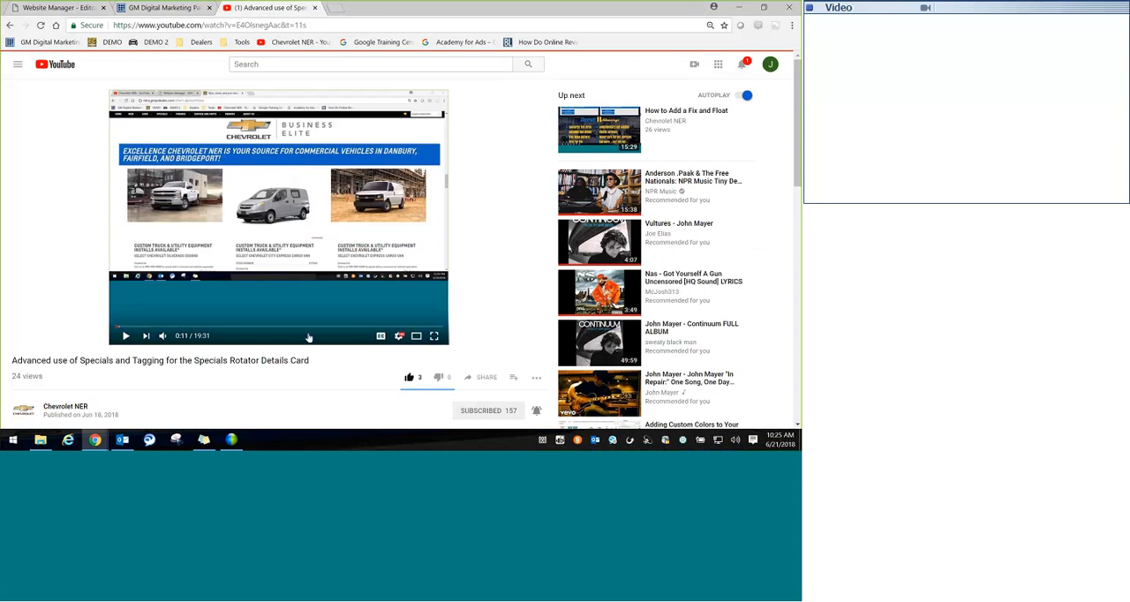
# Step: Set the playback quality of the specials and tagging video to 720p
pyautogui.click(400, 338)
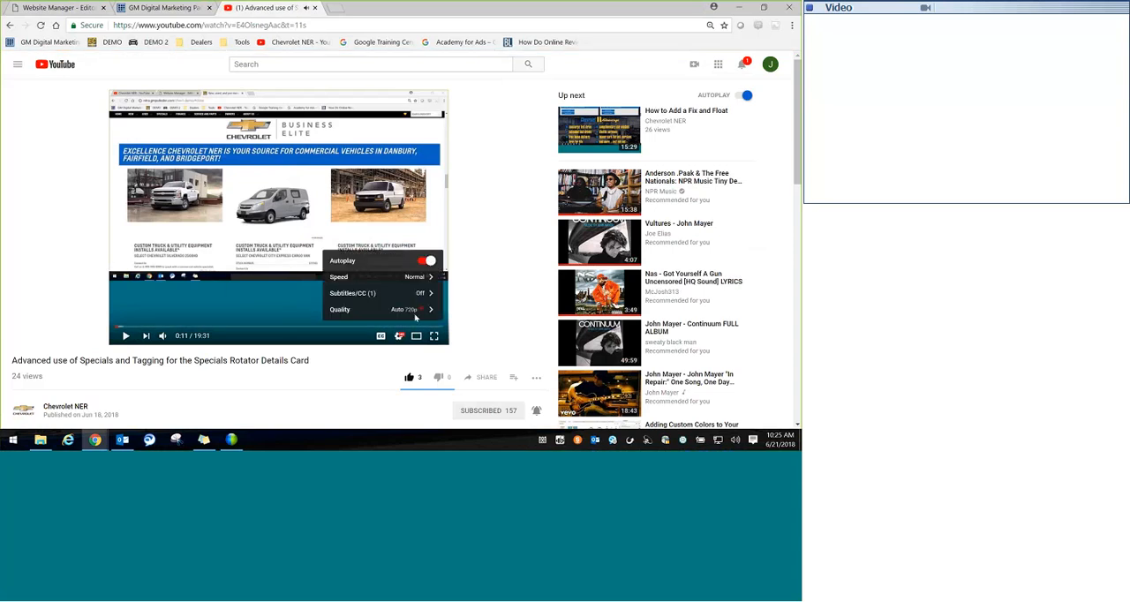
pyautogui.click(416, 310)
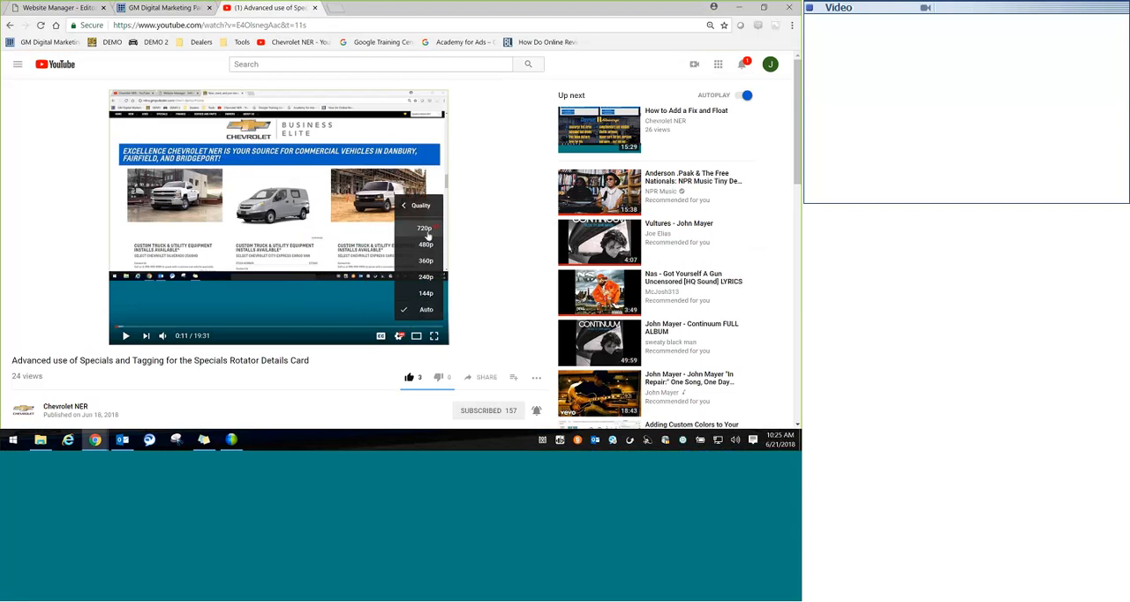
pyautogui.click(428, 233)
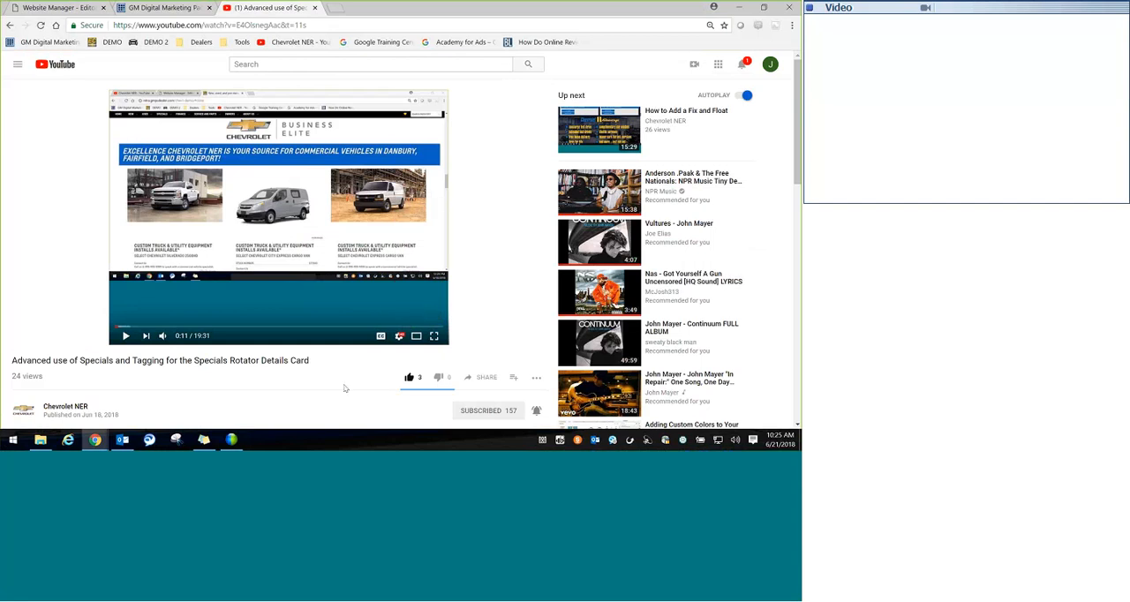
# Step: Browse the Training & Support dealer resources on the GM Digital Marketing Package website
pyautogui.click(189, 14)
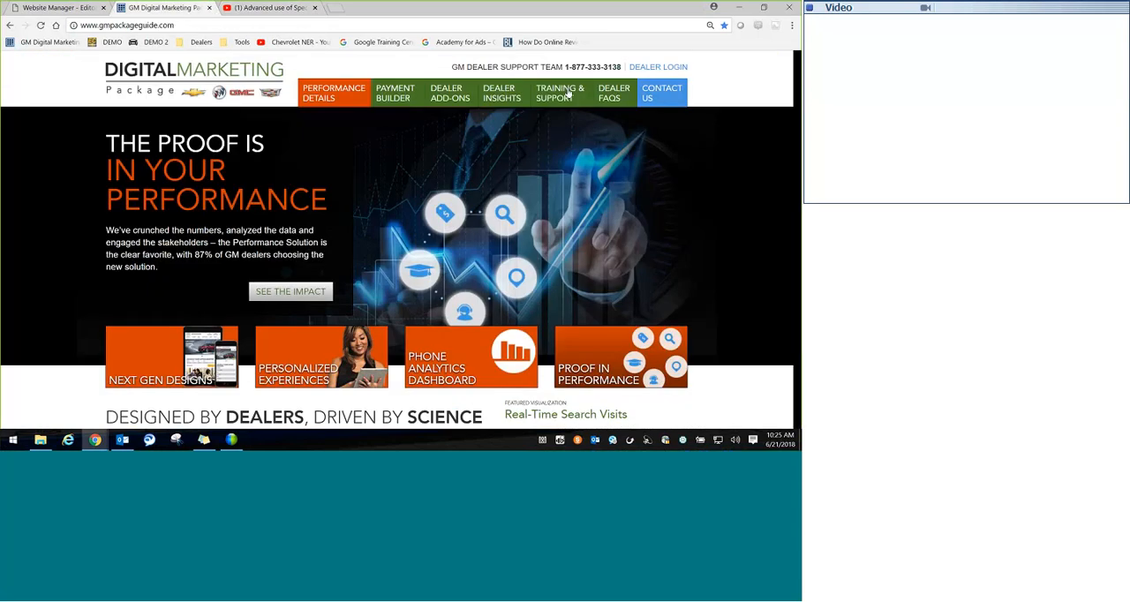
pyautogui.click(568, 95)
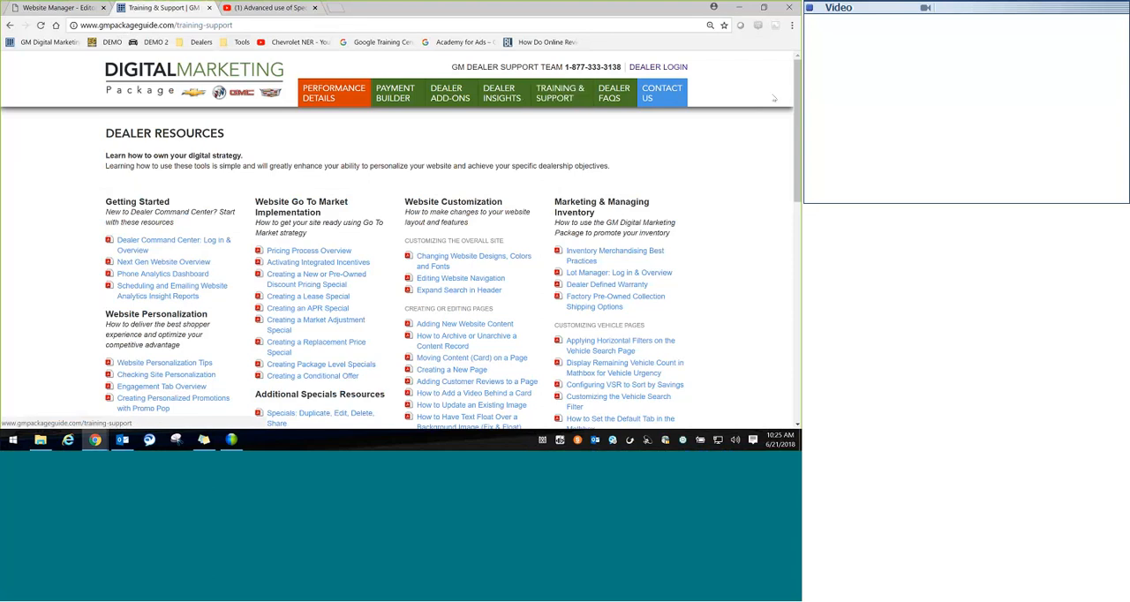
pyautogui.scroll(-3, 372, 200)
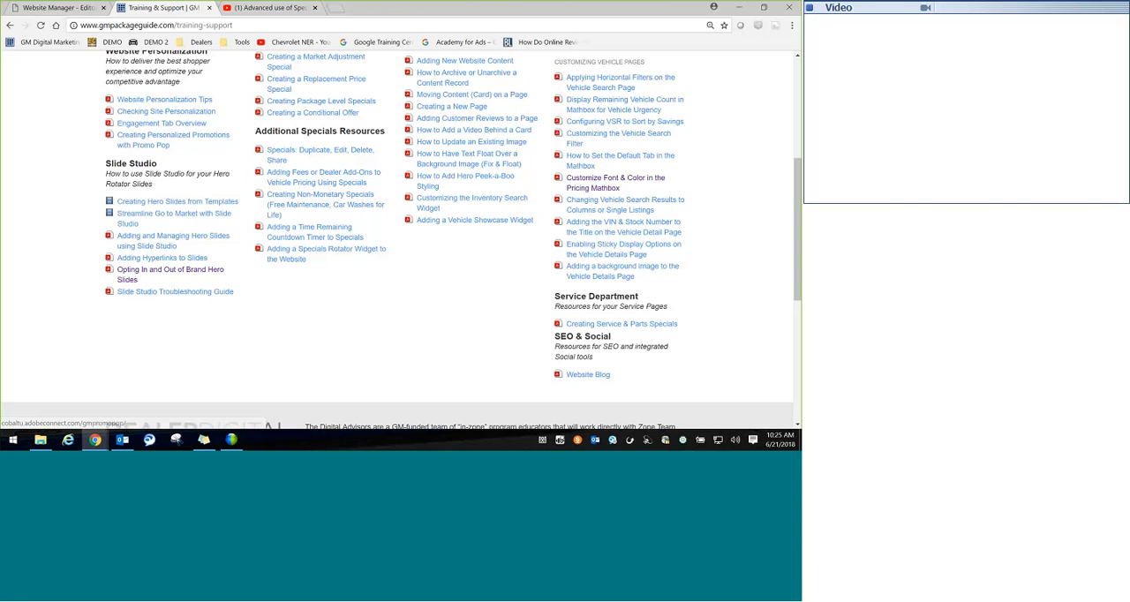
# Step: Close the GM Digital Marketing Package website and return to Website Manager
pyautogui.click(269, 8)
pyautogui.click(209, 8)
pyautogui.click(60, 8)
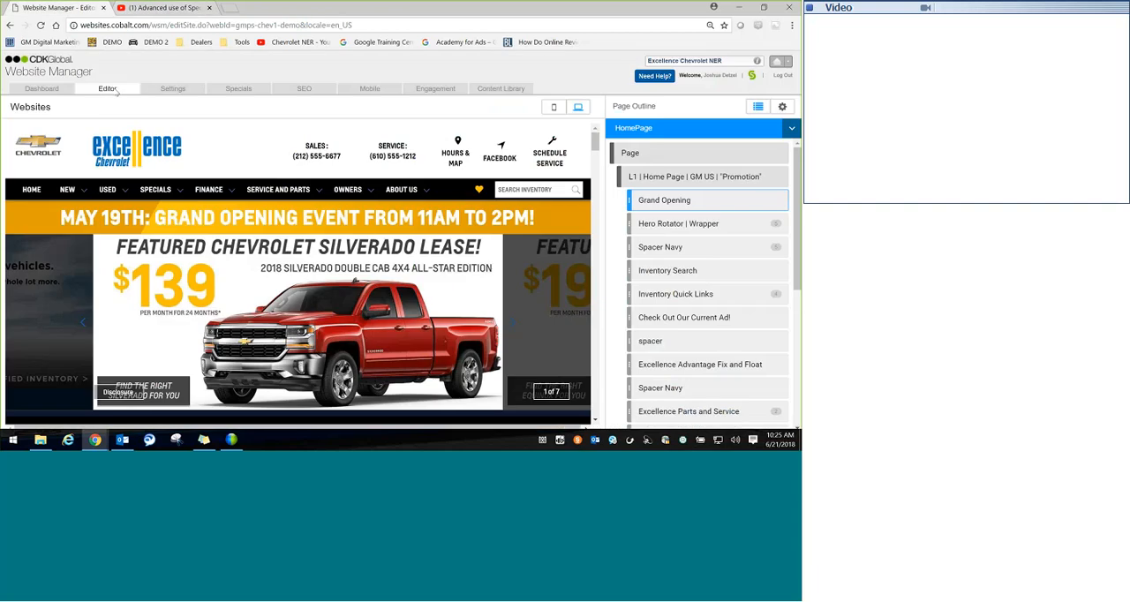
# Step: Reload the site editor and launch Slide Studio for the home page's Hero Rotator wrapper
pyautogui.click(116, 91)
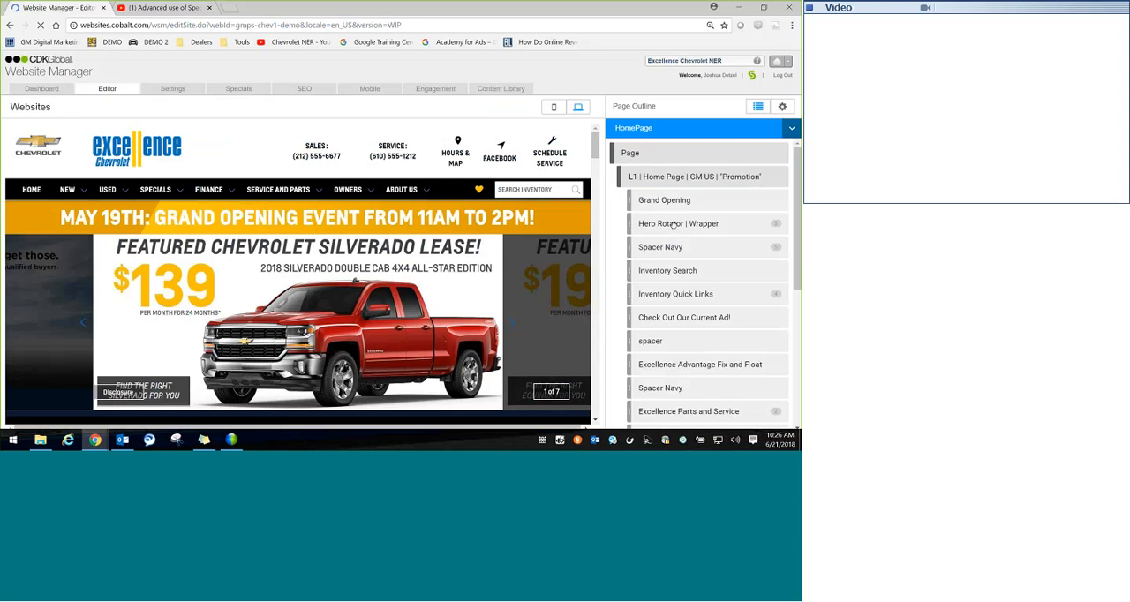
pyautogui.click(675, 224)
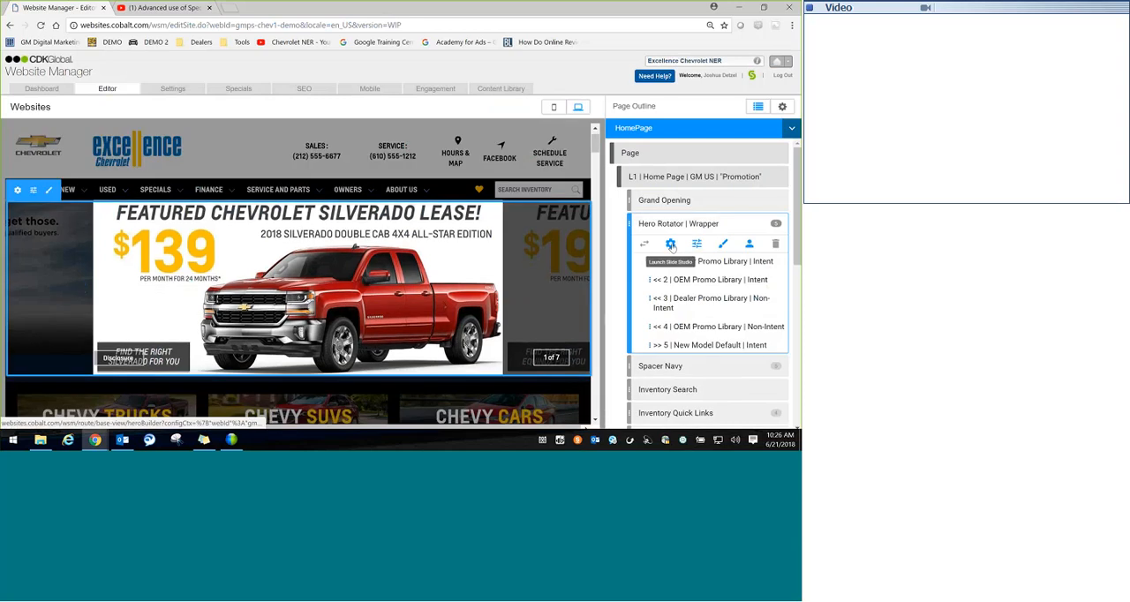
pyautogui.click(670, 245)
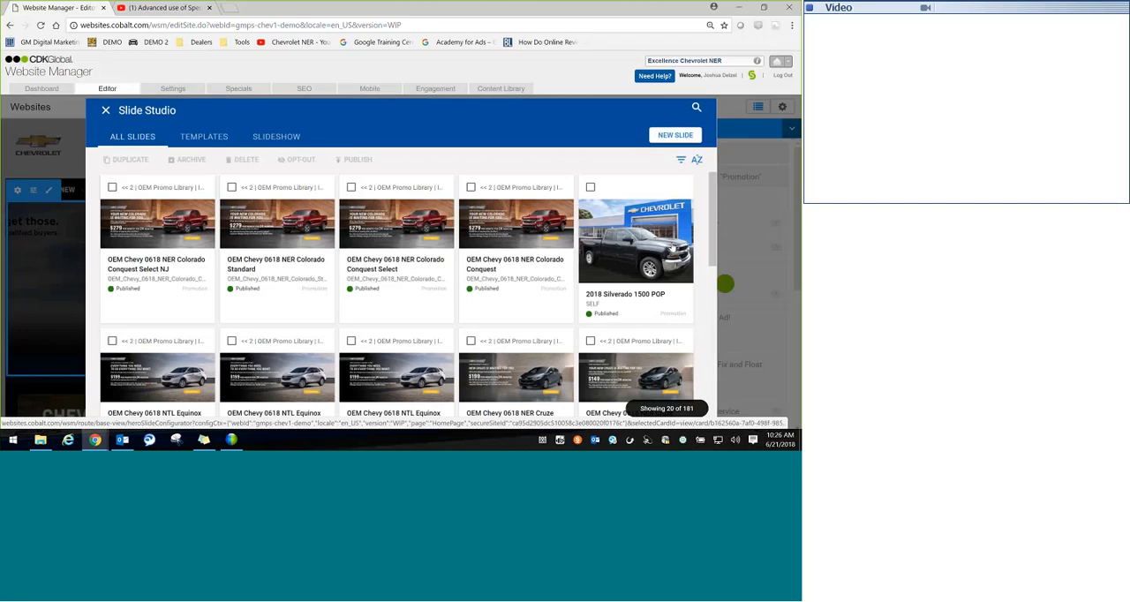
# Step: Create a new slide from the "Chevrolet 2 | MSRP | Template" slide template
pyautogui.click(202, 143)
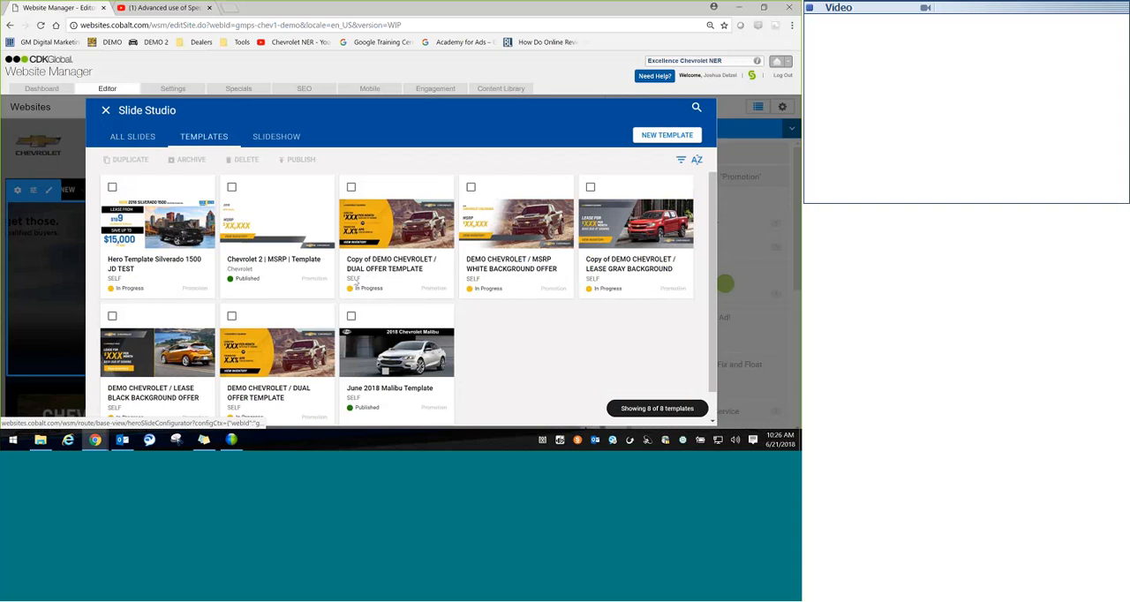
pyautogui.rightClick(248, 276)
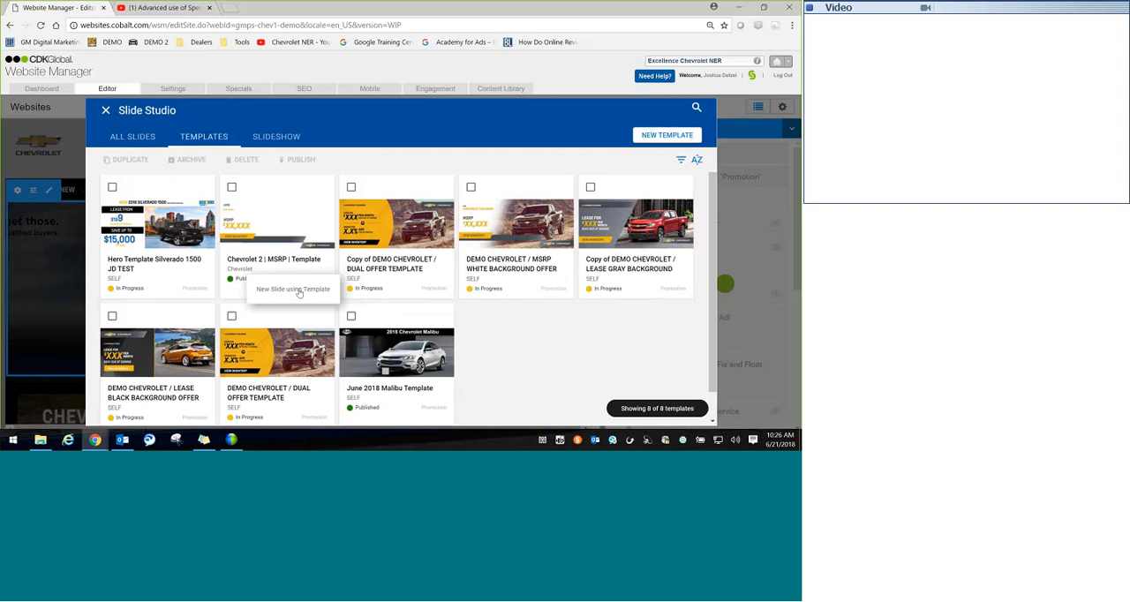
pyautogui.click(299, 292)
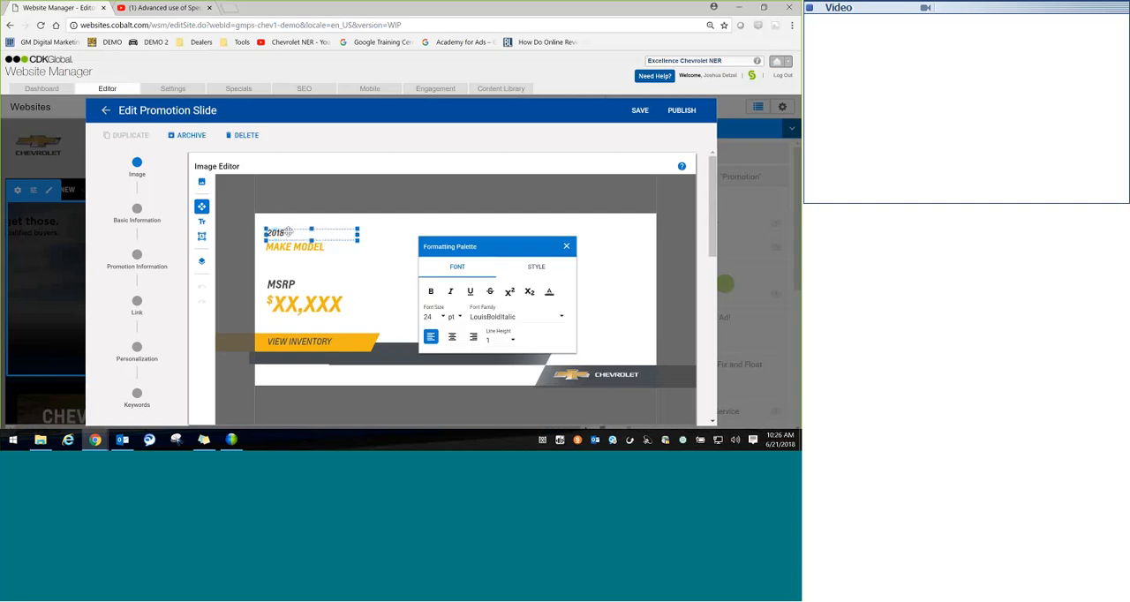
pyautogui.click(287, 231)
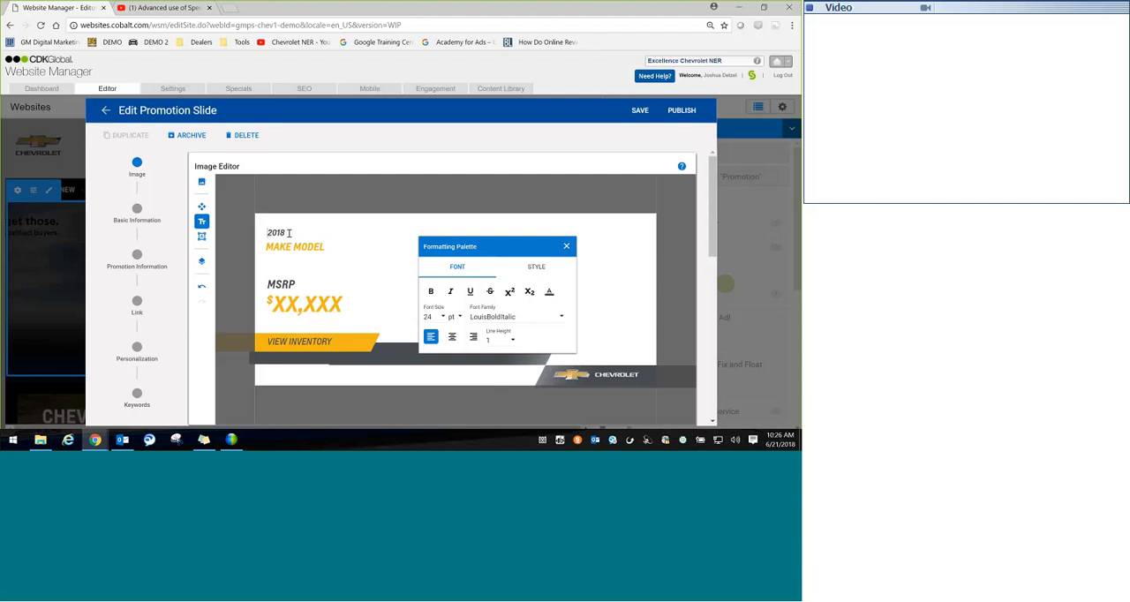
pyautogui.write('Si')
pyautogui.press('BackSpace')
pyautogui.press('BackSpace')
pyautogui.press('BackSpace')
pyautogui.click(566, 246)
# Step: Replace the slide's MAKE MODEL placeholder with "Chevrolet Silverado"
pyautogui.click(332, 250)
pyautogui.write('Chevrolet')
pyautogui.hotkey('ctrl', 'Delete')
pyautogui.write('Si')
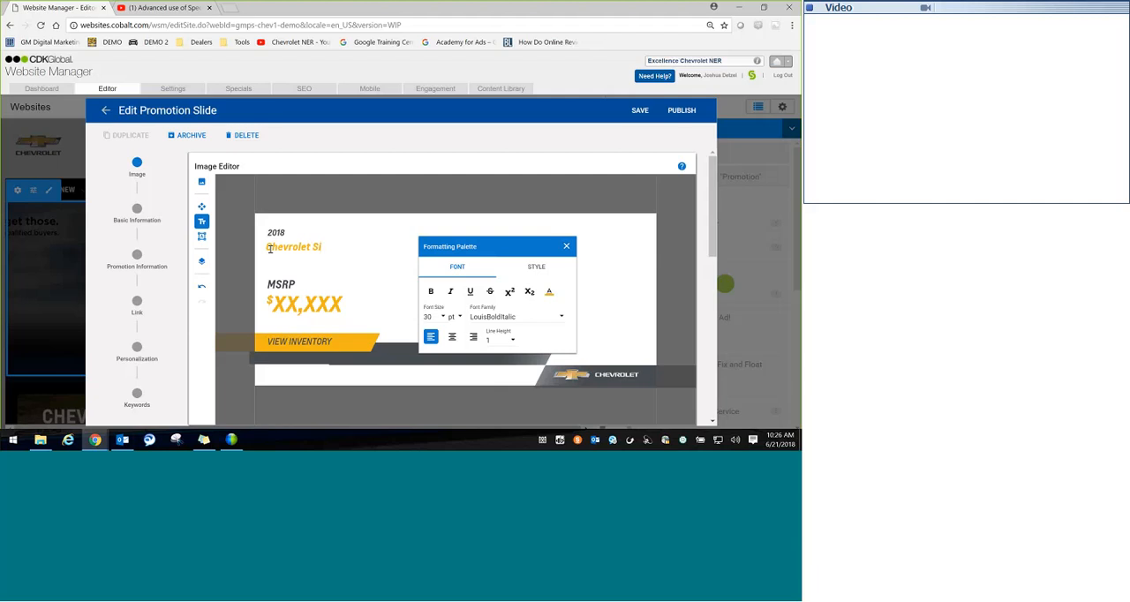
pyautogui.write('lverado')
# Step: Replace the XX,XXX price placeholder under MSRP with 30,000 and dismiss the formatting palette
pyautogui.moveTo(337, 303); pyautogui.dragTo(272, 303)
pyautogui.write('30,')
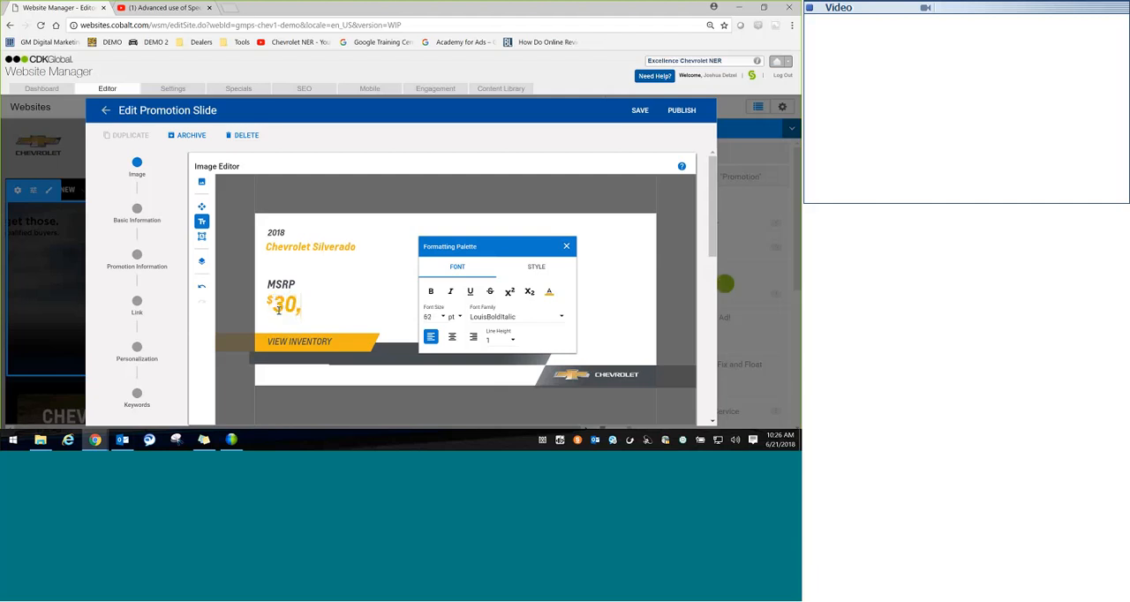
pyautogui.write('000')
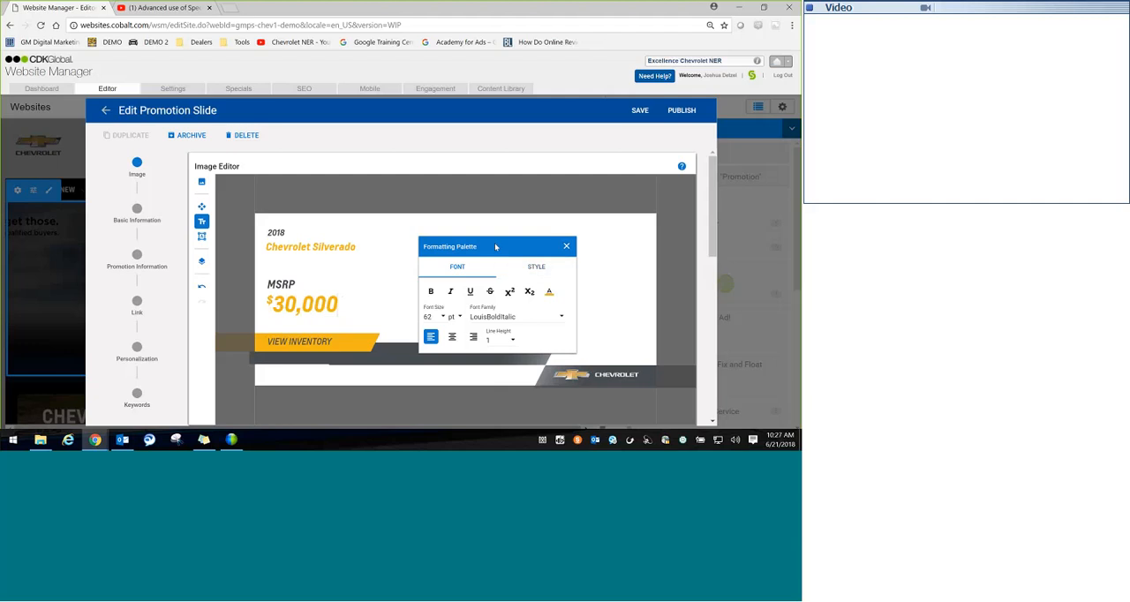
pyautogui.moveTo(551, 250); pyautogui.dragTo(537, 254)
pyautogui.click(553, 250)
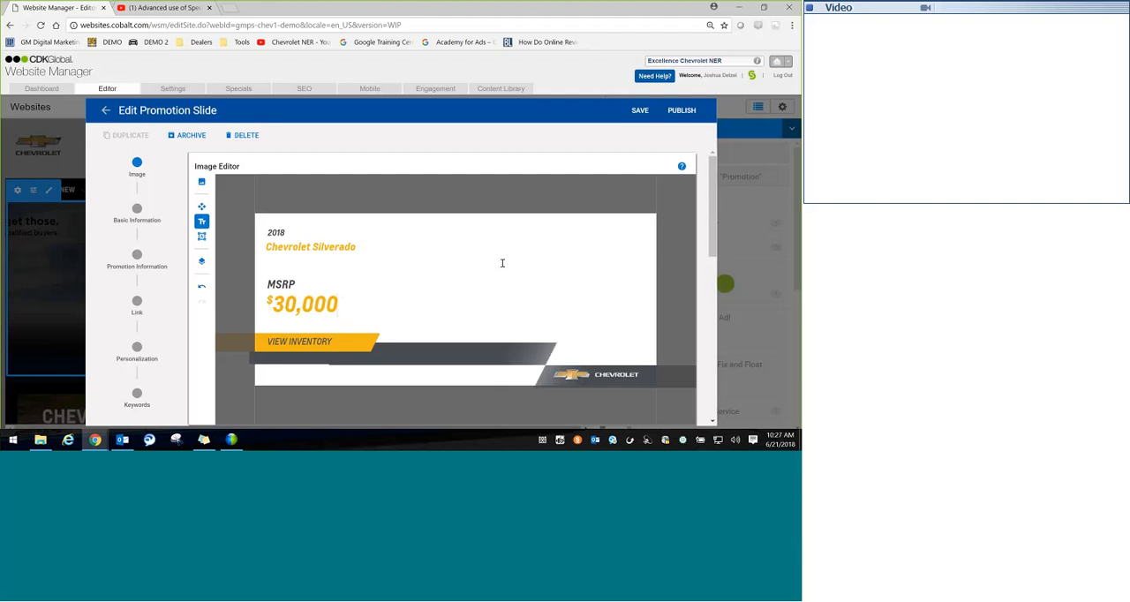
pyautogui.click(304, 305)
pyautogui.click(202, 207)
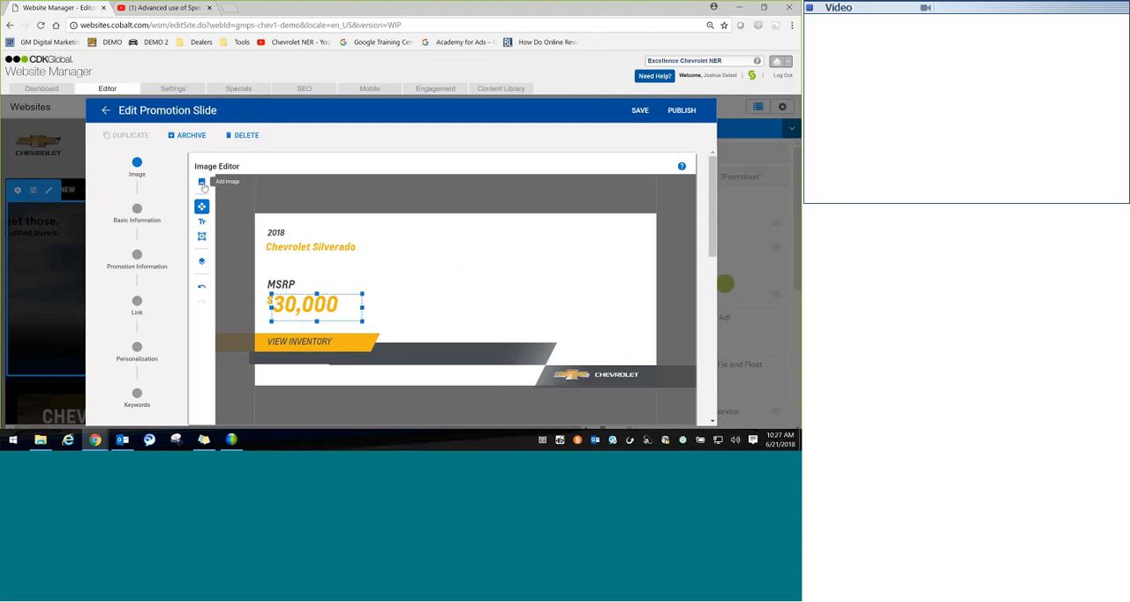
pyautogui.click(202, 182)
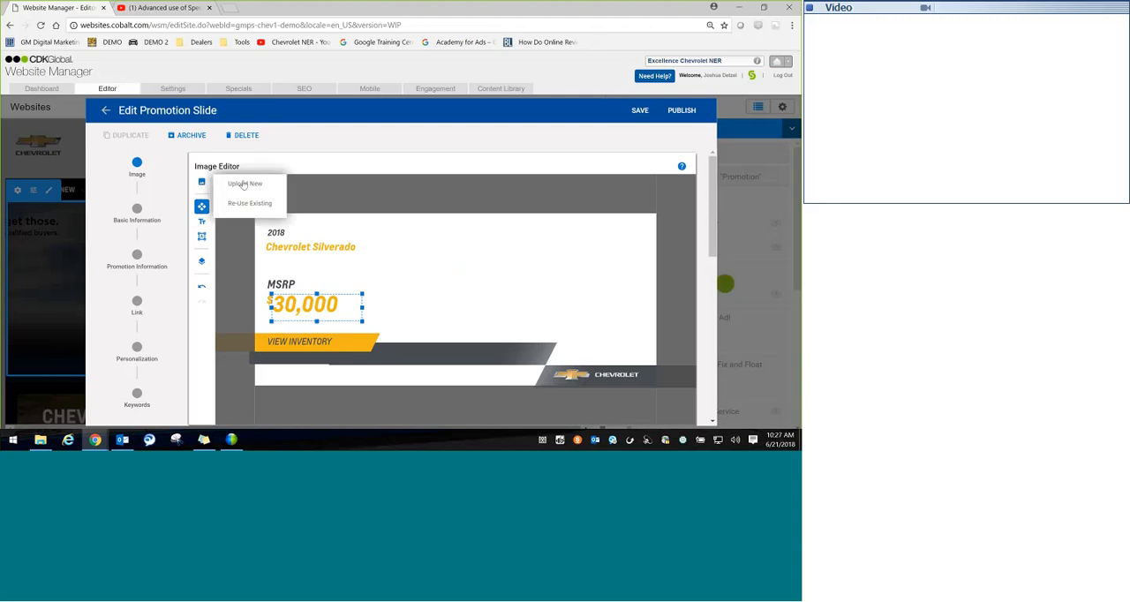
pyautogui.click(243, 184)
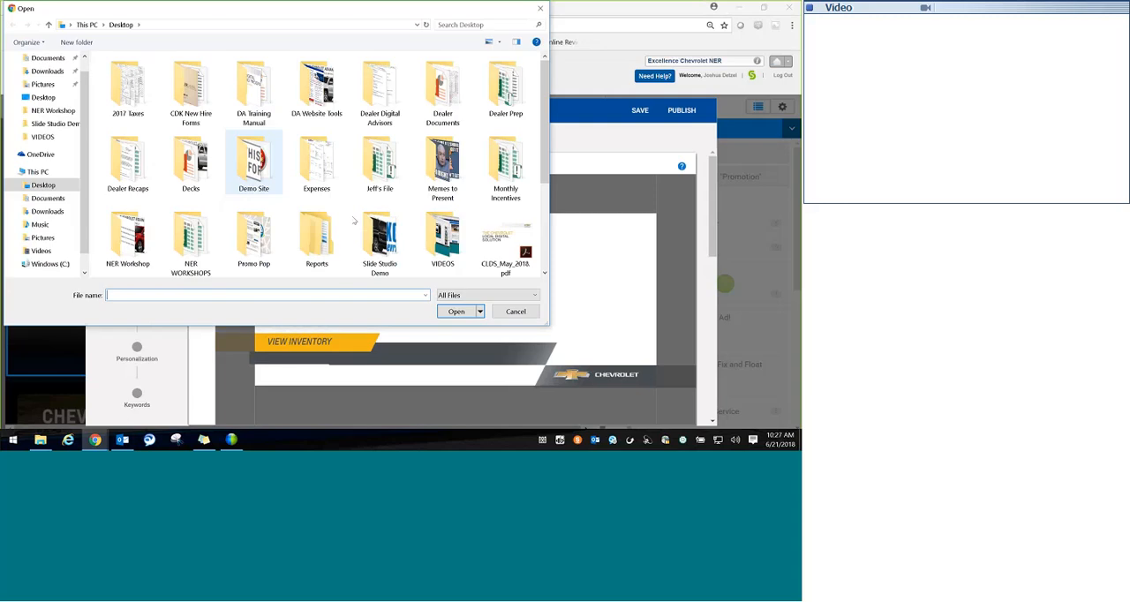
pyautogui.scroll(-5, 379, 238)
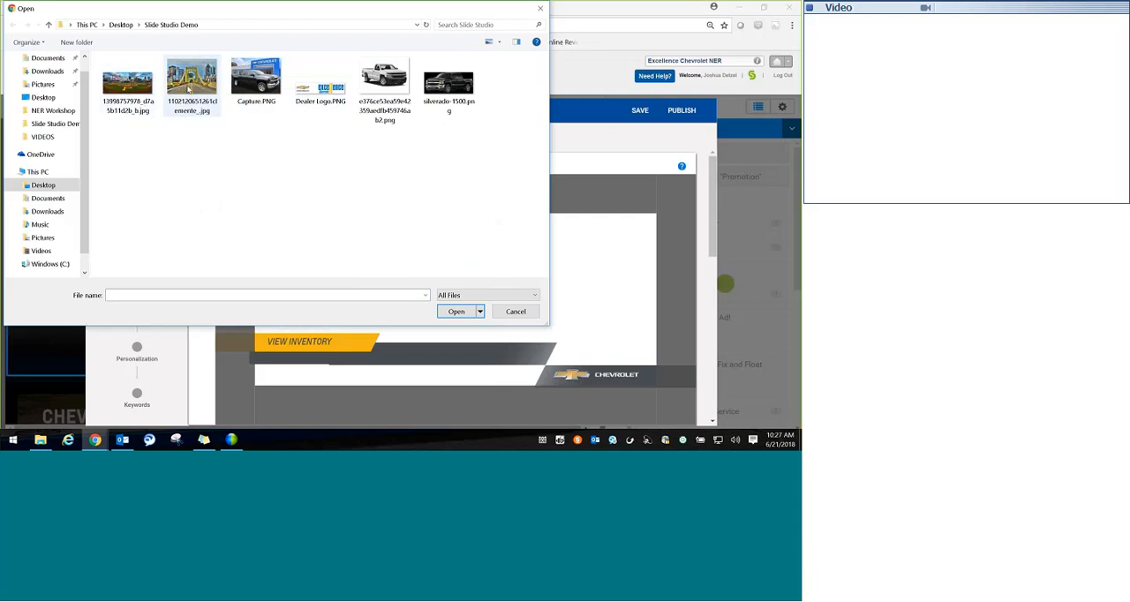
pyautogui.doubleClick(139, 87)
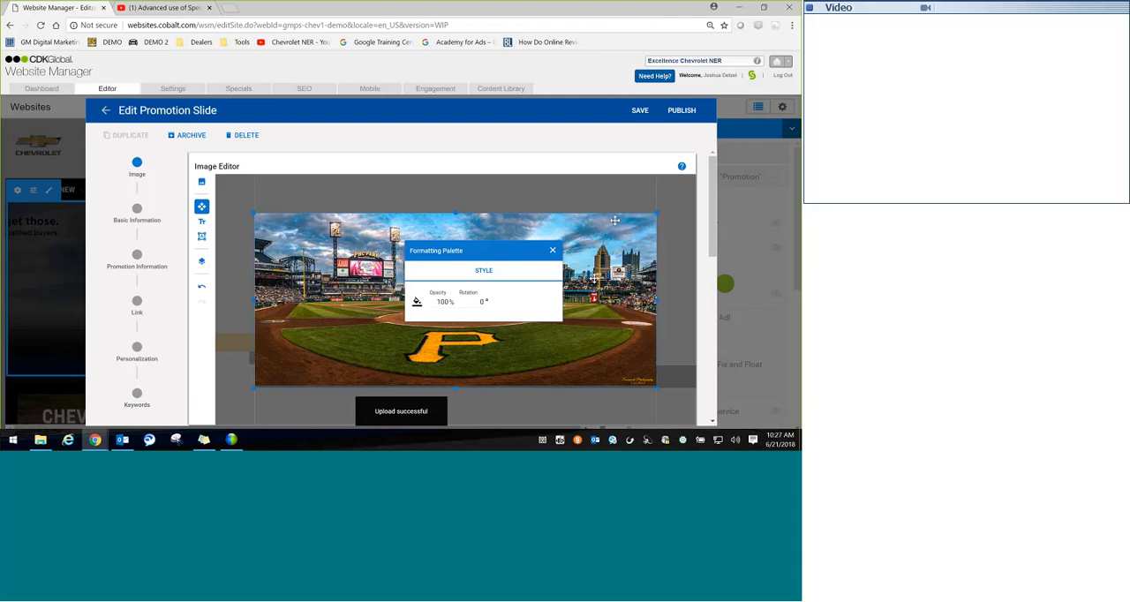
pyautogui.click(552, 249)
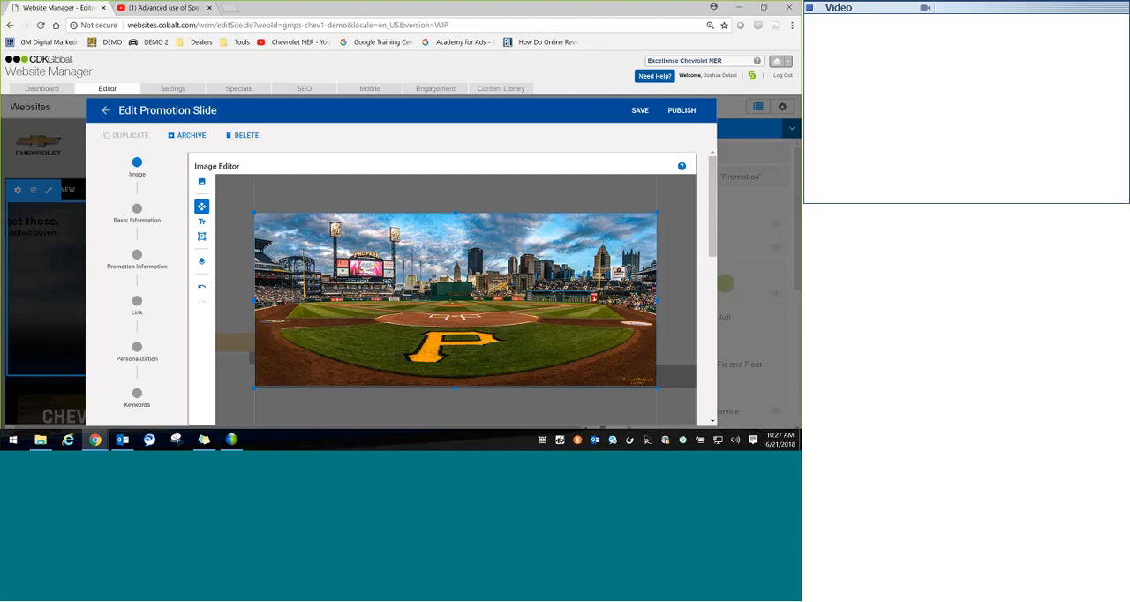
# Step: Show the slide's layers and toggle the ballpark photo layer's visibility off and back on
pyautogui.click(202, 262)
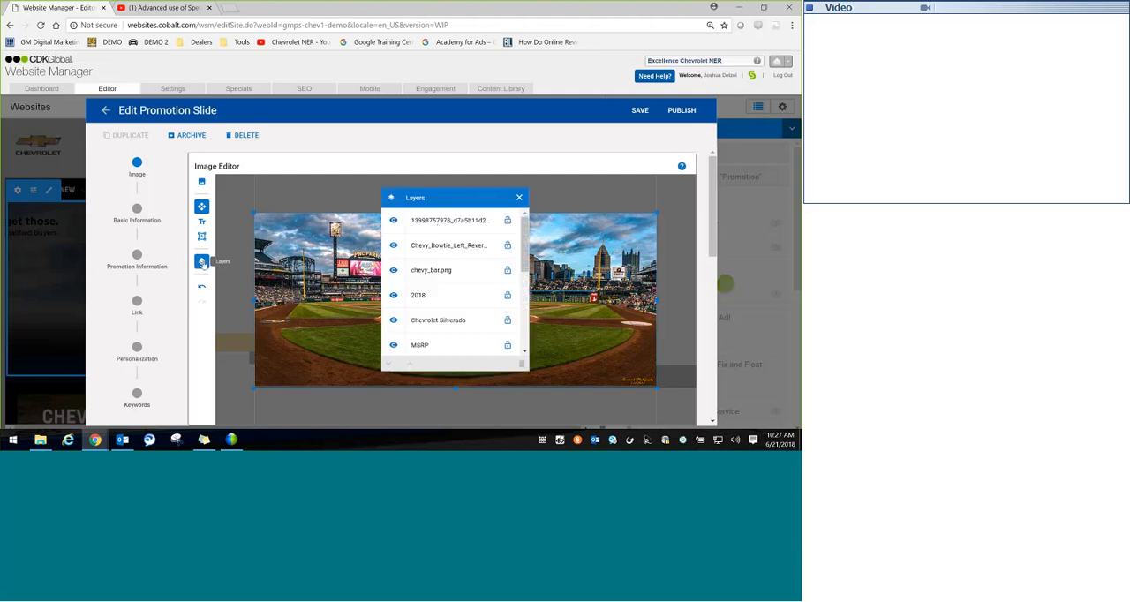
pyautogui.click(448, 223)
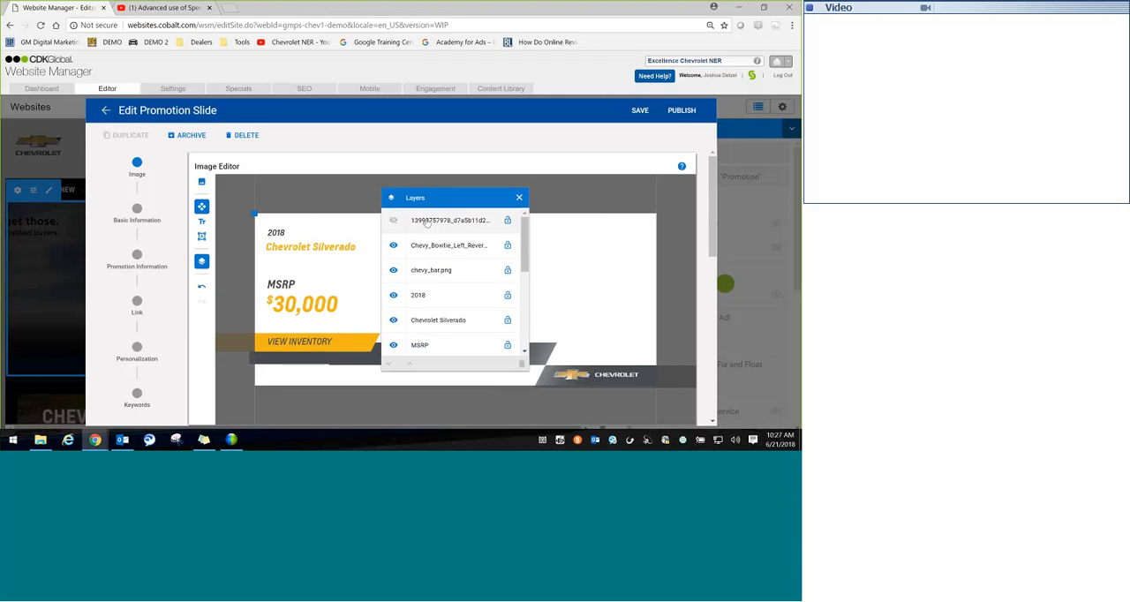
pyautogui.click(448, 223)
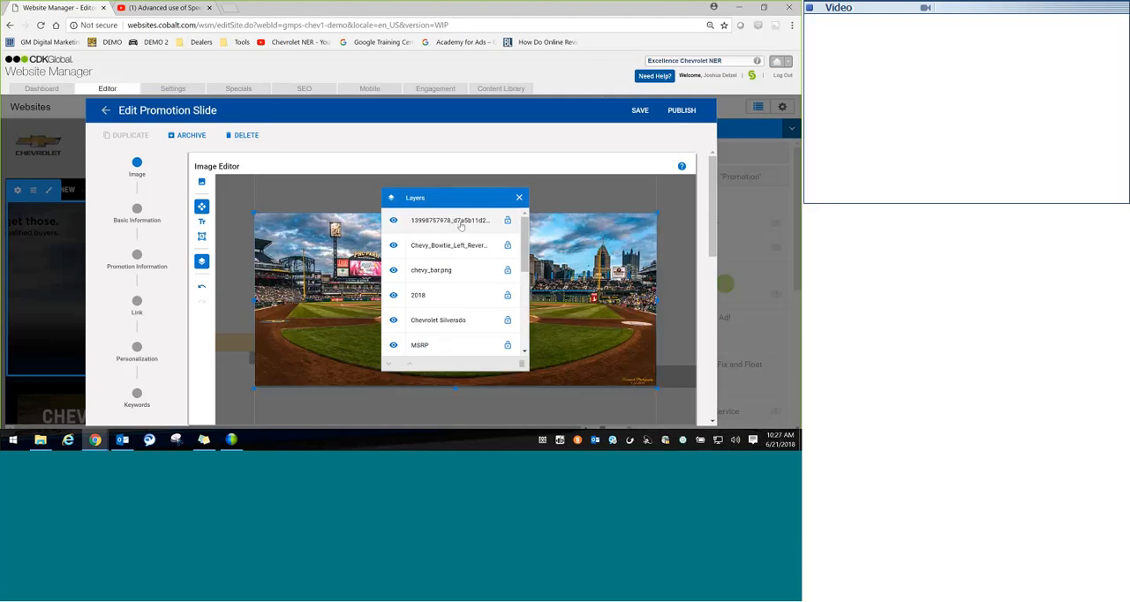
# Step: Move the ballpark photo layer down the layer stack until it sits behind the slide's white background
pyautogui.click(460, 223)
pyautogui.click(390, 364)
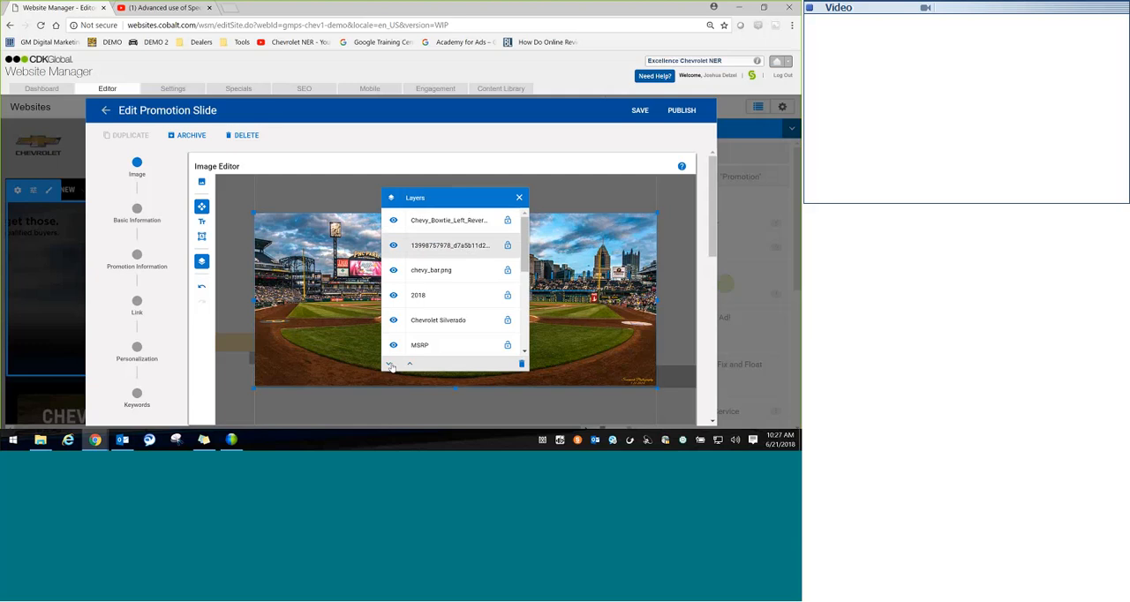
pyautogui.click(389, 364)
pyautogui.click(389, 364)
pyautogui.click(389, 365)
pyautogui.click(389, 364)
pyautogui.click(389, 365)
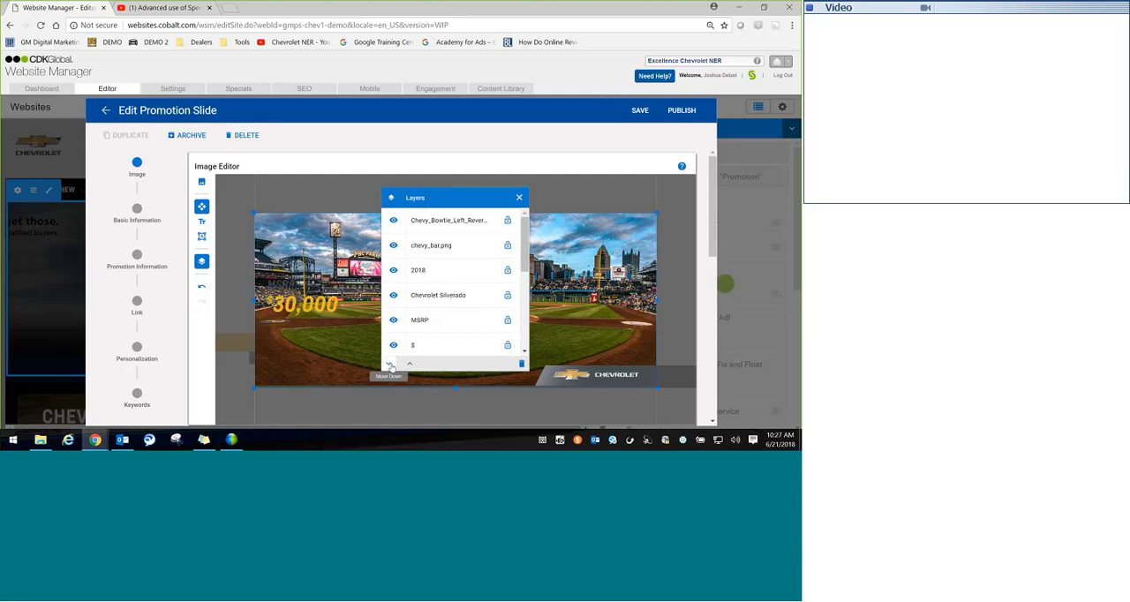
pyautogui.click(389, 365)
pyautogui.click(389, 364)
pyautogui.click(389, 364)
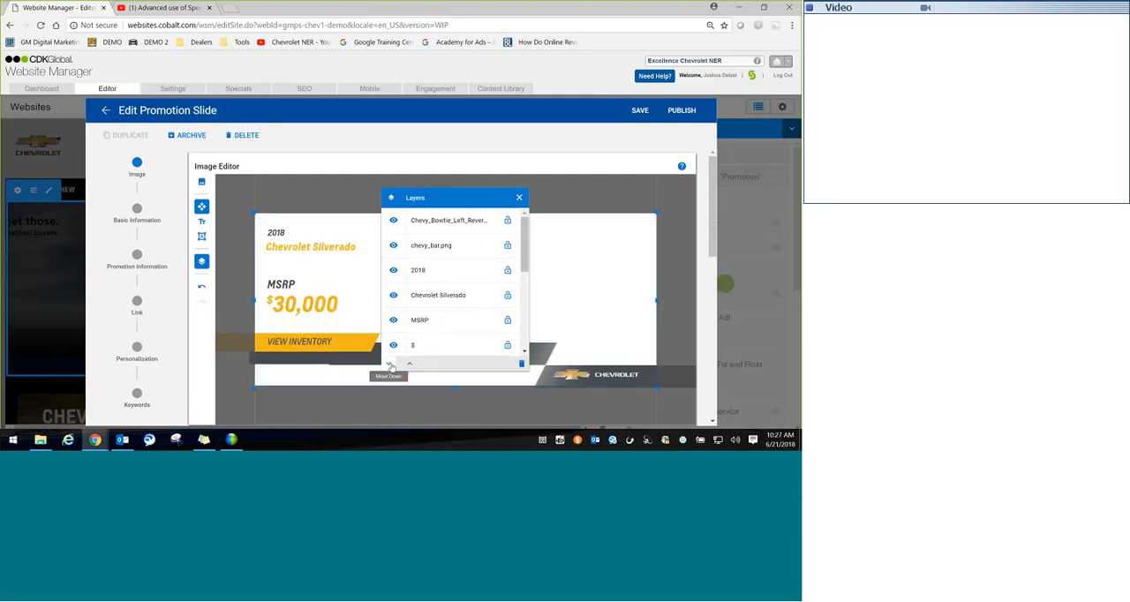
pyautogui.click(411, 365)
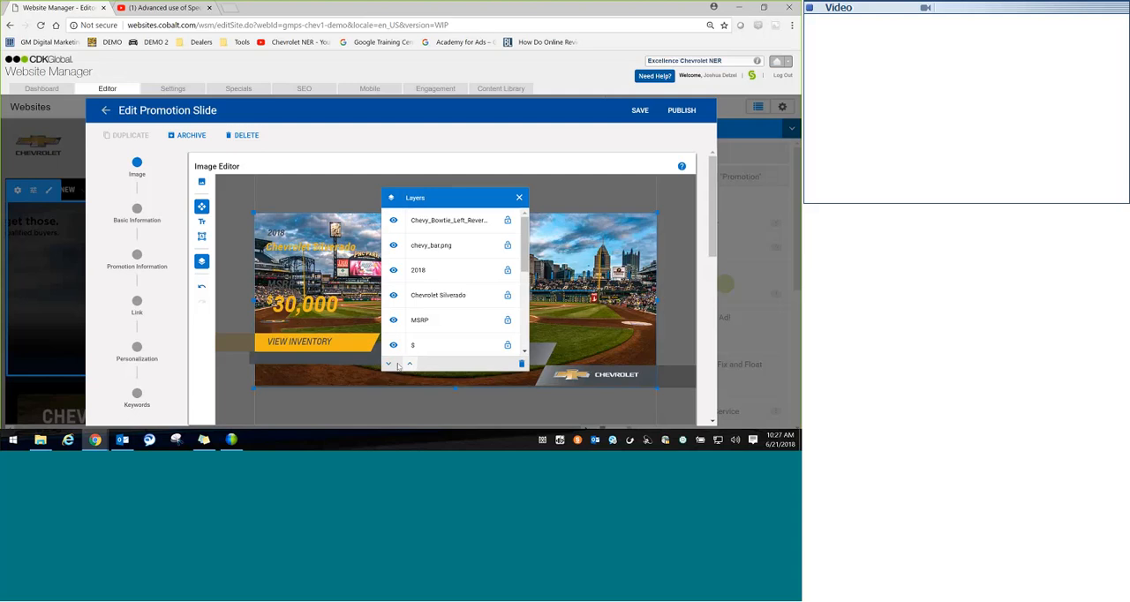
pyautogui.click(391, 365)
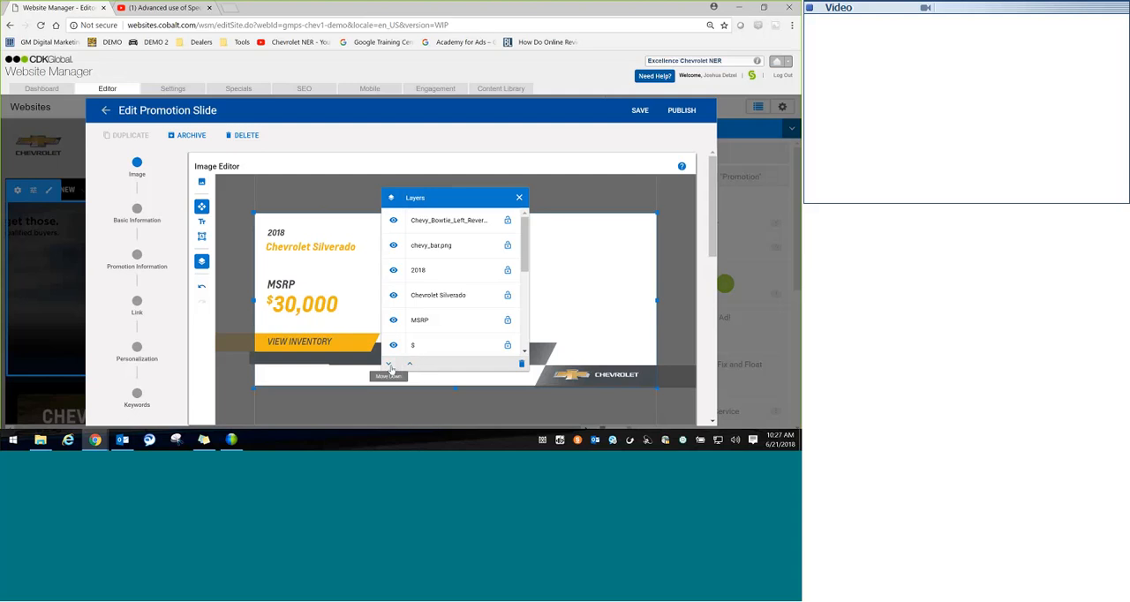
# Step: Move the ballpark photo layer up one level above the white background and dismiss the layers list
pyautogui.click(410, 364)
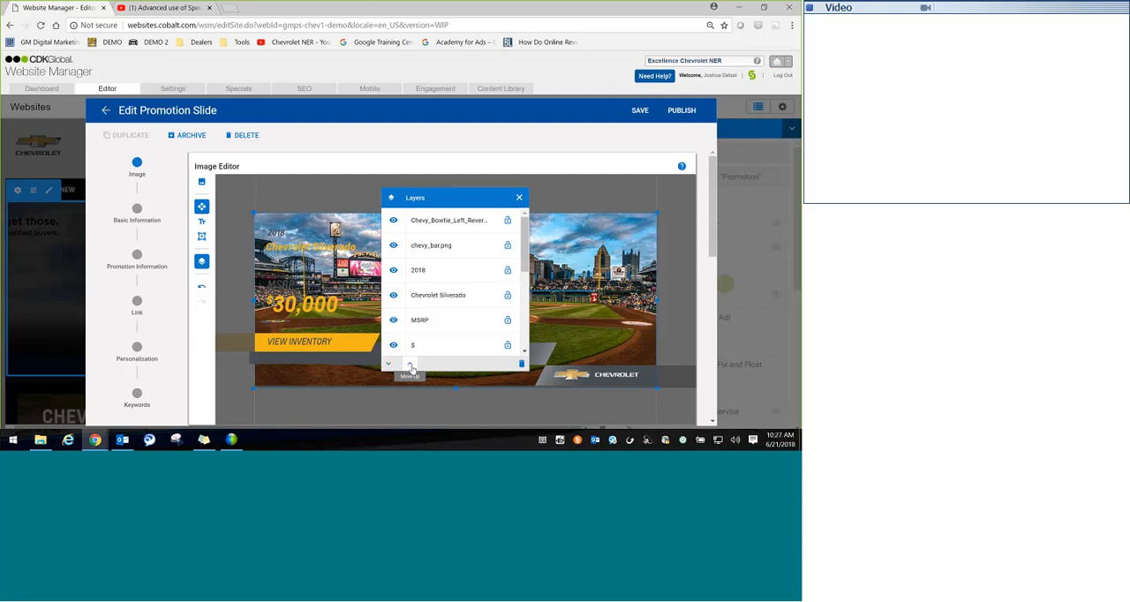
pyautogui.click(518, 199)
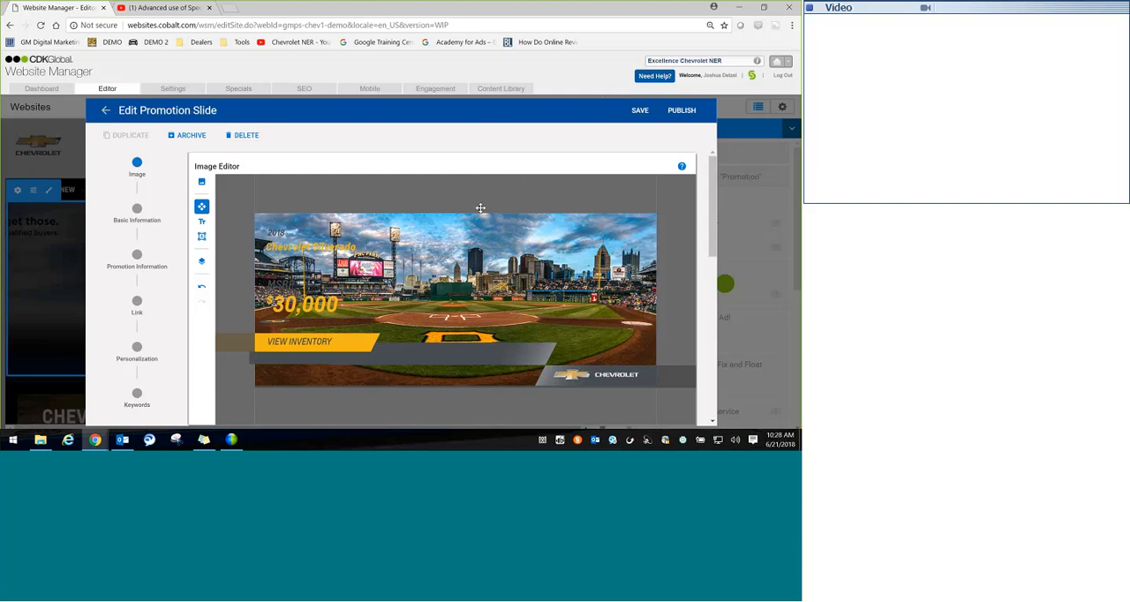
# Step: Move the gray corner bar and the white Chevrolet bowtie logo to the slide's upper-right corner and dismiss the formatting palette
pyautogui.click(651, 378)
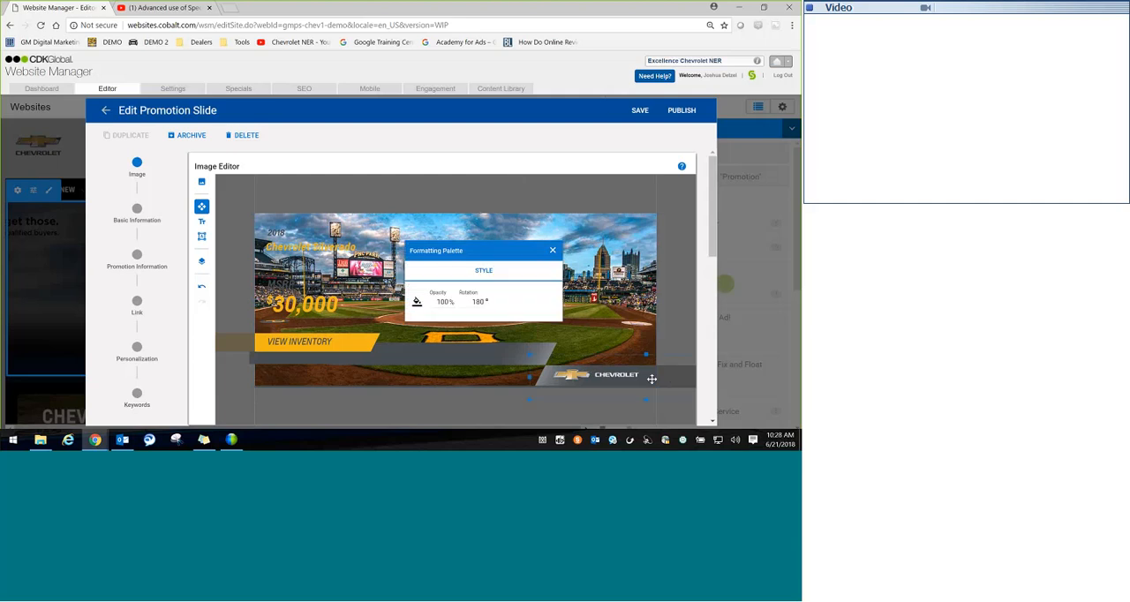
pyautogui.moveTo(651, 378); pyautogui.dragTo(600, 214)
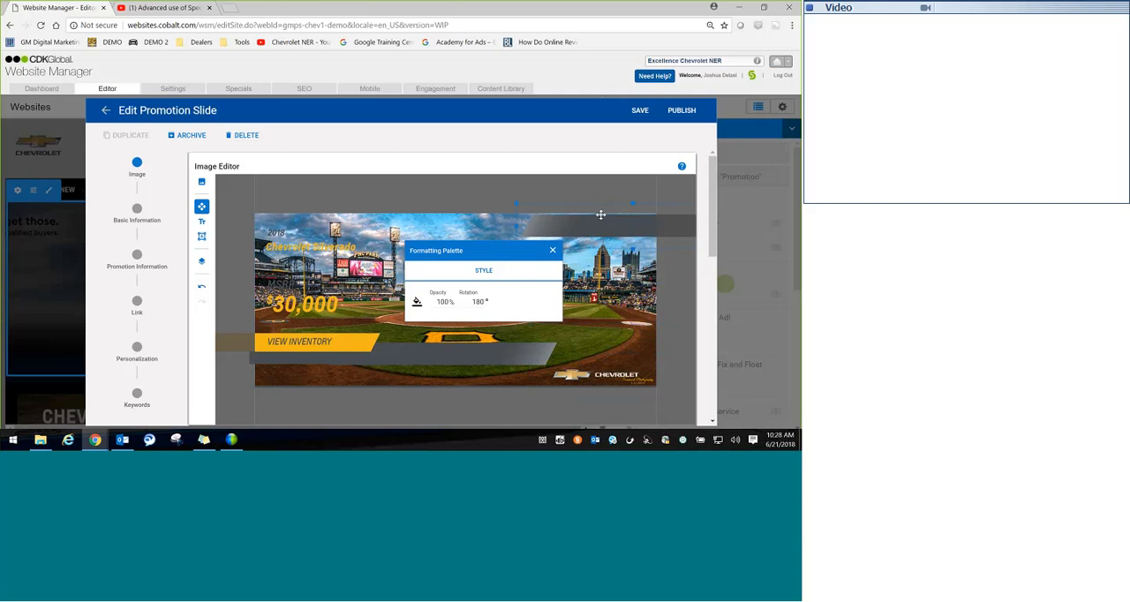
pyautogui.moveTo(602, 376); pyautogui.dragTo(597, 210)
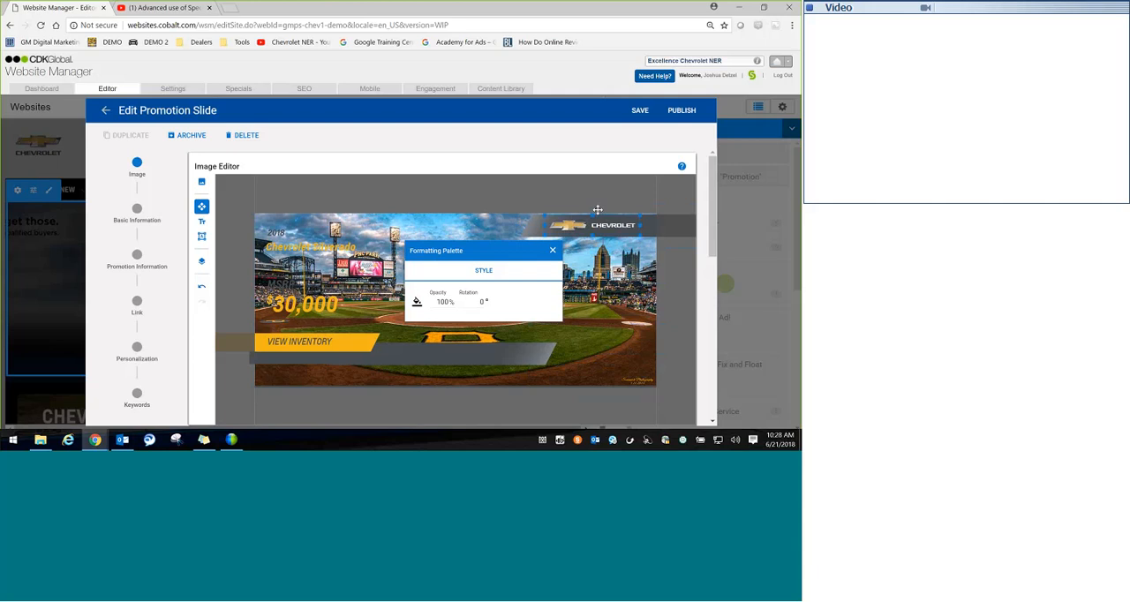
pyautogui.click(553, 250)
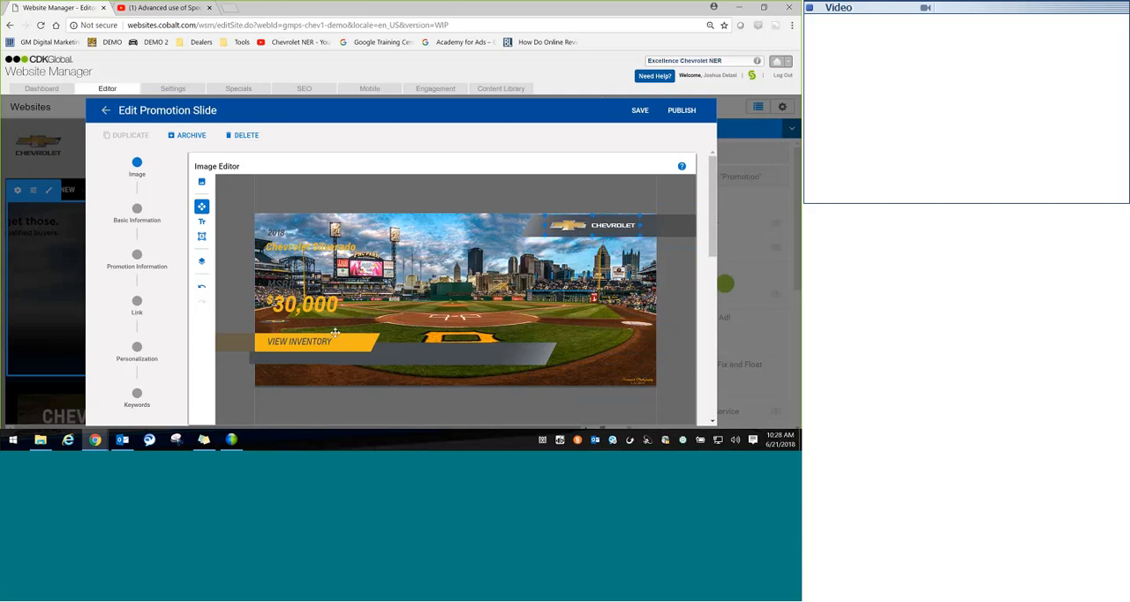
# Step: Upload Dealer Logo.PNG from the Slide Studio Demo folder and place it in the slide's lower-right corner
pyautogui.click(201, 182)
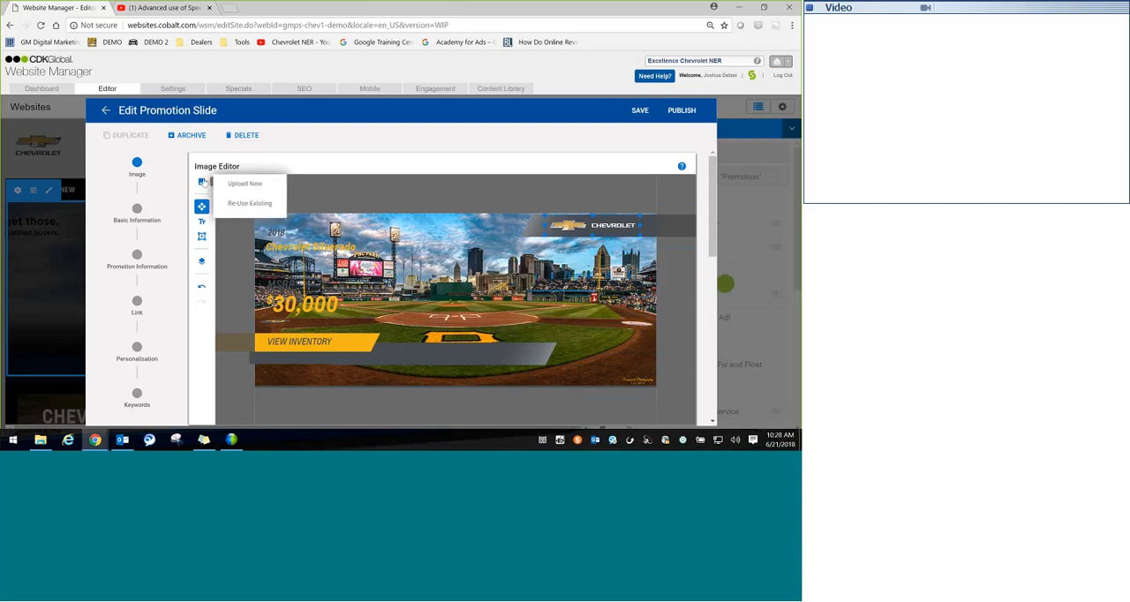
pyautogui.click(238, 186)
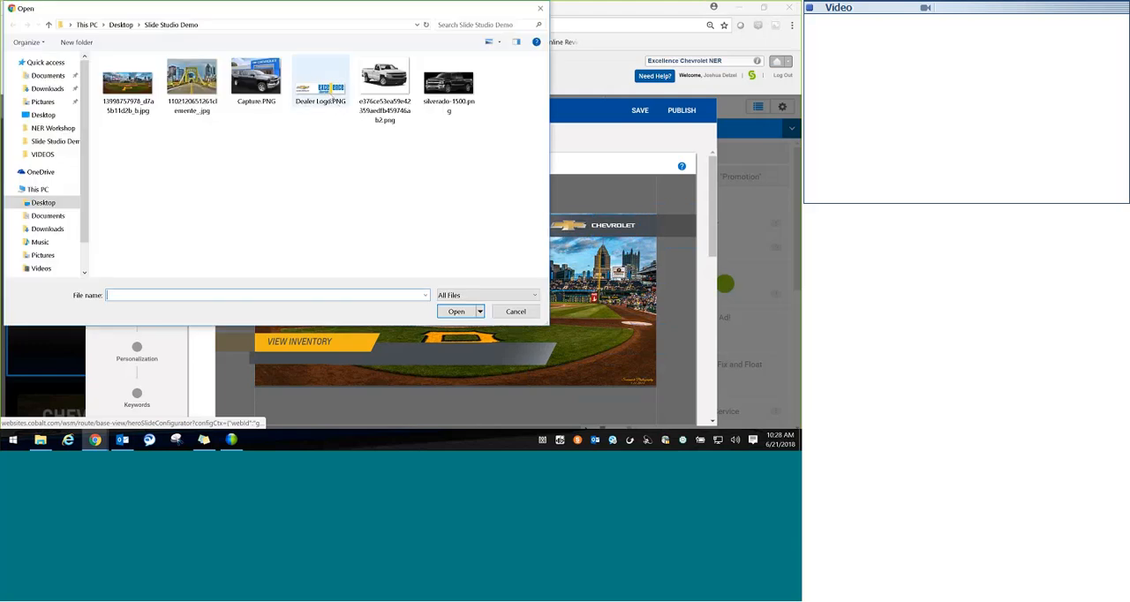
pyautogui.doubleClick(329, 94)
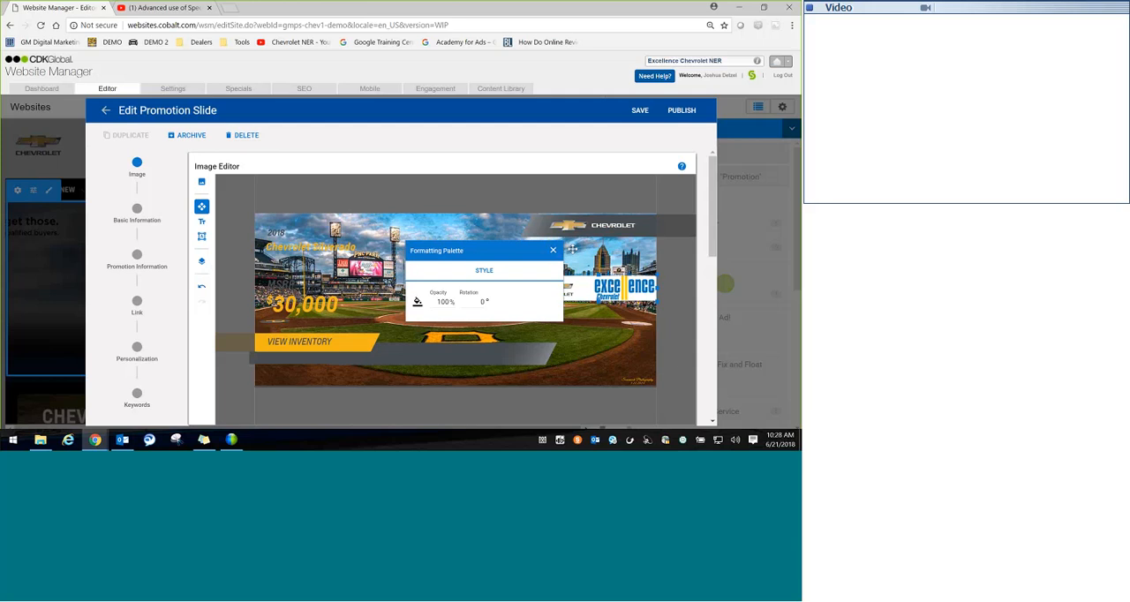
pyautogui.click(554, 249)
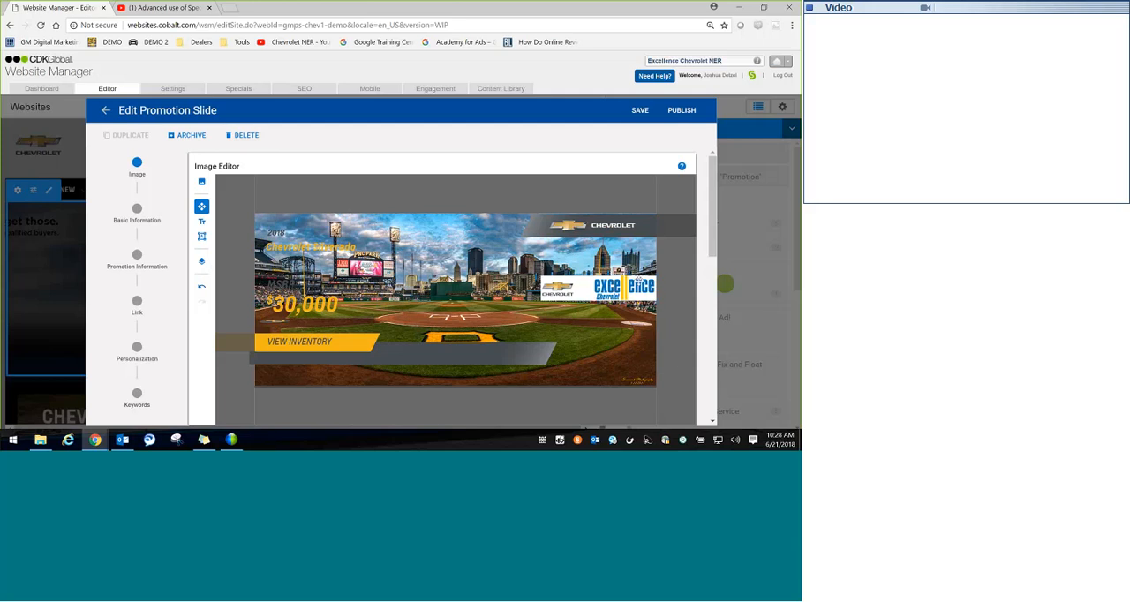
pyautogui.click(637, 280)
pyautogui.moveTo(638, 281); pyautogui.dragTo(623, 374)
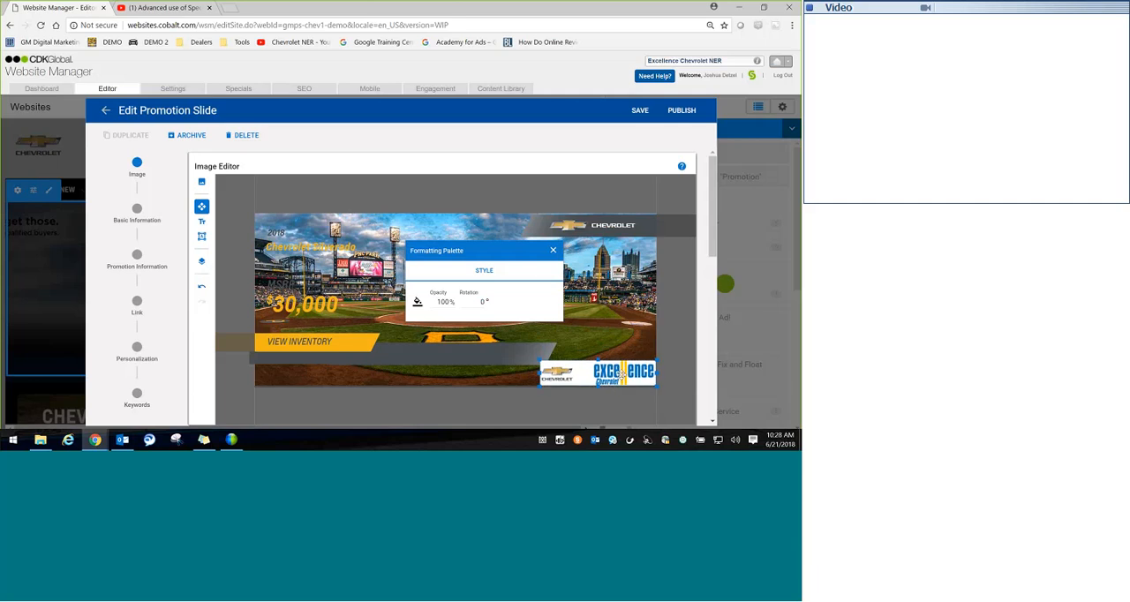
pyautogui.click(553, 249)
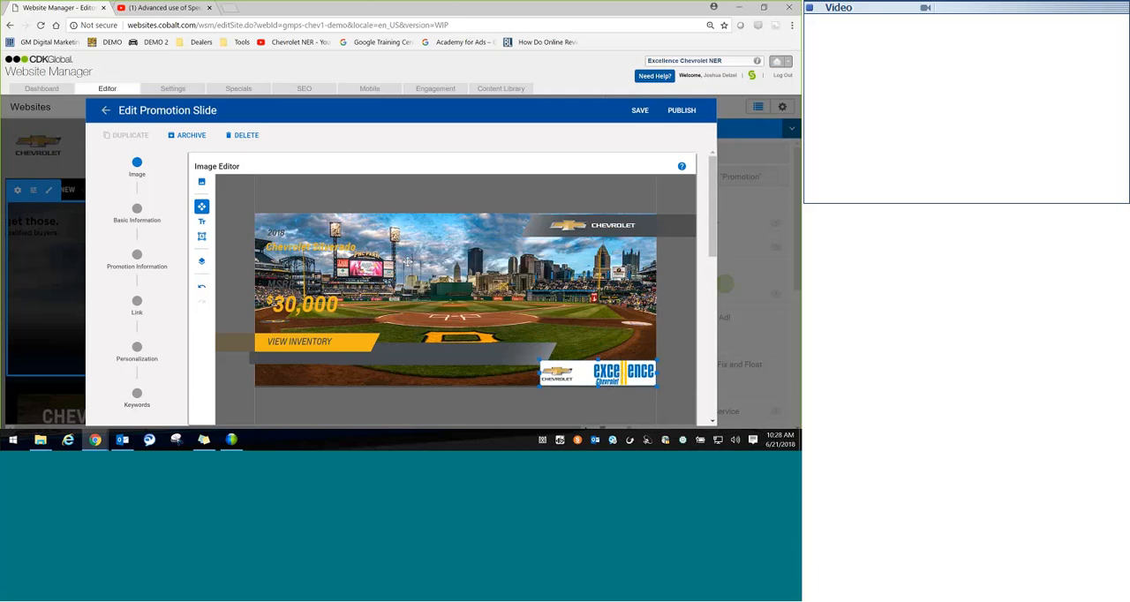
# Step: Change the MSRP text color to the gold that matches the price
pyautogui.click(281, 281)
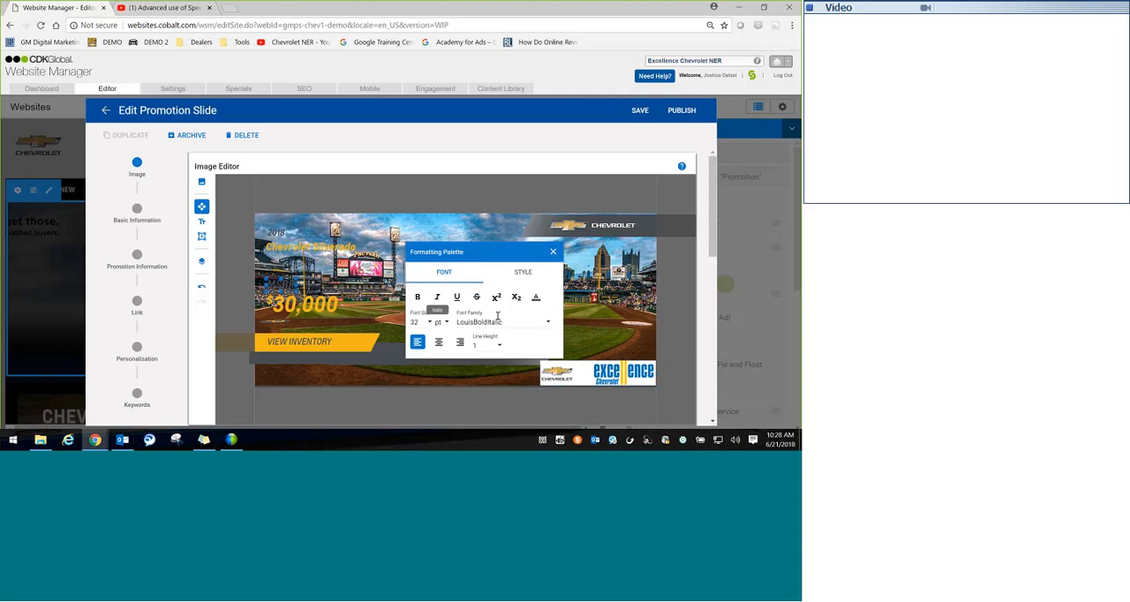
pyautogui.click(538, 299)
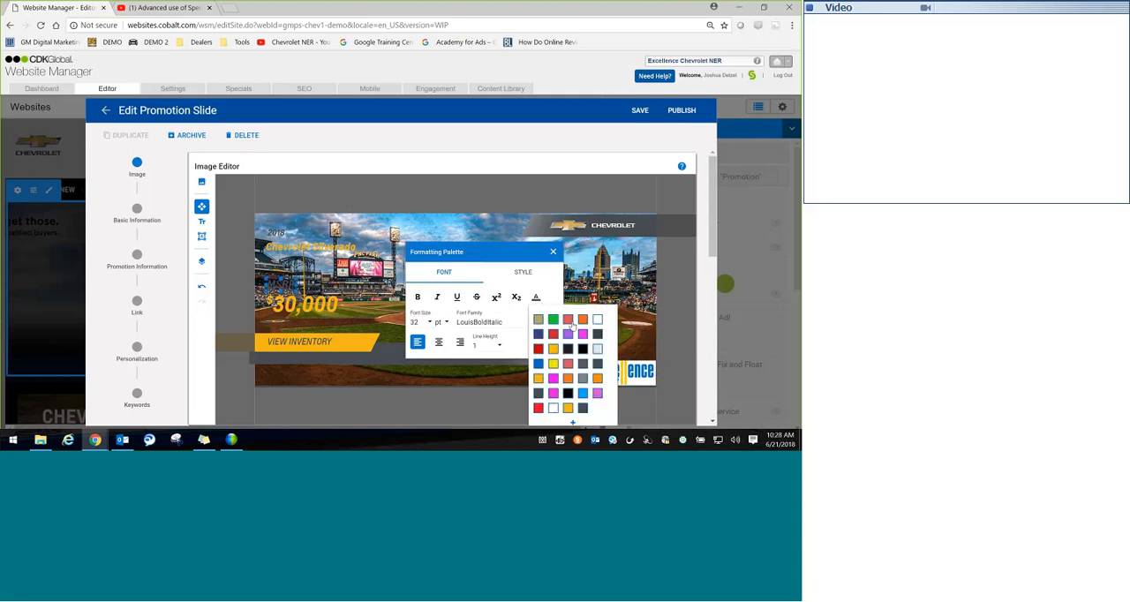
pyautogui.click(557, 353)
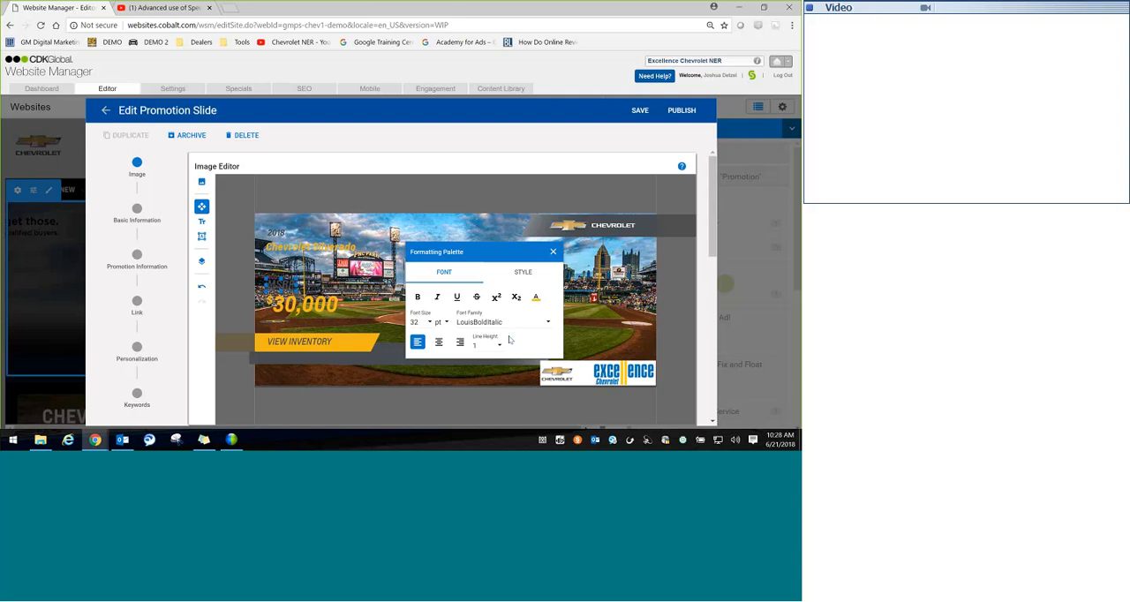
# Step: Make the Chevrolet Silverado text bold and set its font size to 48 pt
pyautogui.click(419, 299)
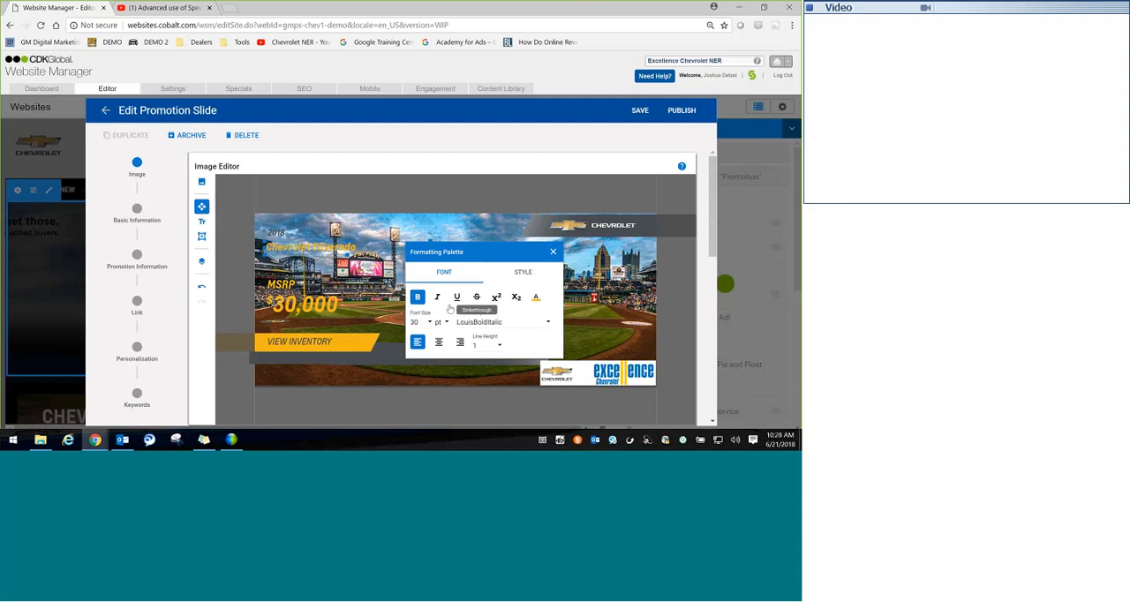
pyautogui.click(430, 323)
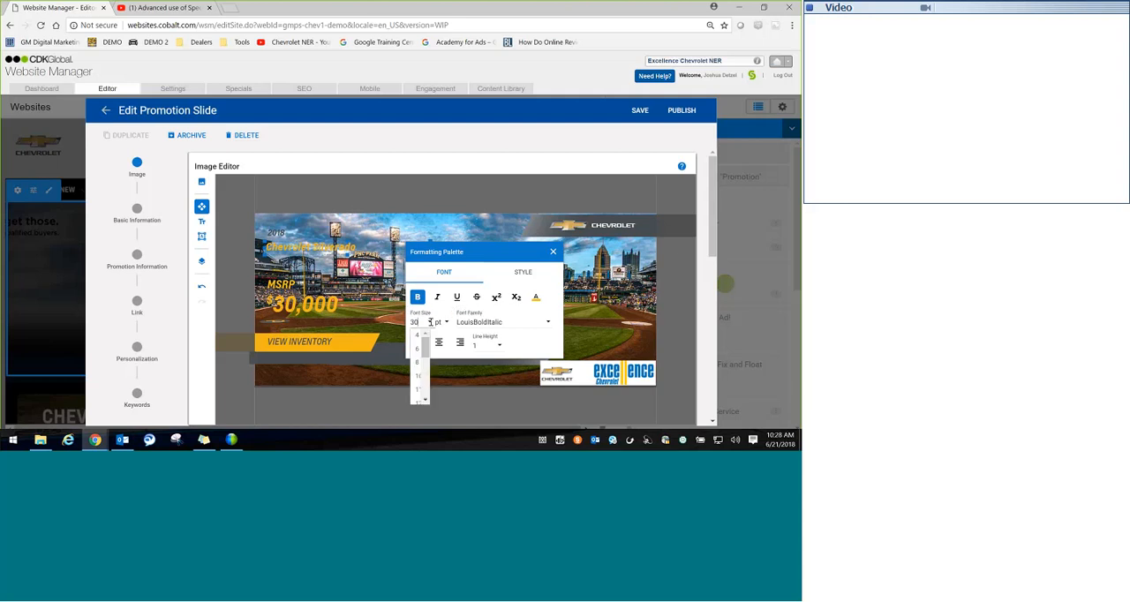
pyautogui.scroll(-3, 420, 375)
pyautogui.click(417, 376)
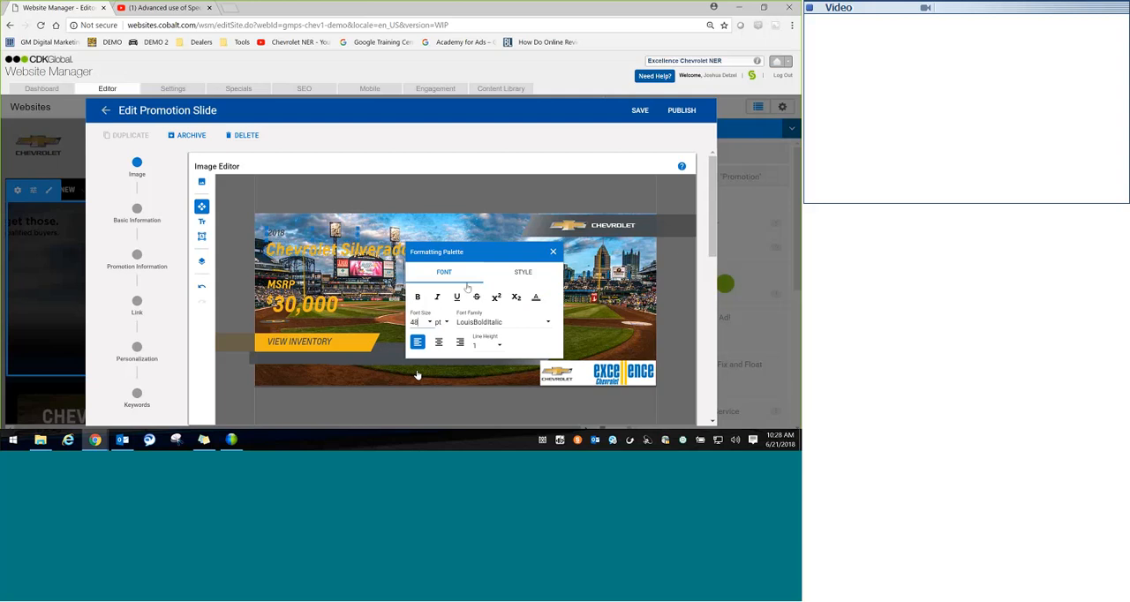
# Step: Make the 2018 text bold and set its color to black
pyautogui.click(417, 298)
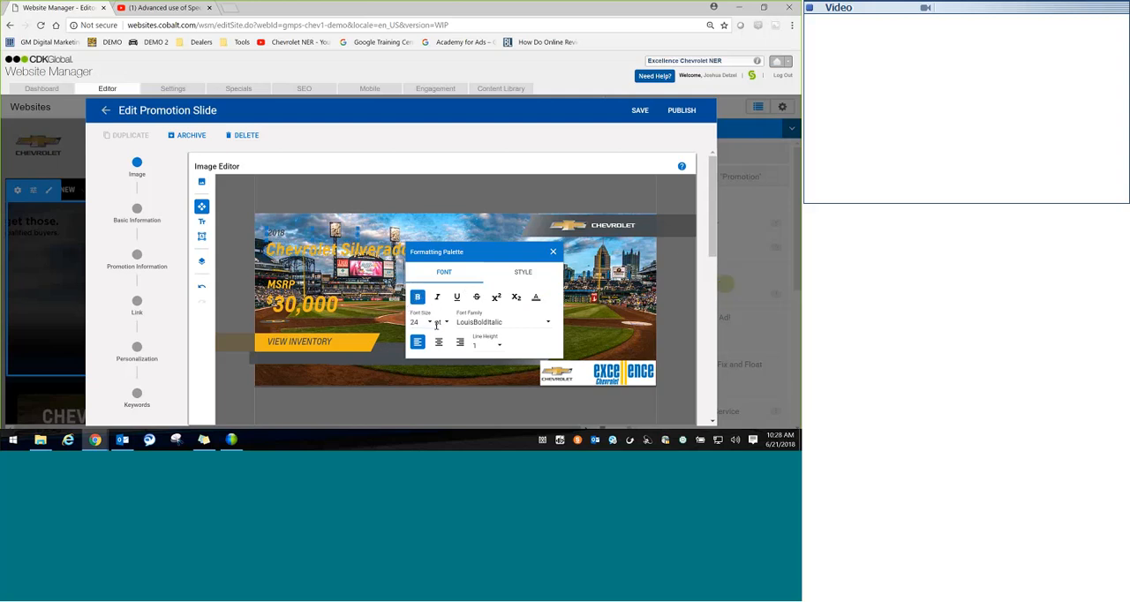
pyautogui.click(536, 298)
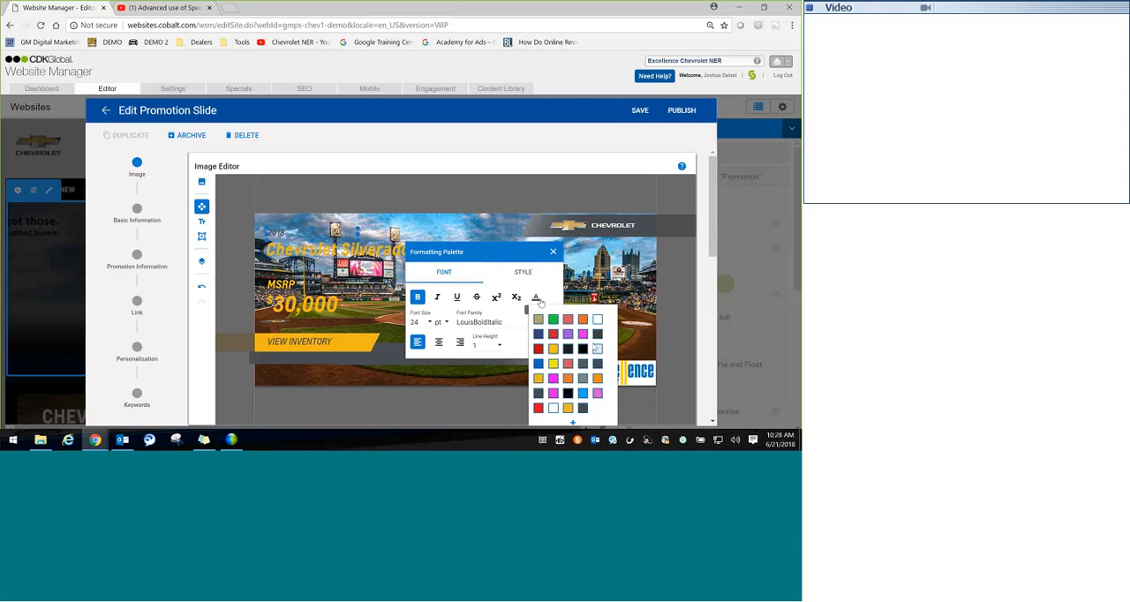
pyautogui.click(568, 349)
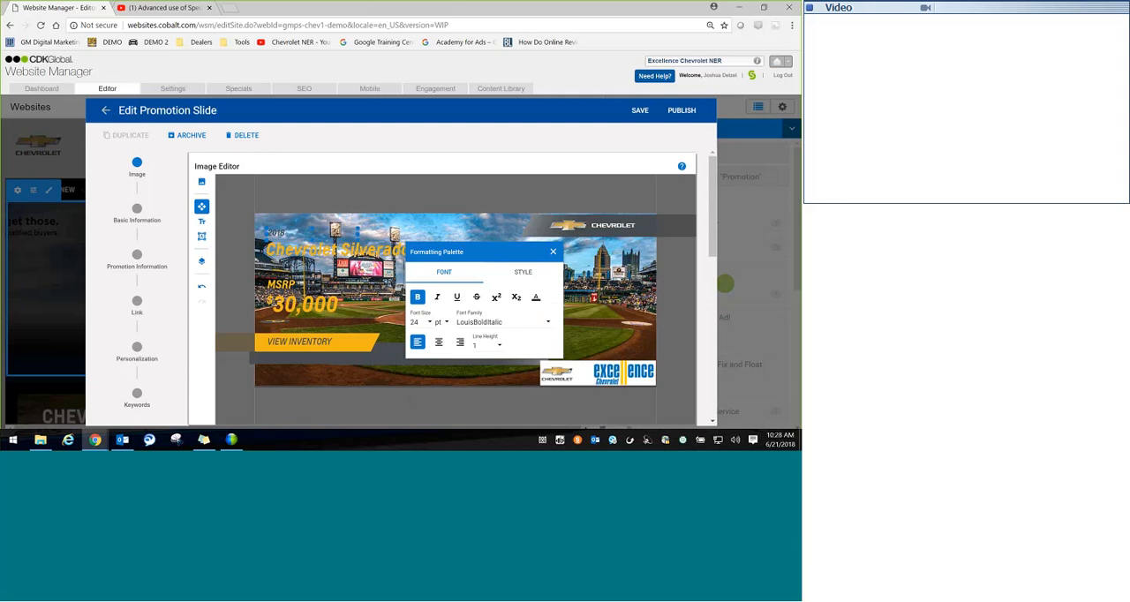
# Step: Set the 2018 text's font size to 14 pt
pyautogui.click(425, 322)
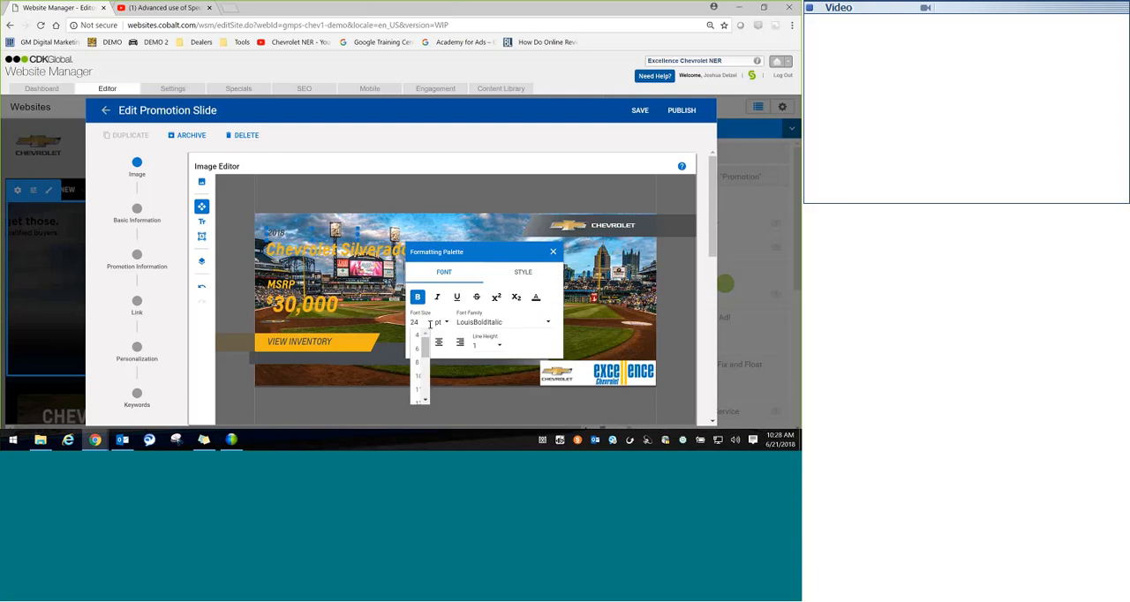
pyautogui.moveTo(425, 353); pyautogui.dragTo(424, 369)
pyautogui.click(419, 368)
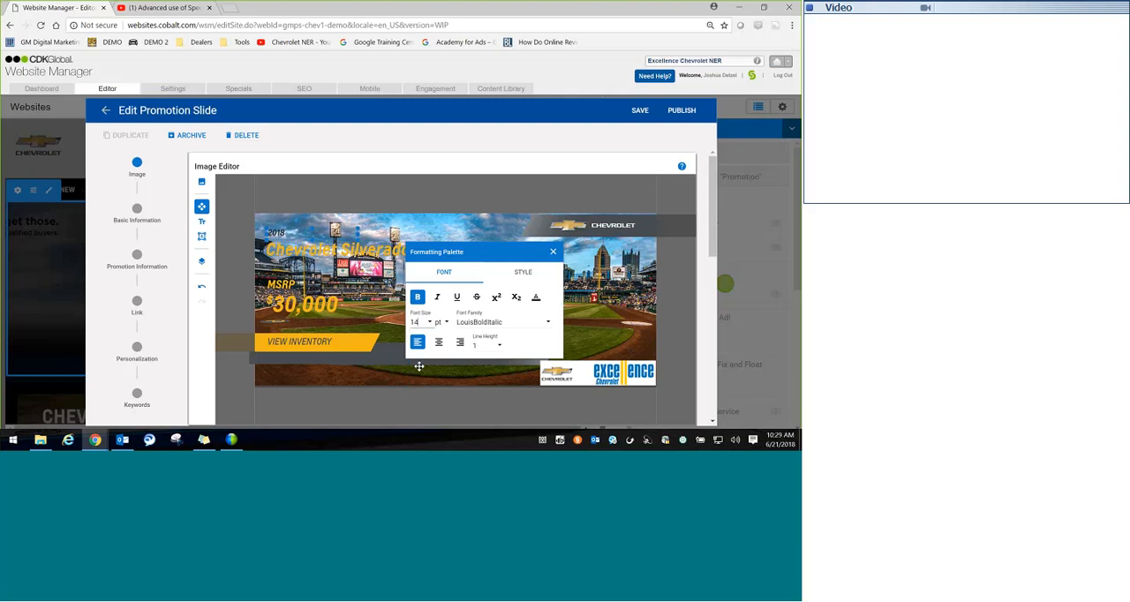
# Step: Set the 2018 text's font size to 48 pt and dismiss the formatting palette
pyautogui.click(426, 322)
pyautogui.moveTo(427, 344); pyautogui.dragTo(424, 379)
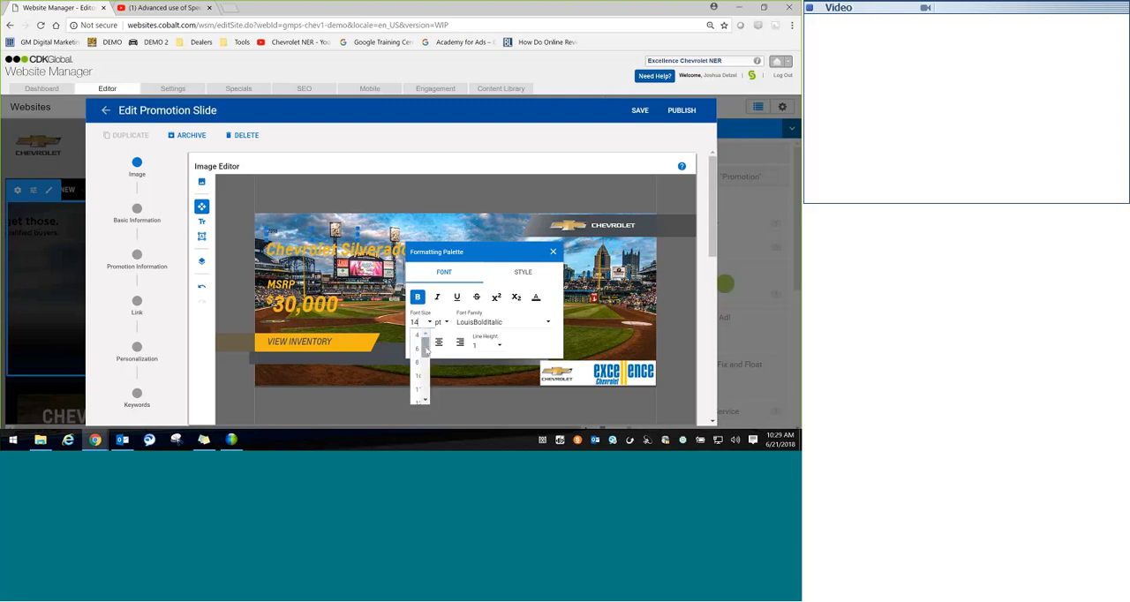
pyautogui.click(418, 375)
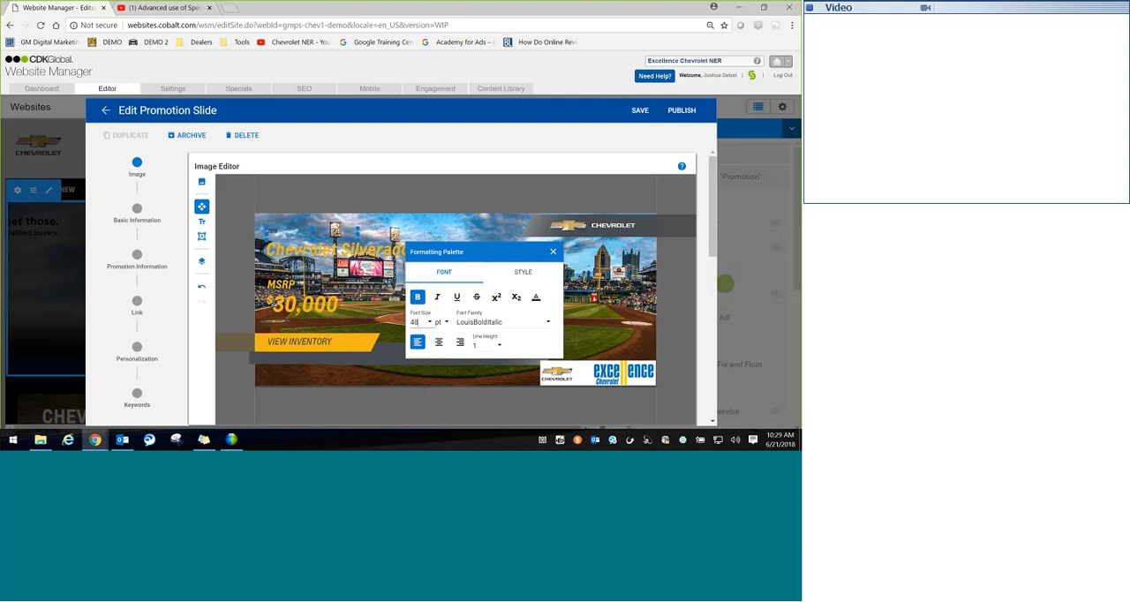
pyautogui.click(368, 209)
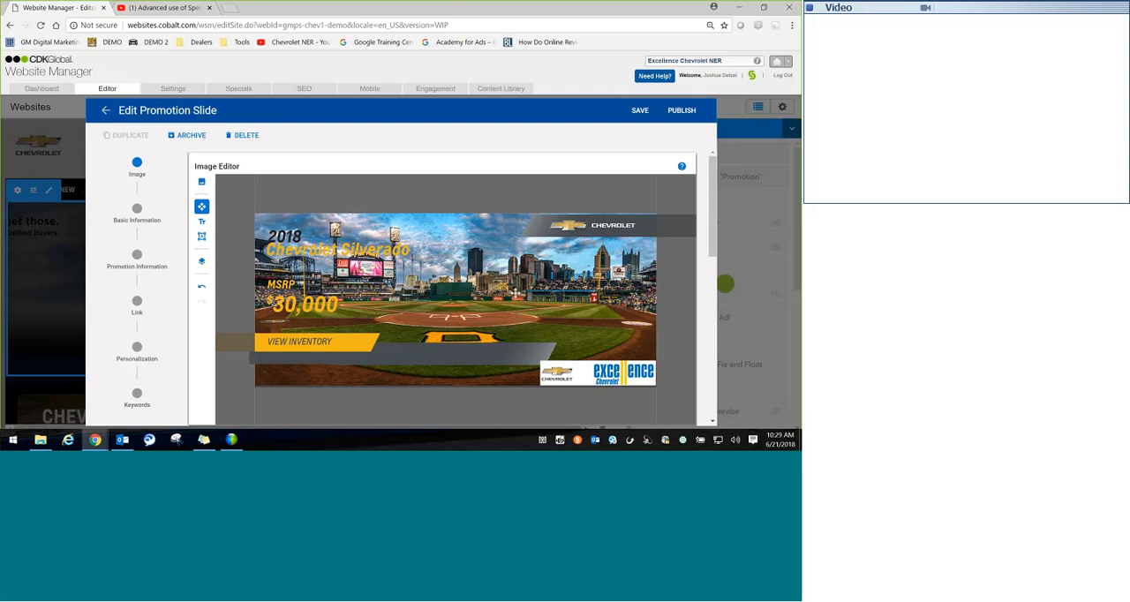
# Step: Delete the long gray gradient bar layer that crosses the lower part of the ballpark photo
pyautogui.click(418, 365)
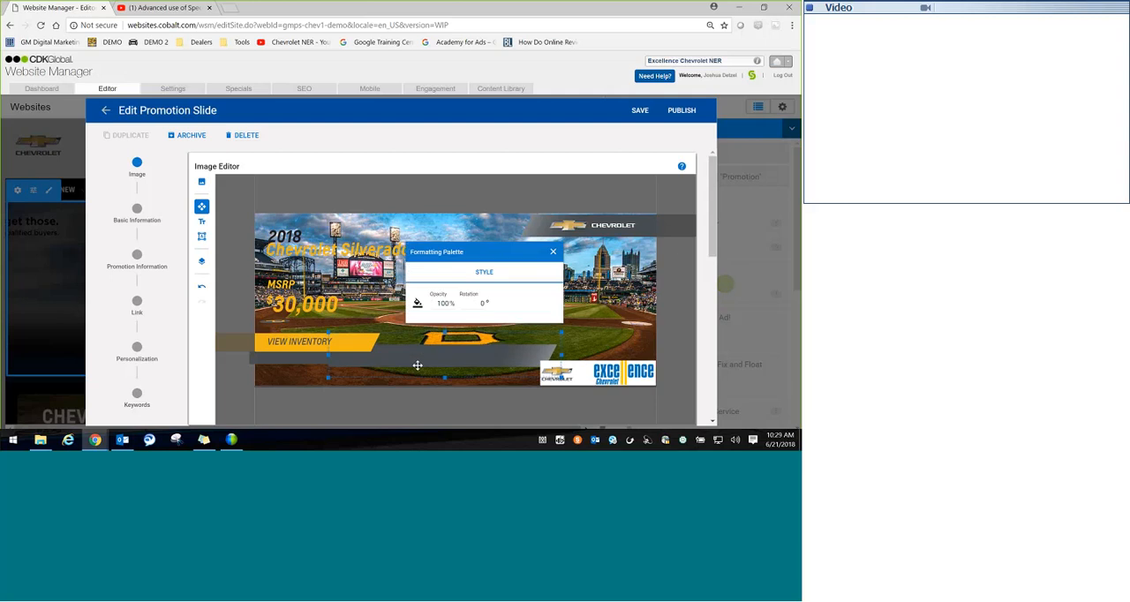
pyautogui.moveTo(418, 364)
pyautogui.mouseDown()
pyautogui.moveTo(409, 369)
pyautogui.moveTo(424, 355)
pyautogui.mouseUp()
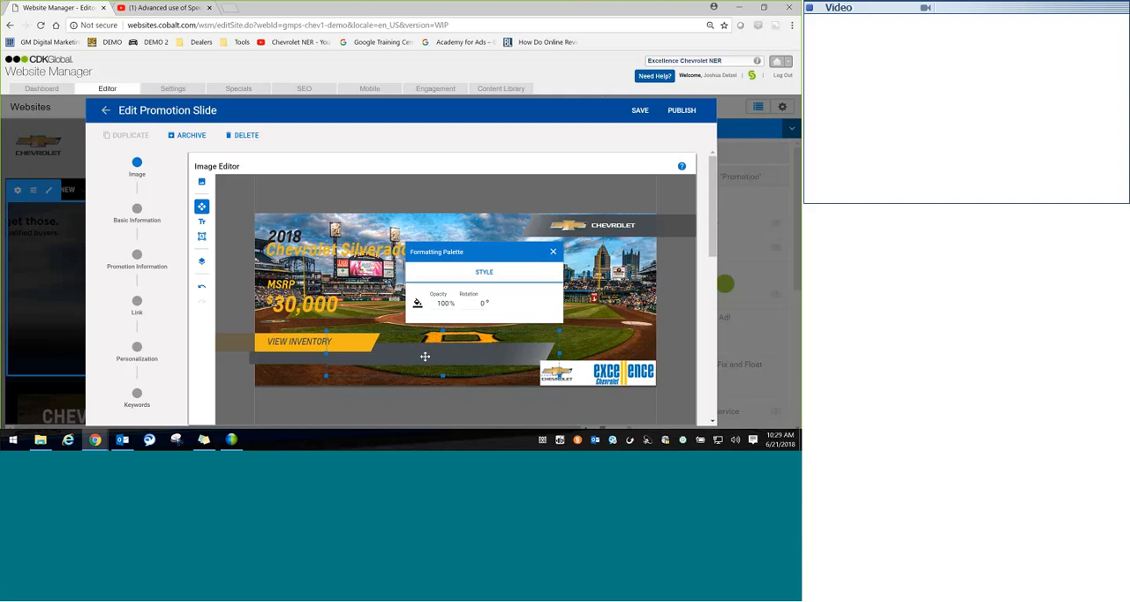
pyautogui.press('Delete')
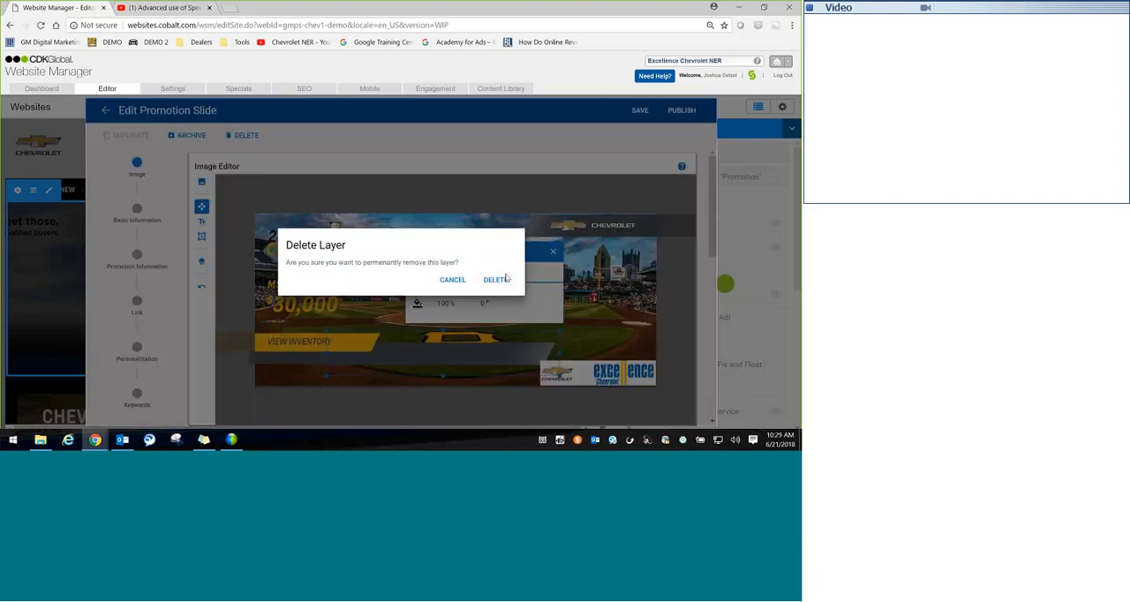
pyautogui.click(505, 280)
# Step: Delete the short gray bar layer beneath VIEW INVENTORY and dismiss the formatting palette
pyautogui.click(328, 357)
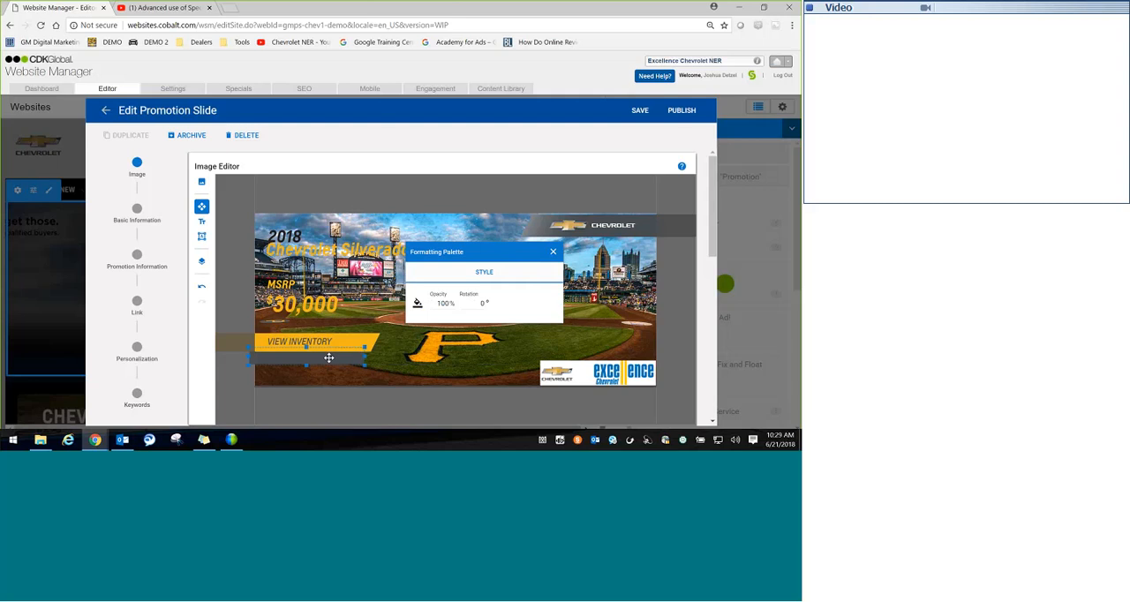
pyautogui.press('Delete')
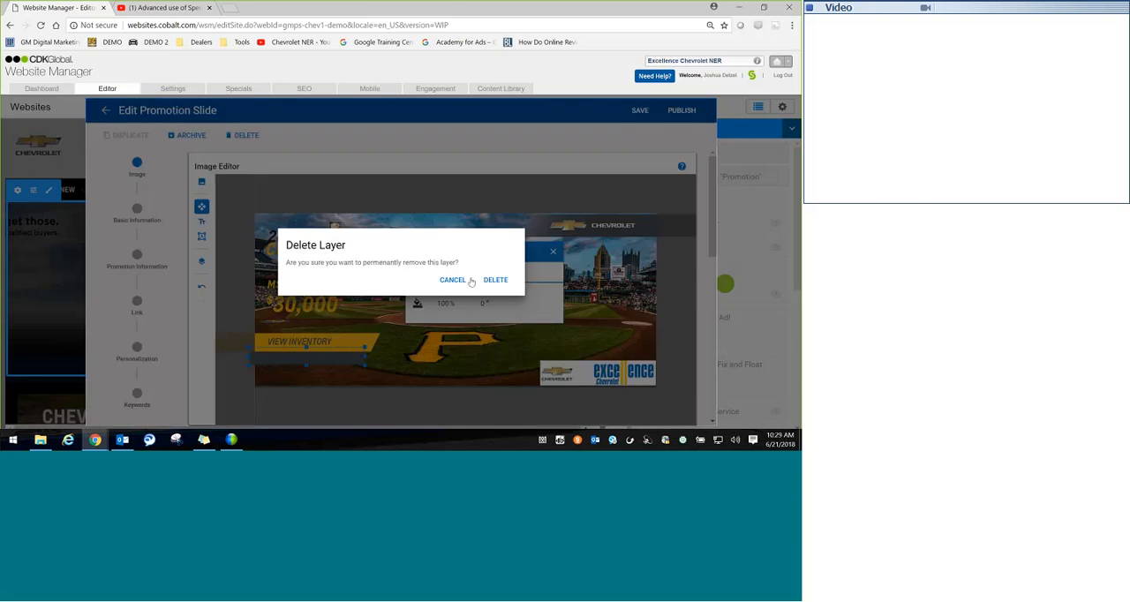
pyautogui.click(496, 280)
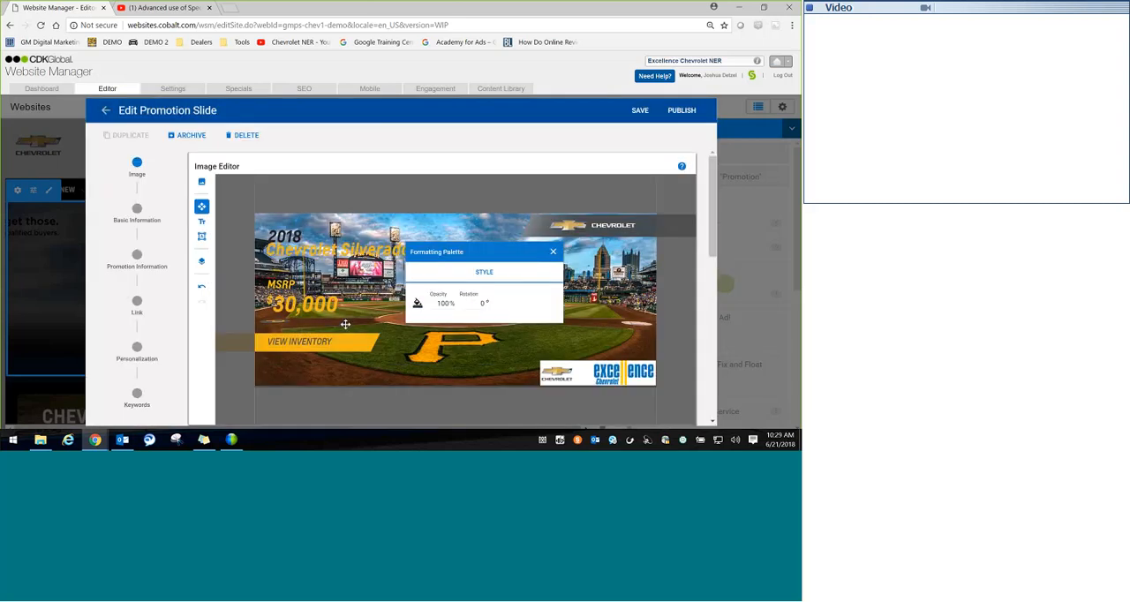
pyautogui.click(463, 385)
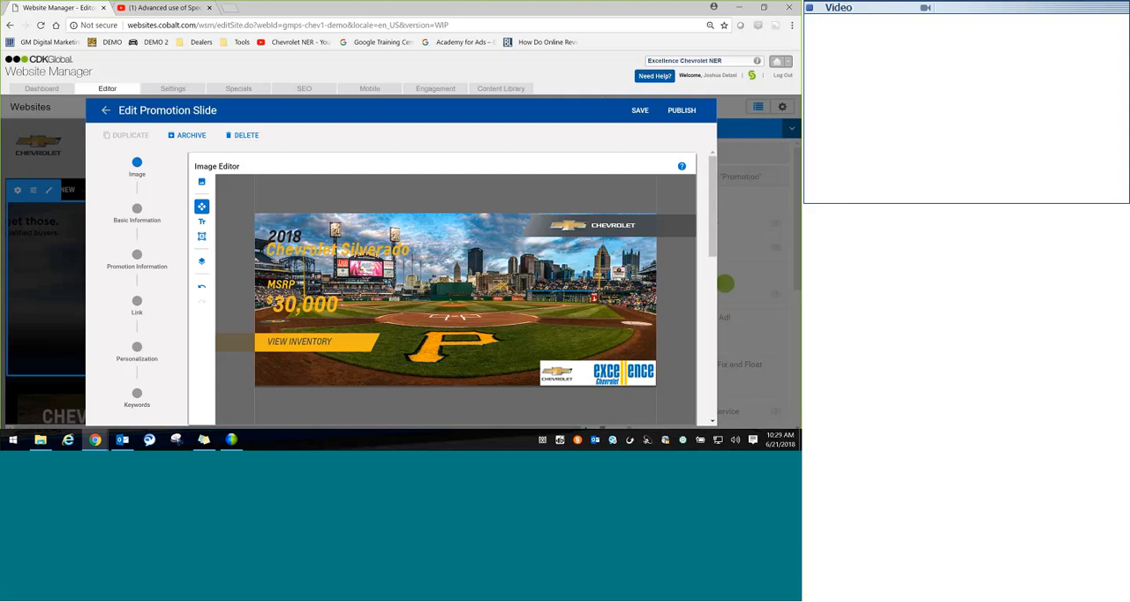
# Step: Upload the silverado-1500.png picture from the Slide Studio Demo folder as a new image on the slide
pyautogui.click(201, 182)
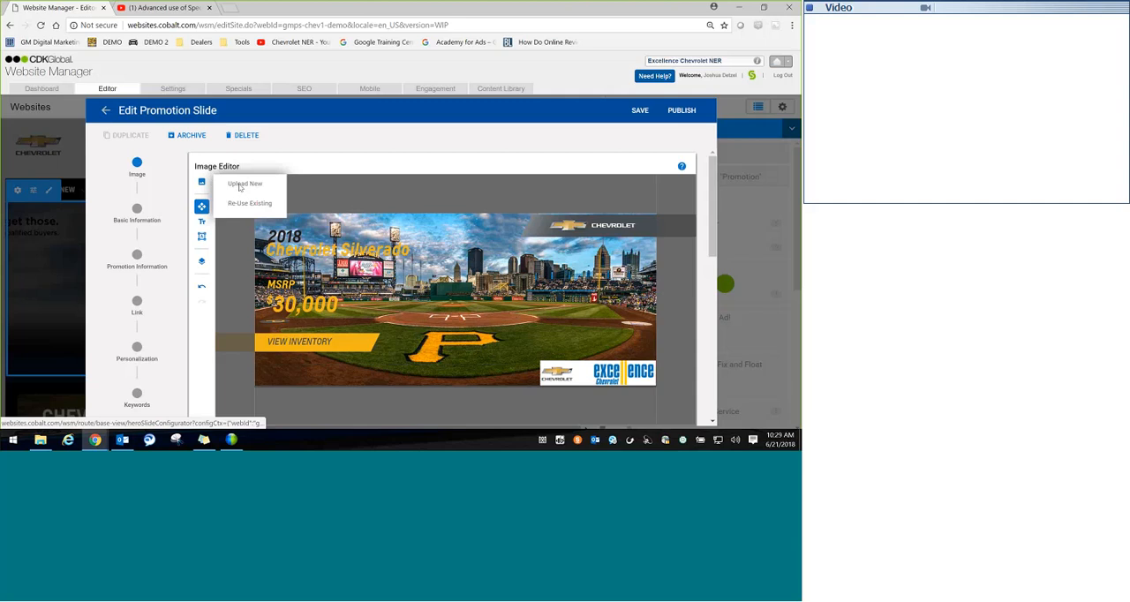
pyautogui.click(239, 185)
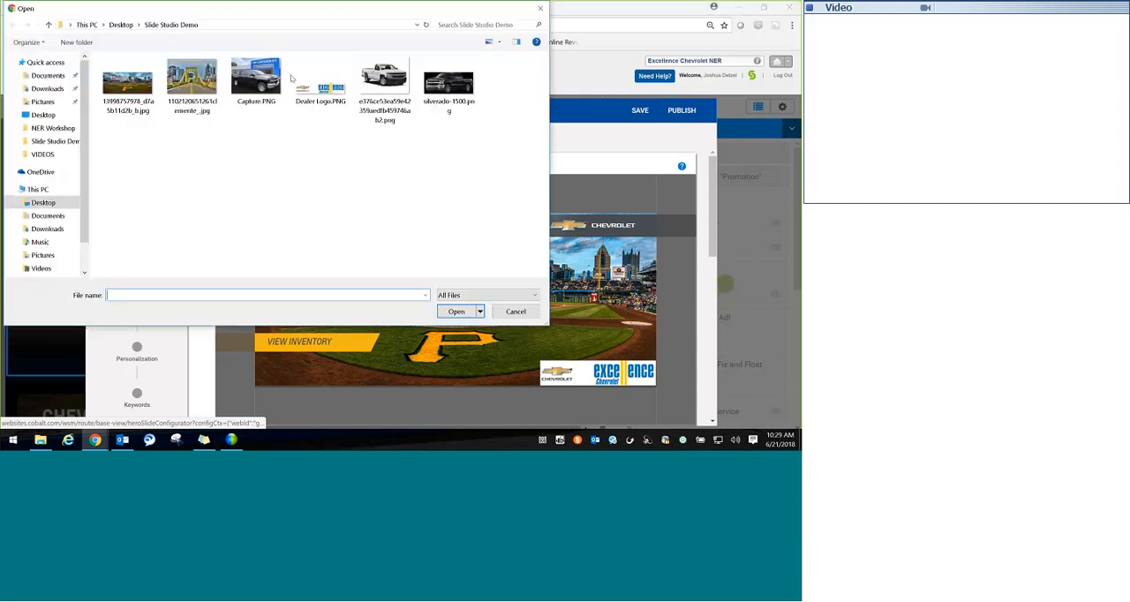
pyautogui.doubleClick(445, 85)
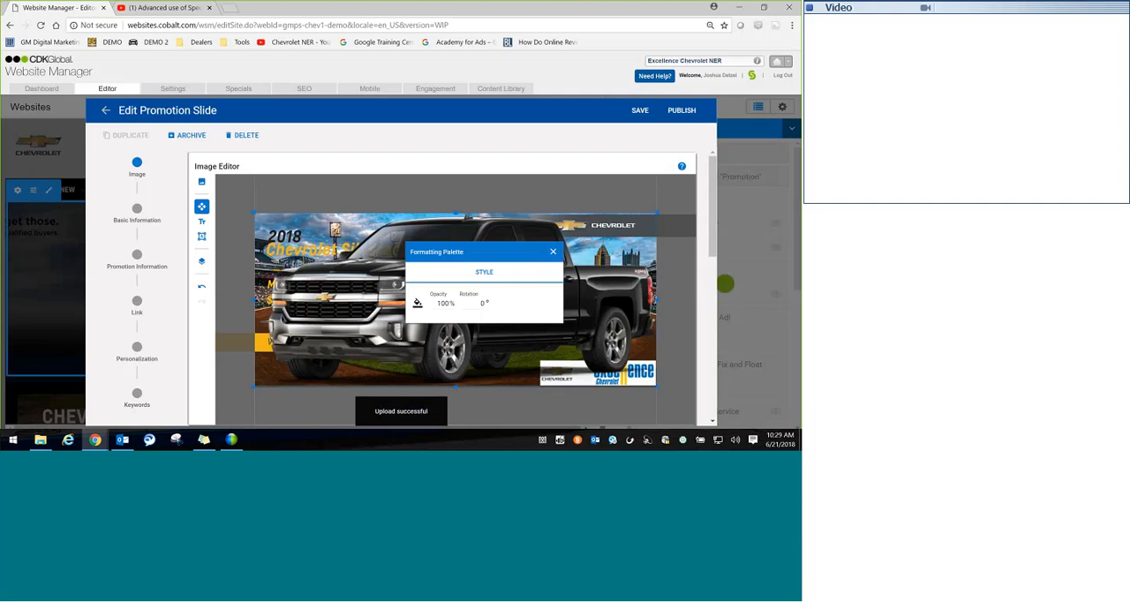
# Step: Shrink the black Silverado picture to about half the slide's width and place it between the price and the dealer logo
pyautogui.moveTo(252, 212); pyautogui.dragTo(452, 296)
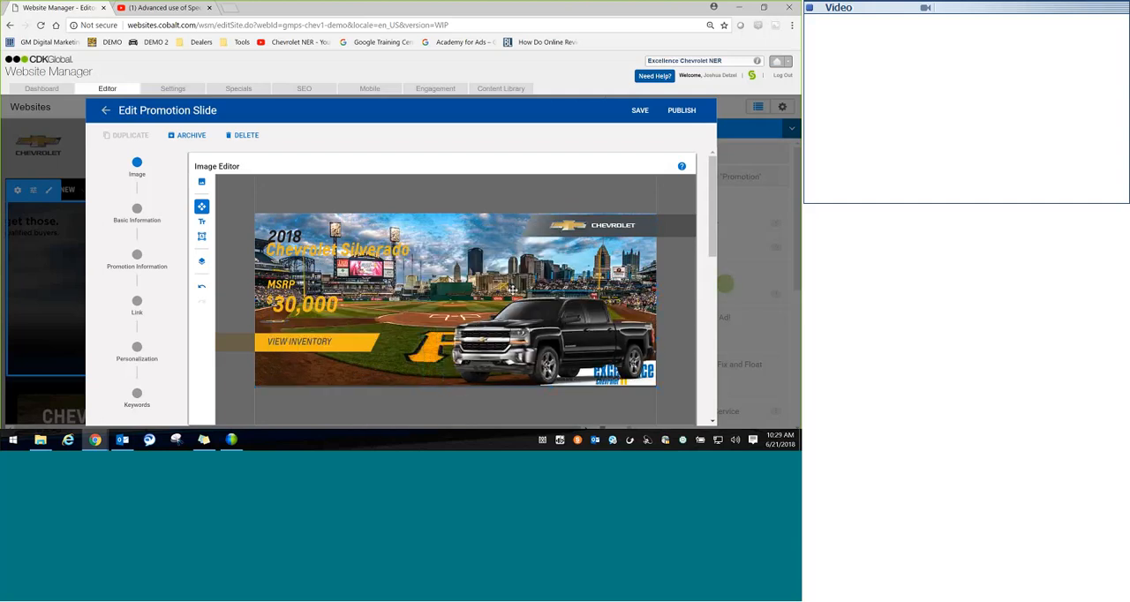
pyautogui.click(475, 323)
pyautogui.click(552, 252)
pyautogui.moveTo(535, 346); pyautogui.dragTo(446, 313)
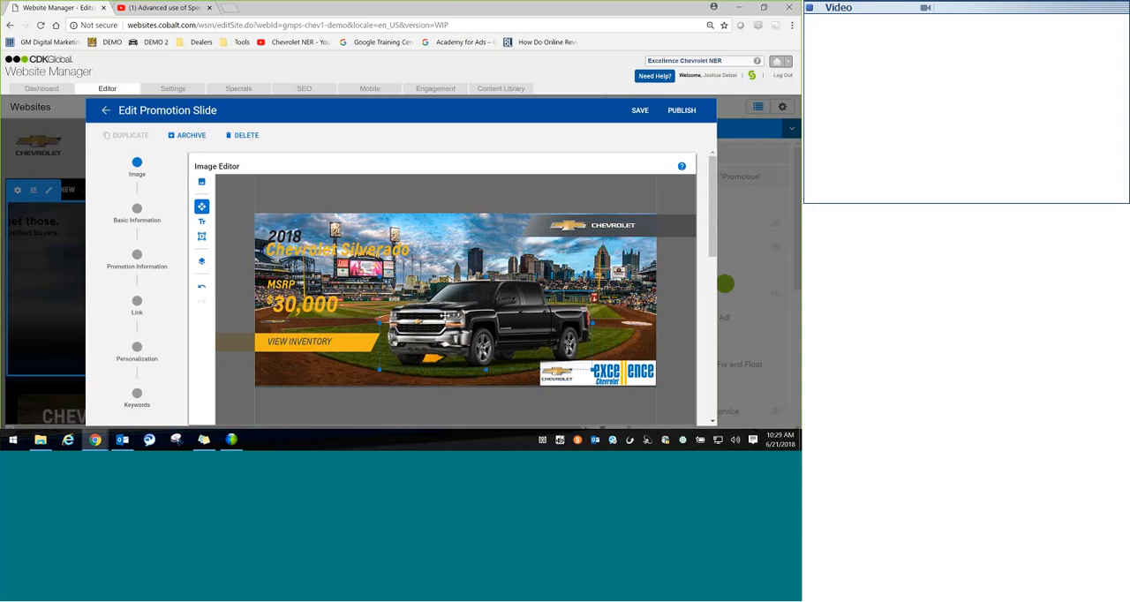
pyautogui.click(345, 400)
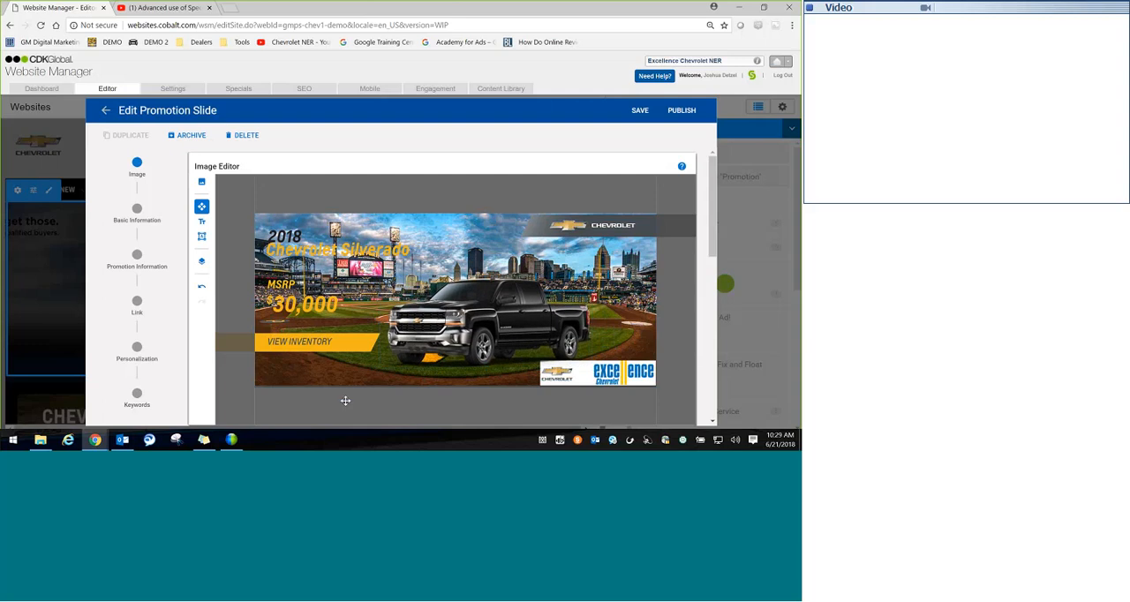
# Step: Replace the MSRP label above the price with the text LEASE FROM
pyautogui.click(288, 301)
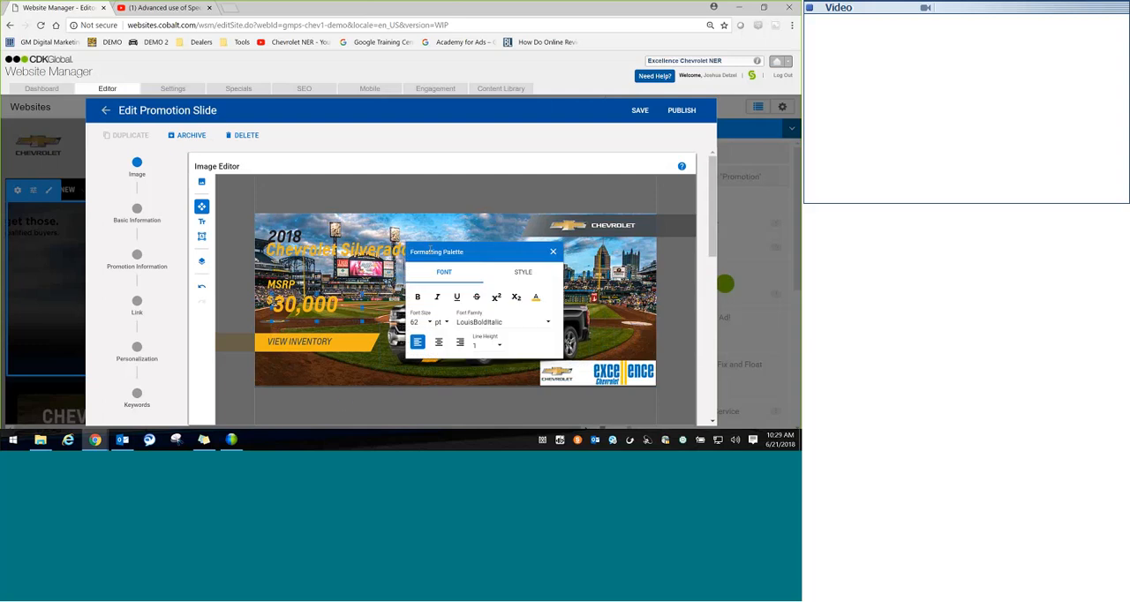
pyautogui.click(554, 252)
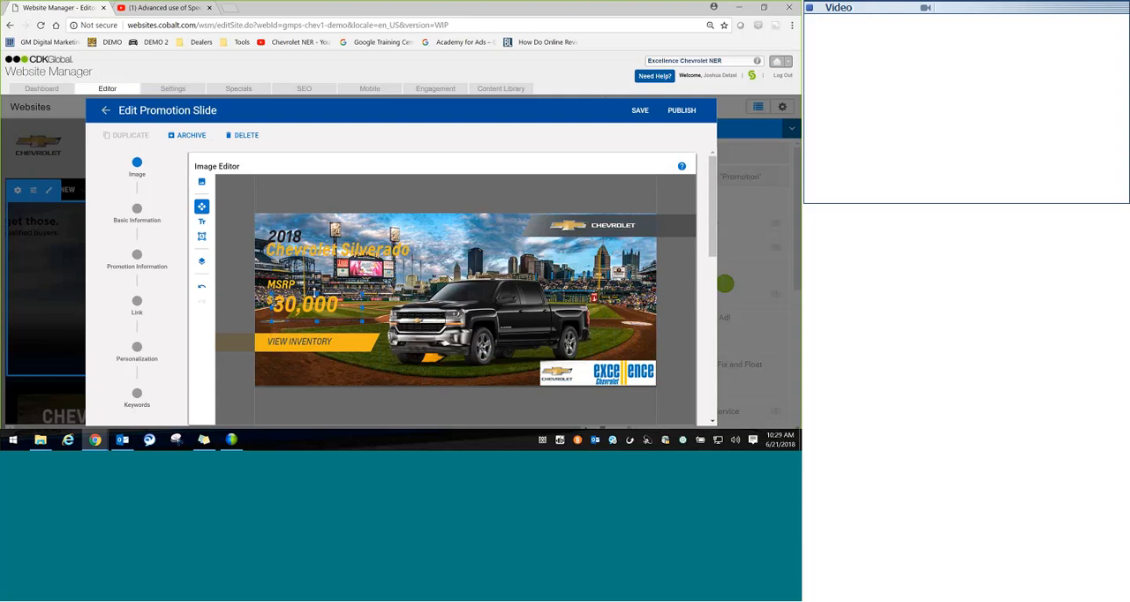
pyautogui.click(282, 284)
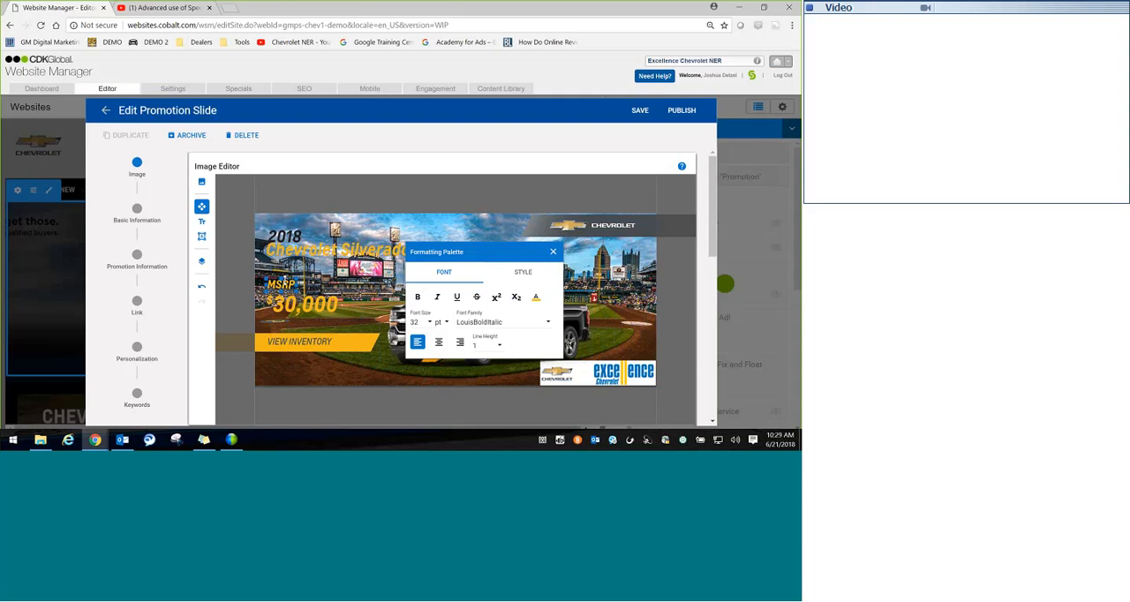
pyautogui.click(202, 221)
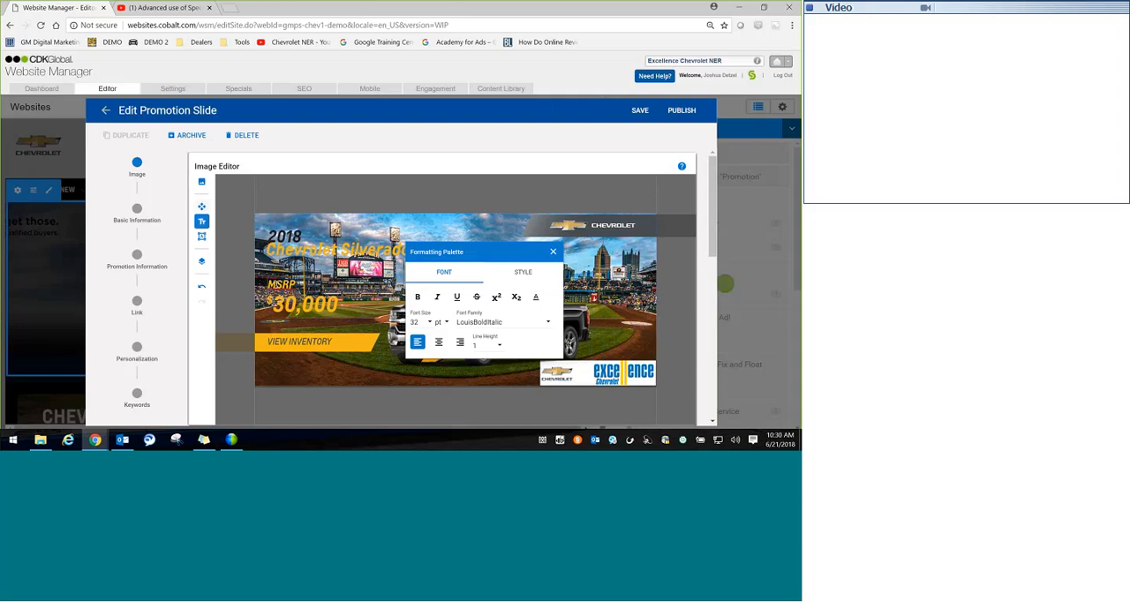
pyautogui.write('Leas')
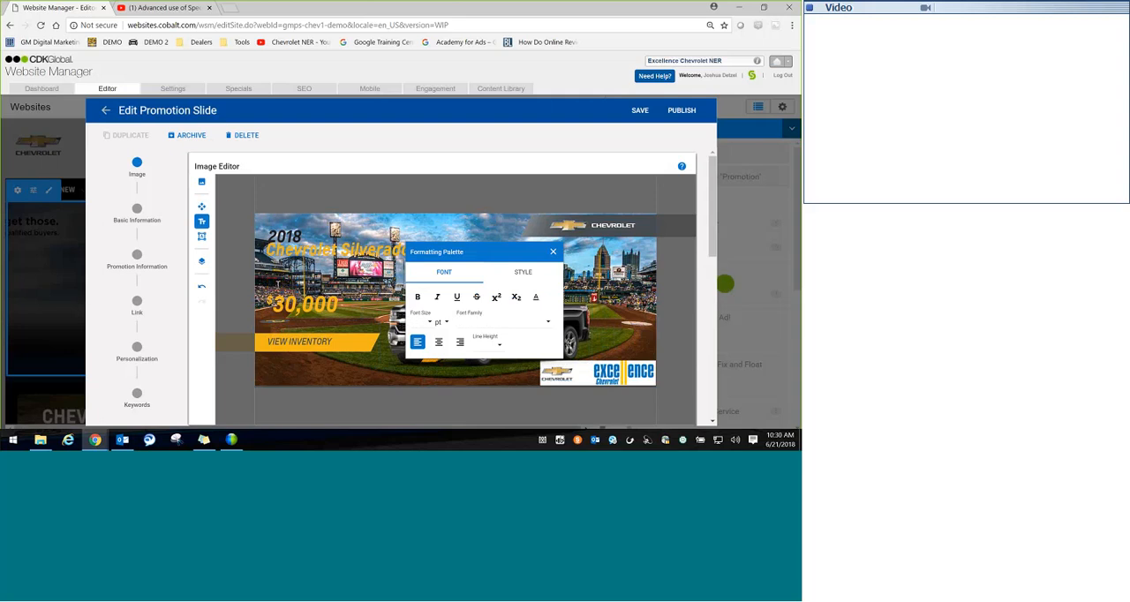
pyautogui.write('e FROM')
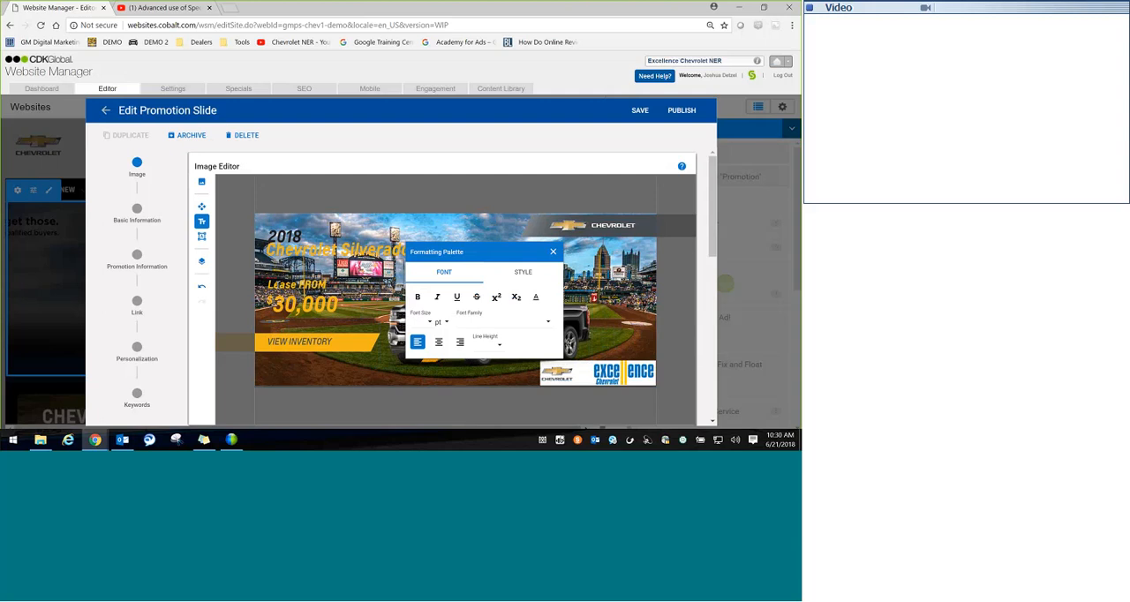
pyautogui.press('BackSpace')
pyautogui.press('BackSpace')
pyautogui.press('BackSpace')
pyautogui.press('BackSpace')
pyautogui.press('BackSpace')
pyautogui.press('BackSpace')
pyautogui.press('BackSpace')
pyautogui.press('BackSpace')
pyautogui.press('BackSpace')
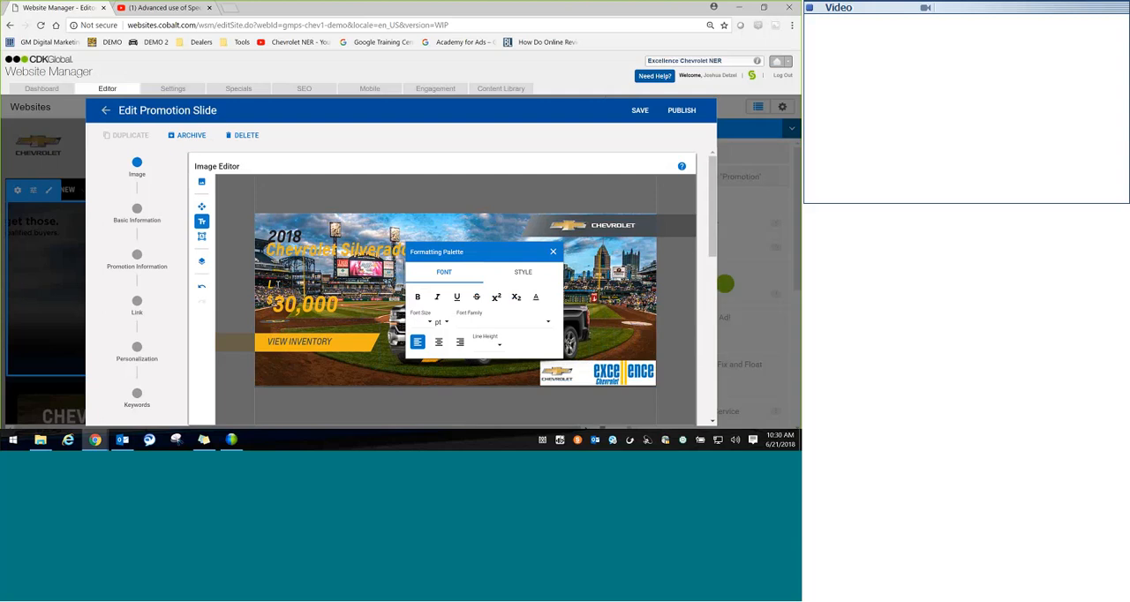
pyautogui.write('ease From')
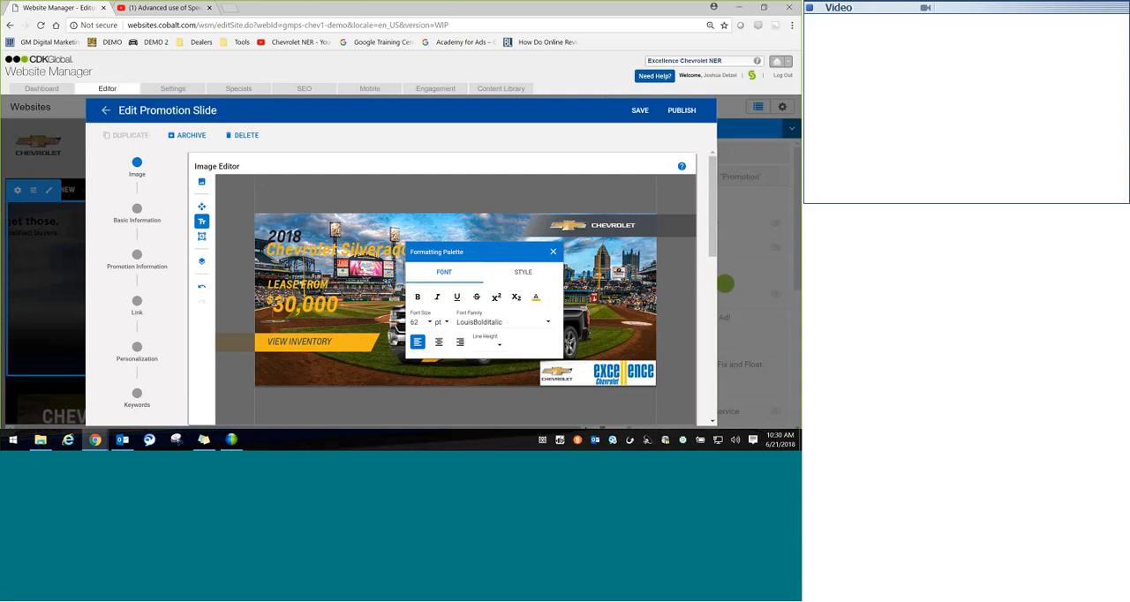
# Step: Replace the price number beneath LEASE FROM with 199, keeping the dollar sign
pyautogui.moveTo(340, 305); pyautogui.dragTo(263, 305)
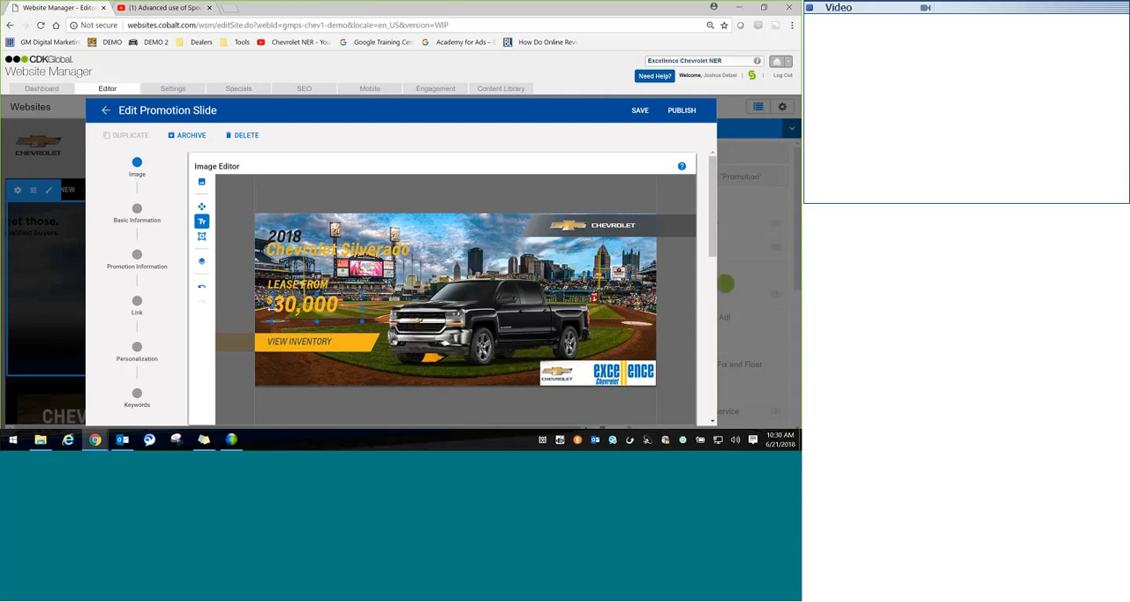
pyautogui.doubleClick(292, 303)
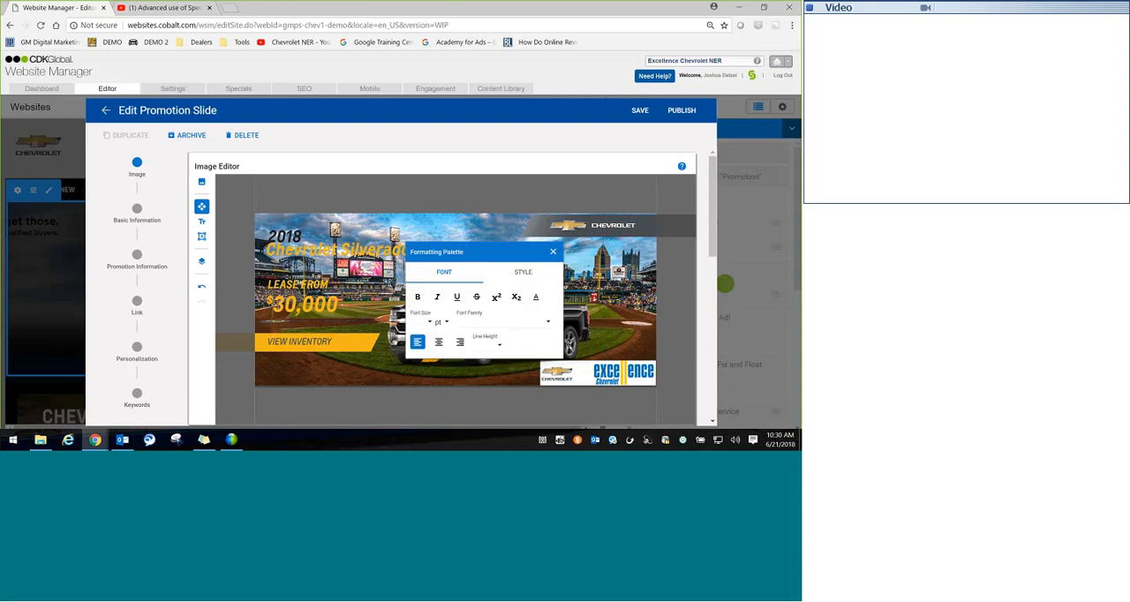
pyautogui.press('Delete')
pyautogui.press('Delete')
pyautogui.press('Delete')
pyautogui.press('Delete')
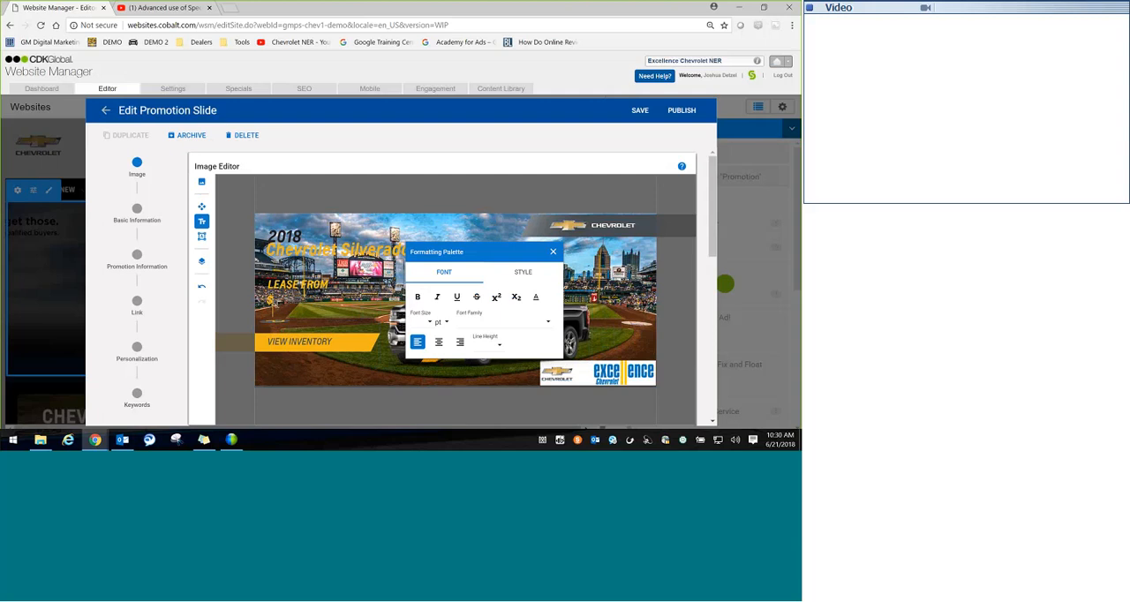
pyautogui.write('199')
# Step: Add a text element reading OR SAVE UP TO $15,00 just above the VIEW INVENTORY banner and dismiss the formatting palette
pyautogui.click(351, 346)
pyautogui.click(328, 334)
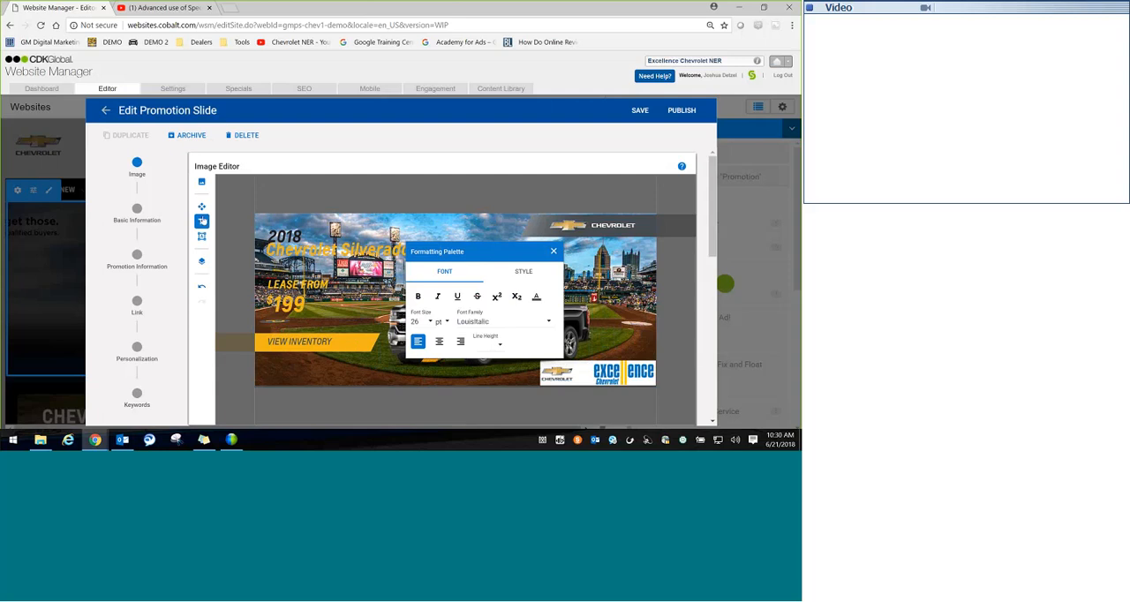
pyautogui.click(202, 221)
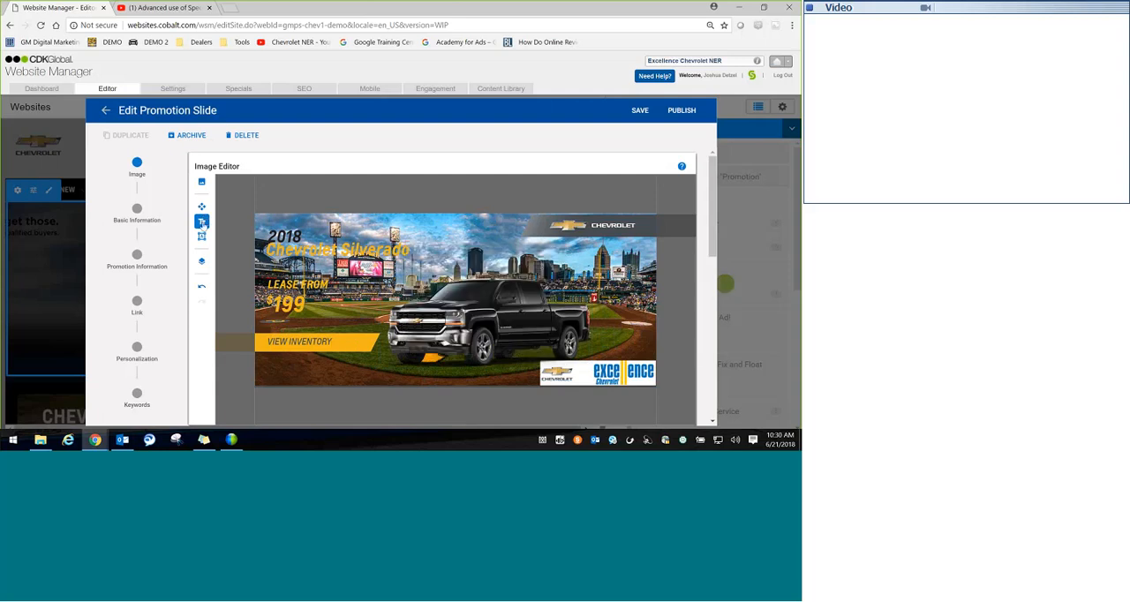
pyautogui.click(203, 221)
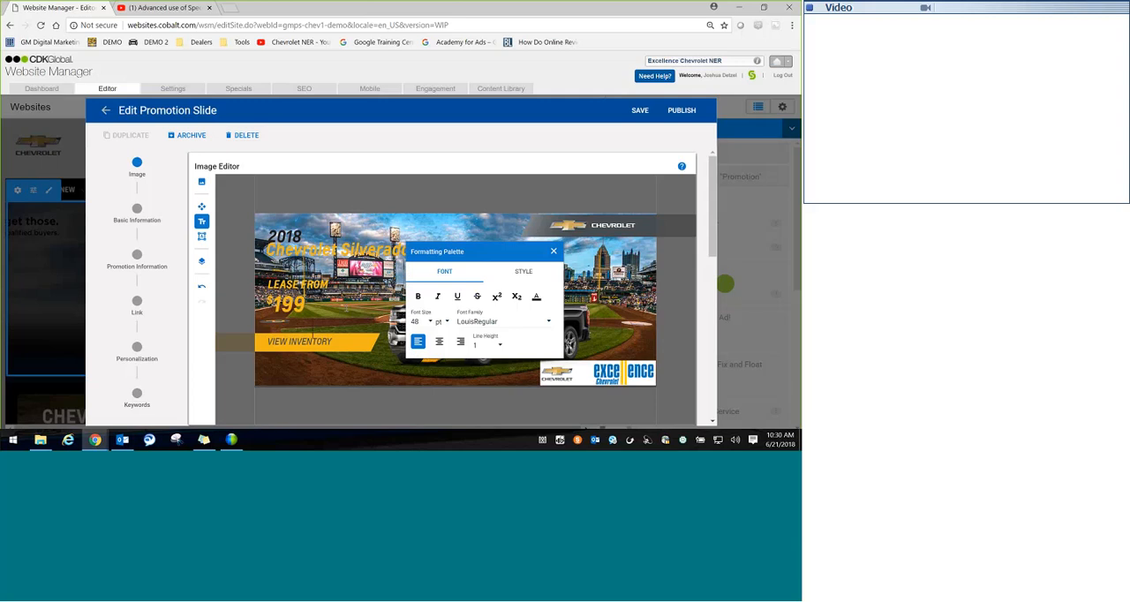
pyautogui.write('OR SAVE')
pyautogui.click(553, 251)
pyautogui.click(391, 330)
pyautogui.click(553, 252)
# Step: Select the OR SAVE UP TO text and change its font color to golden yellow
pyautogui.moveTo(367, 325); pyautogui.dragTo(346, 298)
pyautogui.click(347, 329)
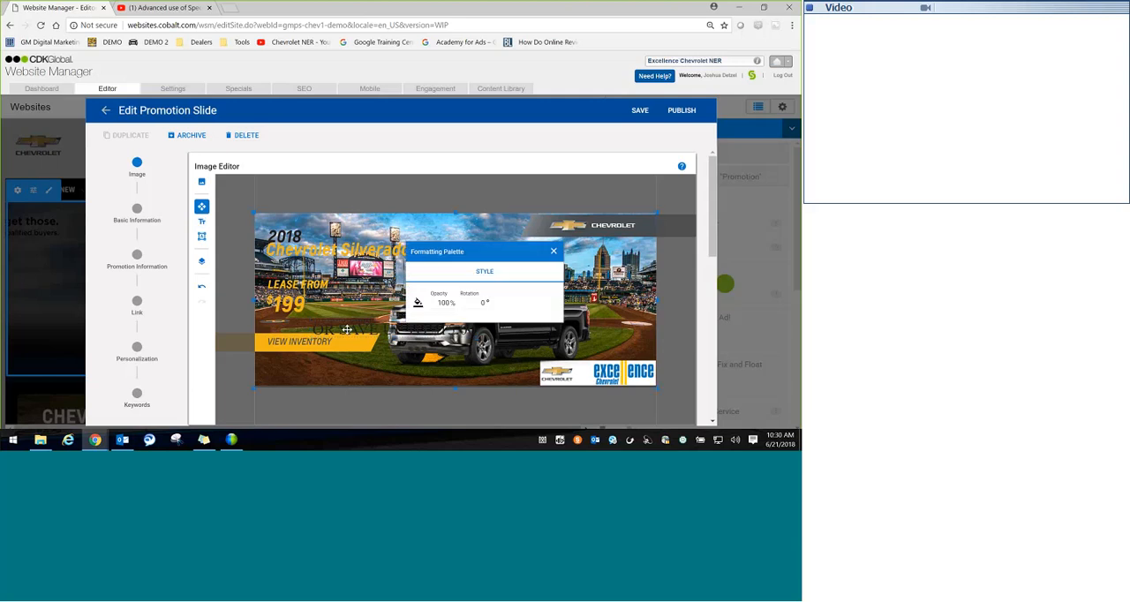
pyautogui.click(340, 326)
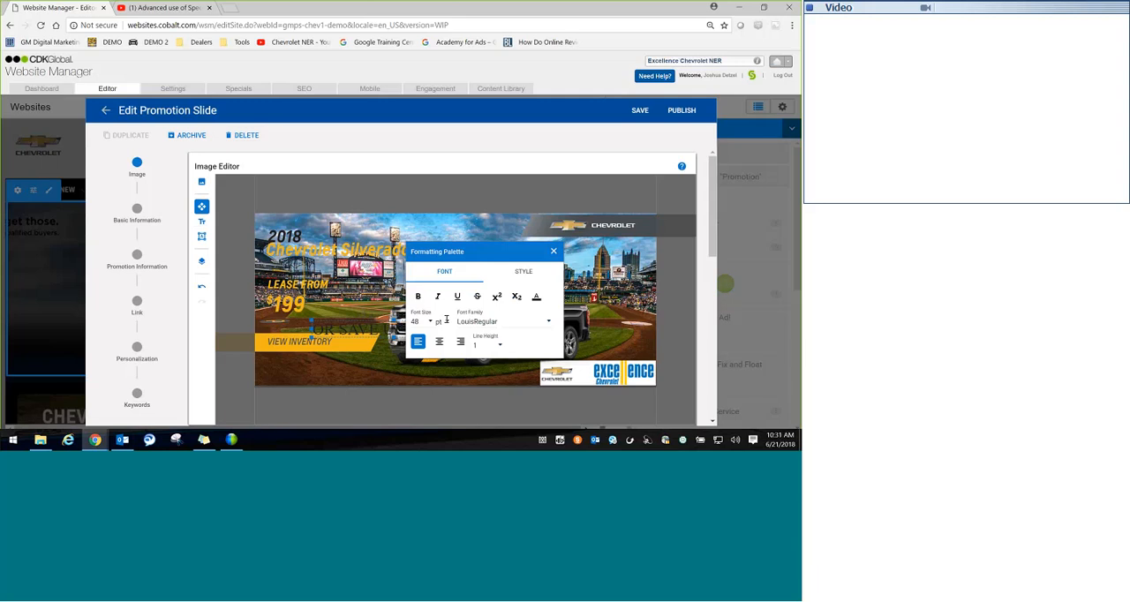
pyautogui.click(536, 298)
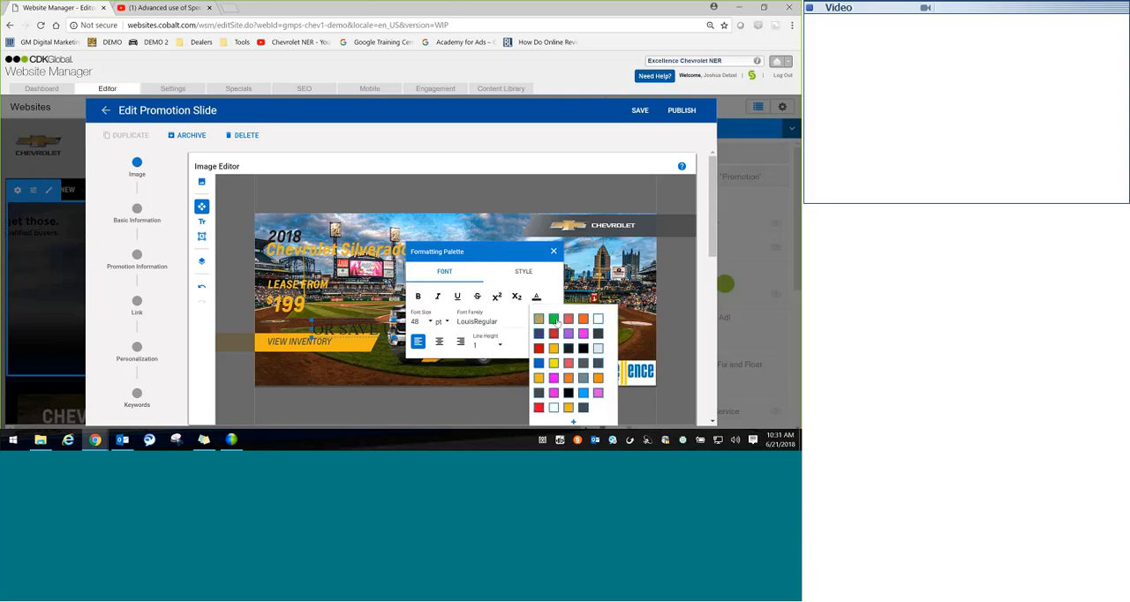
pyautogui.click(554, 350)
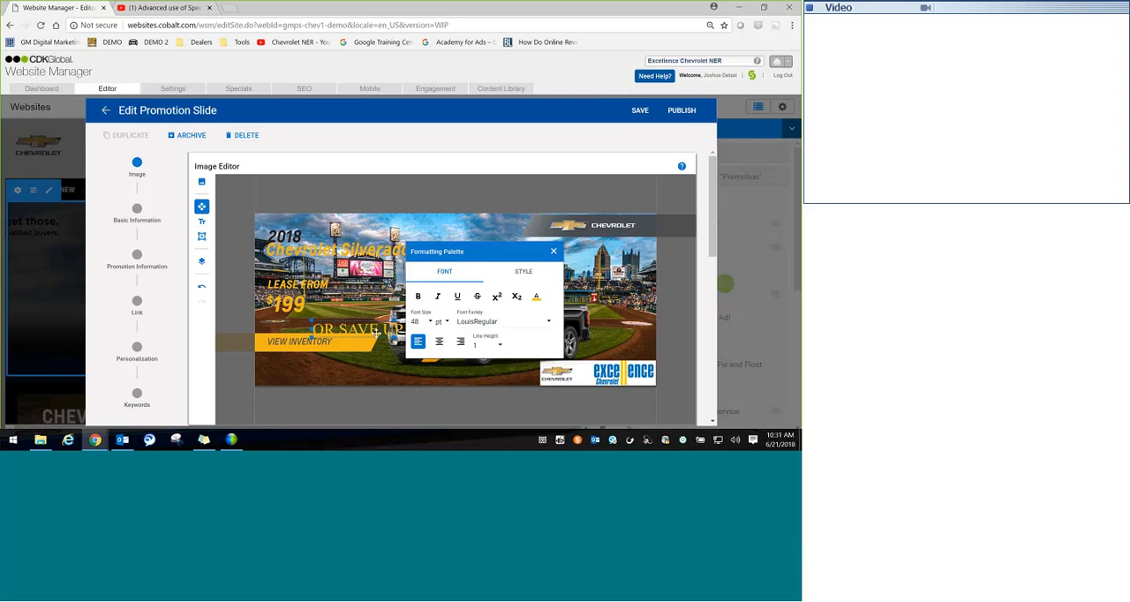
# Step: Move the OR SAVE UP TO text directly under the $199 price, make it bold and dismiss the formatting palette
pyautogui.moveTo(376, 333); pyautogui.dragTo(325, 330)
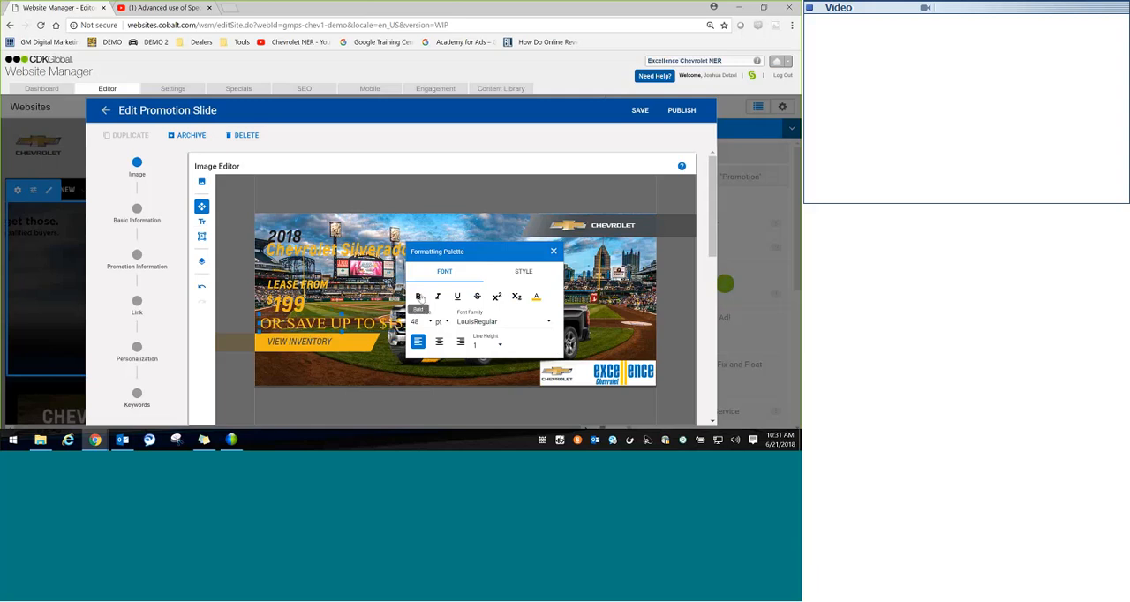
pyautogui.click(419, 298)
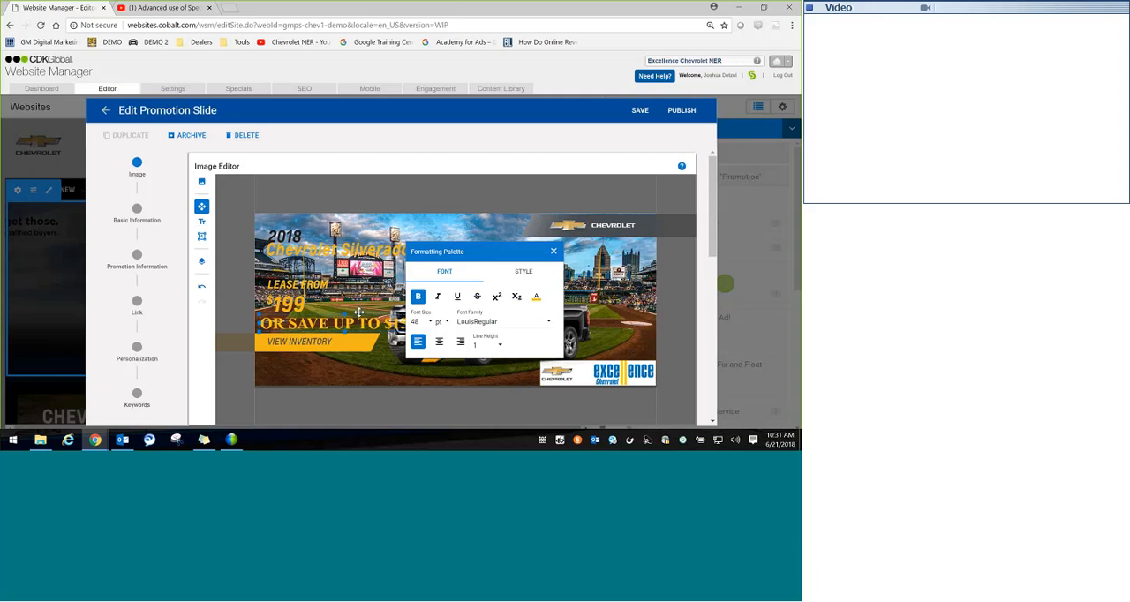
pyautogui.click(553, 252)
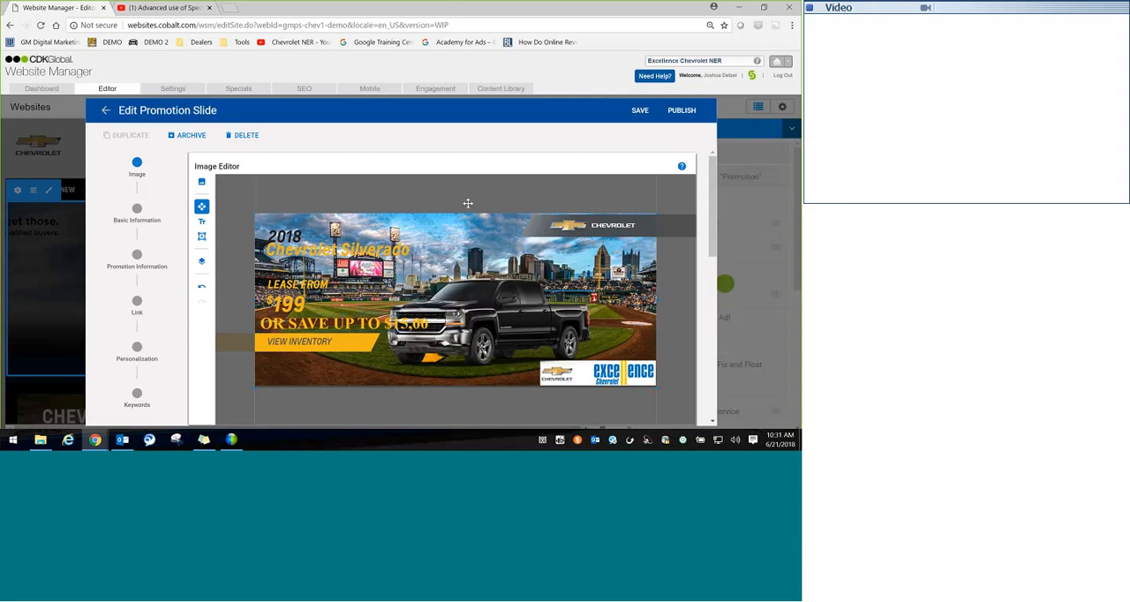
# Step: Move the black Silverado picture toward the slide's right edge, clear of the OR SAVE UP TO text
pyautogui.click(456, 320)
pyautogui.moveTo(500, 321); pyautogui.dragTo(537, 310)
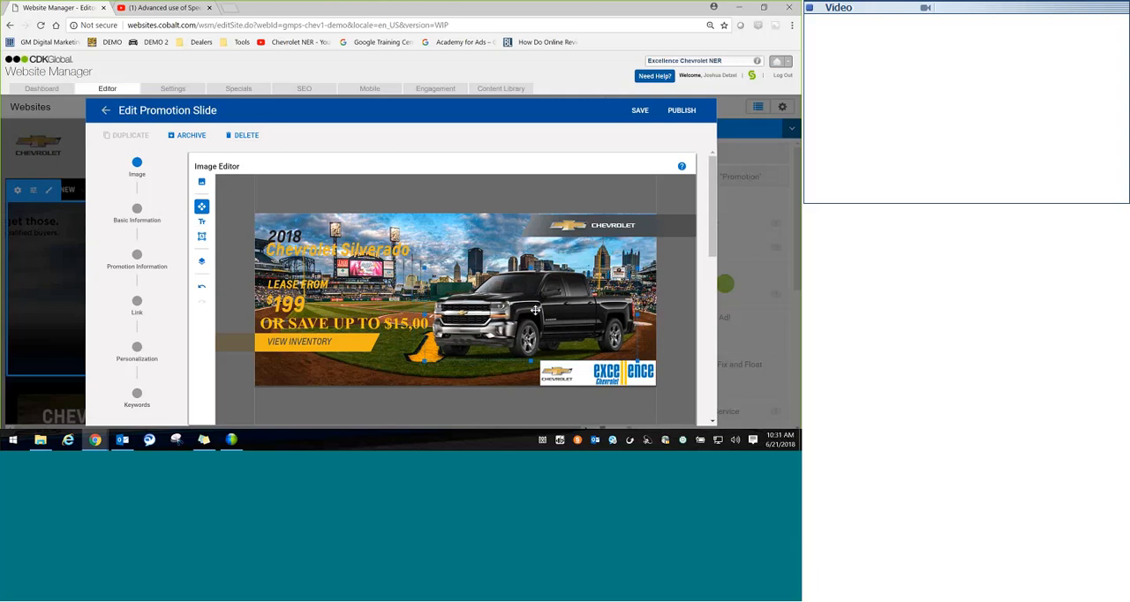
pyautogui.click(370, 404)
# Step: Change the LEASE FROM text's font color to white and dismiss the formatting palette
pyautogui.moveTo(712, 189)
pyautogui.mouseDown()
pyautogui.moveTo(709, 267)
pyautogui.moveTo(707, 199)
pyautogui.mouseUp()
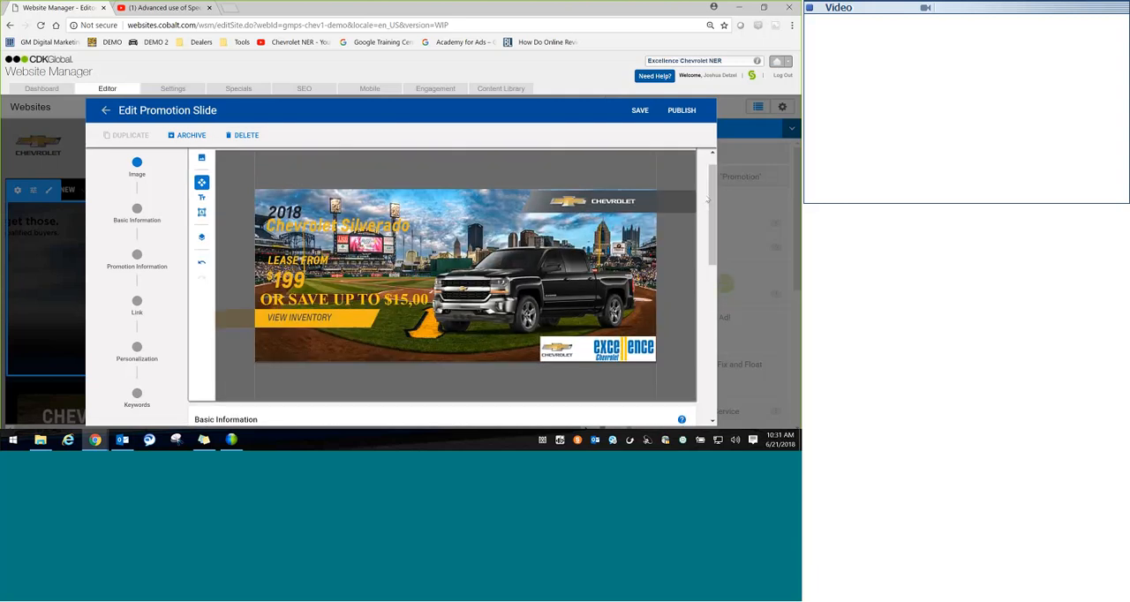
pyautogui.click(315, 261)
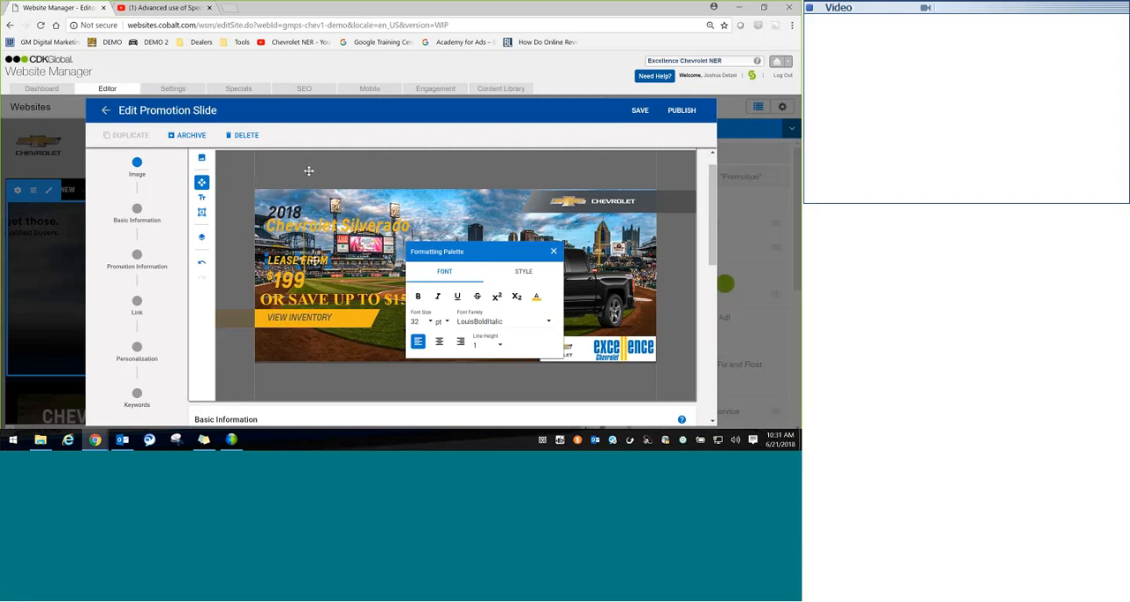
pyautogui.click(535, 297)
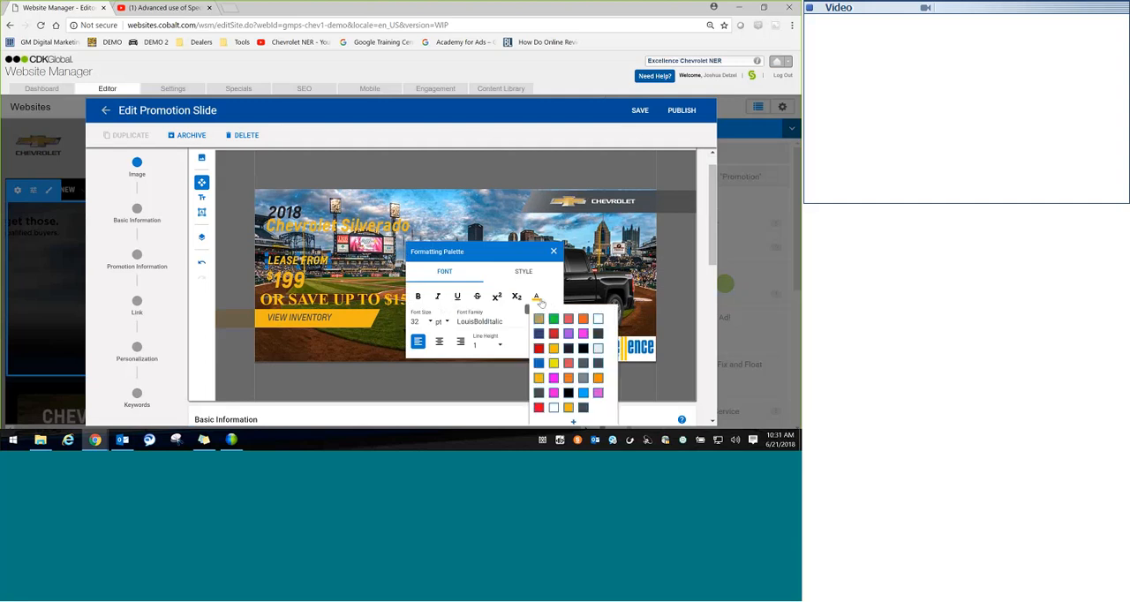
pyautogui.click(536, 300)
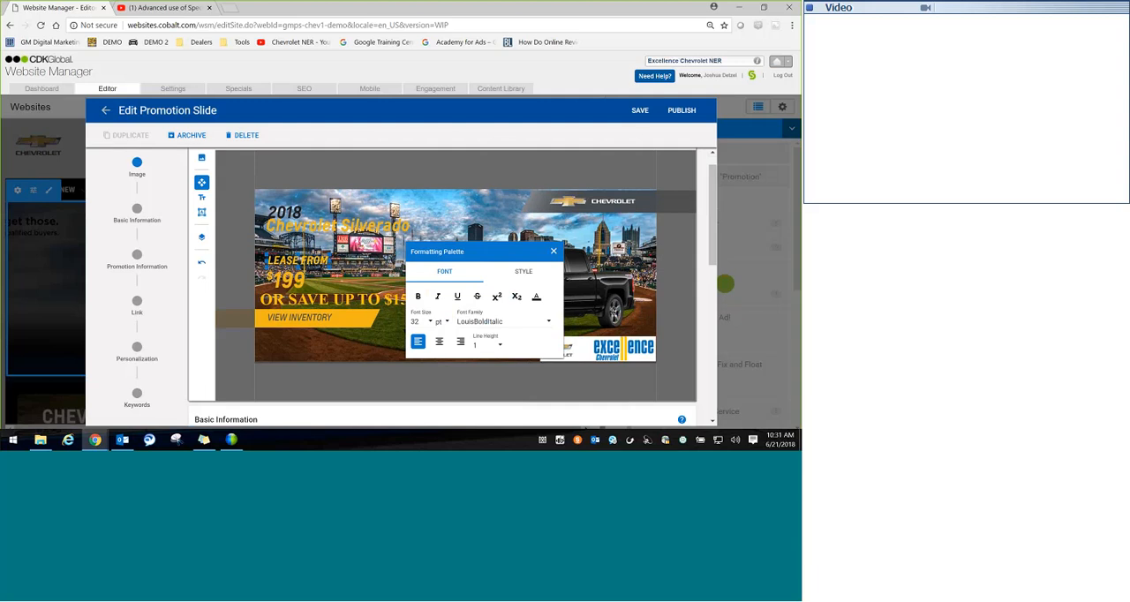
pyautogui.click(536, 300)
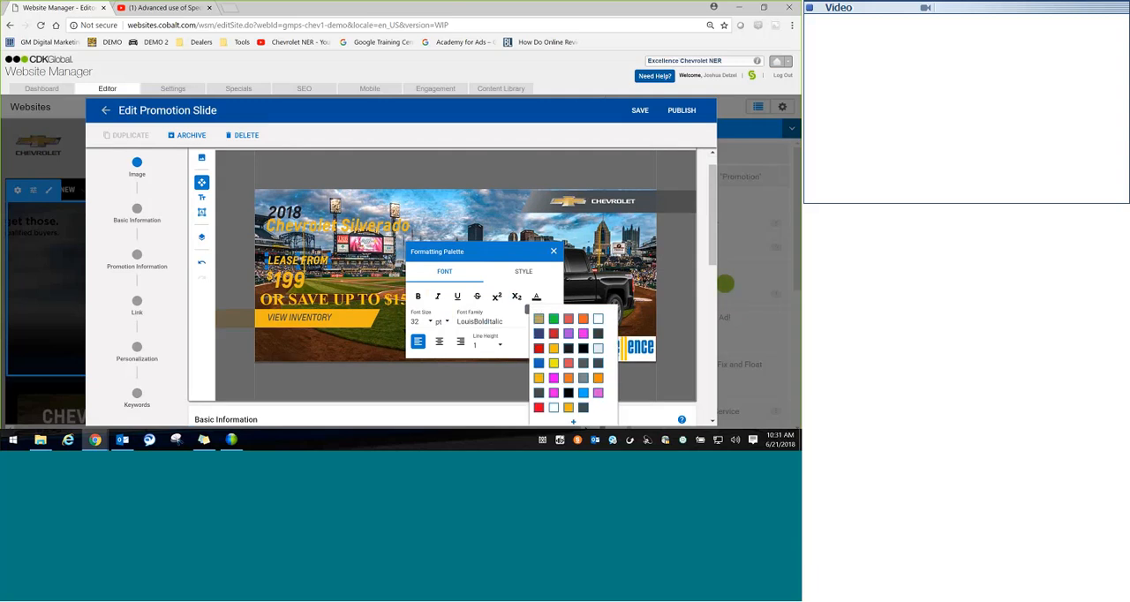
pyautogui.click(598, 318)
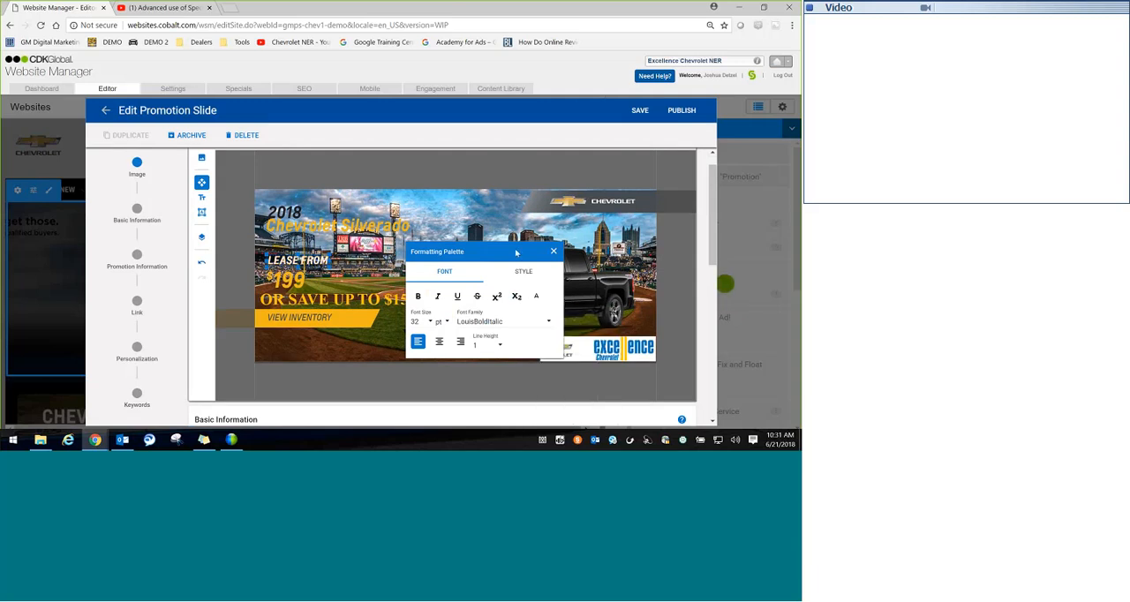
pyautogui.click(553, 252)
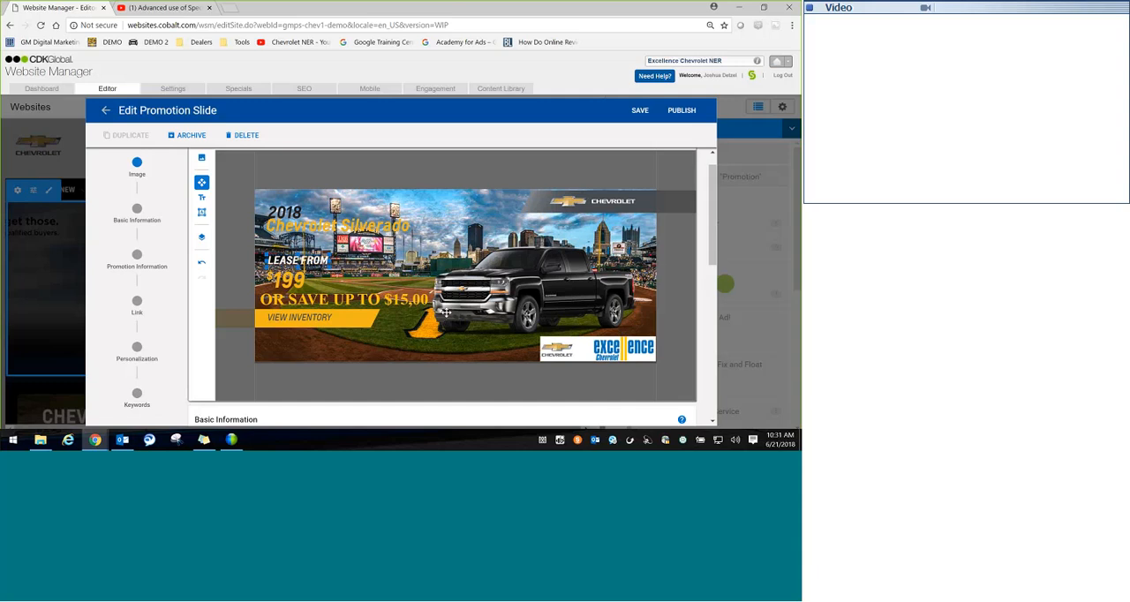
# Step: Name the slide "2018 Silverado Slide Studio 2.0 TEST DEMO" in its basic information
pyautogui.scroll(-3, 711, 188)
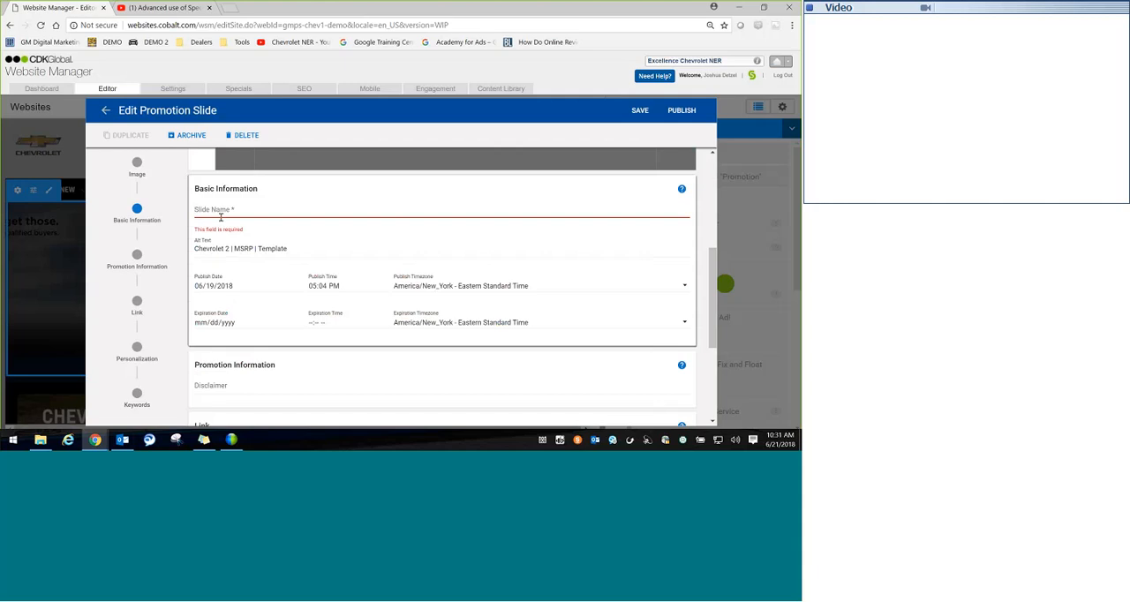
pyautogui.click(221, 216)
pyautogui.write('2018')
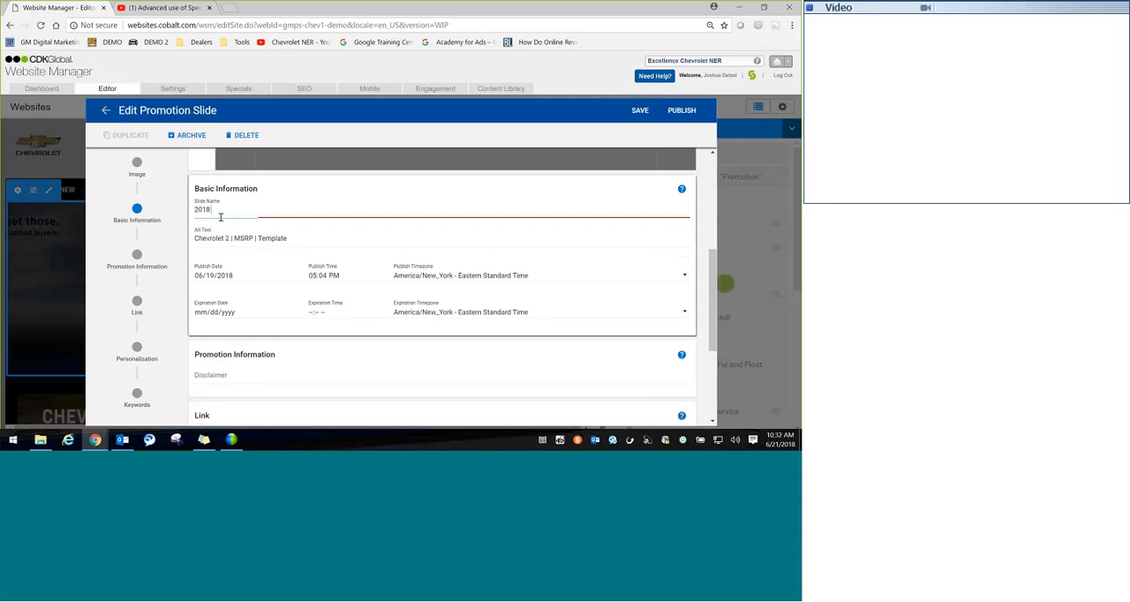
pyautogui.write(' Silverado Slide Studio 2')
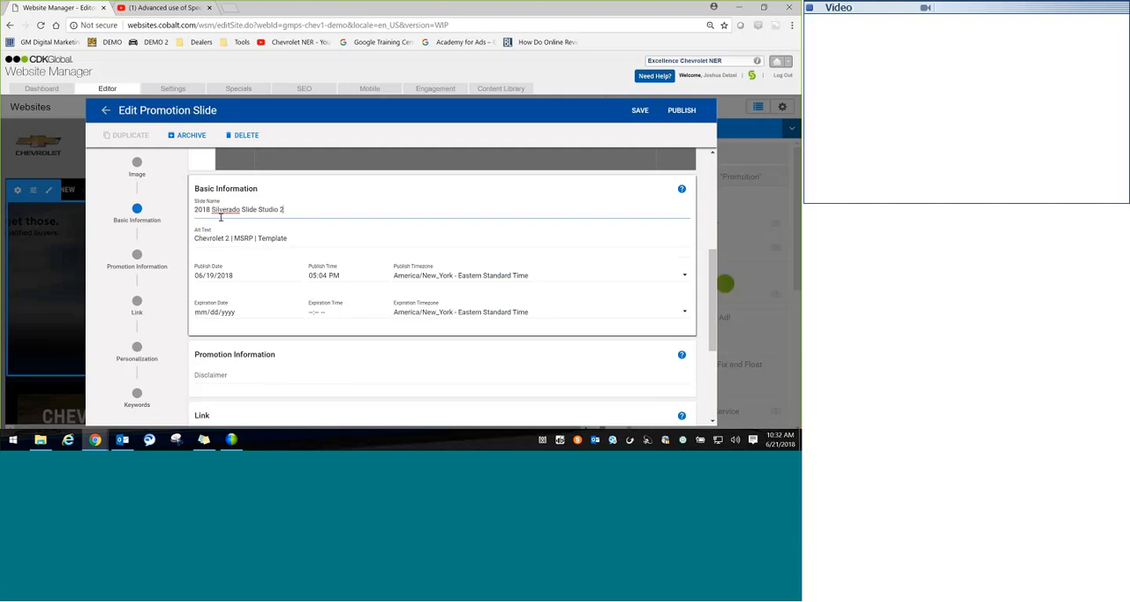
pyautogui.write('.0 TEST DEMO')
# Step: Add the Chevrolet model Silverado 1500 as the slide's audience tag for personalization
pyautogui.moveTo(712, 268); pyautogui.dragTo(711, 354)
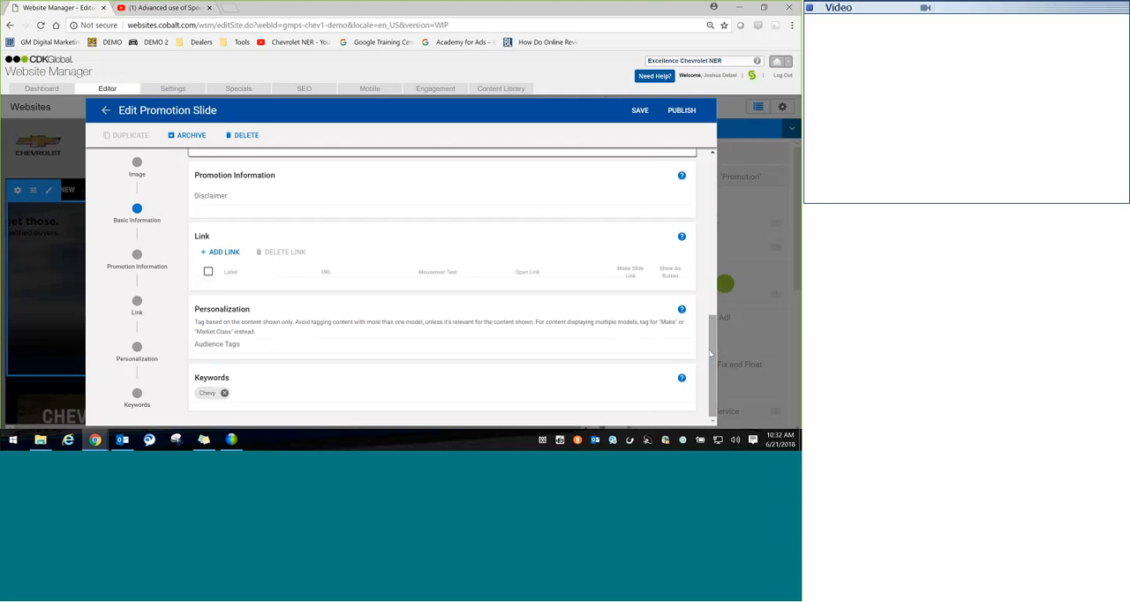
pyautogui.click(464, 346)
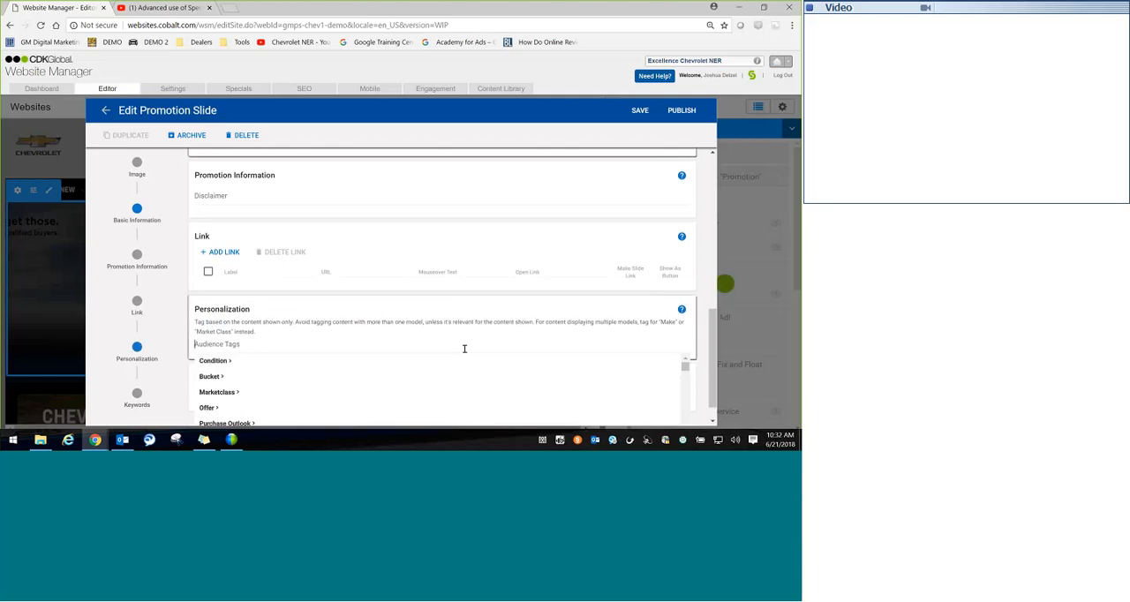
pyautogui.write('Silverado')
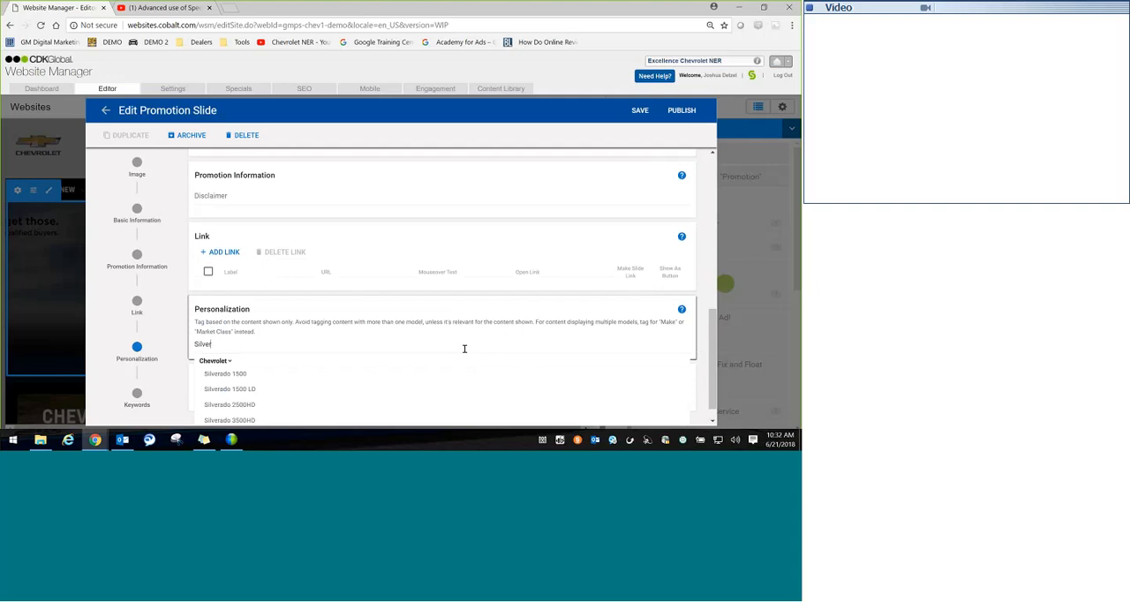
pyautogui.click(246, 374)
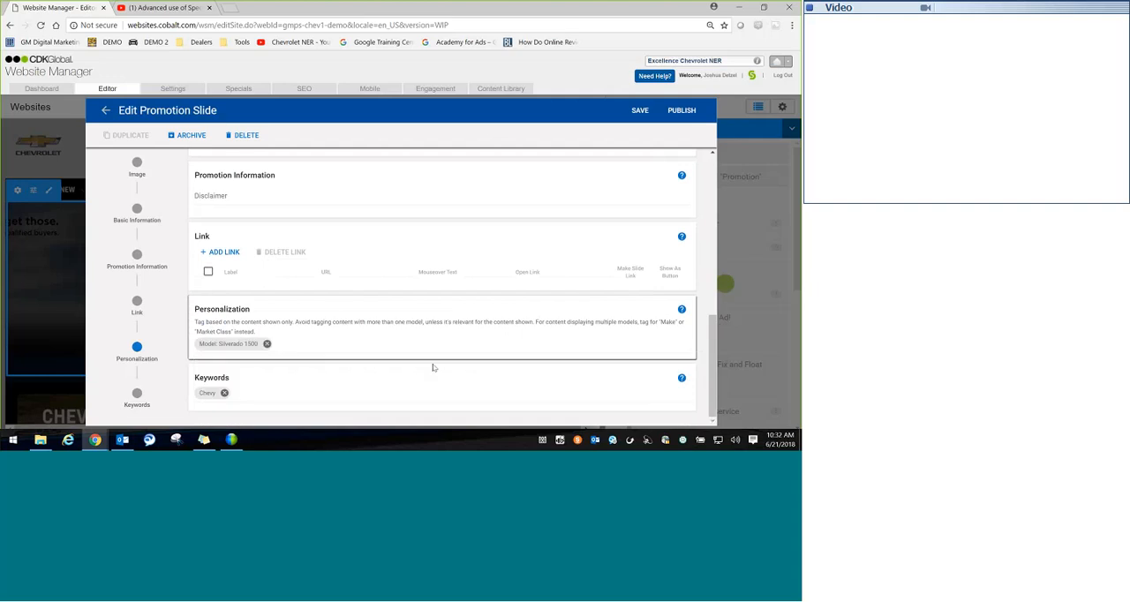
# Step: Replace the slide's Chevy keyword with the two keywords Dealer Intent and Non Intent
pyautogui.click(224, 393)
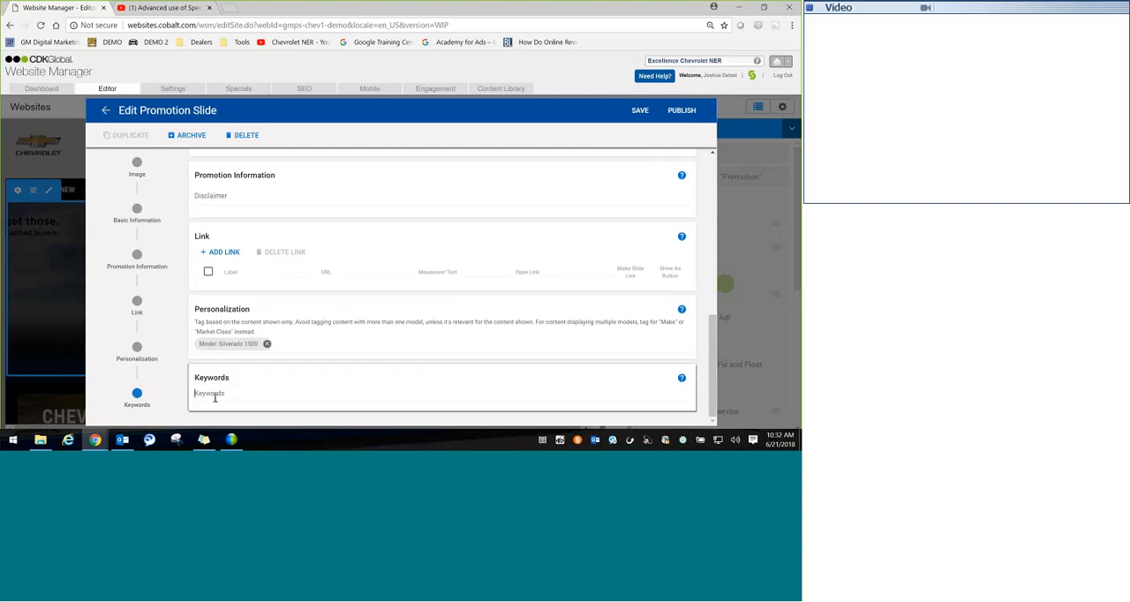
pyautogui.write('Dealer intnt')
pyautogui.press('Return')
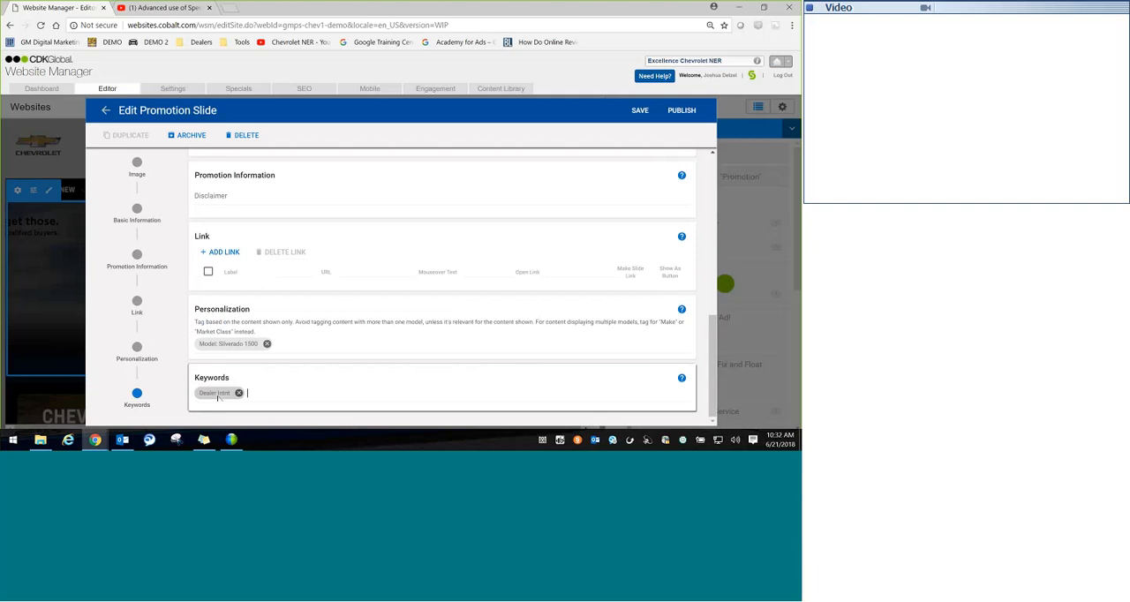
pyautogui.click(240, 394)
pyautogui.write('Dealer Intent')
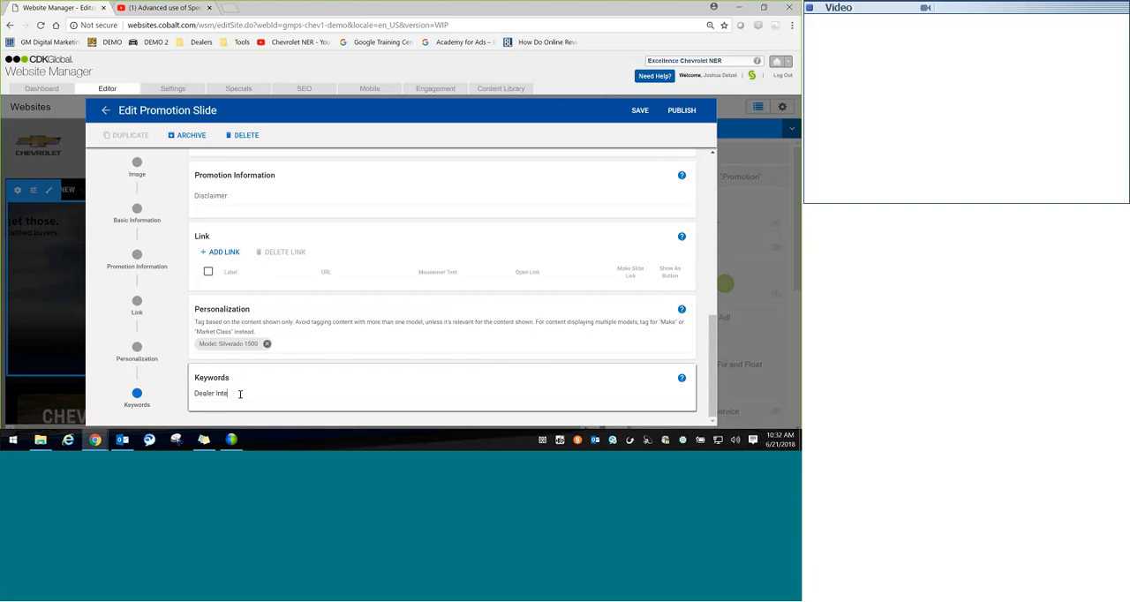
pyautogui.press('Return')
pyautogui.write('Non Intent')
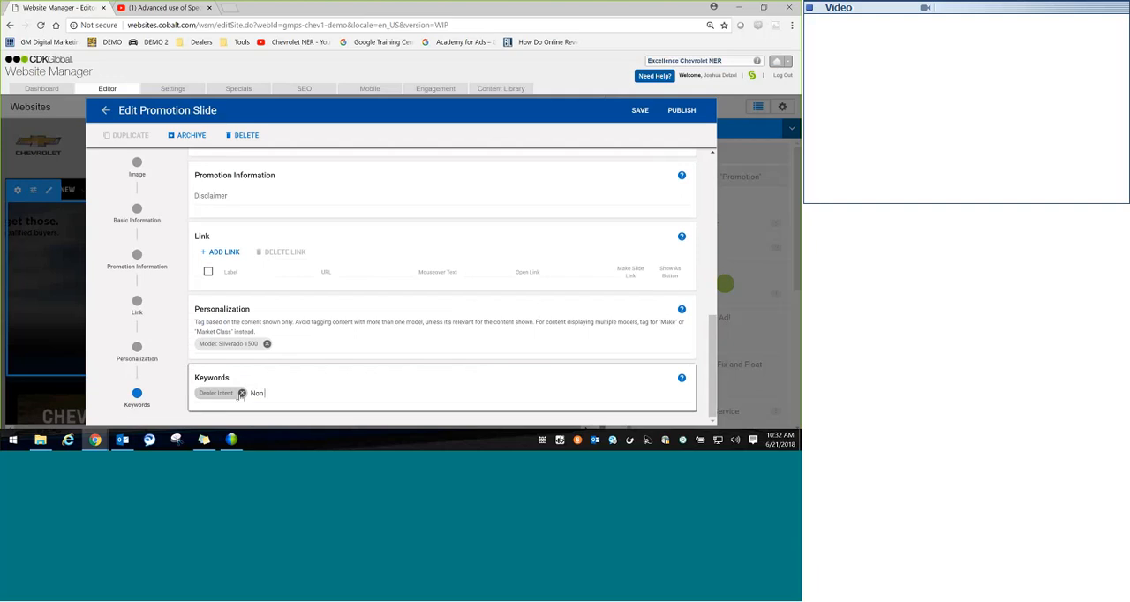
pyautogui.press('Return')
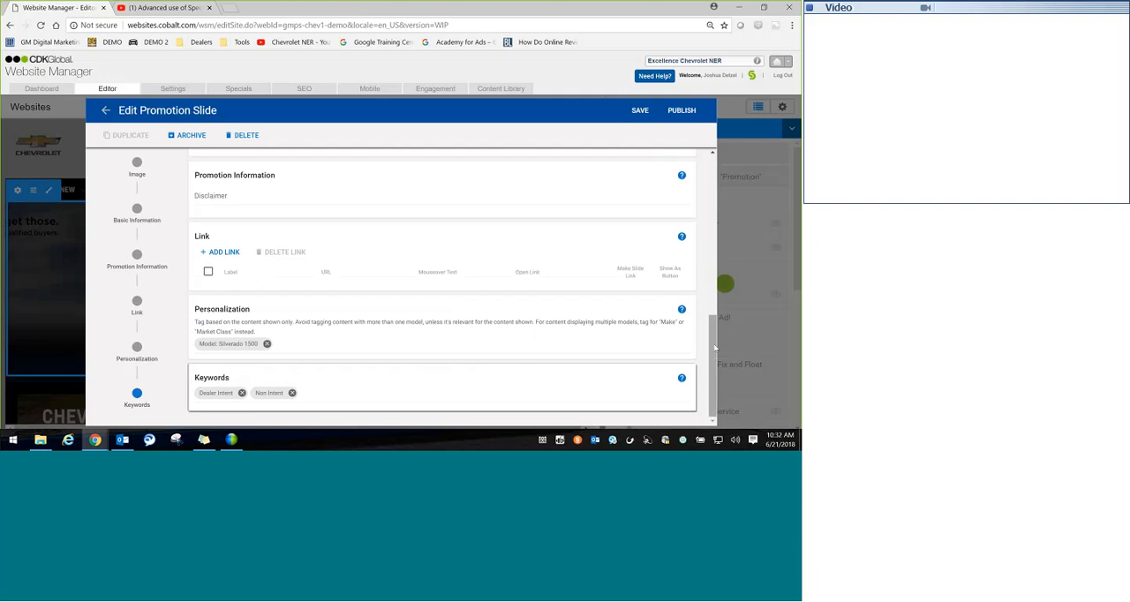
pyautogui.moveTo(714, 348); pyautogui.dragTo(718, 313)
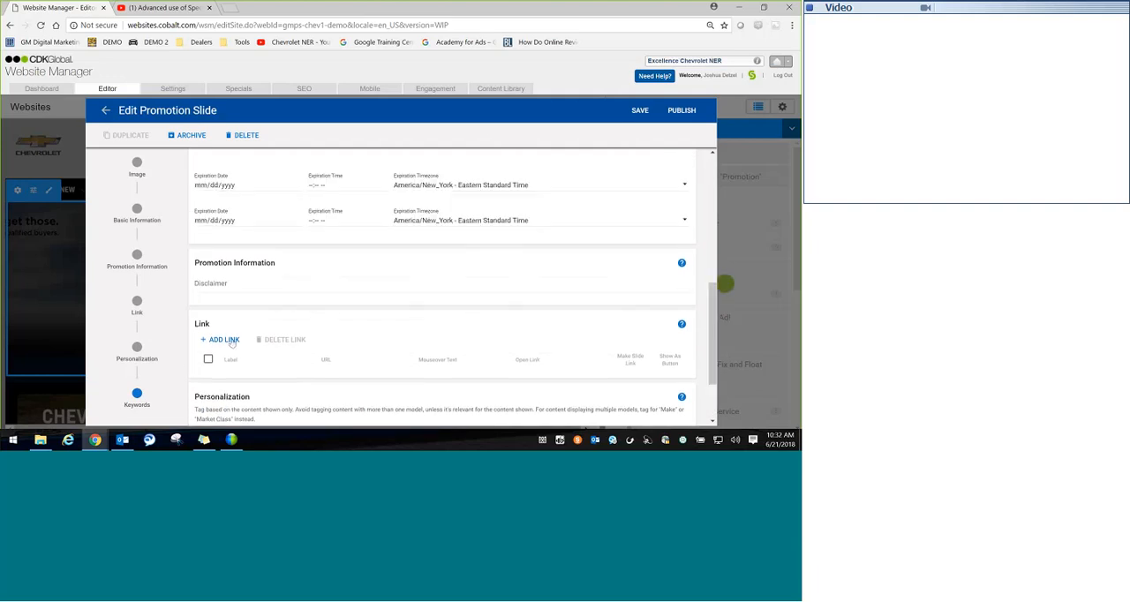
pyautogui.click(232, 342)
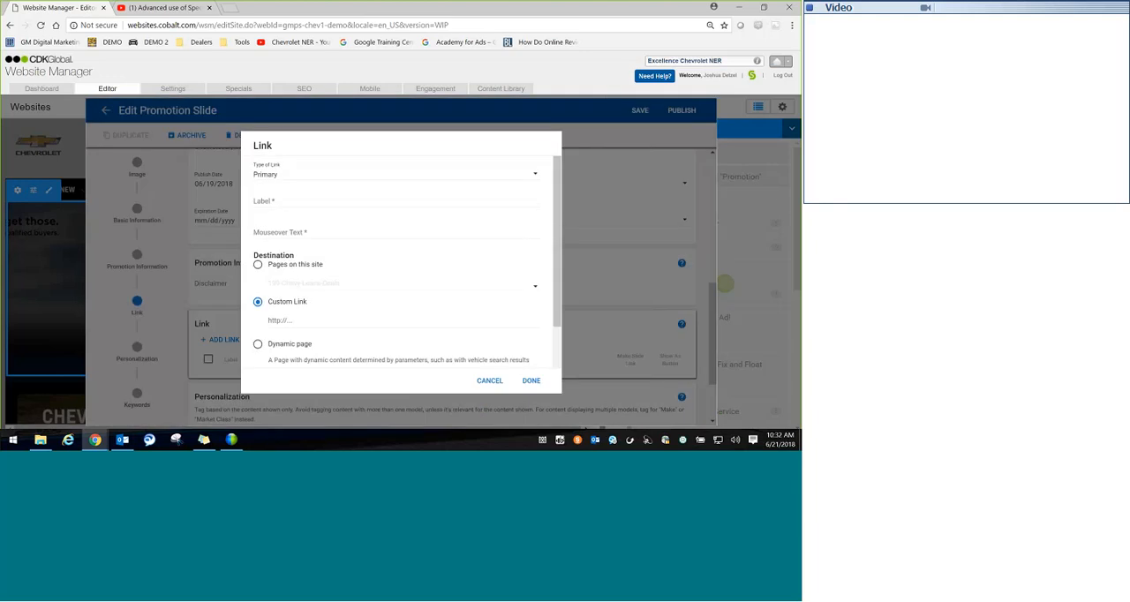
pyautogui.click(257, 344)
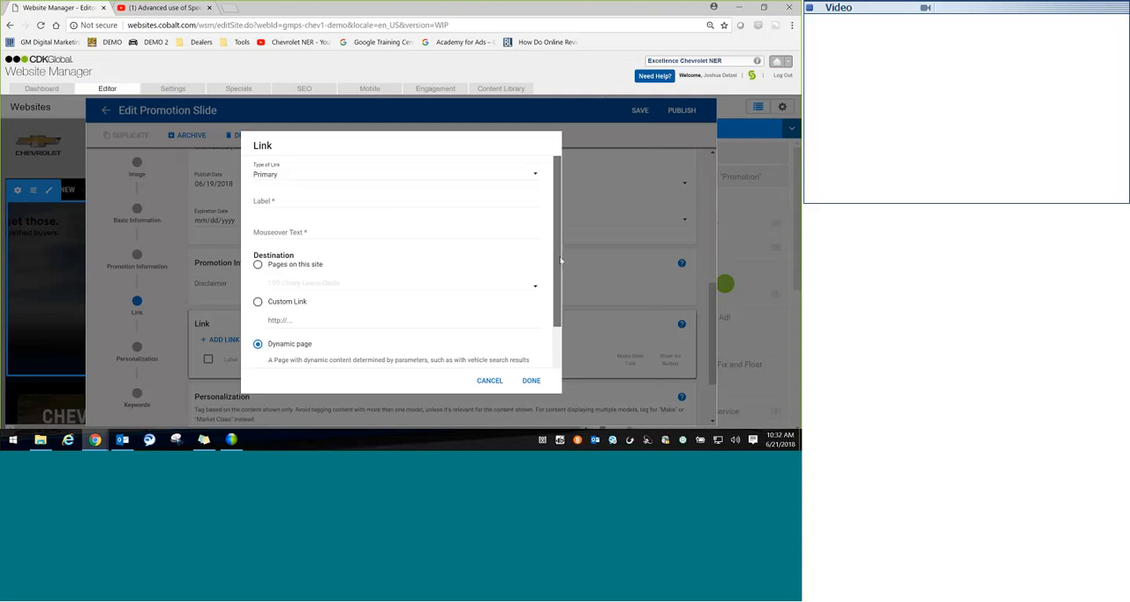
pyautogui.scroll(-1, 347, 337)
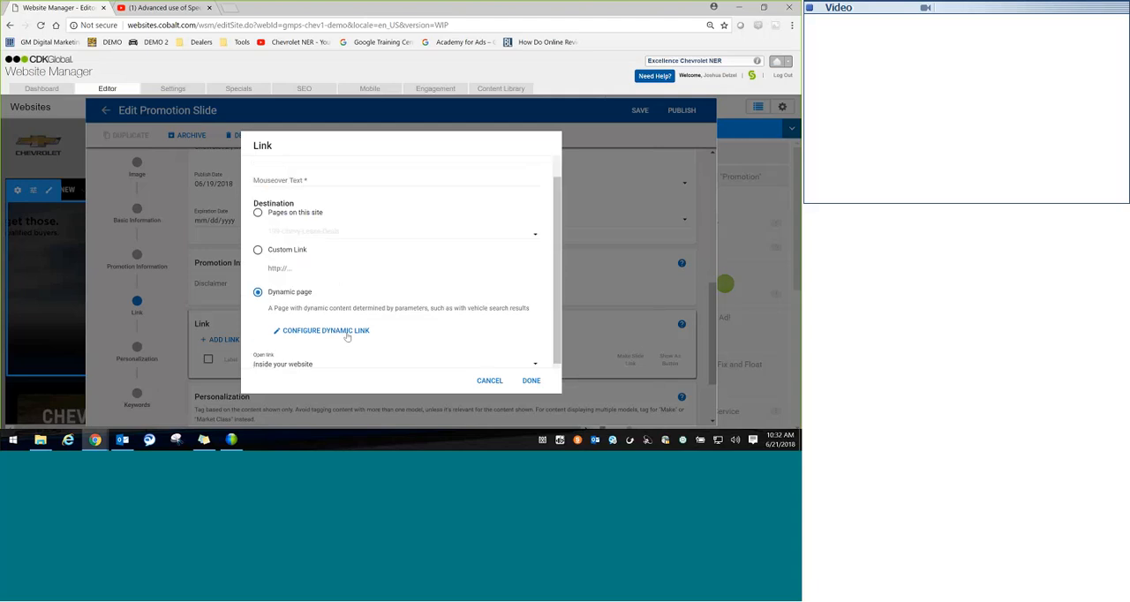
pyautogui.click(490, 380)
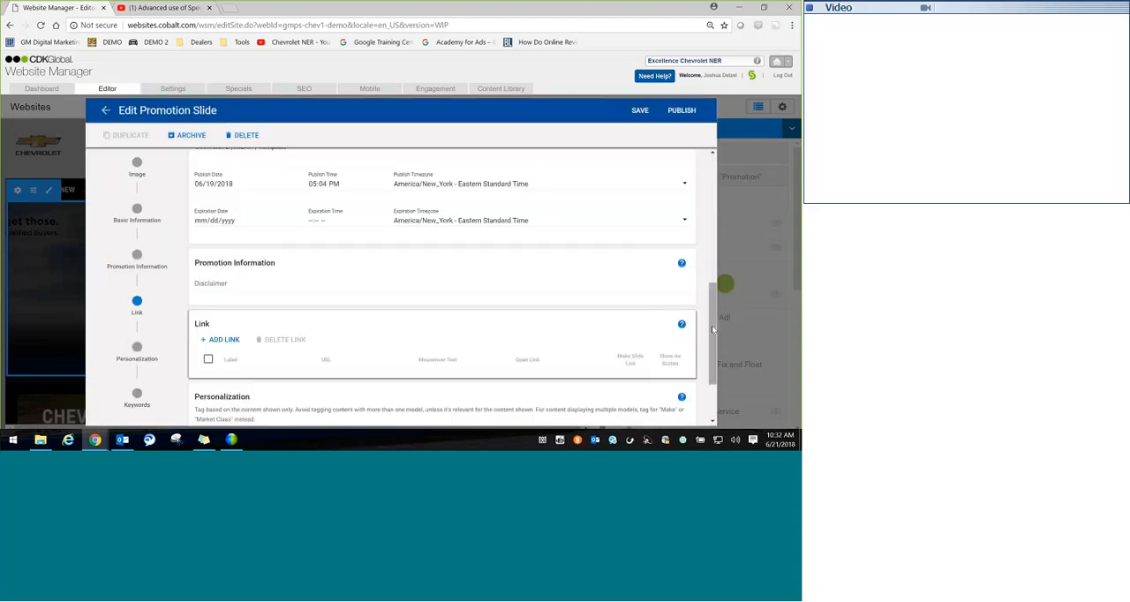
# Step: Switch to YouTube and look through the uploads and popular uploads on the Chevrolet NER channel's home page
pyautogui.moveTo(712, 329); pyautogui.dragTo(710, 263)
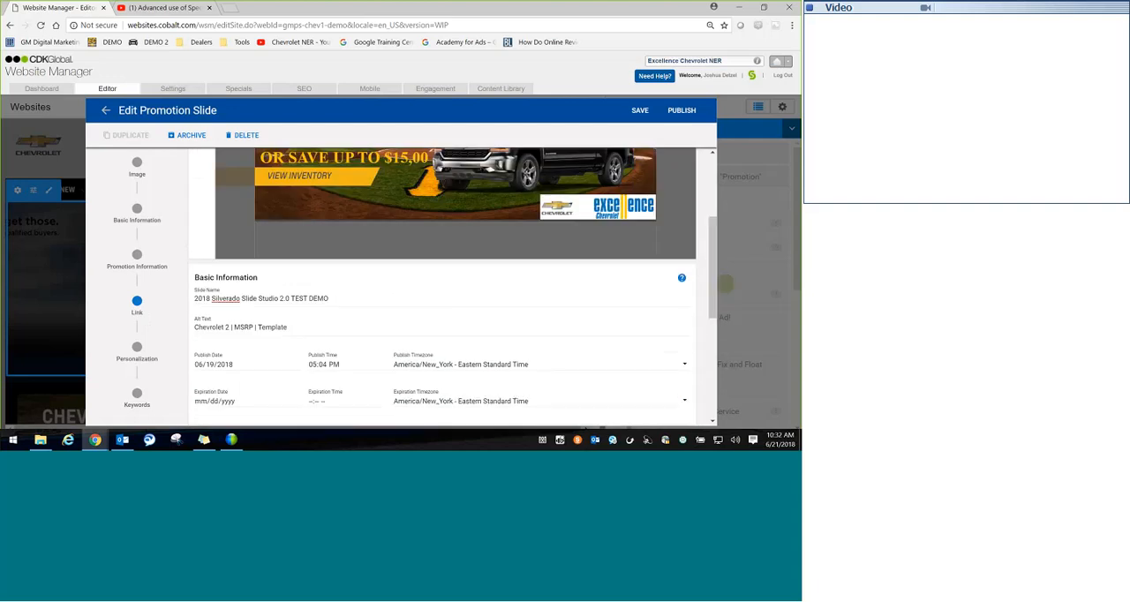
pyautogui.click(178, 10)
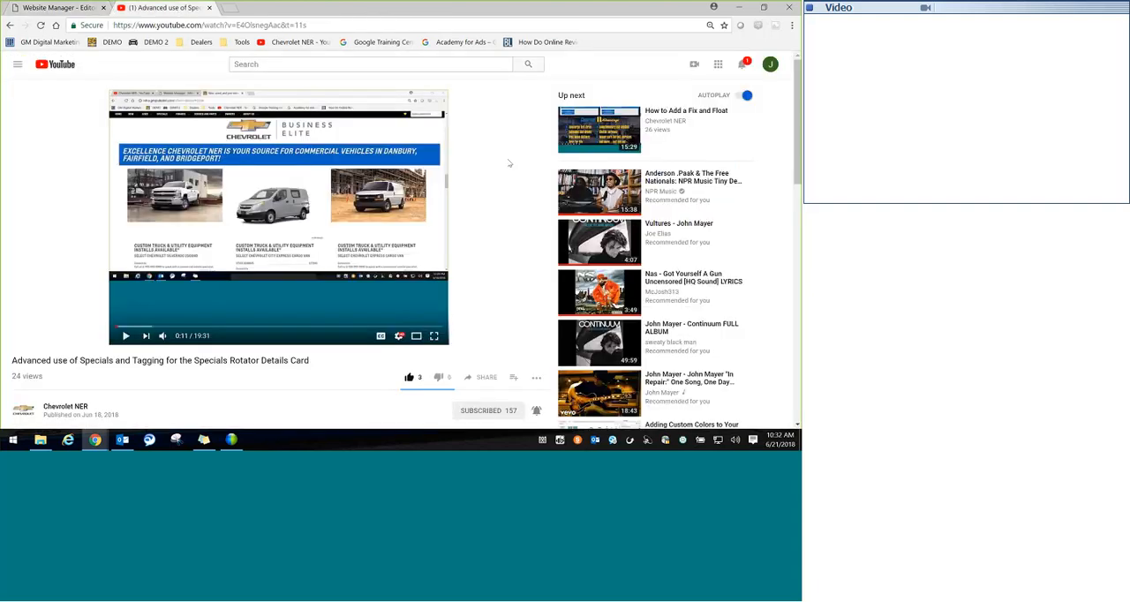
pyautogui.click(11, 27)
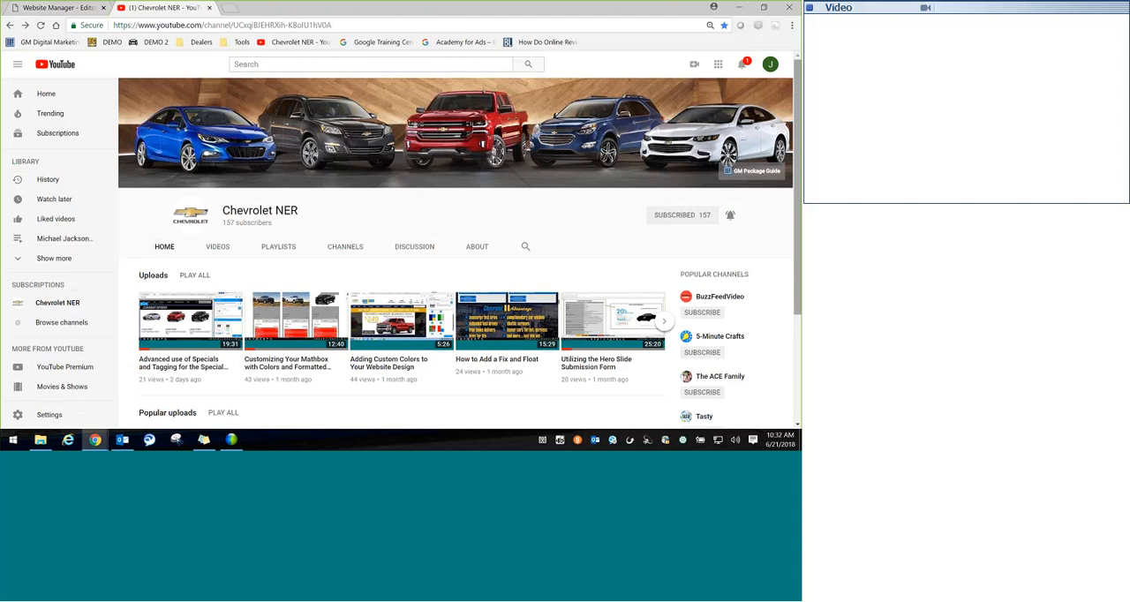
pyautogui.scroll(-2, 456, 301)
pyautogui.scroll(-1, 457, 301)
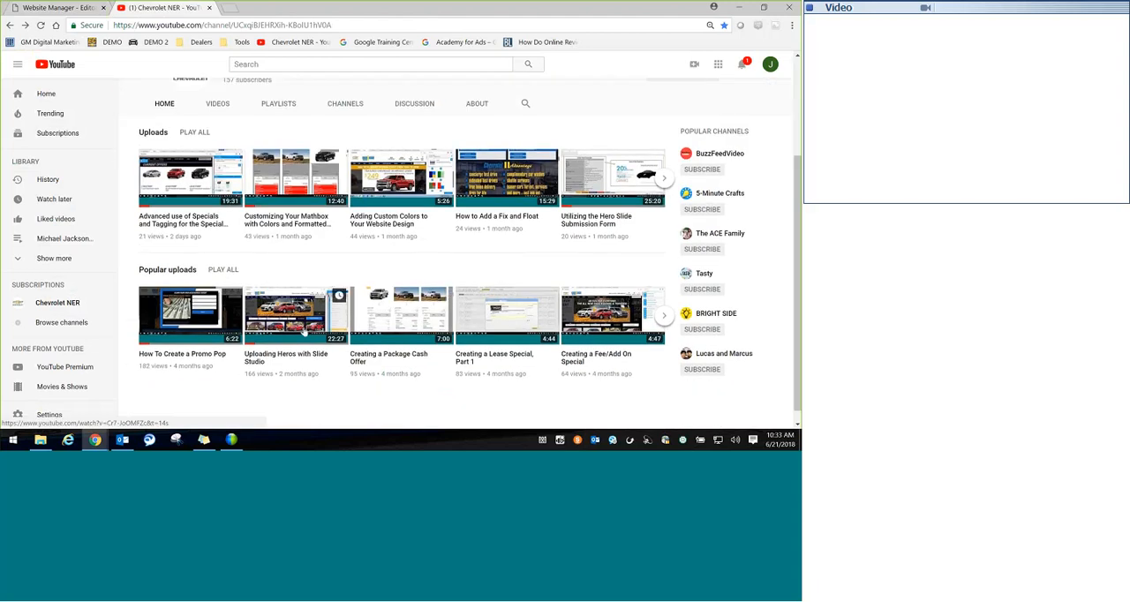
# Step: Return to Website Manager and publish the promotion slide to the live site
pyautogui.click(64, 8)
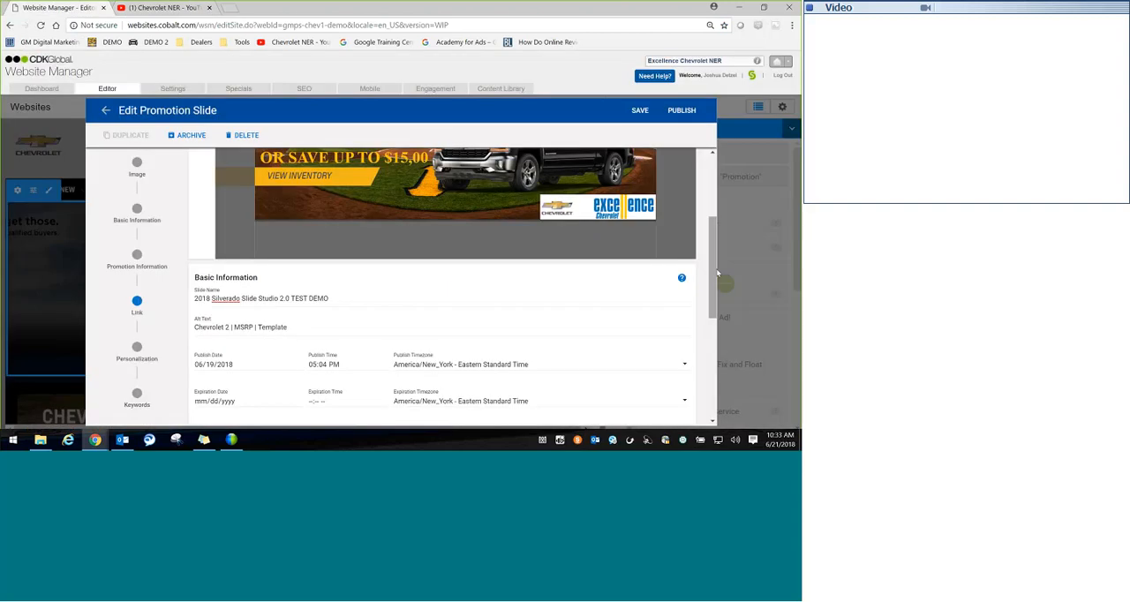
pyautogui.scroll(3, 717, 273)
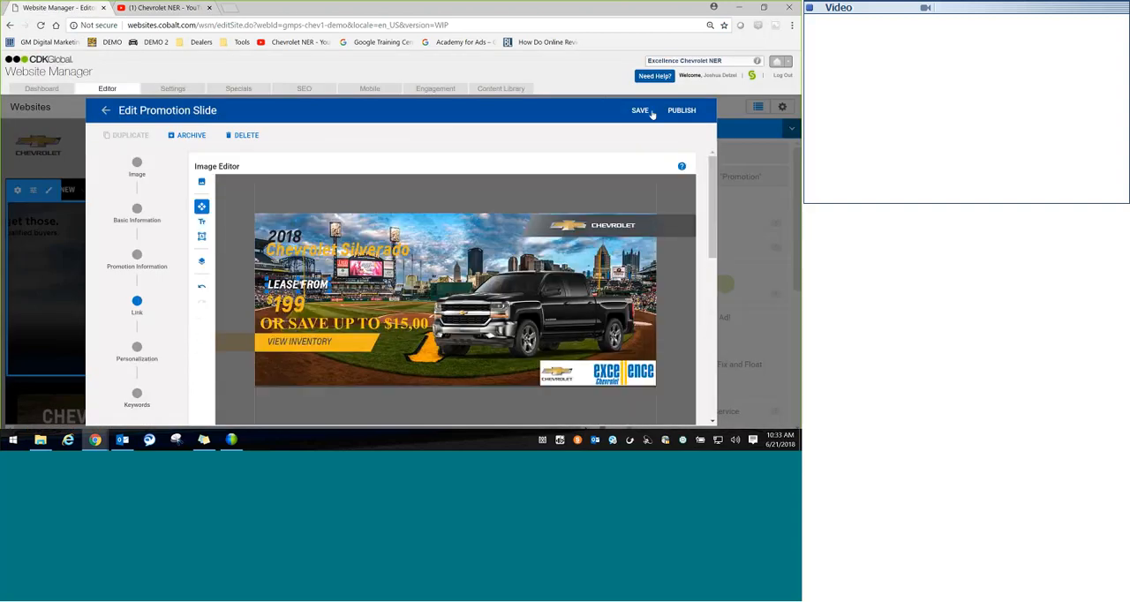
pyautogui.click(681, 111)
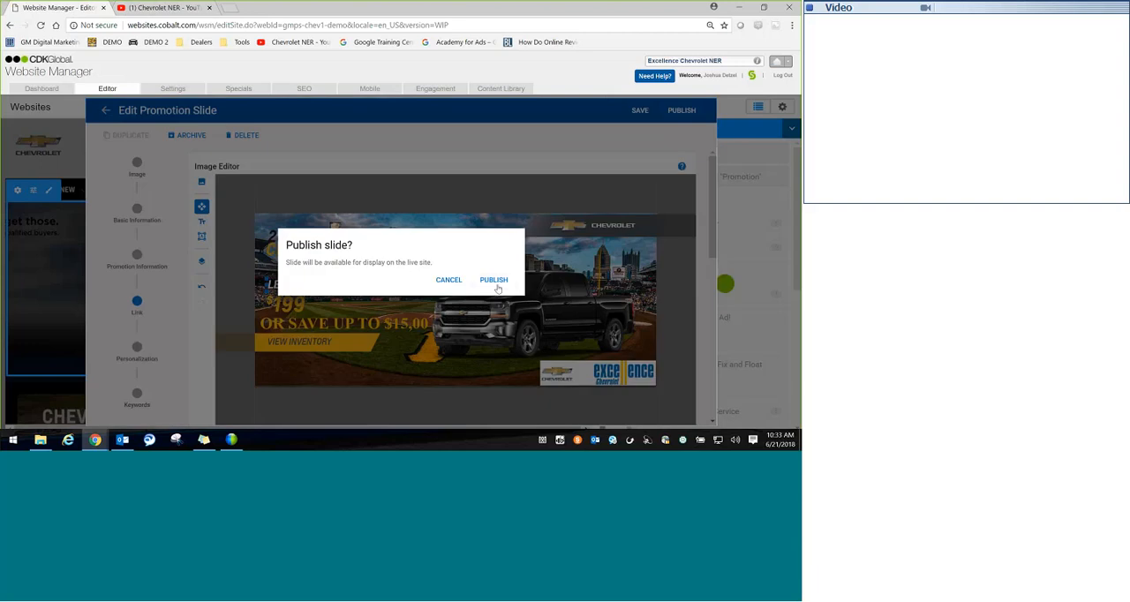
pyautogui.click(495, 280)
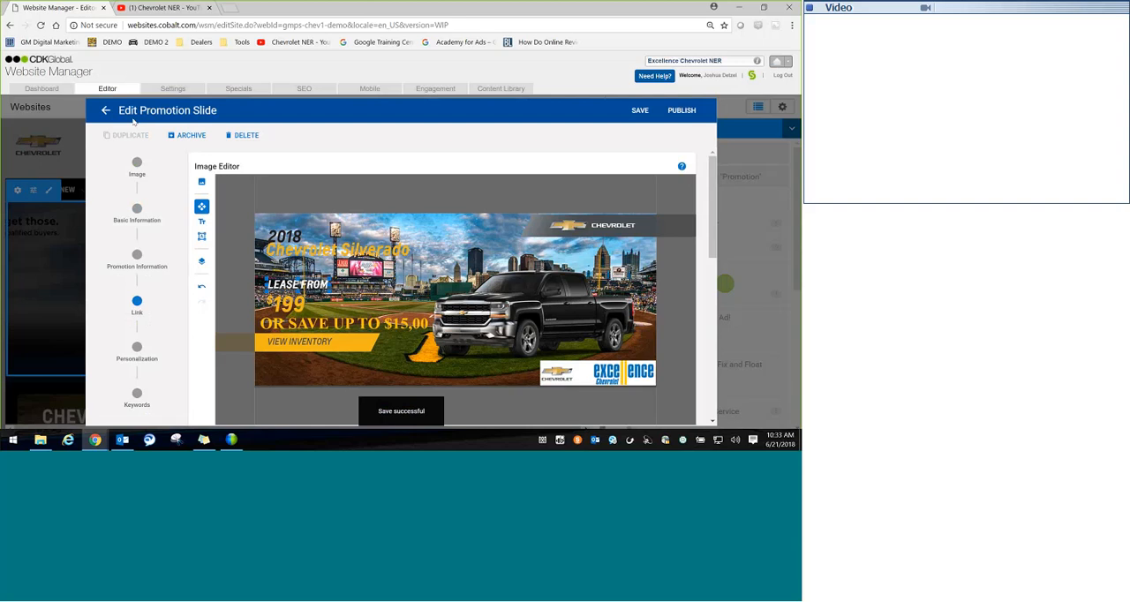
# Step: Go back to Slide Studio's slideshow collections and open "<< 1 | Dealer Promo Library | Intent" for editing
pyautogui.click(105, 111)
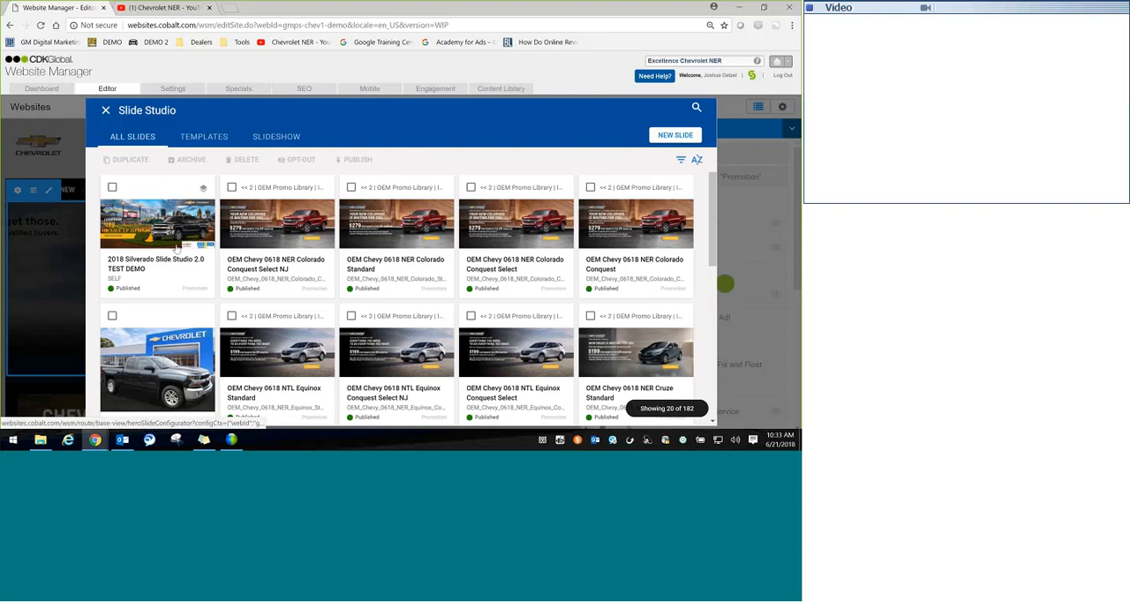
pyautogui.click(204, 138)
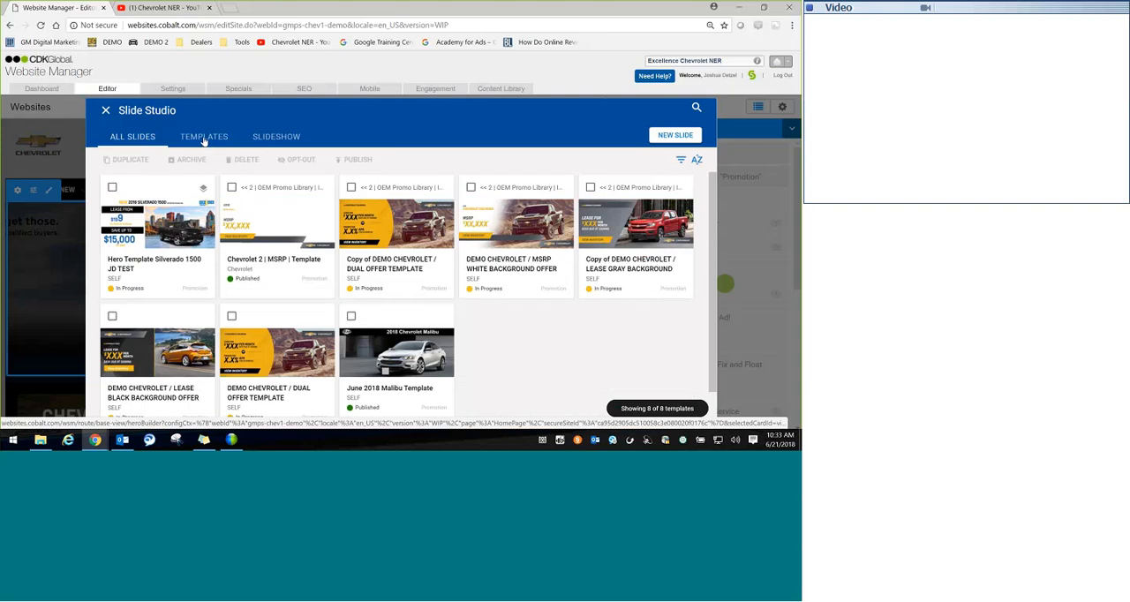
pyautogui.click(268, 137)
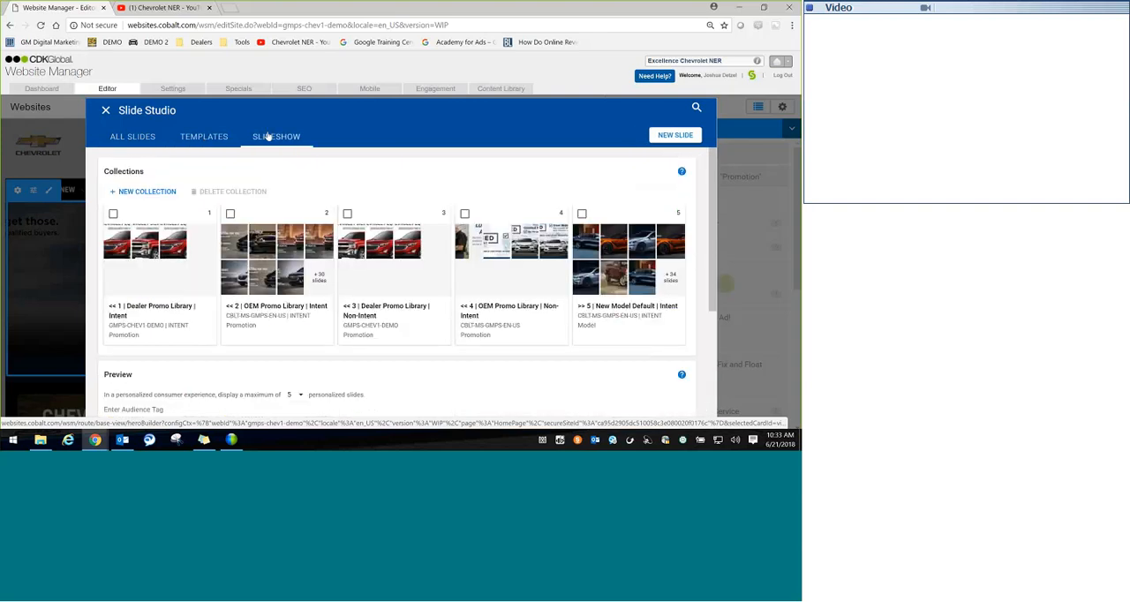
pyautogui.click(160, 264)
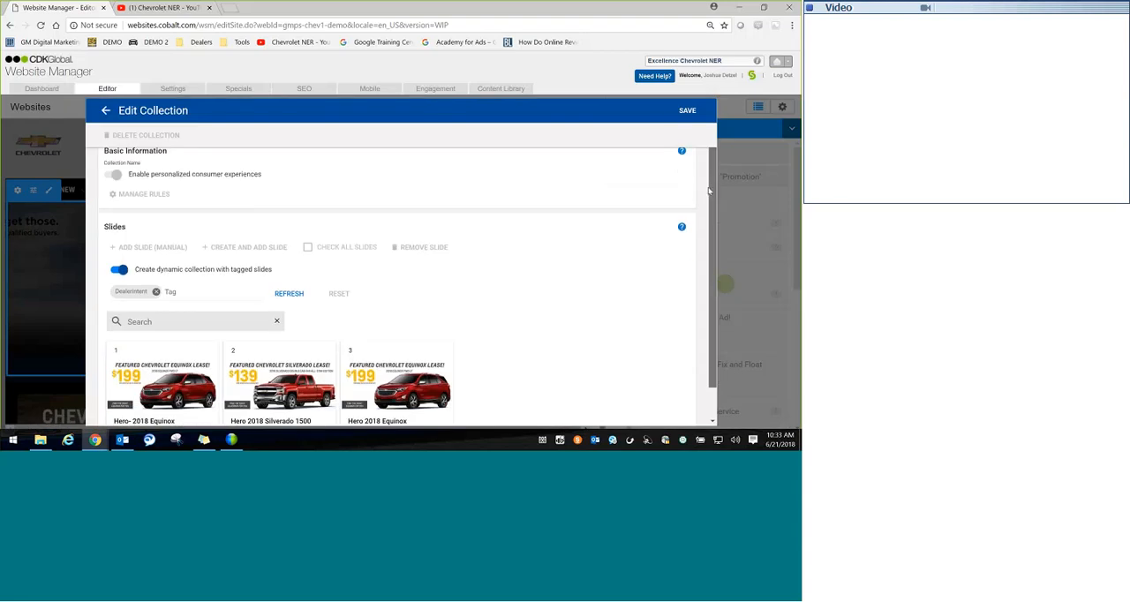
# Step: Turn off the tag-based dynamic collection, manually add the 2018 Silverado Slide Studio 2.0 TEST DEMO slide, and save the collection
pyautogui.click(156, 286)
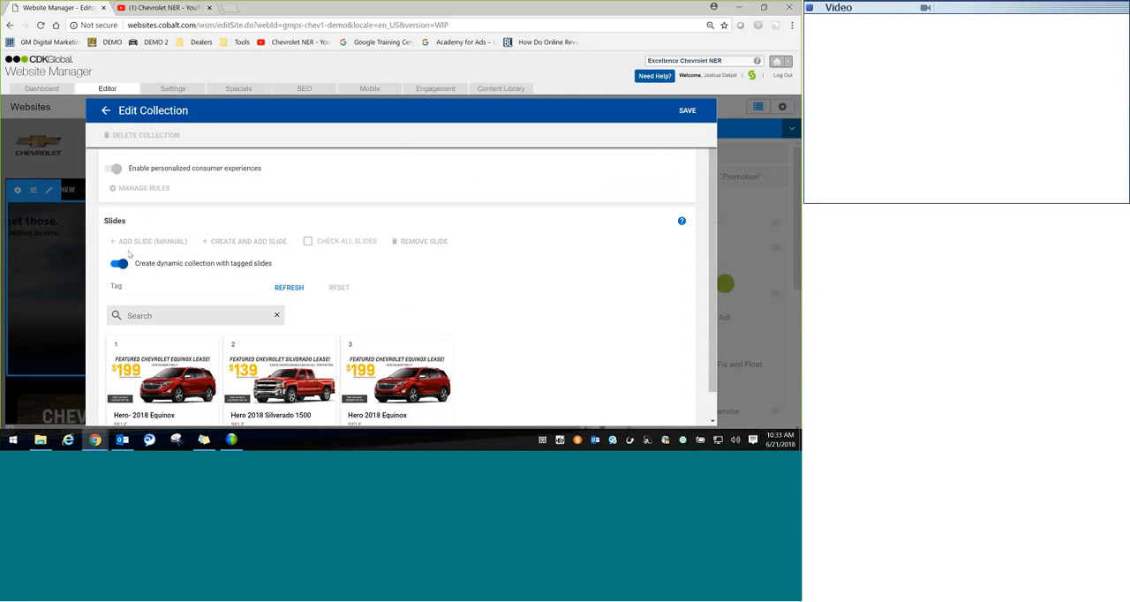
pyautogui.click(118, 263)
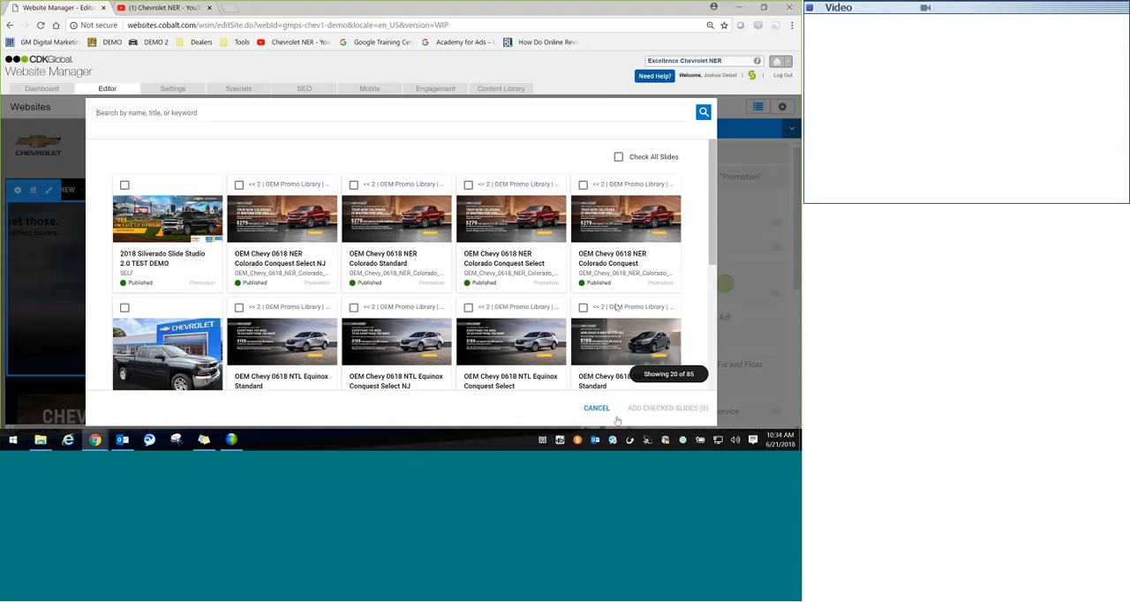
pyautogui.click(619, 157)
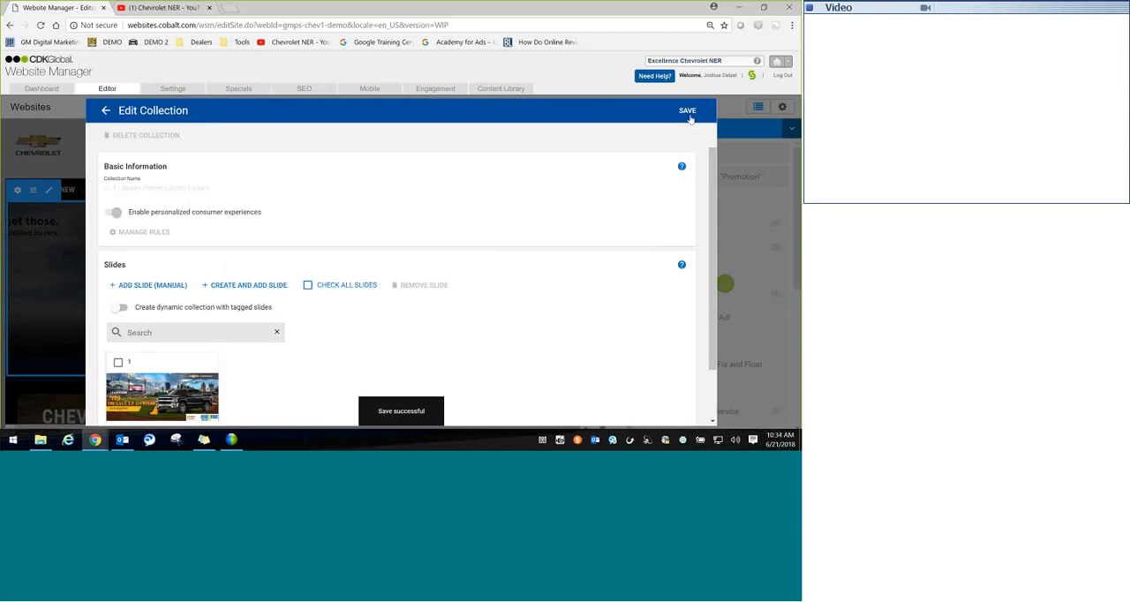
pyautogui.click(688, 115)
pyautogui.click(107, 111)
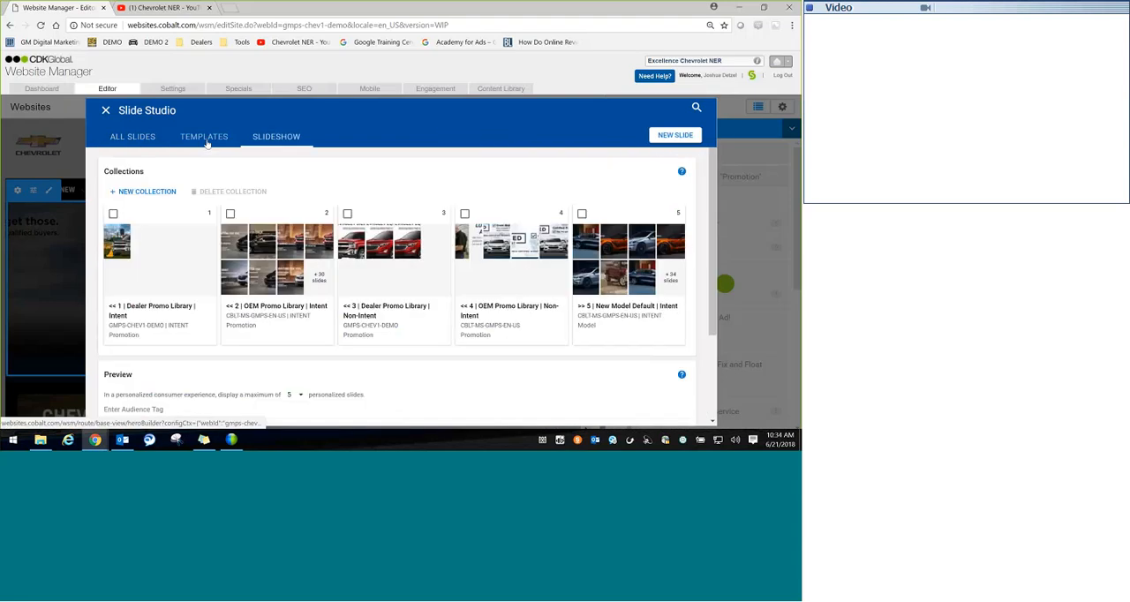
# Step: Open the Hero Template Silverado 1500 JD TEST from the Slide Studio templates for editing
pyautogui.click(205, 139)
pyautogui.moveTo(176, 238)
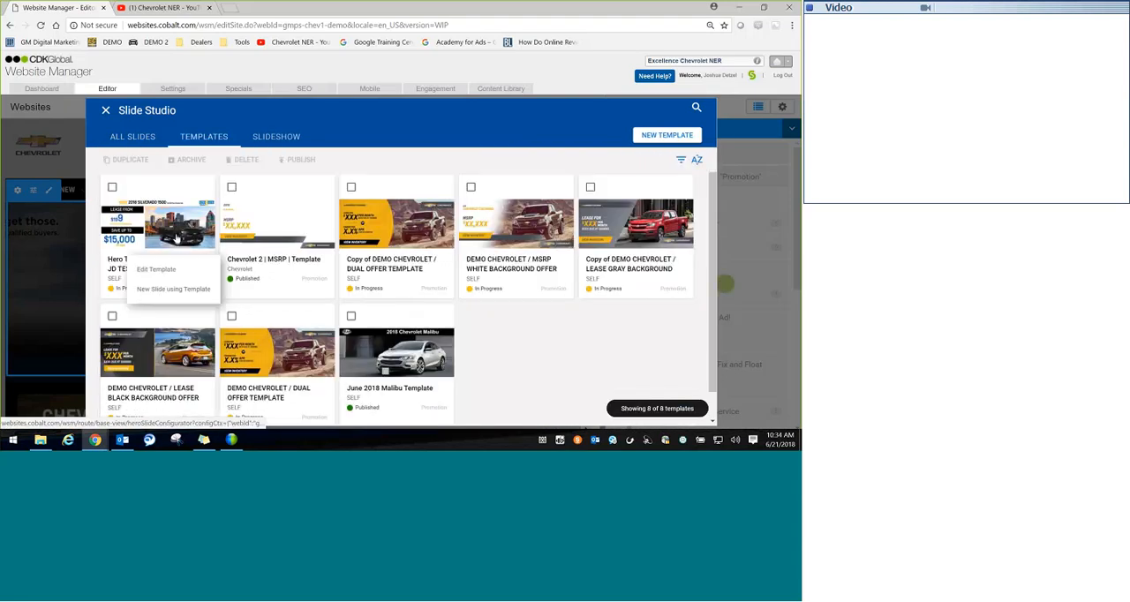
pyautogui.click(181, 261)
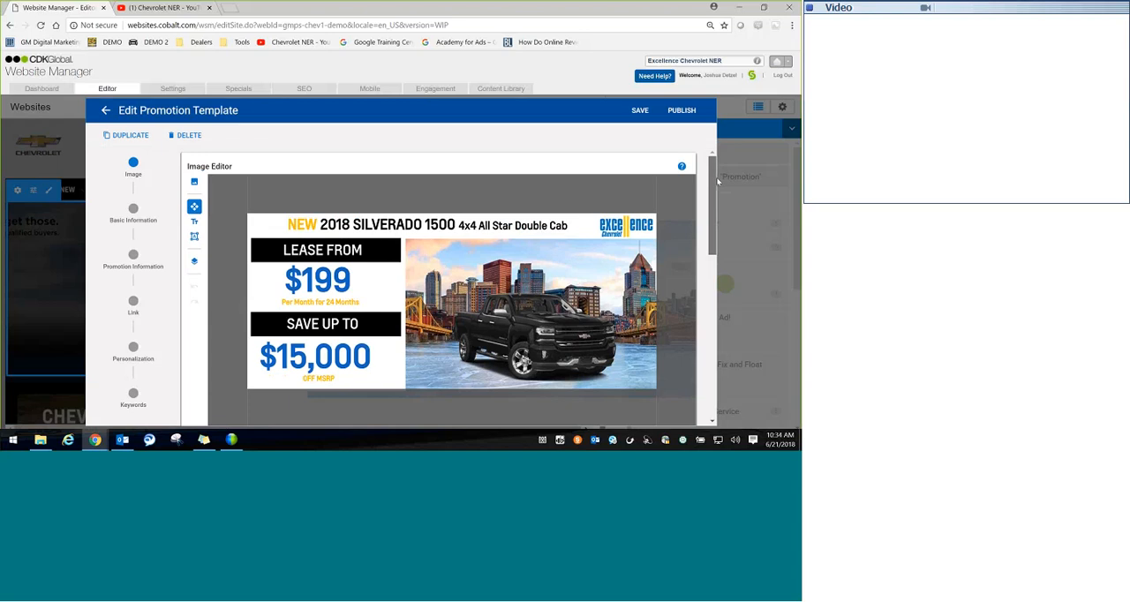
# Step: Leave the Hero Template Silverado 1500 JD TEST editor and close Slide Studio
pyautogui.click(105, 111)
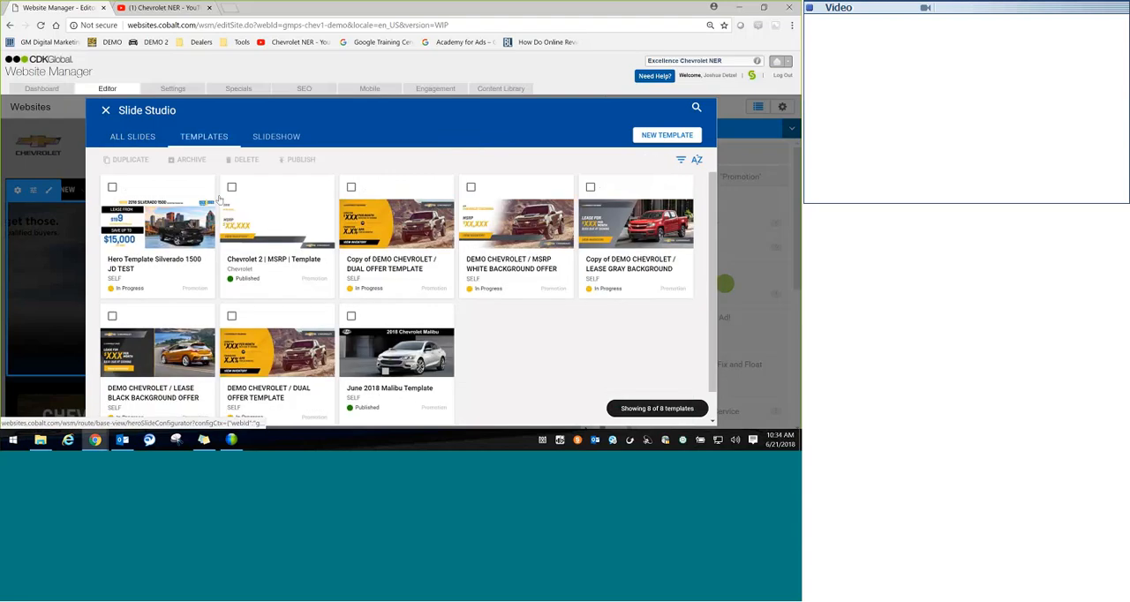
pyautogui.click(132, 137)
pyautogui.click(106, 109)
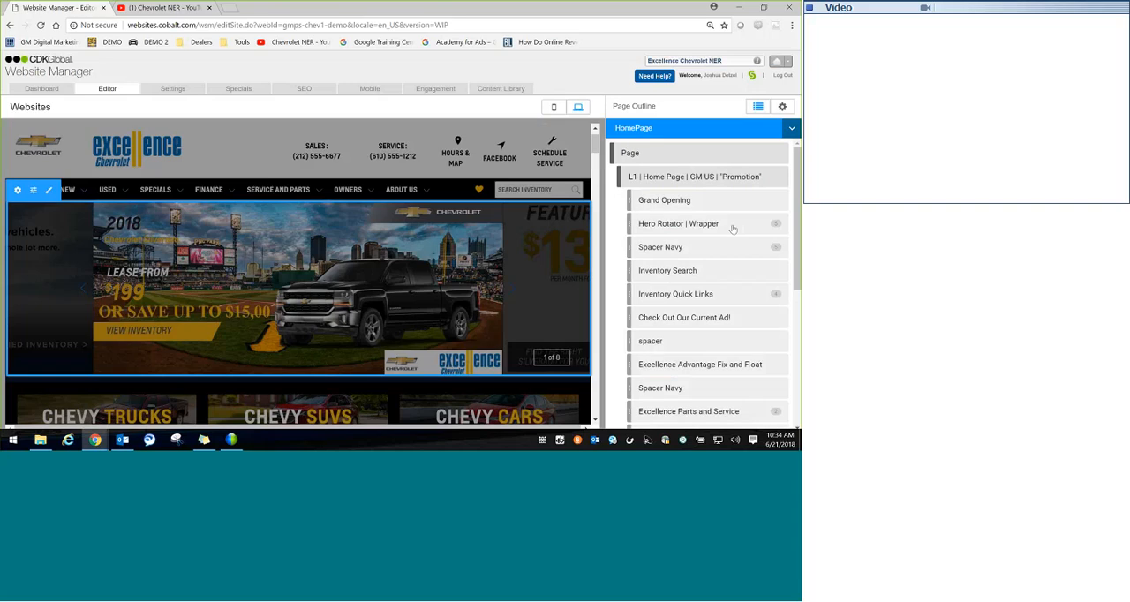
# Step: Reopen Slide Studio from the Hero Rotator | Wrapper and start a new Promotion template
pyautogui.click(732, 226)
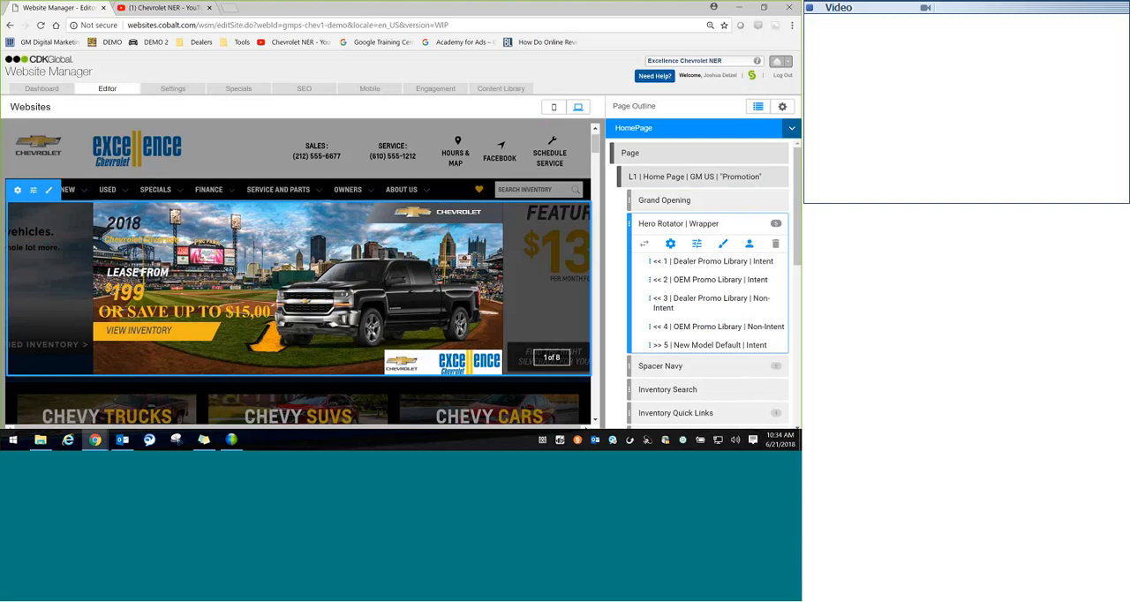
pyautogui.click(670, 245)
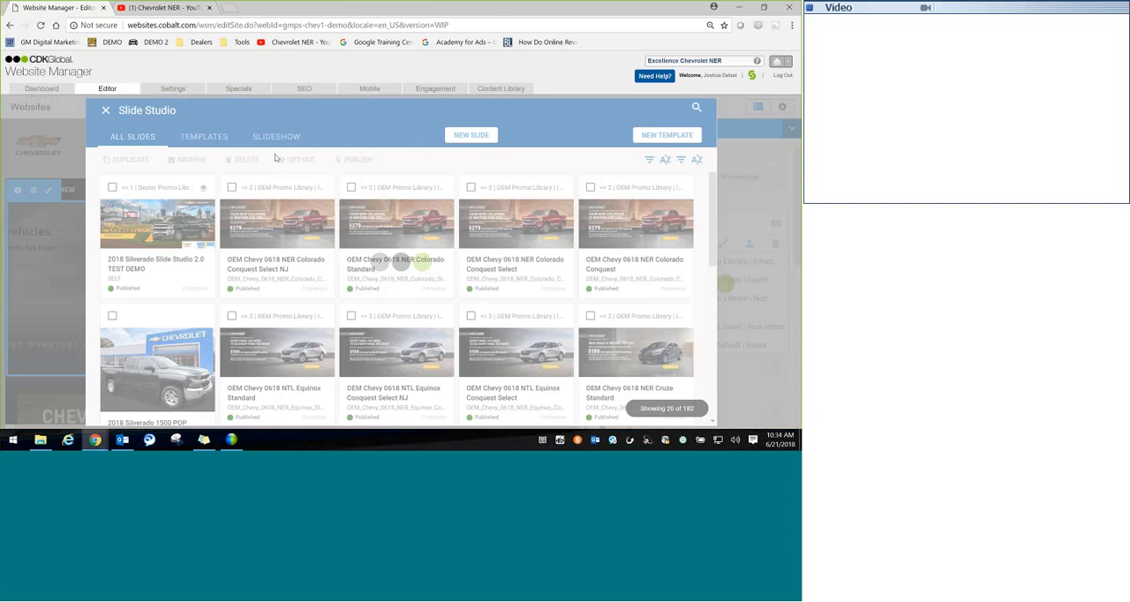
pyautogui.click(204, 136)
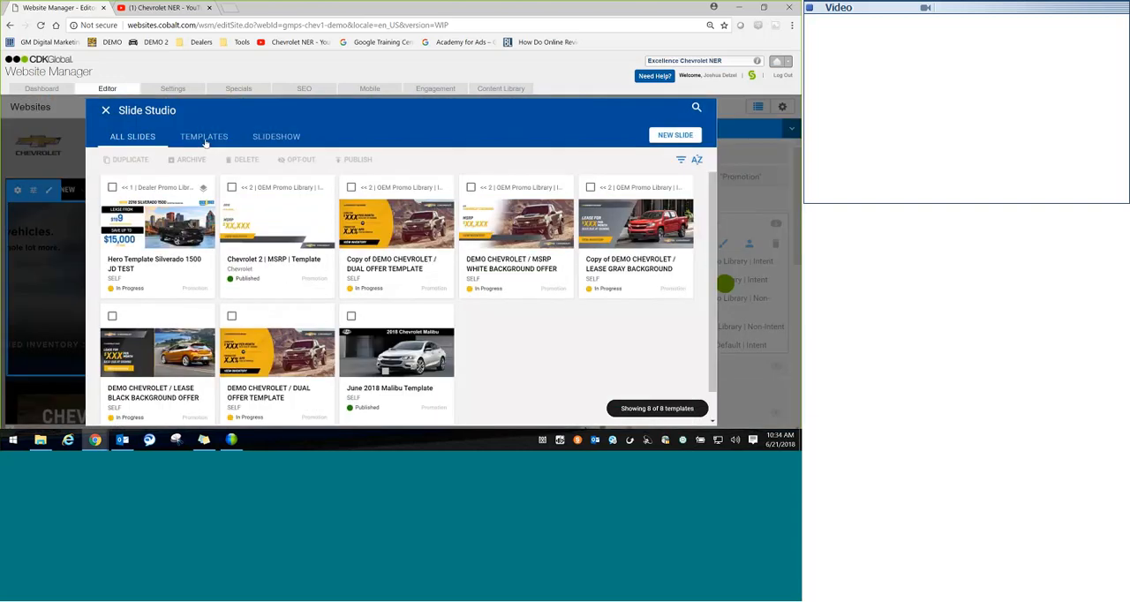
pyautogui.click(658, 138)
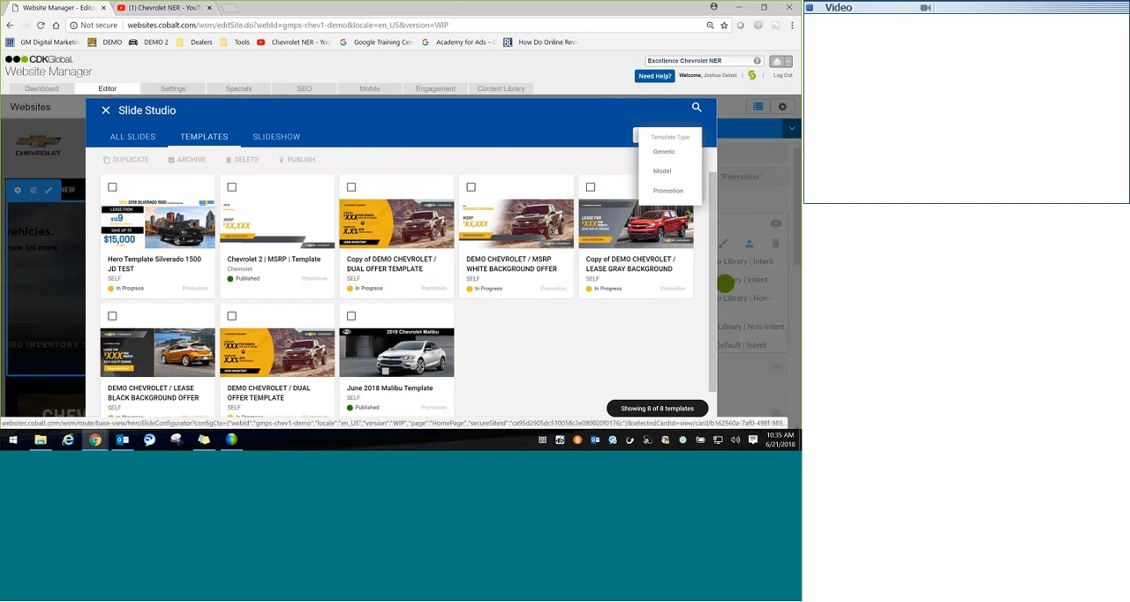
pyautogui.click(667, 191)
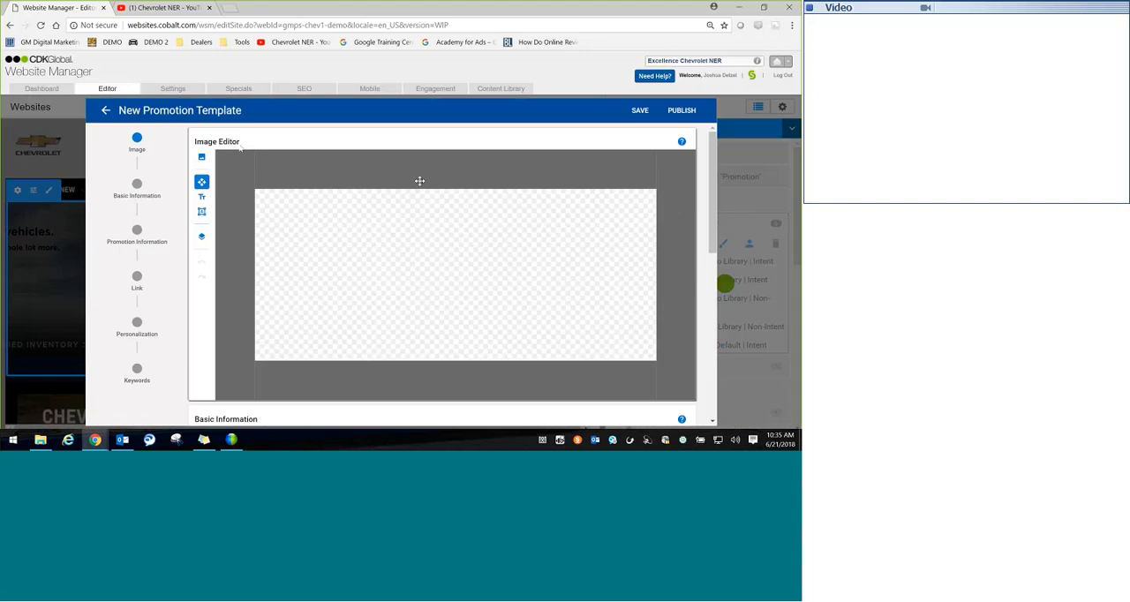
pyautogui.click(202, 159)
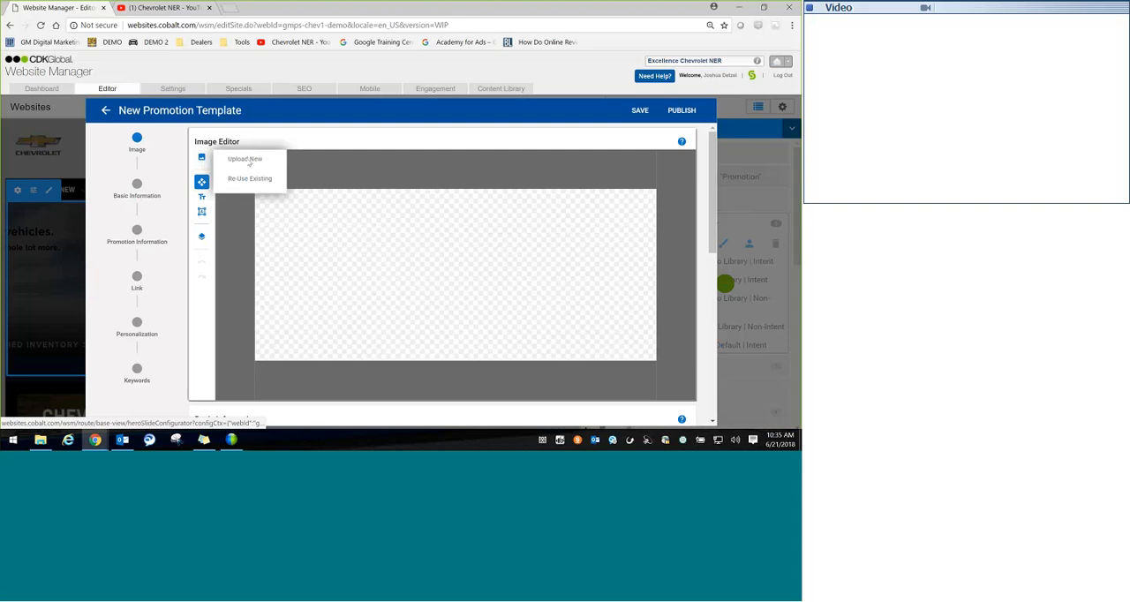
pyautogui.click(247, 160)
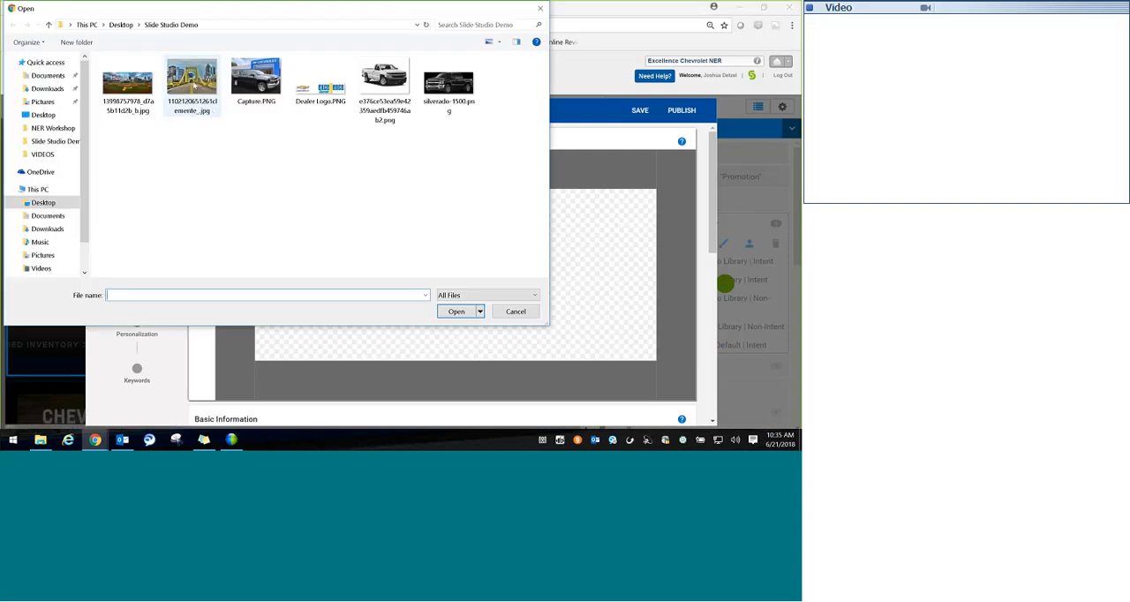
pyautogui.doubleClick(193, 83)
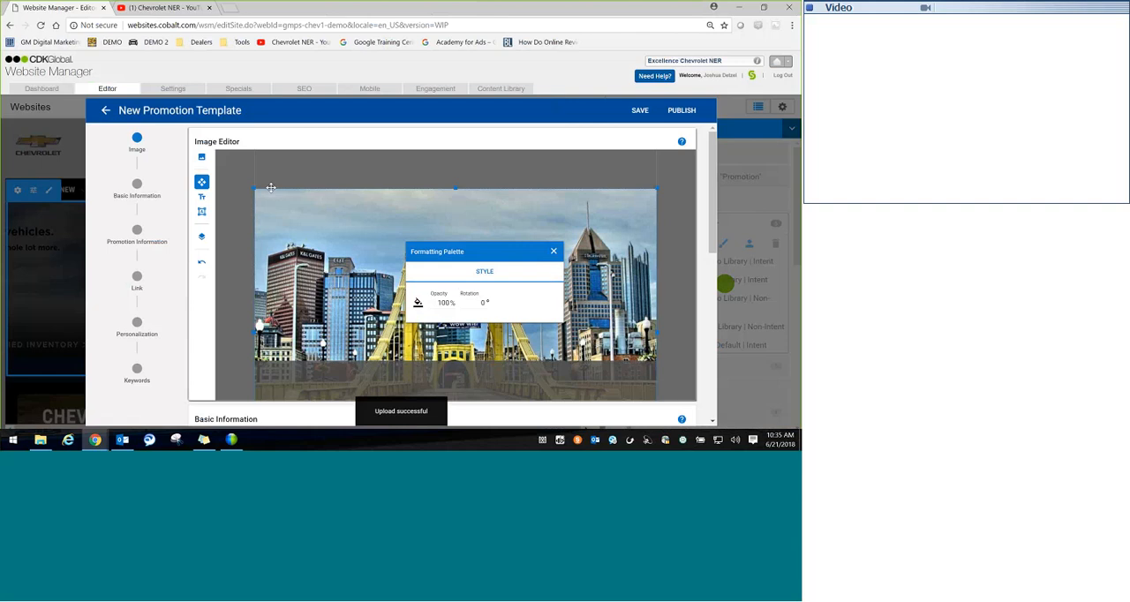
# Step: Shrink the bridge image to full canvas height and position it over the canvas's right part, extending slightly past the right edge
pyautogui.moveTo(270, 187); pyautogui.dragTo(534, 314)
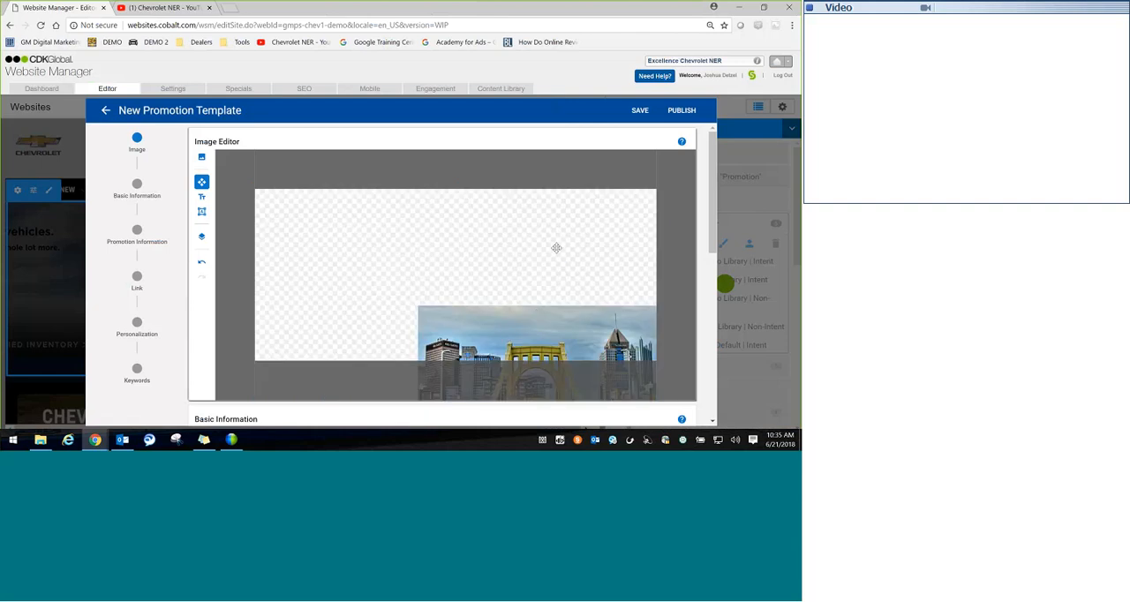
pyautogui.click(541, 335)
pyautogui.moveTo(541, 335); pyautogui.dragTo(542, 205)
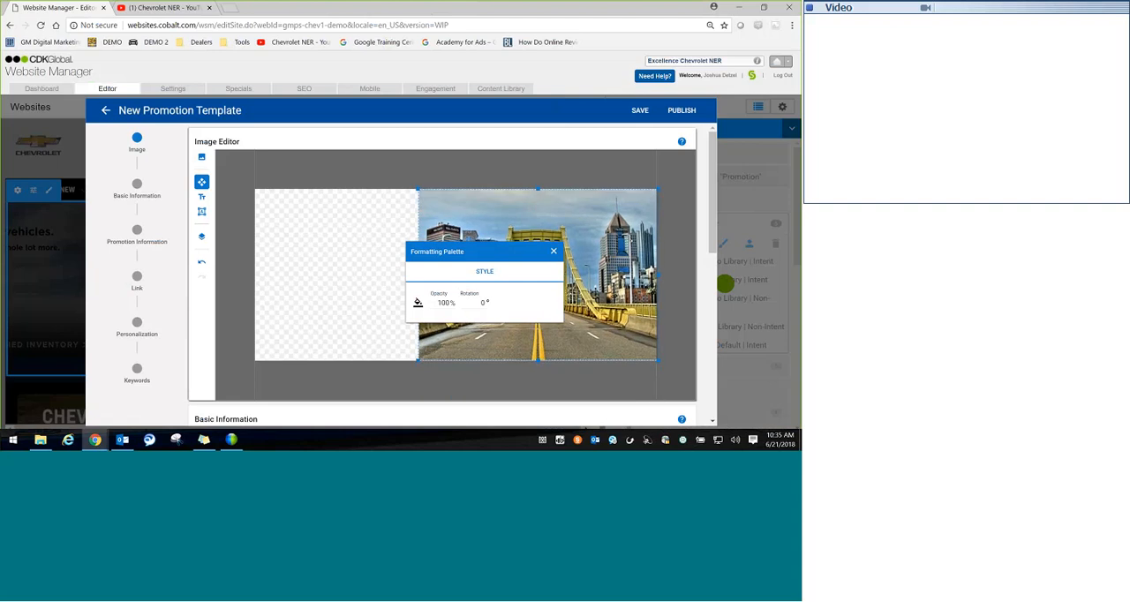
pyautogui.moveTo(539, 361); pyautogui.dragTo(539, 365)
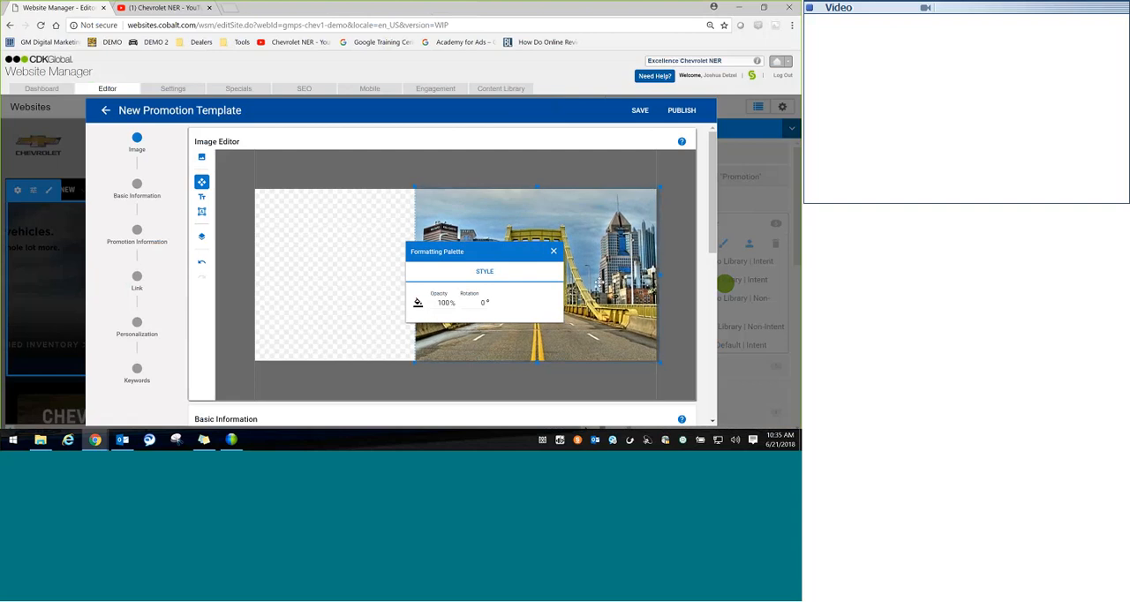
pyautogui.moveTo(600, 282); pyautogui.dragTo(615, 280)
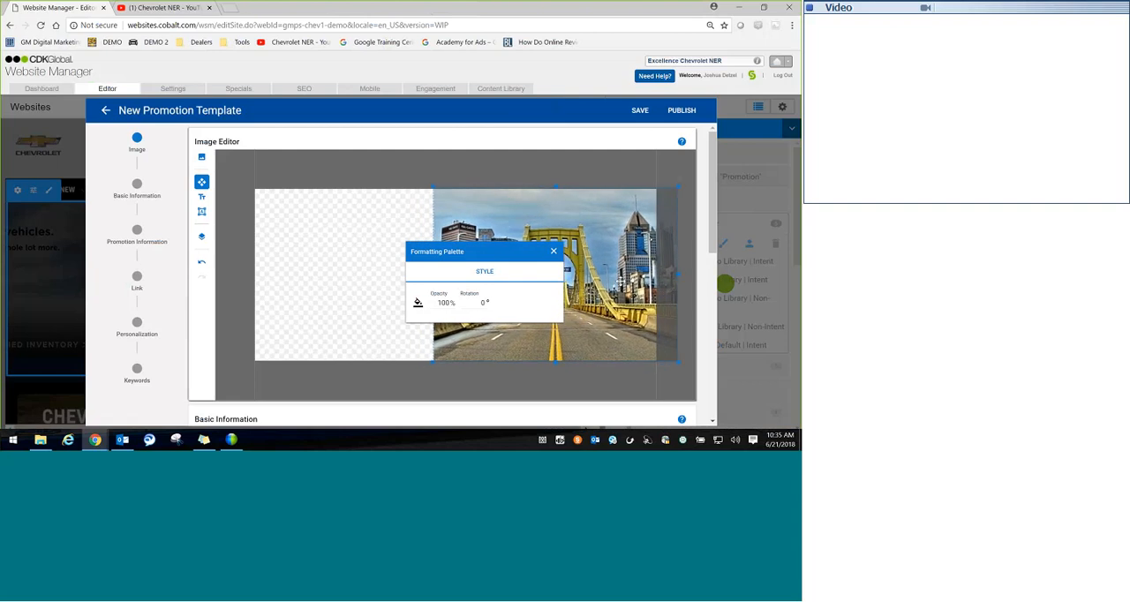
pyautogui.click(553, 252)
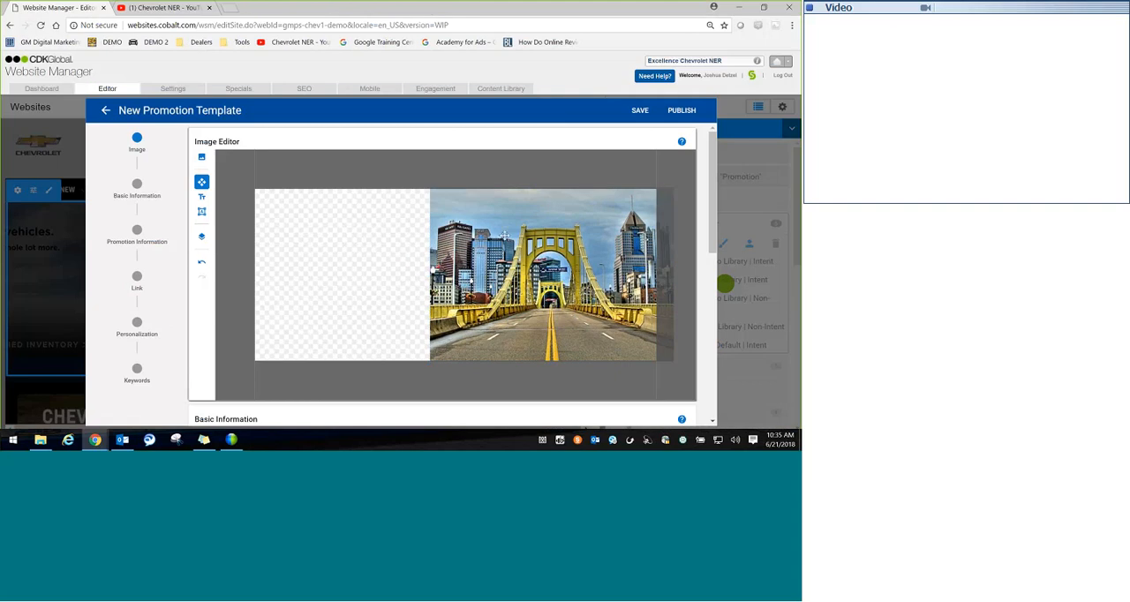
# Step: Add a rectangle shape and stretch it over the empty left part of the canvas up to the bridge image
pyautogui.click(203, 213)
pyautogui.click(270, 204)
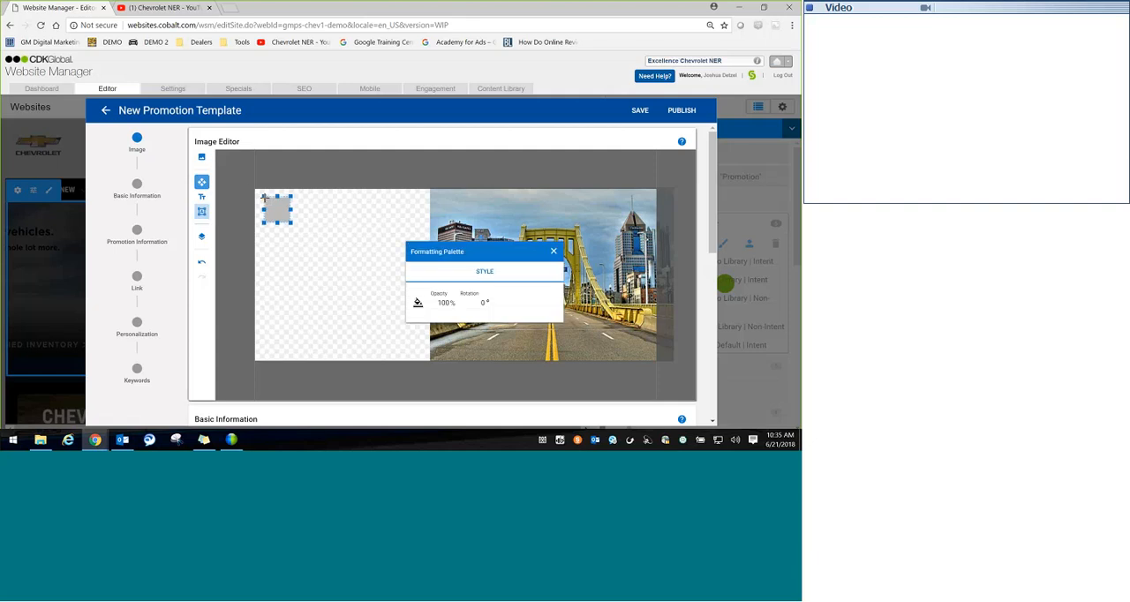
pyautogui.moveTo(264, 198); pyautogui.dragTo(252, 187)
pyautogui.moveTo(292, 223); pyautogui.dragTo(446, 379)
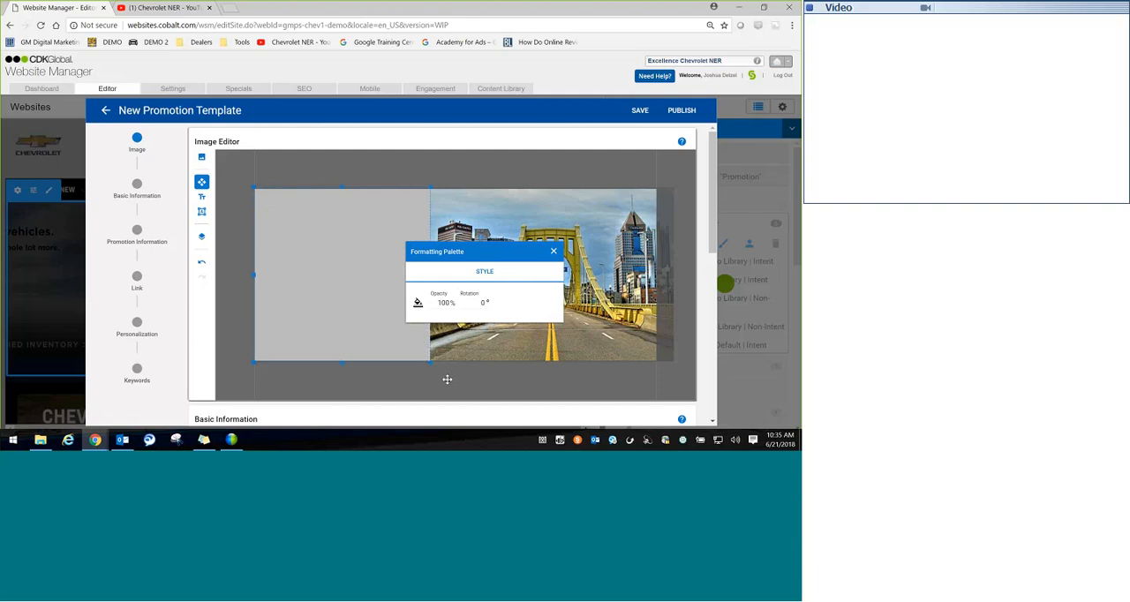
pyautogui.click(447, 379)
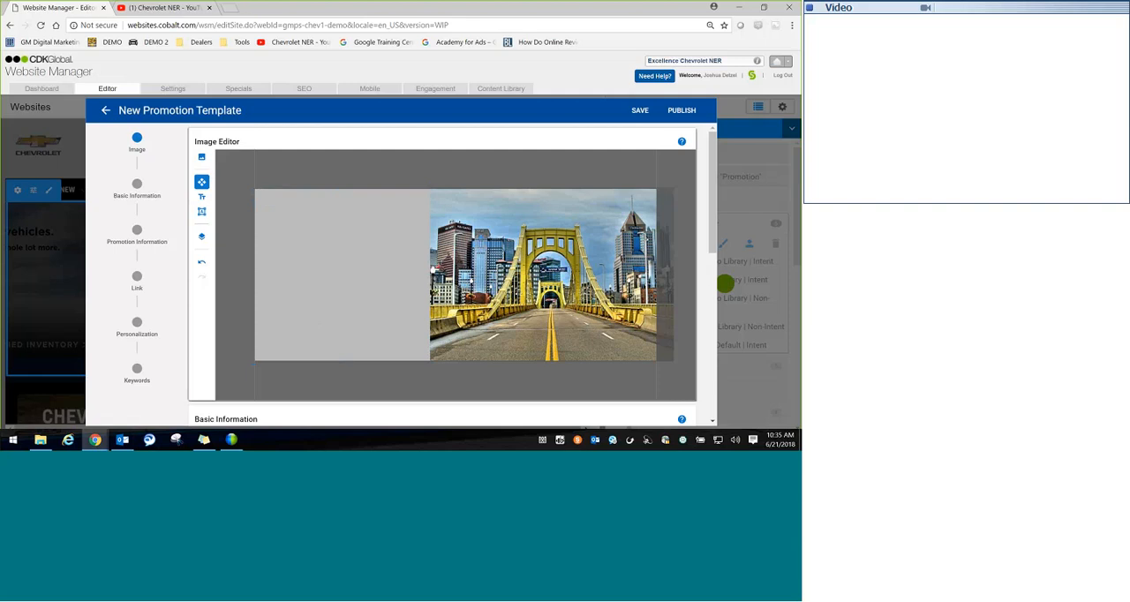
# Step: Add a second shape, widen it across the full canvas, and move it to the upper edge as a header strip
pyautogui.click(201, 212)
pyautogui.click(408, 208)
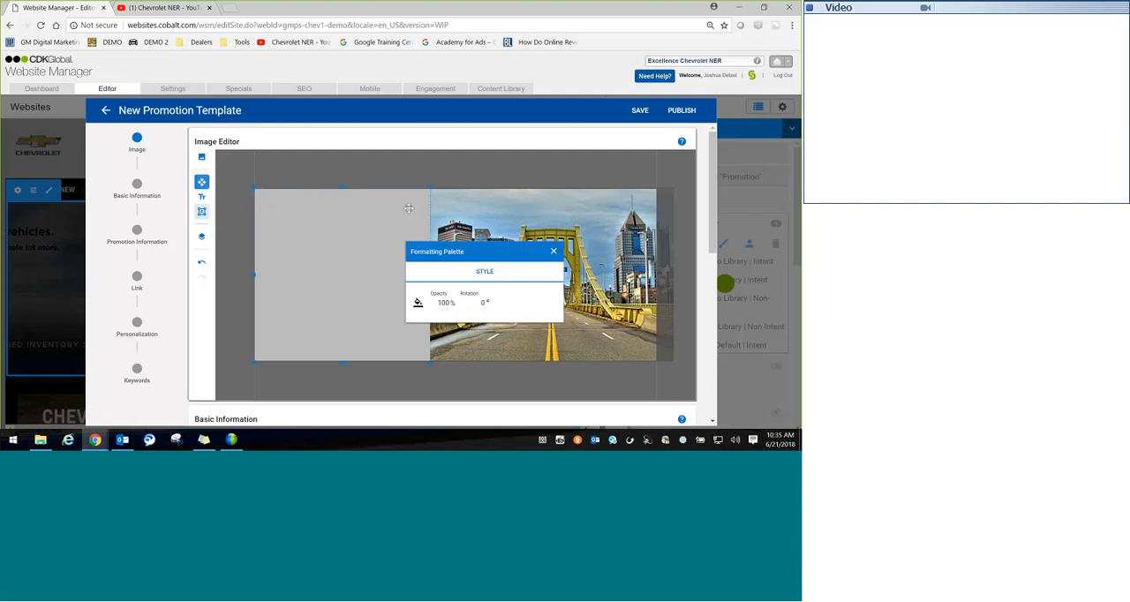
pyautogui.click(444, 201)
pyautogui.click(432, 188)
pyautogui.click(457, 216)
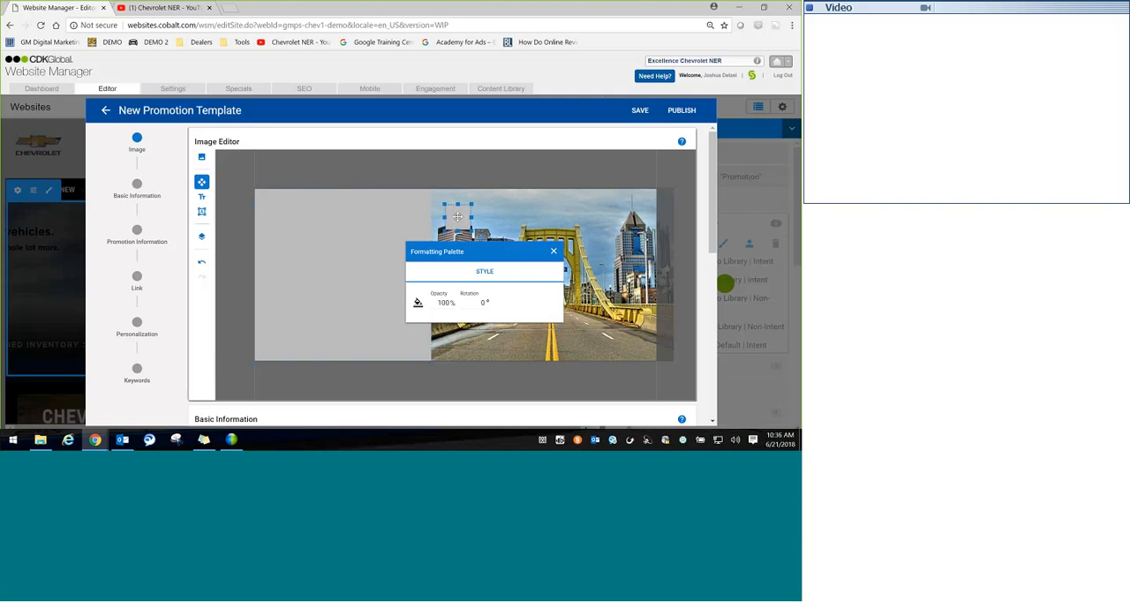
pyautogui.moveTo(444, 217); pyautogui.dragTo(236, 210)
pyautogui.moveTo(471, 217); pyautogui.dragTo(680, 214)
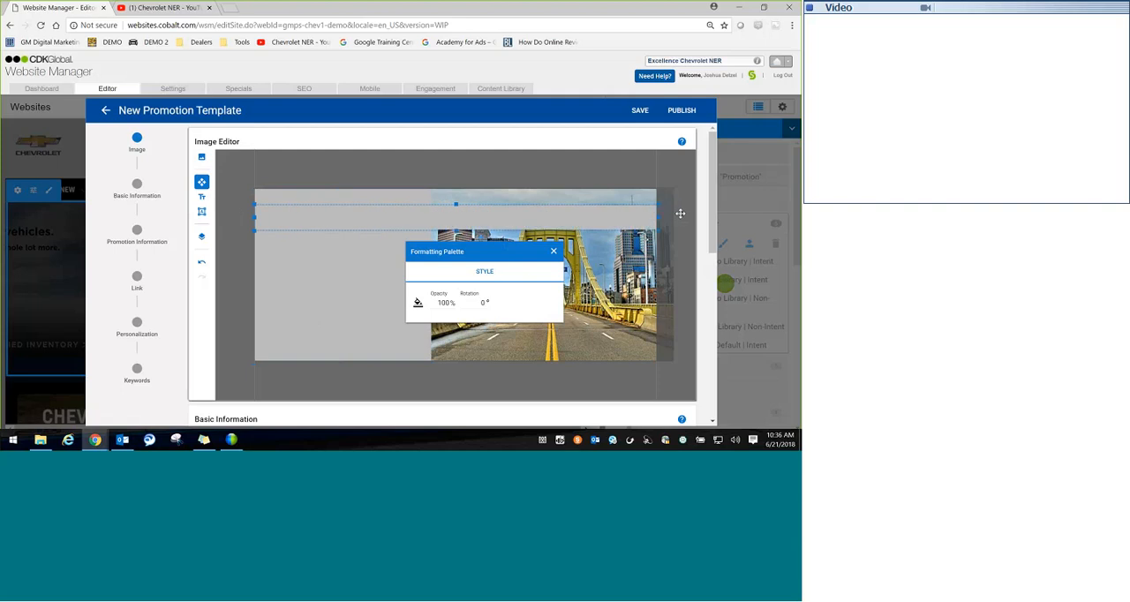
pyautogui.click(620, 219)
pyautogui.moveTo(596, 223); pyautogui.dragTo(594, 207)
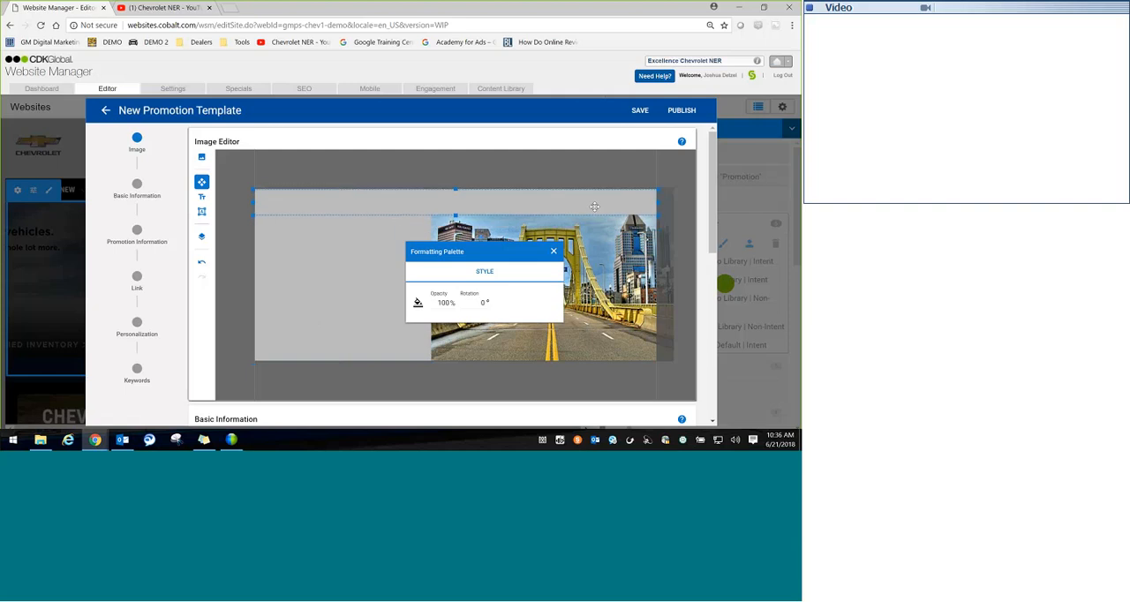
# Step: Select the large left rectangle, Shape 1, from the layers list and close the list
pyautogui.click(404, 238)
pyautogui.click(453, 201)
pyautogui.click(202, 236)
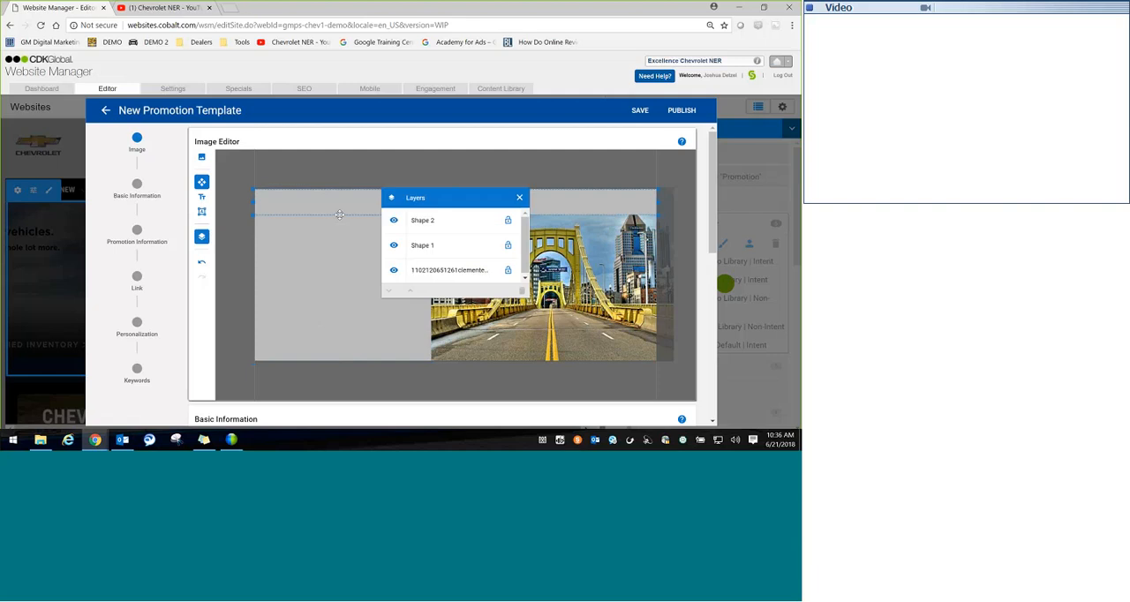
pyautogui.click(409, 221)
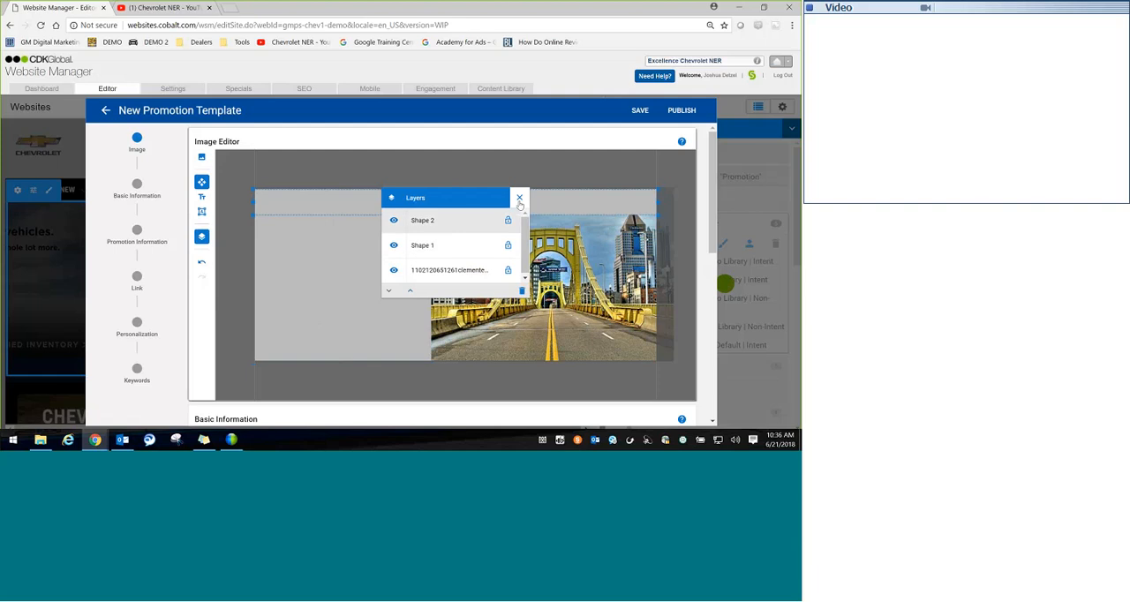
pyautogui.click(447, 246)
pyautogui.click(519, 198)
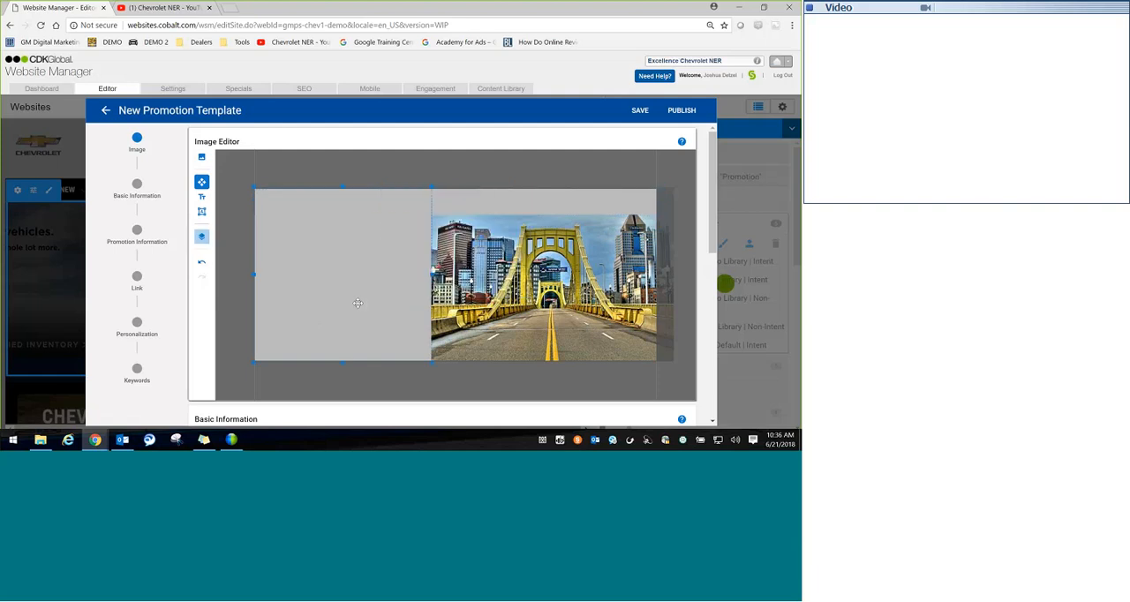
# Step: Try the custom fill colour #54c2db for the left rectangle, closing the colour picker without adding it
pyautogui.click(356, 302)
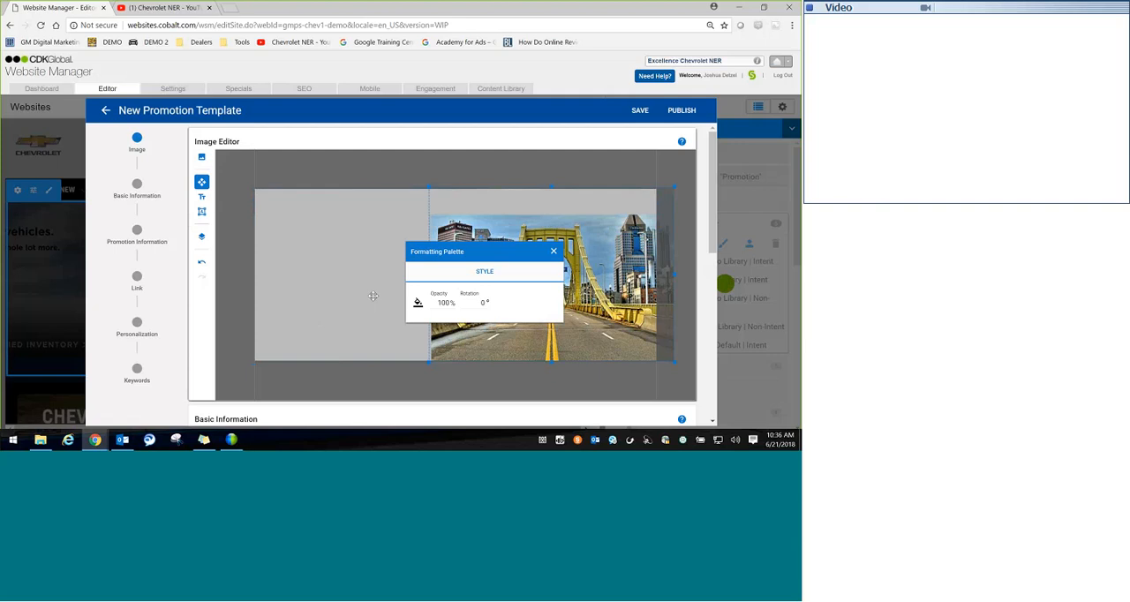
pyautogui.click(418, 303)
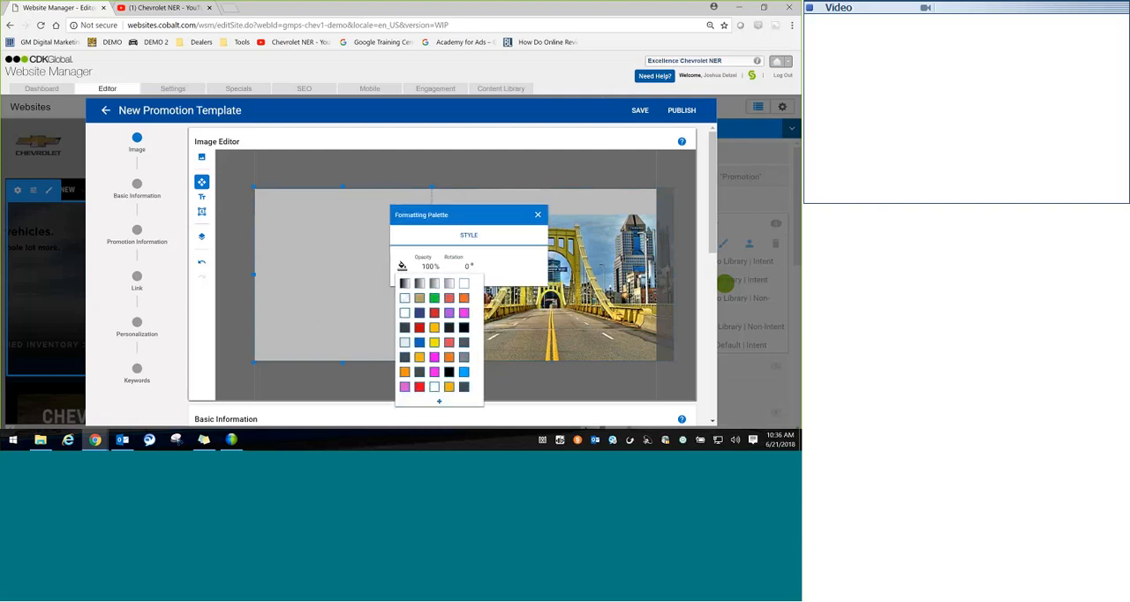
pyautogui.moveTo(450, 214); pyautogui.dragTo(451, 176)
pyautogui.click(406, 230)
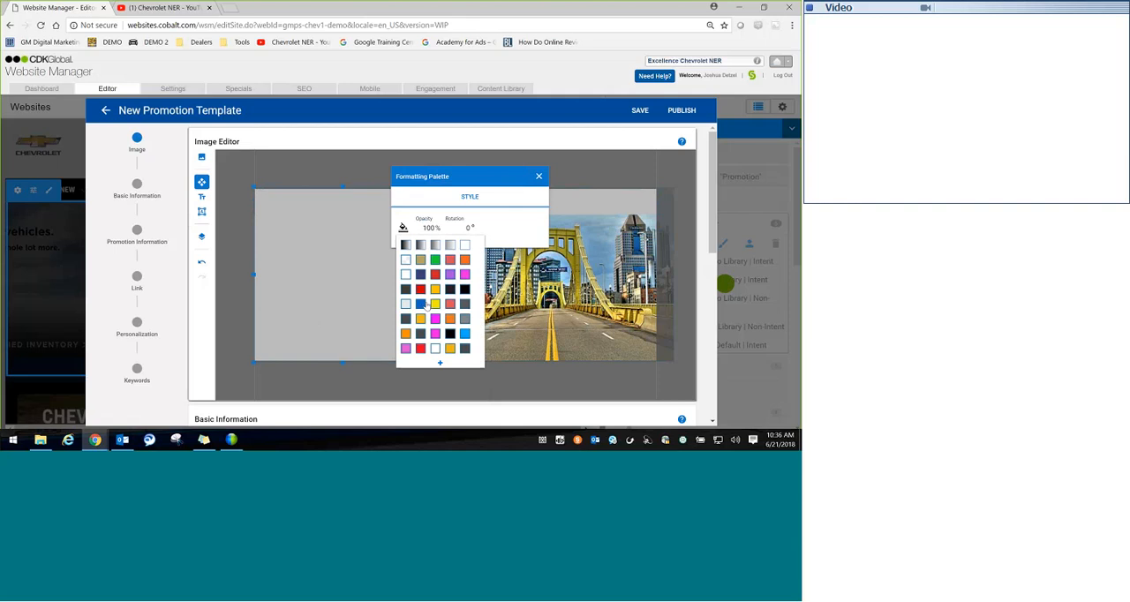
pyautogui.click(440, 363)
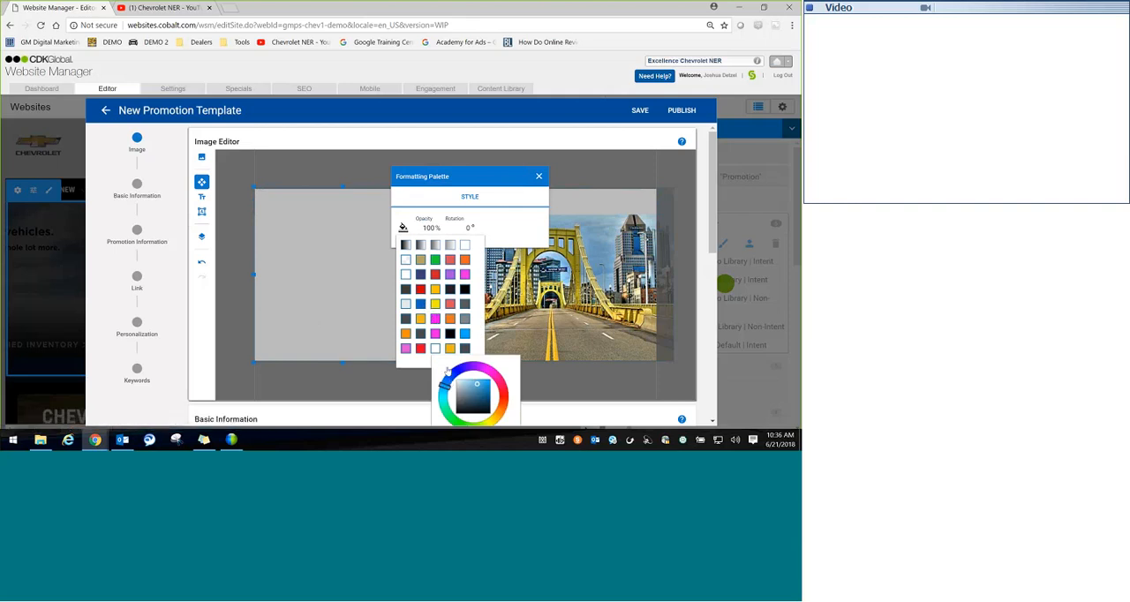
pyautogui.moveTo(467, 170); pyautogui.dragTo(353, 142)
pyautogui.hotkey('ctrl', '-')
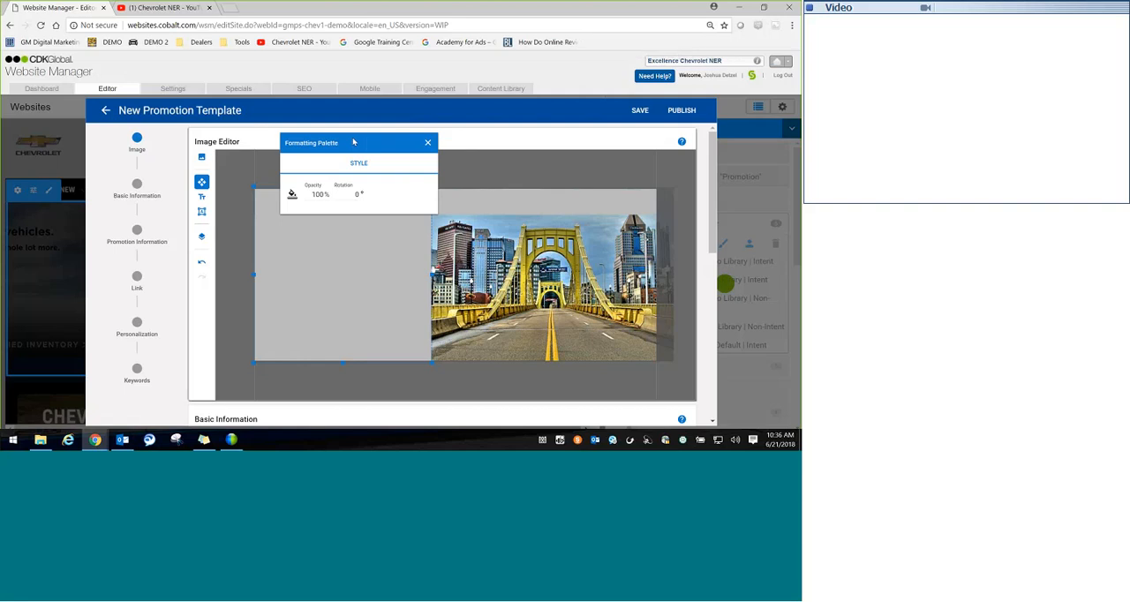
pyautogui.hotkey('ctrl', '-')
pyautogui.click(304, 178)
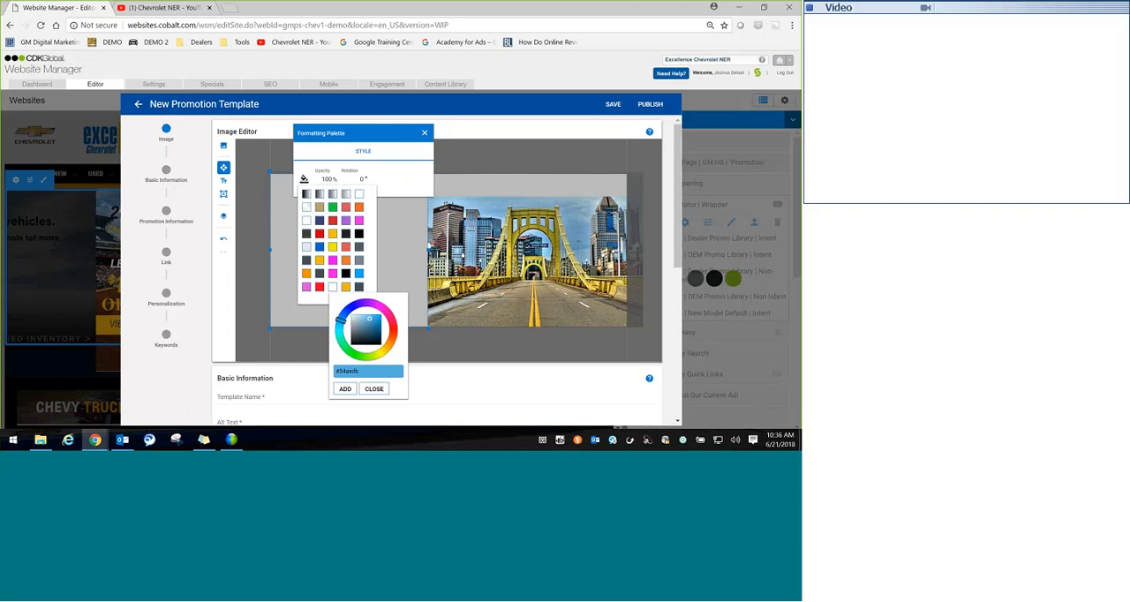
pyautogui.moveTo(340, 321)
pyautogui.mouseDown()
pyautogui.moveTo(395, 326)
pyautogui.moveTo(340, 321)
pyautogui.mouseUp()
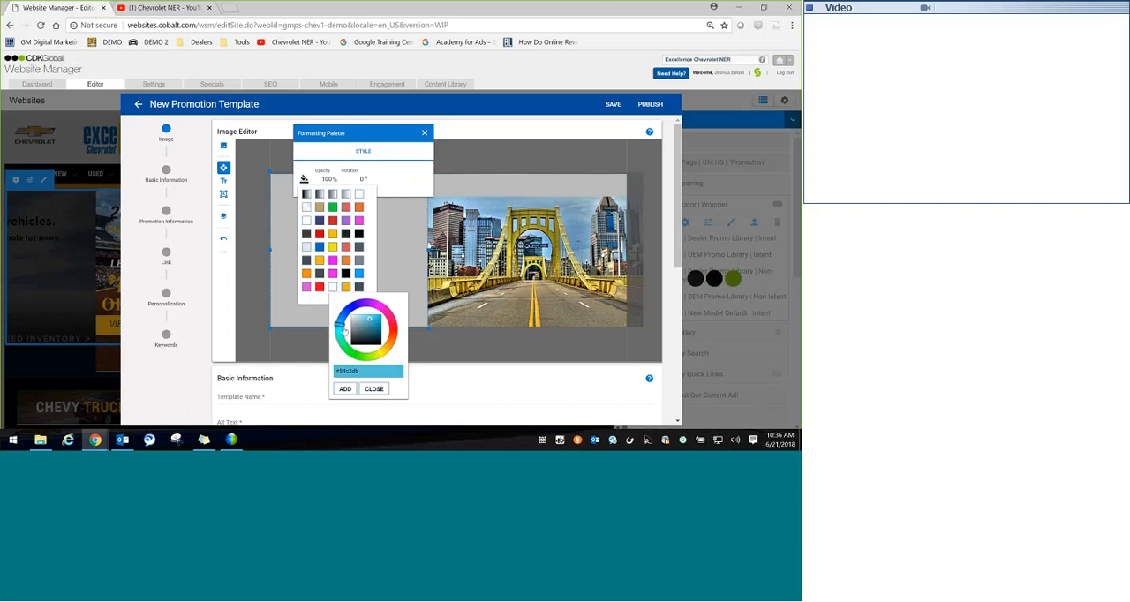
pyautogui.click(374, 388)
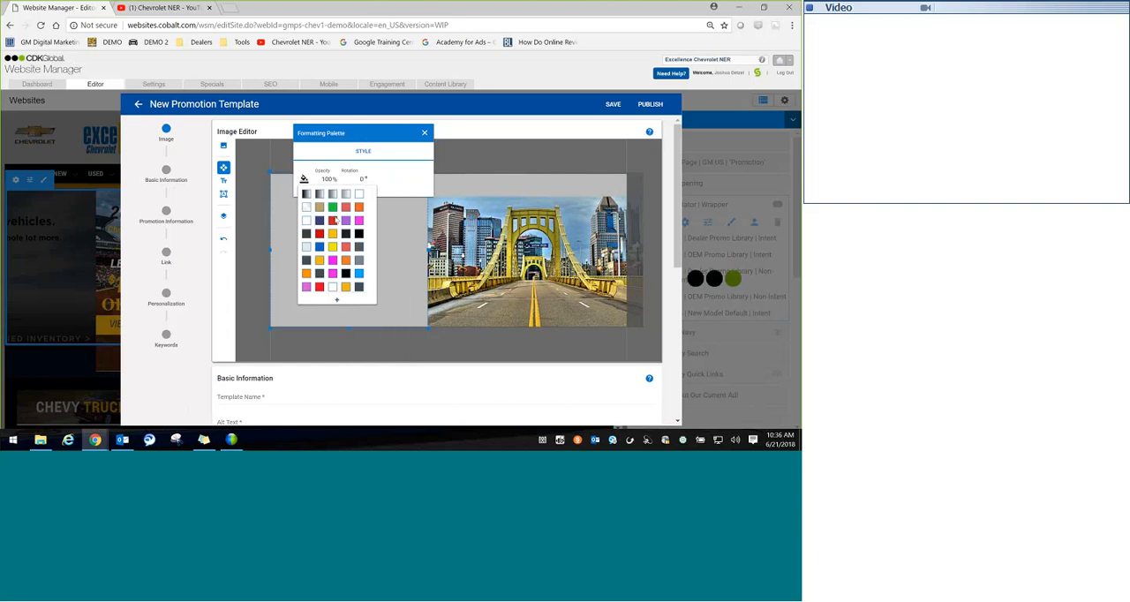
# Step: Fill the large left rectangle with solid white from the preset colour swatches
pyautogui.click(359, 195)
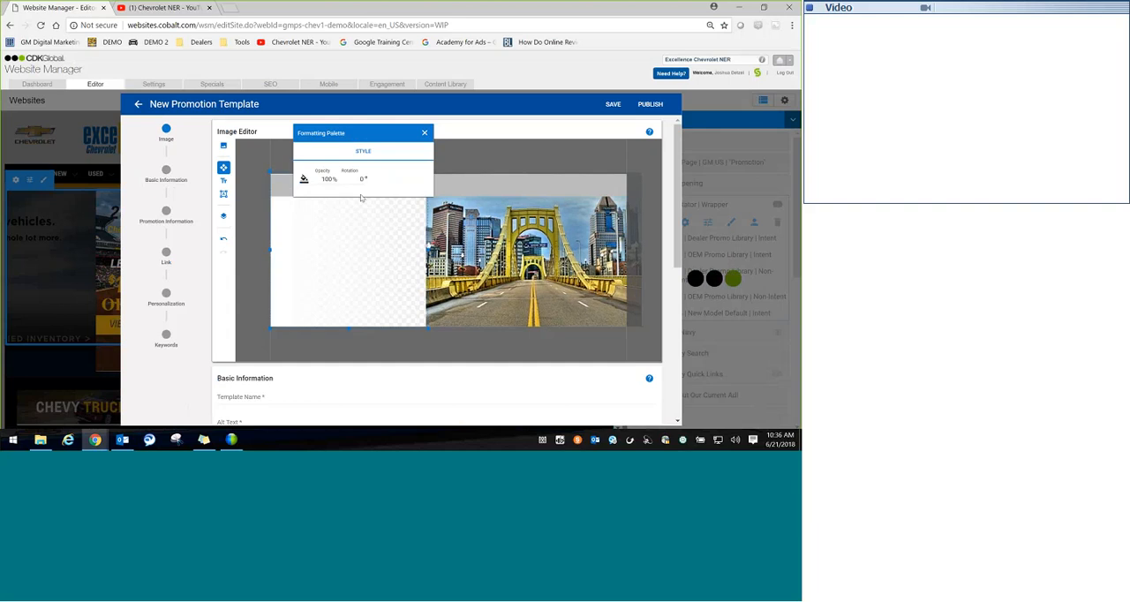
pyautogui.click(303, 179)
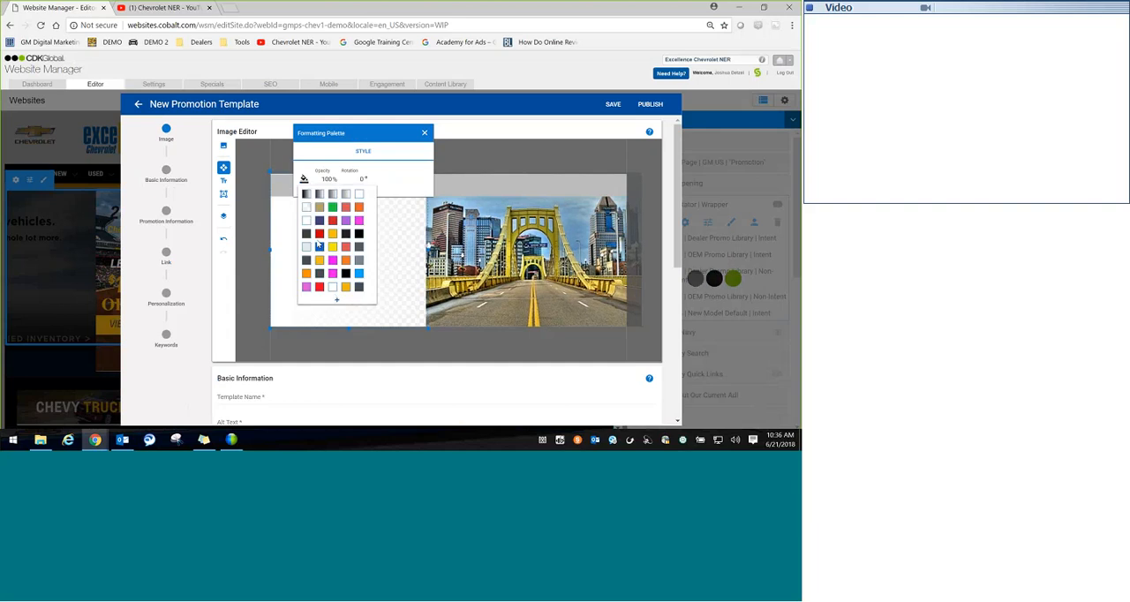
pyautogui.click(317, 245)
# Step: Fill the header strip across the upper edge of the canvas with white and close the formatting palette
pyautogui.click(496, 185)
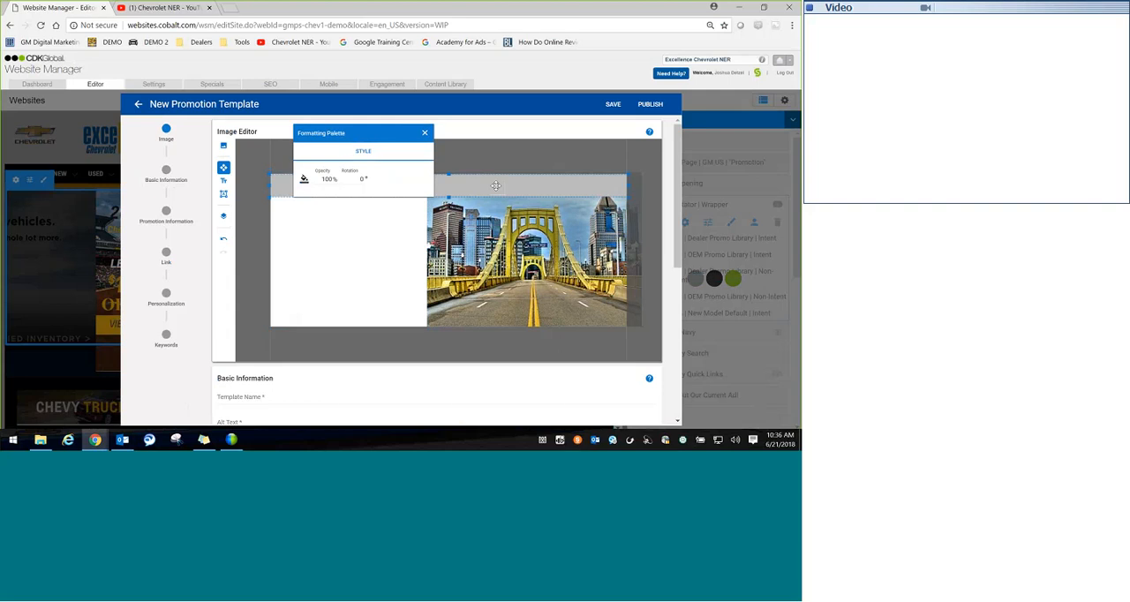
pyautogui.click(330, 181)
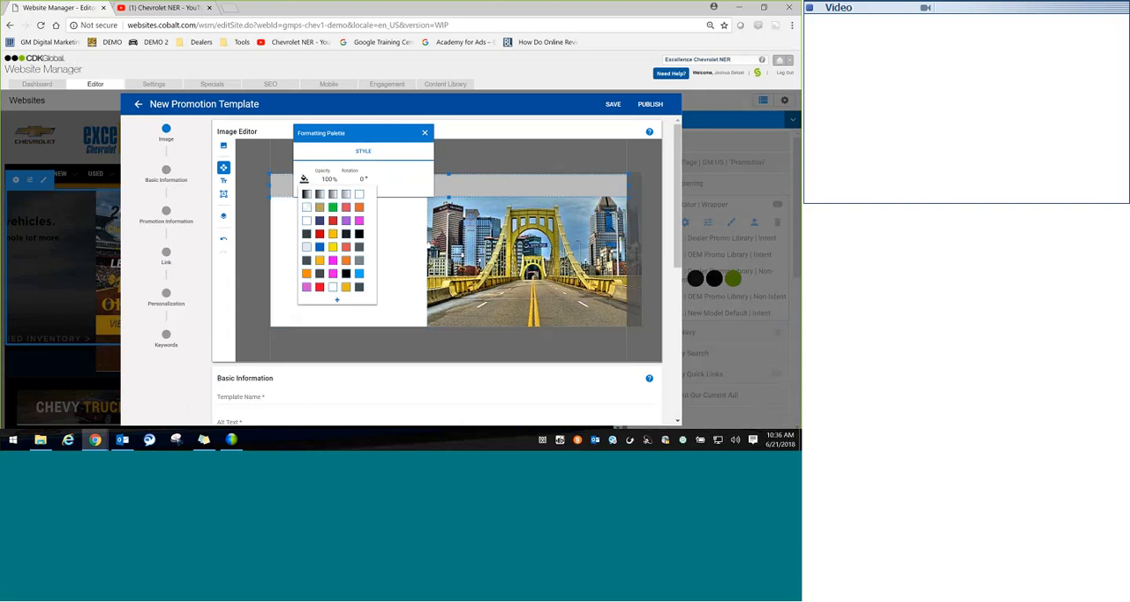
pyautogui.click(332, 289)
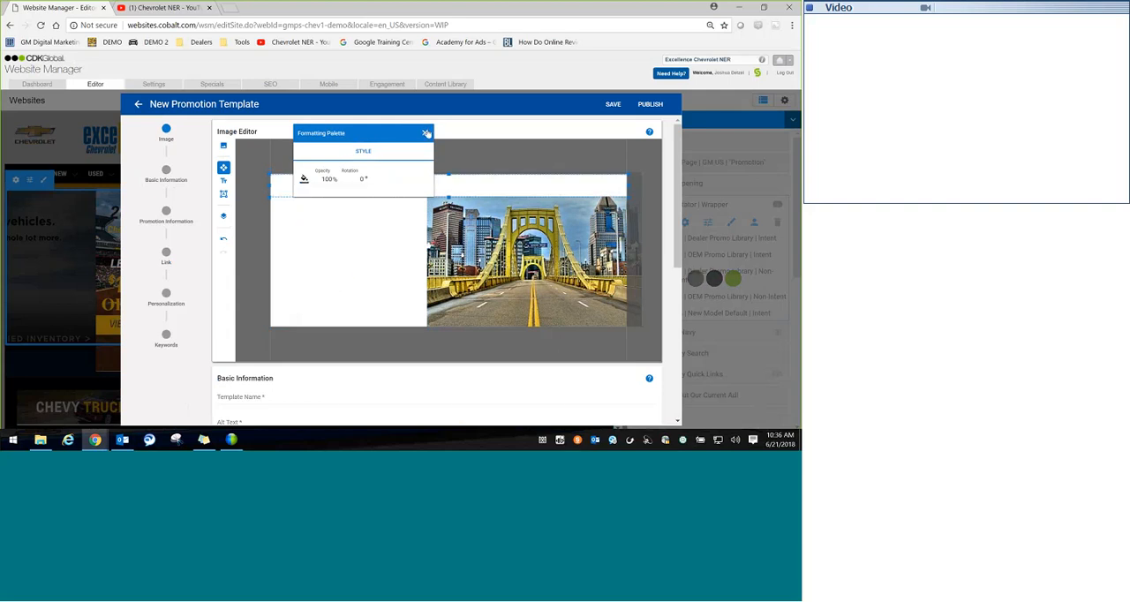
pyautogui.click(424, 132)
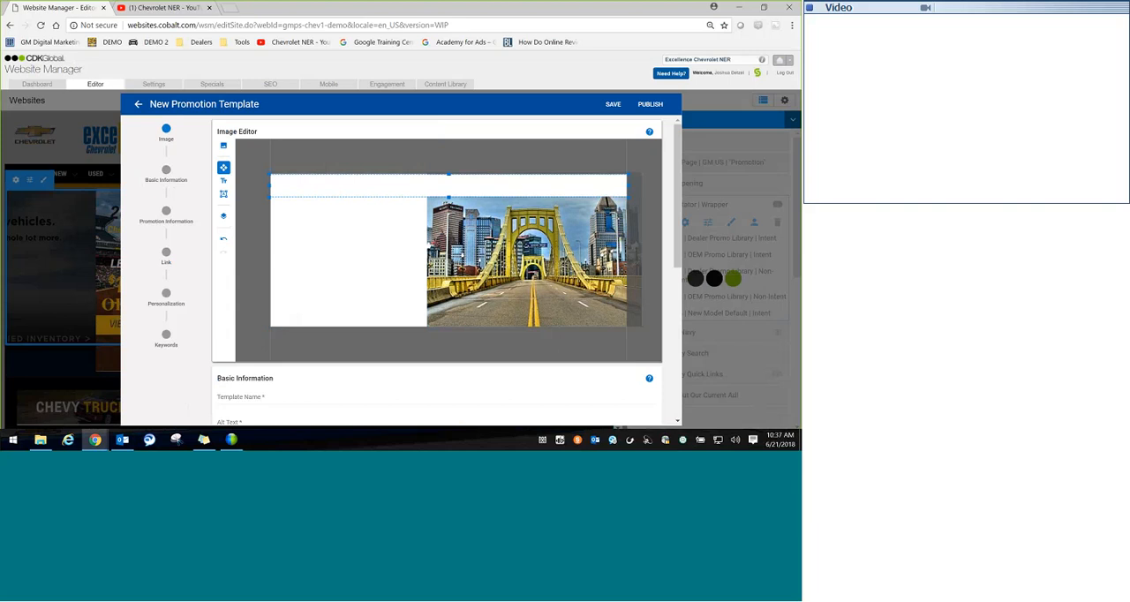
# Step: Upload the white pickup truck PNG from the Slide Studio Demo folder onto the canvas
pyautogui.click(223, 146)
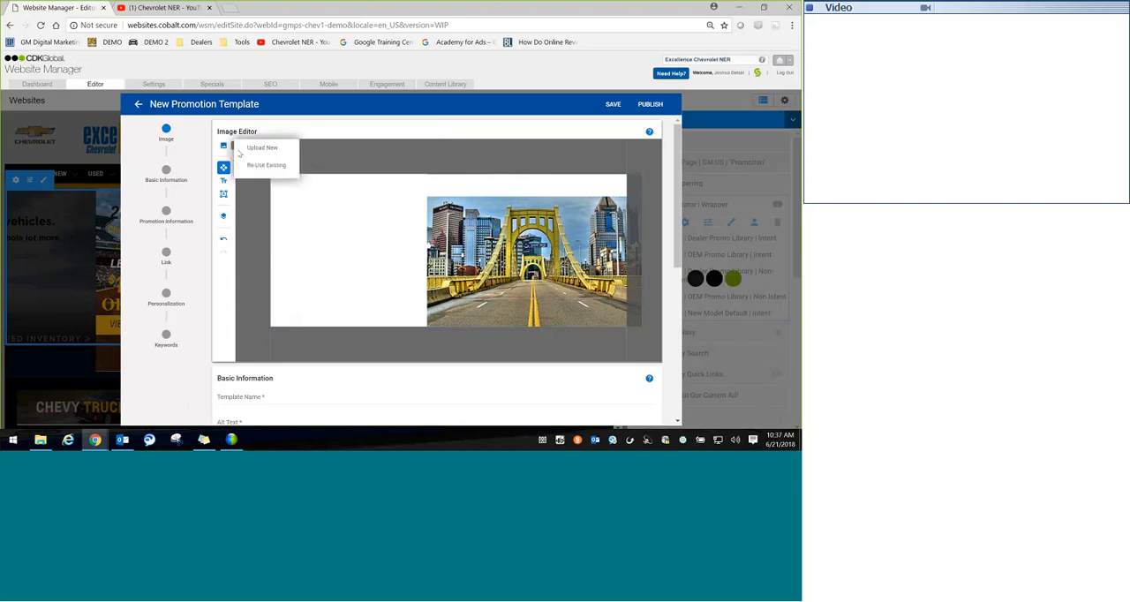
pyautogui.click(240, 150)
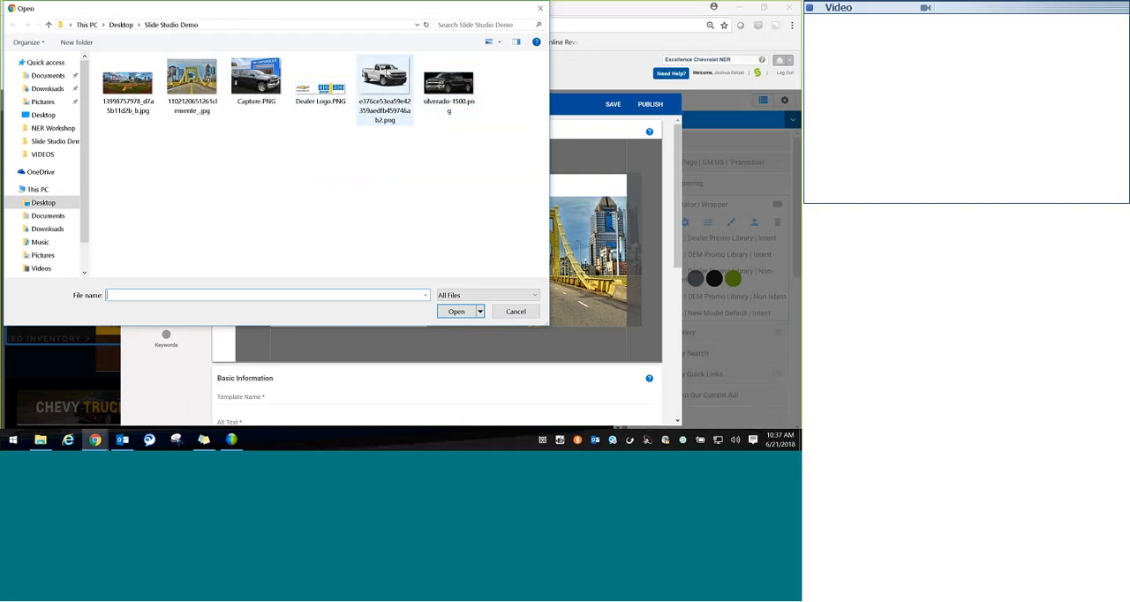
pyautogui.doubleClick(388, 81)
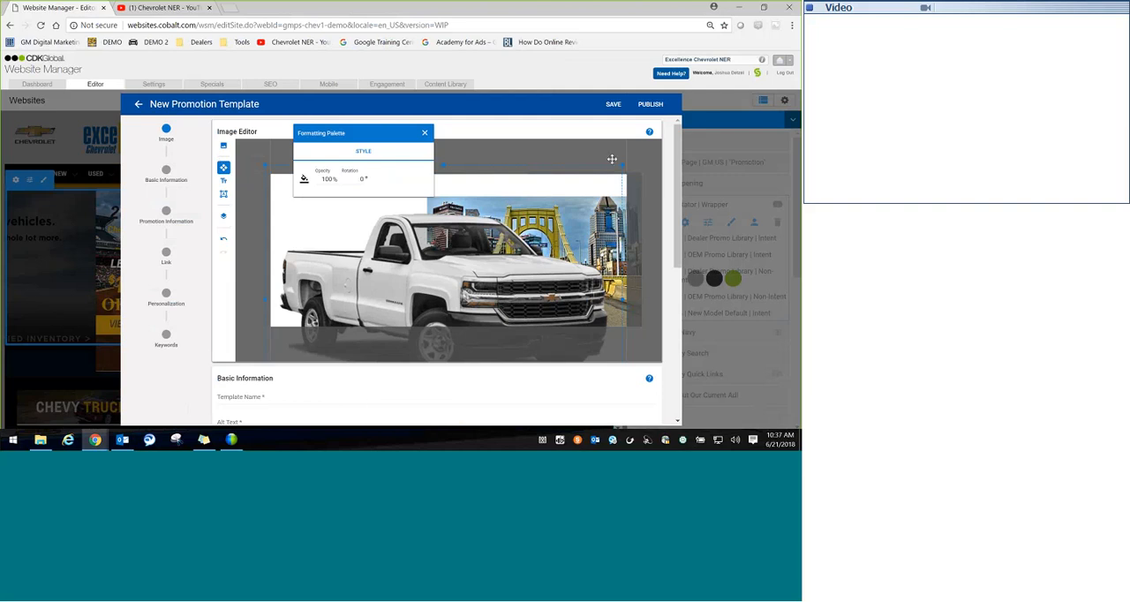
# Step: Shrink the truck image and position it on the road in front of the bridge photo, closing the formatting palette
pyautogui.moveTo(414, 231); pyautogui.dragTo(535, 253)
pyautogui.moveTo(594, 235); pyautogui.dragTo(602, 222)
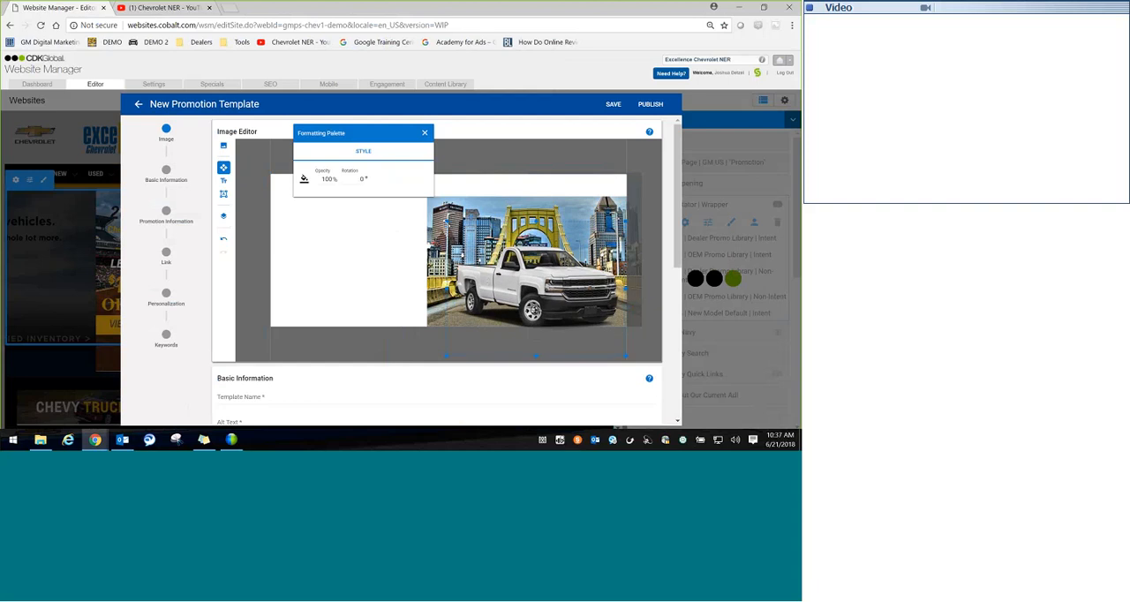
pyautogui.moveTo(446, 220); pyautogui.dragTo(462, 232)
pyautogui.moveTo(547, 285); pyautogui.dragTo(539, 282)
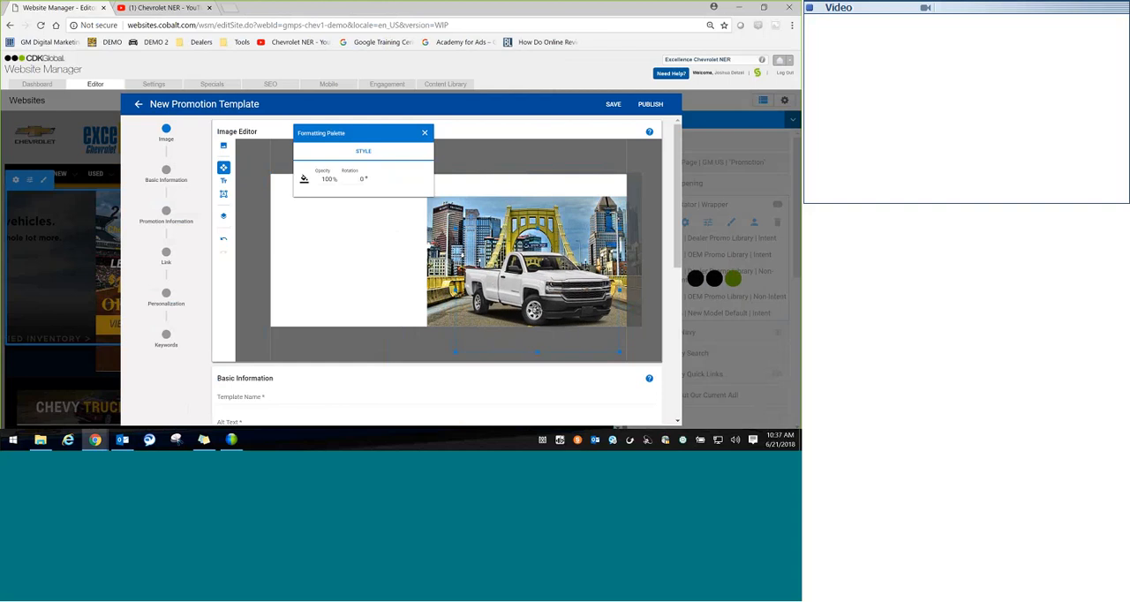
pyautogui.click(426, 135)
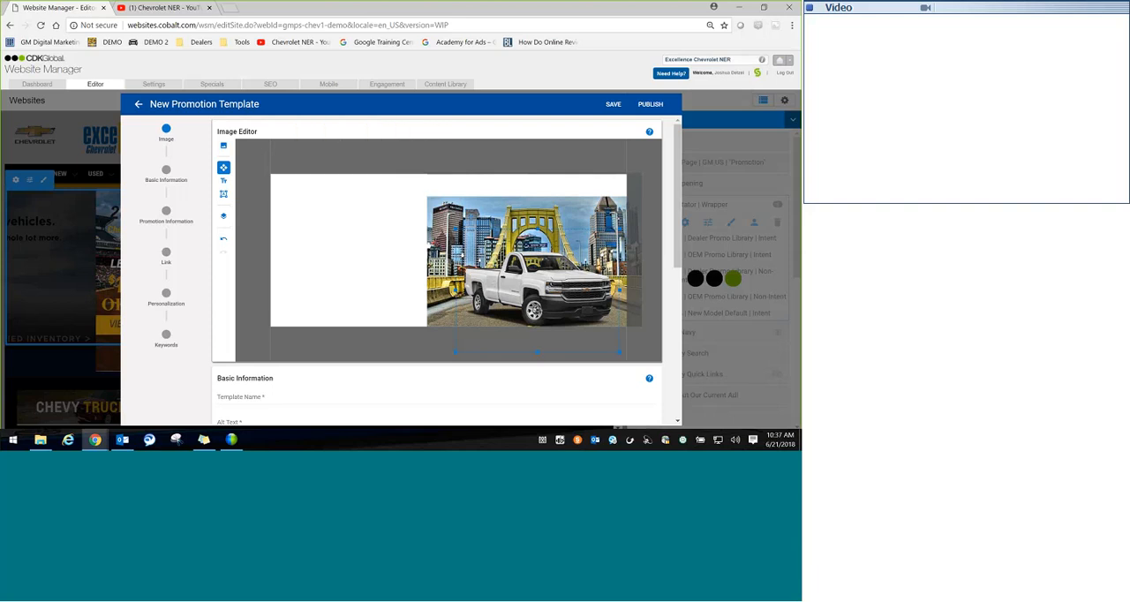
# Step: Upload Dealer Logo.PNG from the Slide Studio Demo folder onto the canvas
pyautogui.click(224, 147)
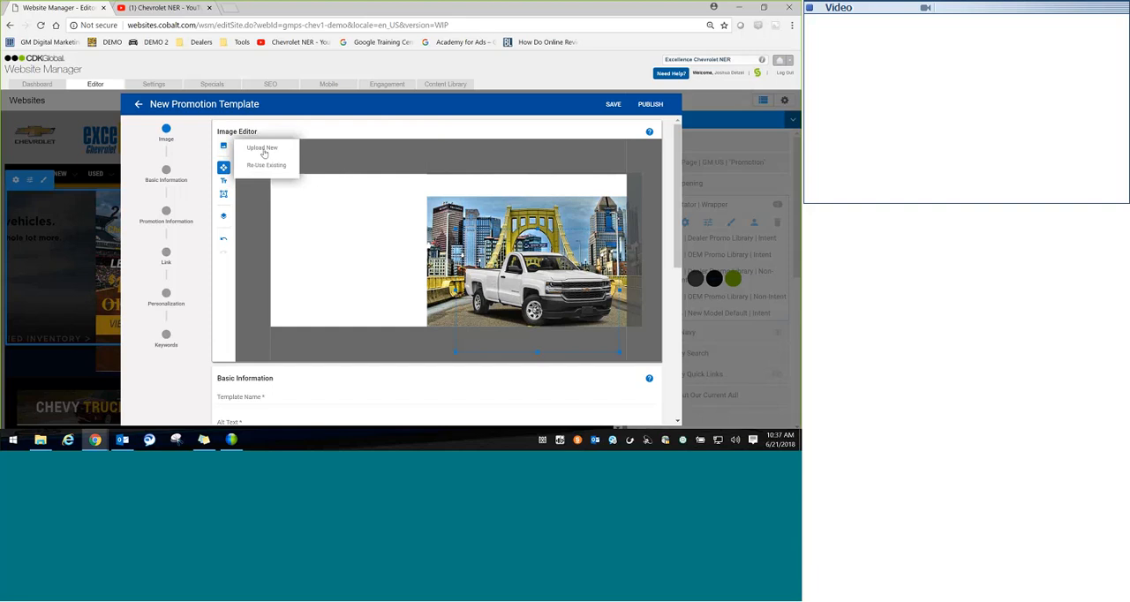
pyautogui.click(263, 150)
pyautogui.doubleClick(321, 83)
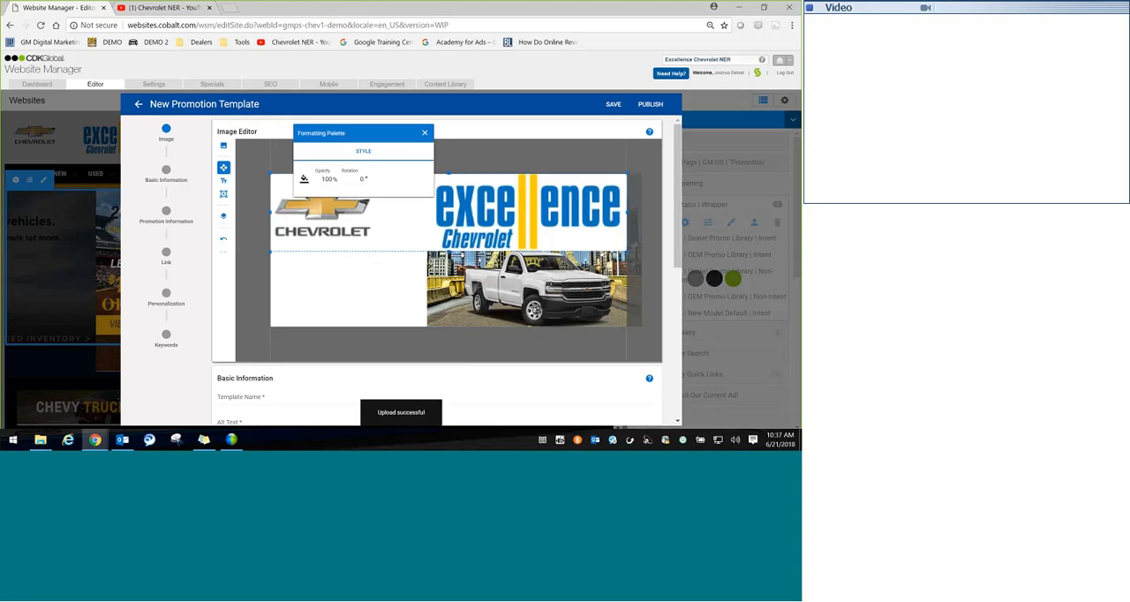
# Step: Scale the dealer logo down to the header strip's height and place it at the strip's right end
pyautogui.moveTo(271, 174); pyautogui.dragTo(481, 219)
pyautogui.click(585, 227)
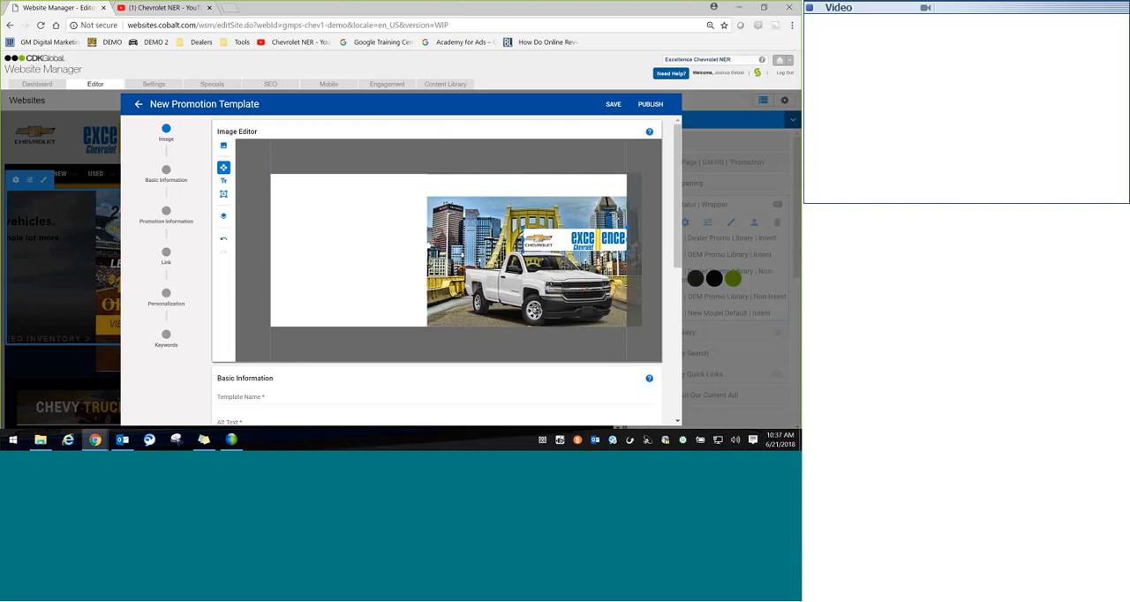
pyautogui.moveTo(579, 240); pyautogui.dragTo(582, 173)
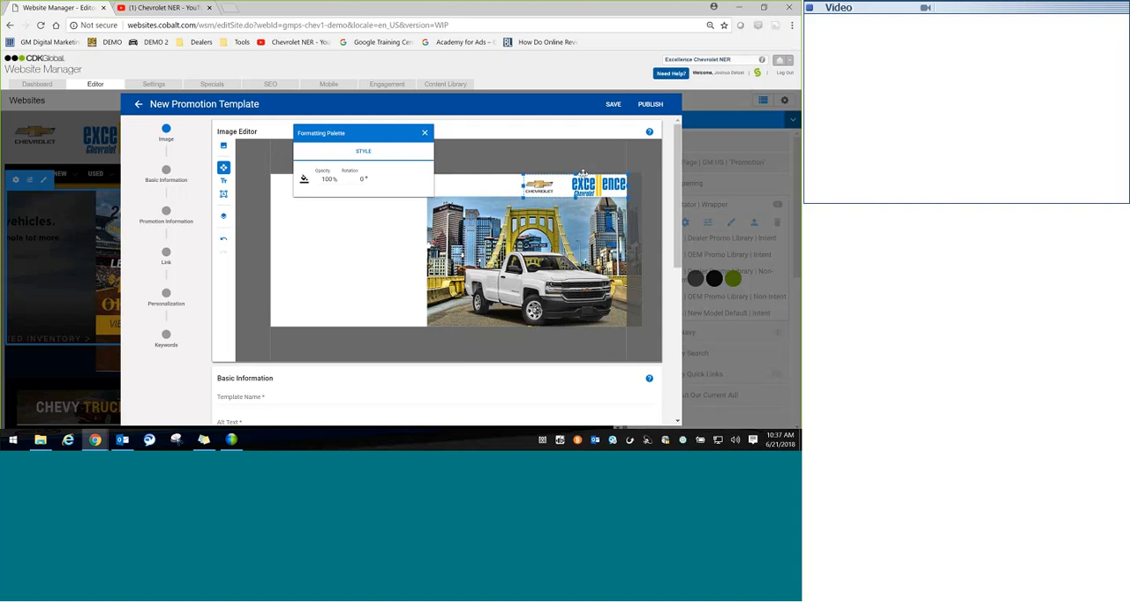
pyautogui.click(527, 146)
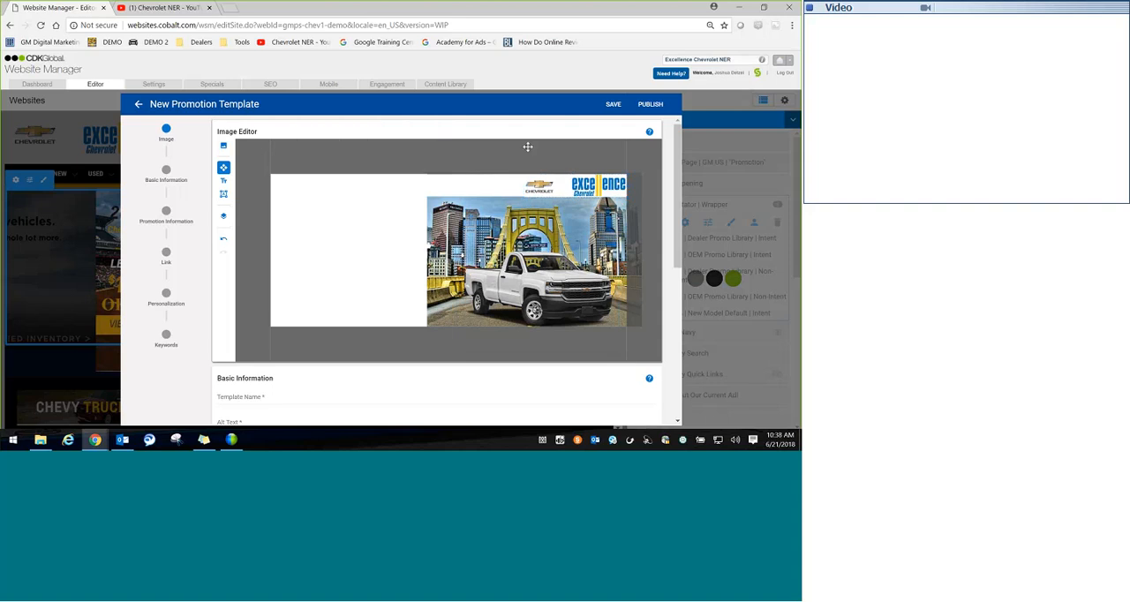
pyautogui.click(574, 185)
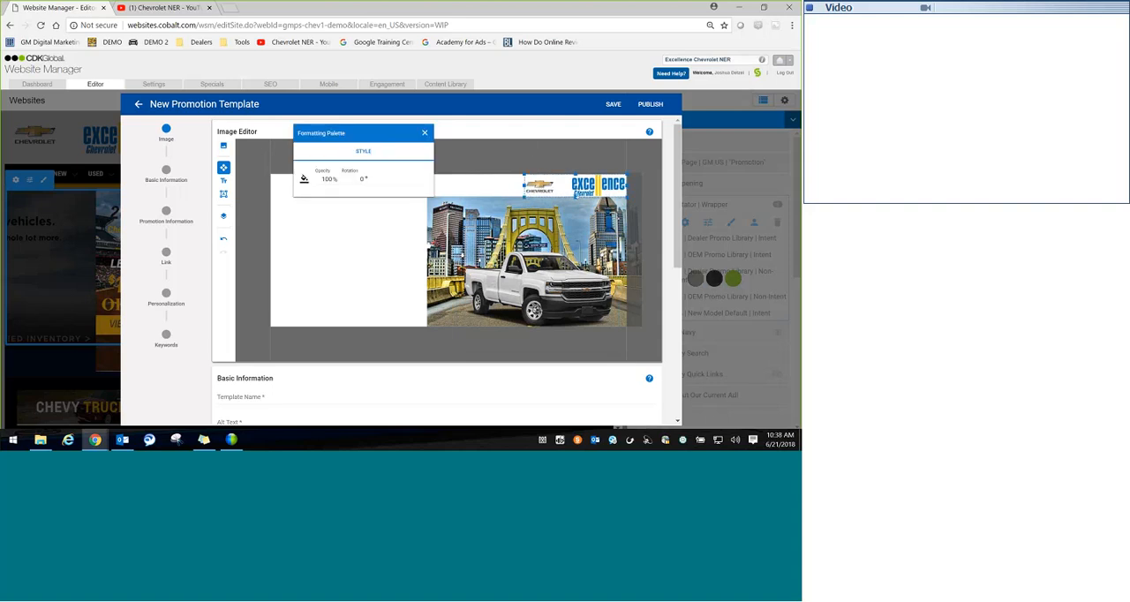
pyautogui.moveTo(576, 198); pyautogui.dragTo(577, 195)
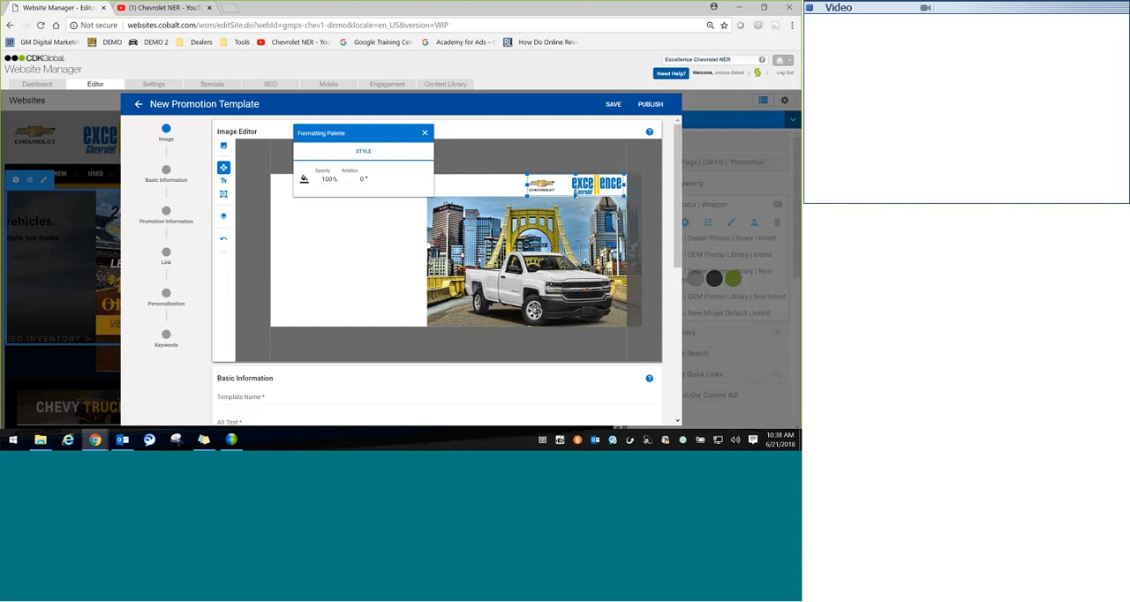
pyautogui.click(452, 146)
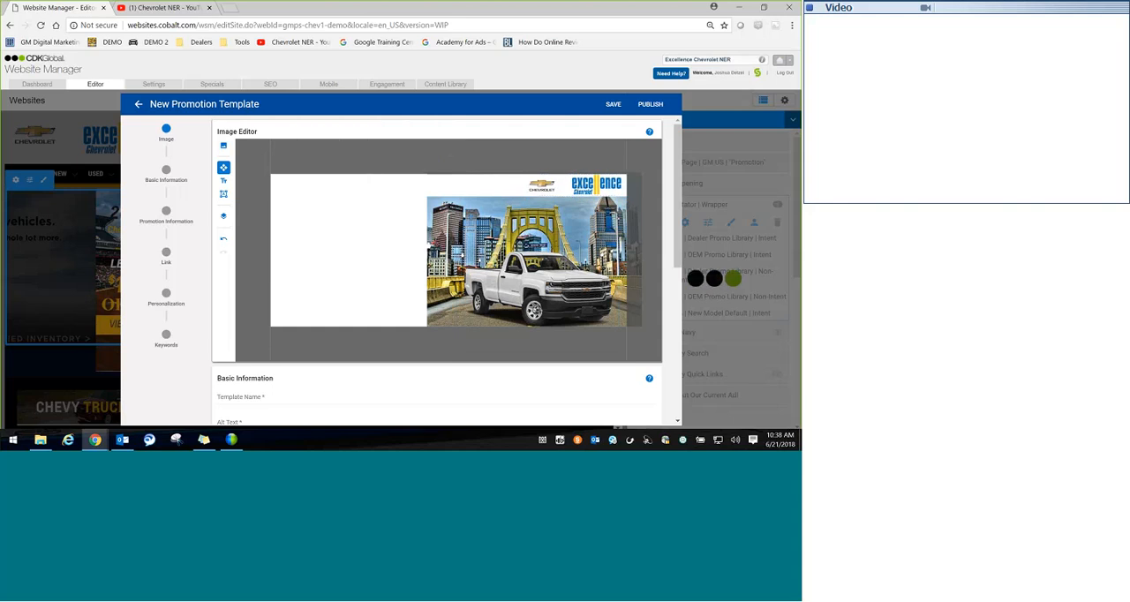
# Step: Add a text box at the left of the header strip and widen it towards the dealer logo
pyautogui.click(223, 181)
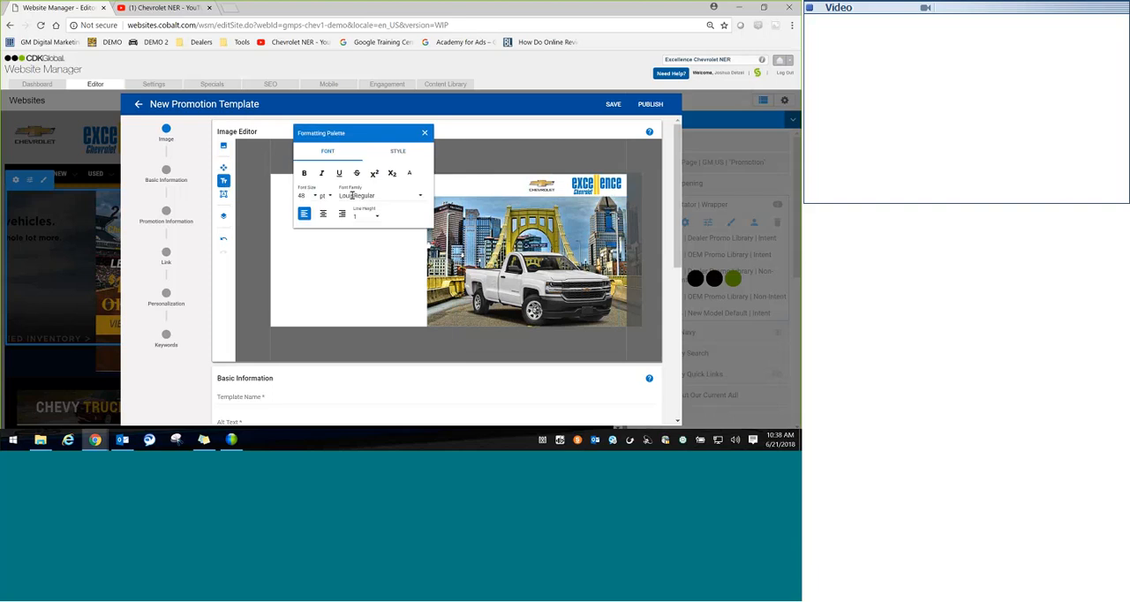
pyautogui.moveTo(349, 134); pyautogui.dragTo(340, 207)
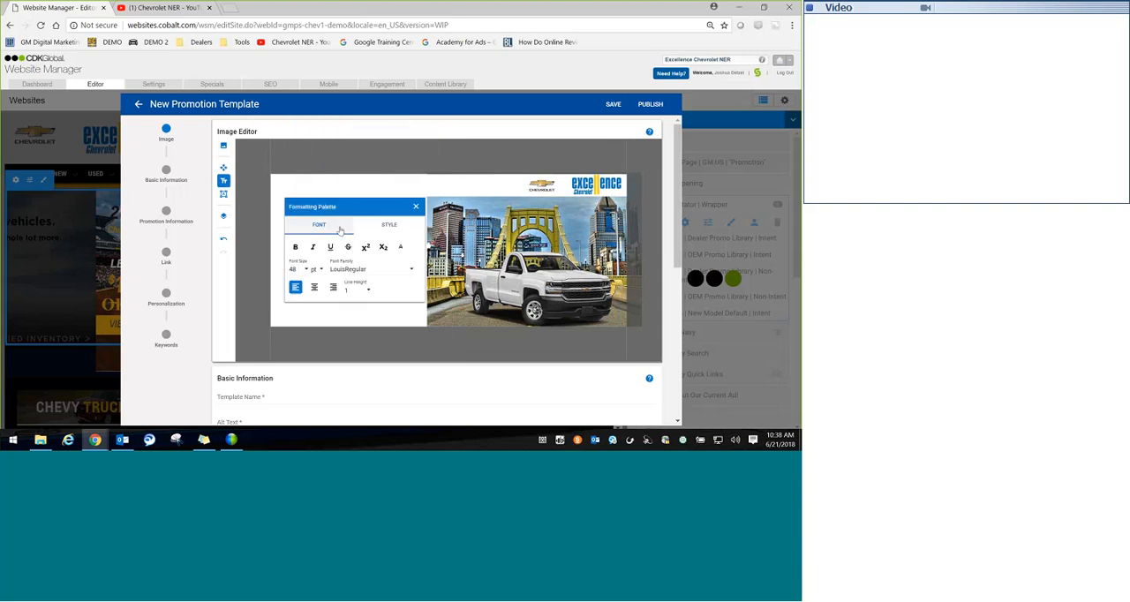
pyautogui.click(304, 188)
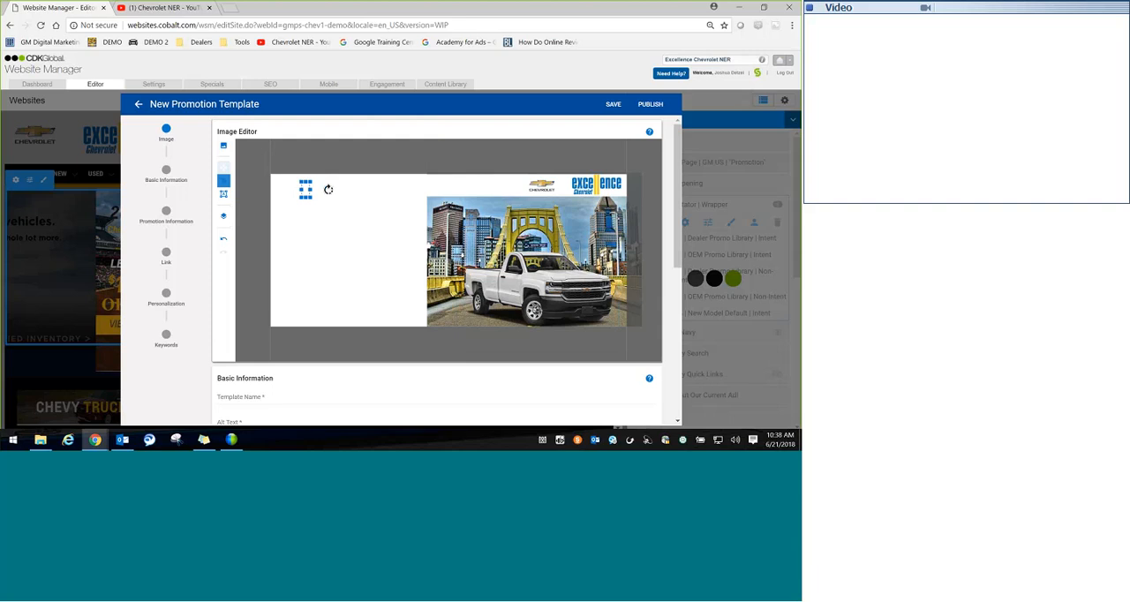
pyautogui.moveTo(309, 189); pyautogui.dragTo(600, 206)
pyautogui.click(373, 192)
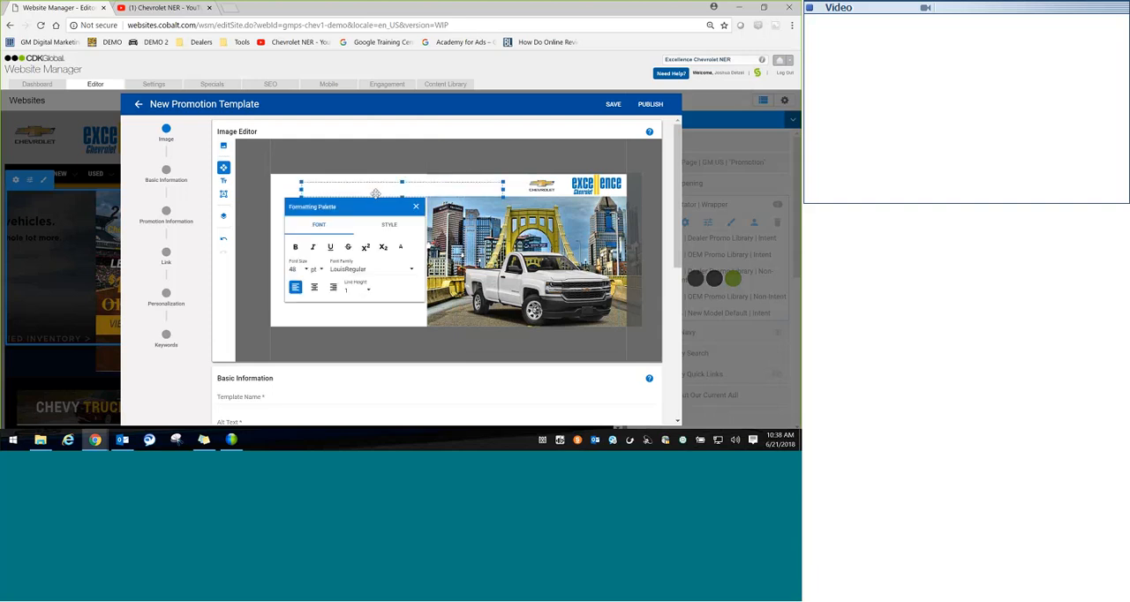
# Step: Set the header text box's font colour to black
pyautogui.click(320, 182)
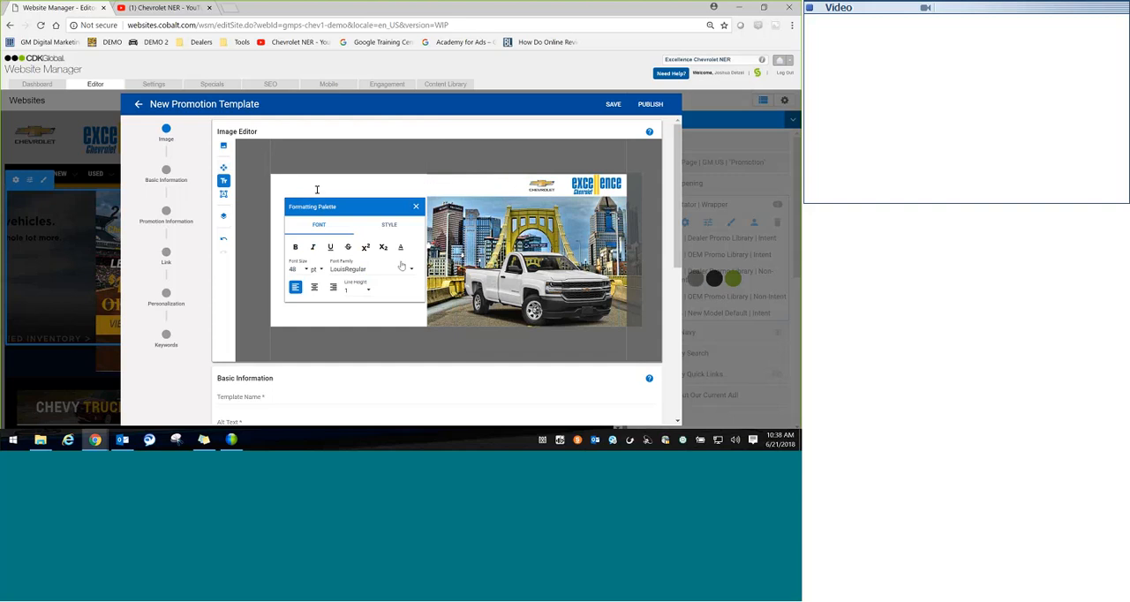
pyautogui.click(400, 247)
pyautogui.click(430, 333)
# Step: Enter the headline "NEW 2018 CHEVROLET SILVERADO" in the header text box
pyautogui.click(337, 193)
pyautogui.write('nNe')
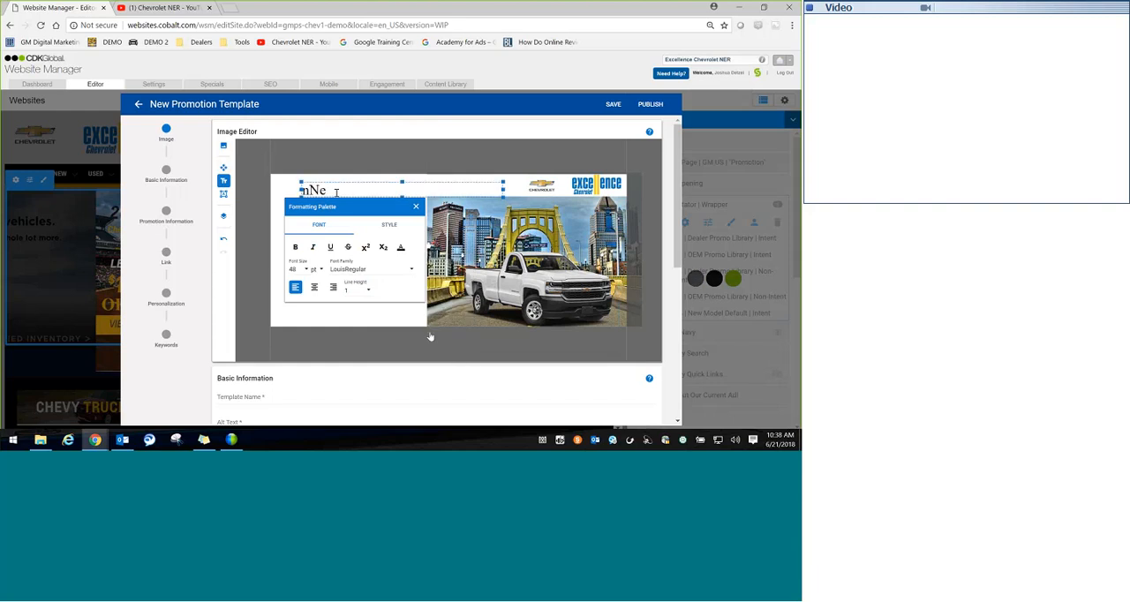
pyautogui.click(326, 188)
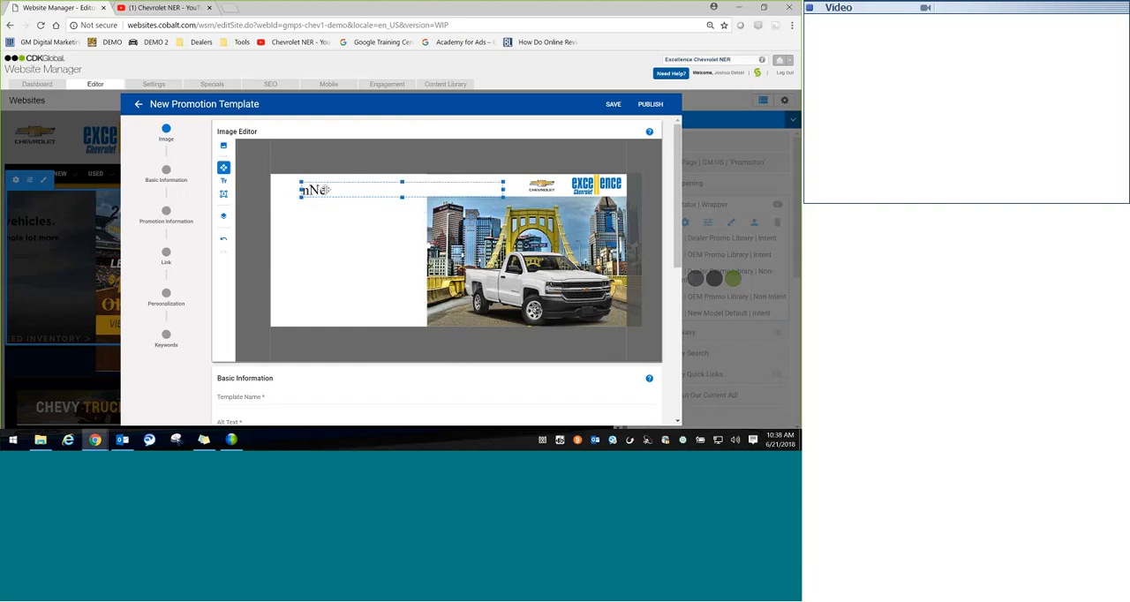
pyautogui.click(323, 190)
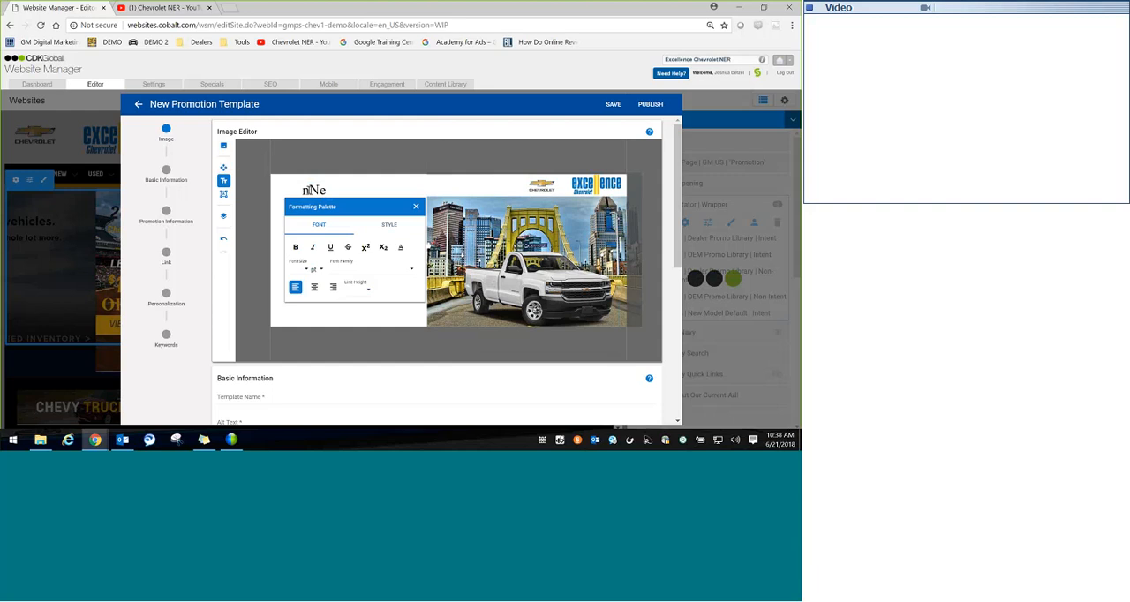
pyautogui.click(306, 190)
pyautogui.press('BackSpace')
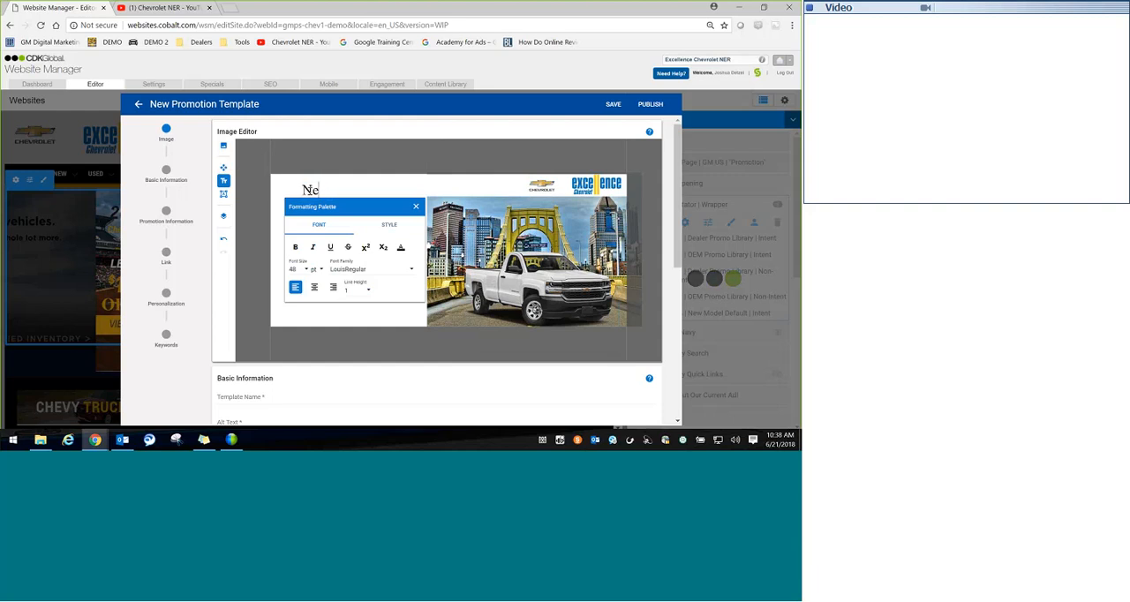
pyautogui.press('BackSpace')
pyautogui.write('EW 2018')
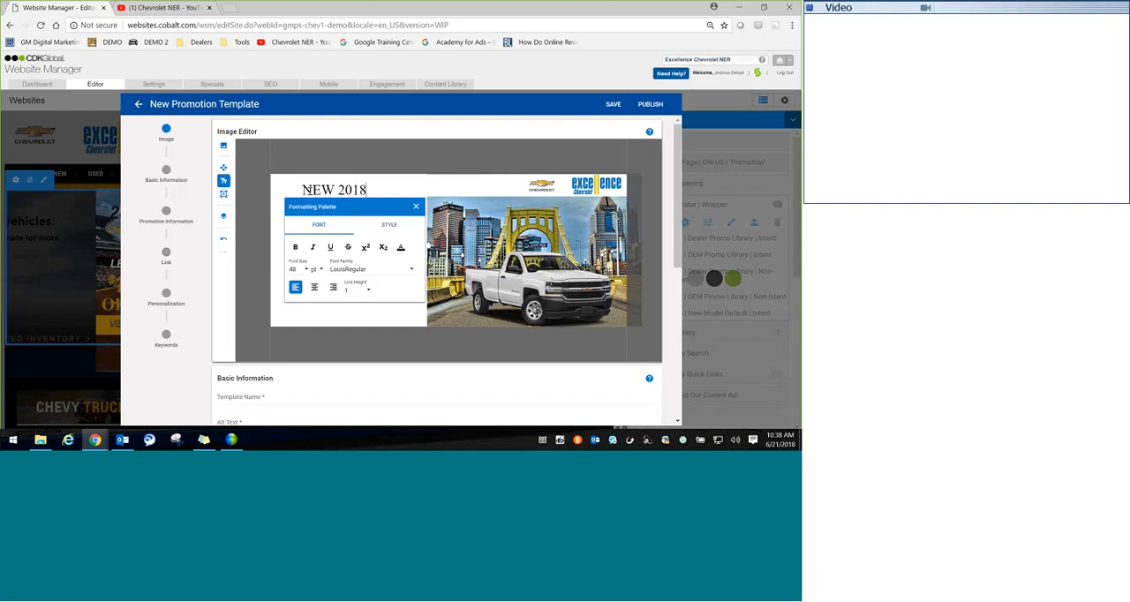
pyautogui.write(' CHEVROLET SILV')
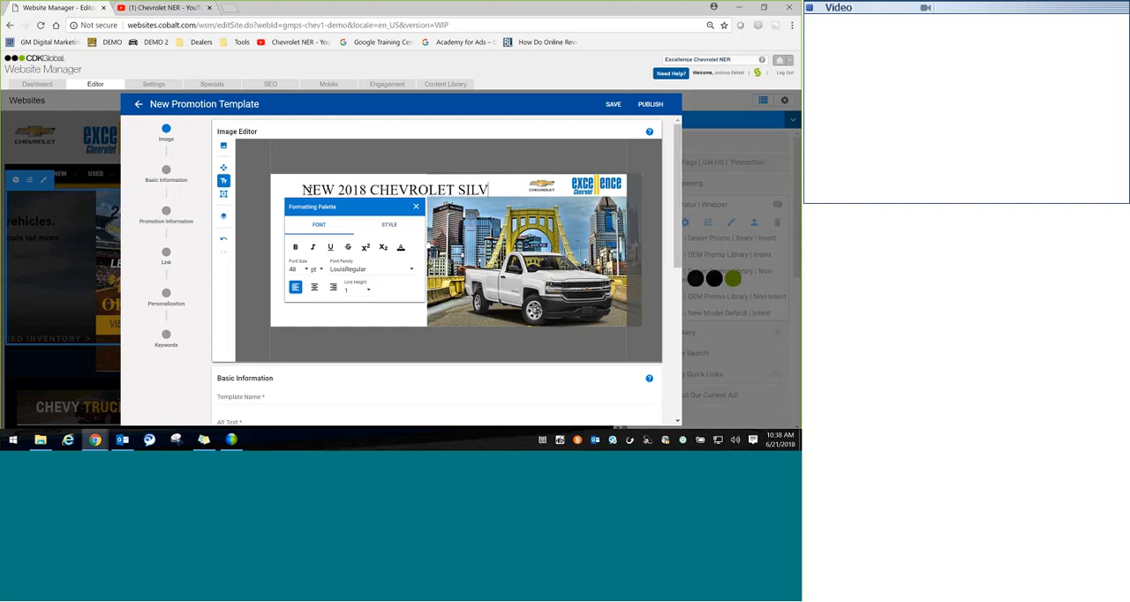
pyautogui.write('ERADO')
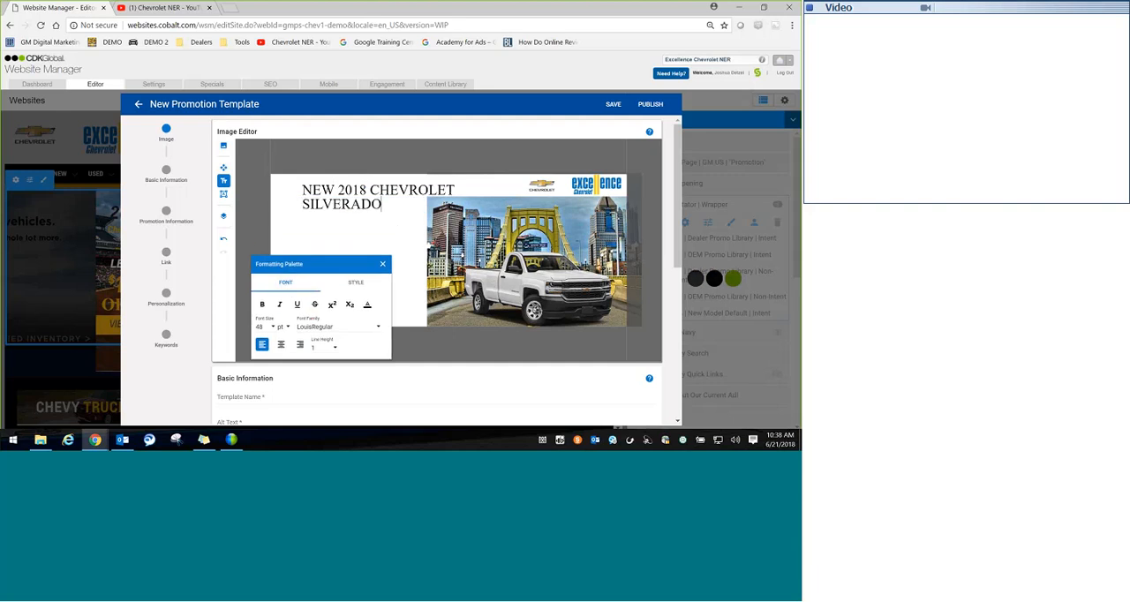
# Step: Widen the headline text box so the text fits on one line, and shift it up and left within the header strip
pyautogui.click(397, 231)
pyautogui.moveTo(502, 184); pyautogui.dragTo(599, 192)
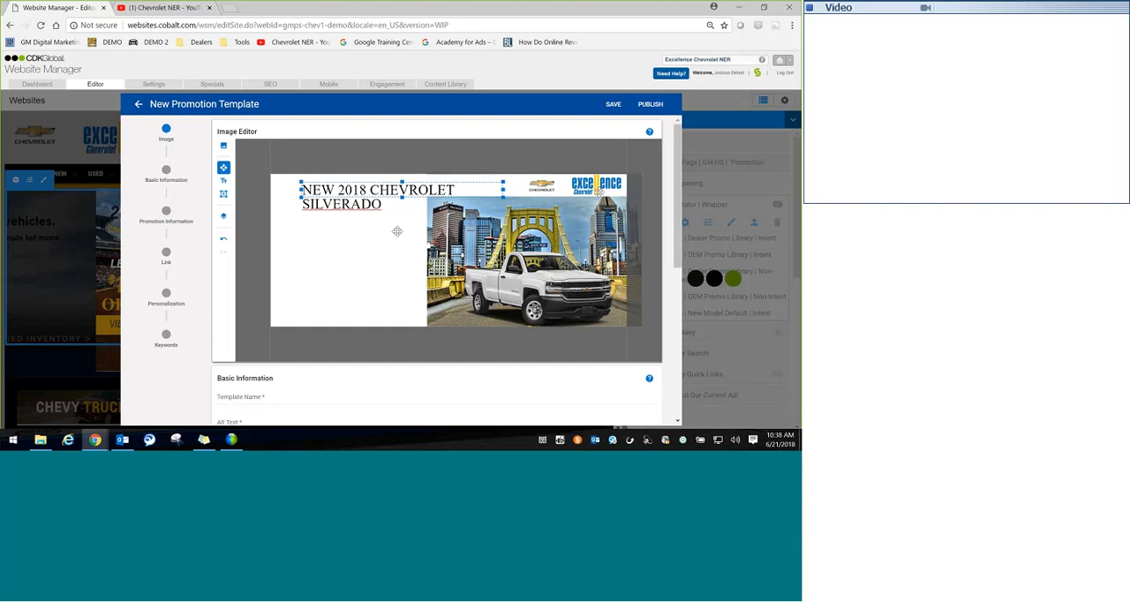
pyautogui.click(447, 190)
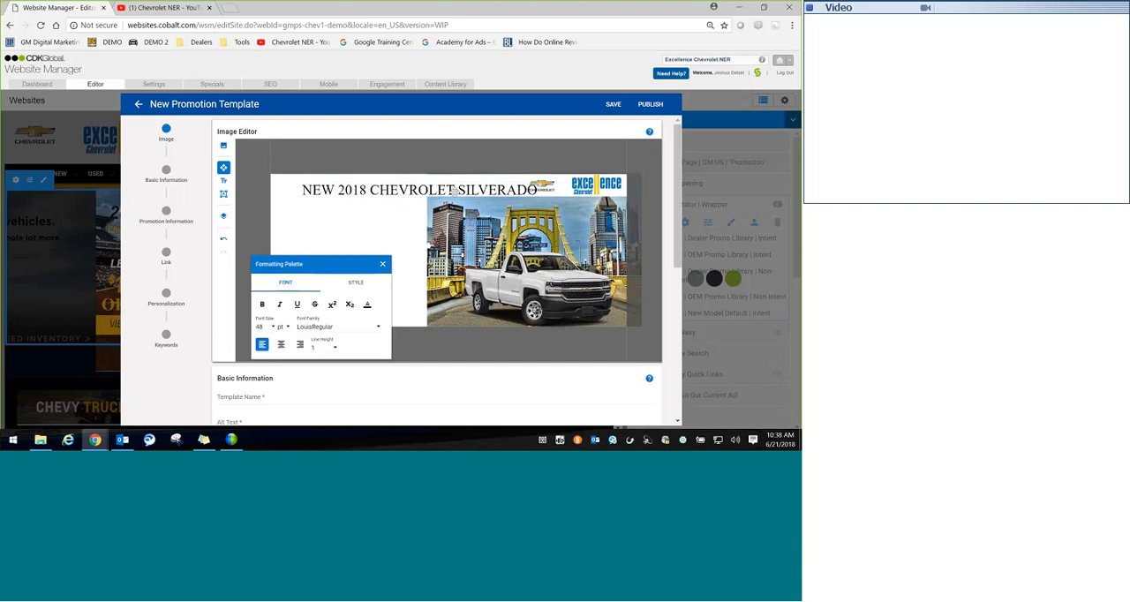
pyautogui.moveTo(447, 189); pyautogui.dragTo(432, 186)
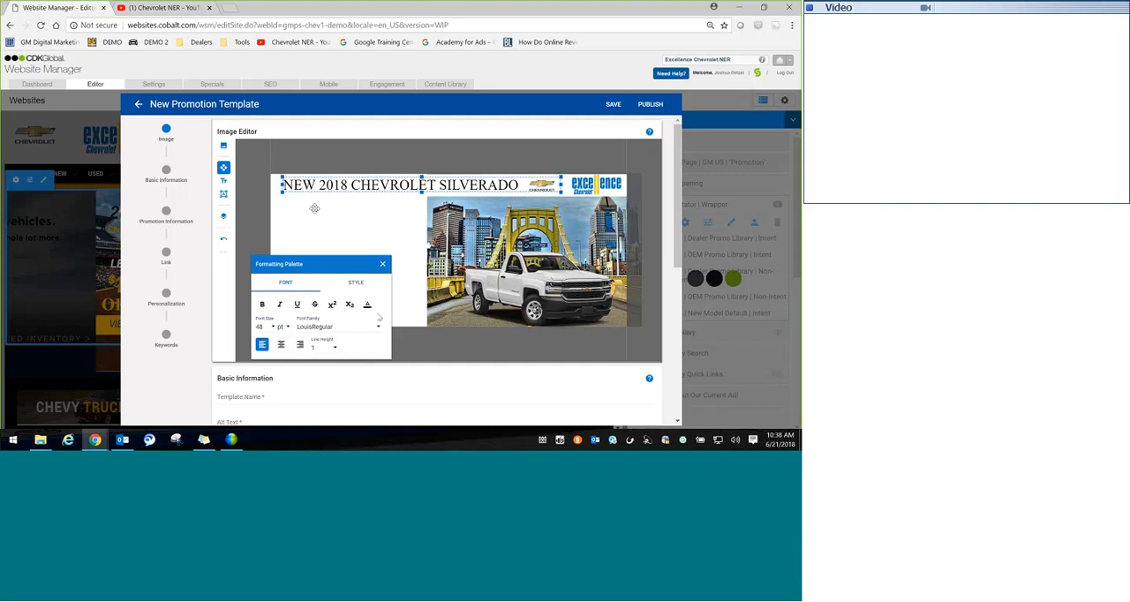
# Step: Change the font colour of the headline "NEW 2018 CHEVROLET SILVERADO" to golden yellow
pyautogui.click(368, 305)
pyautogui.click(382, 363)
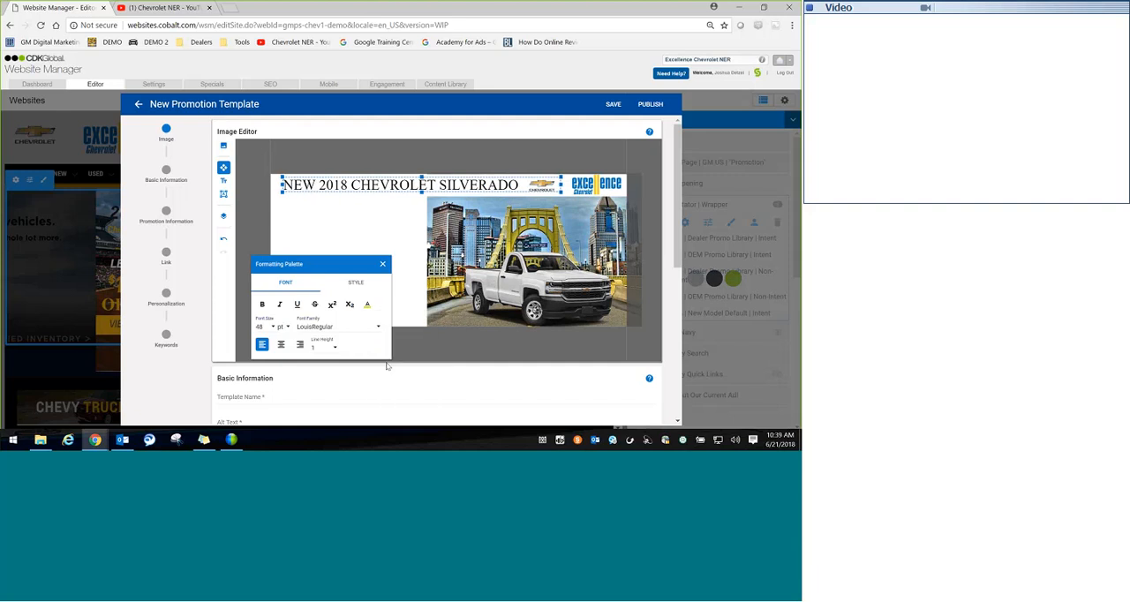
pyautogui.click(367, 305)
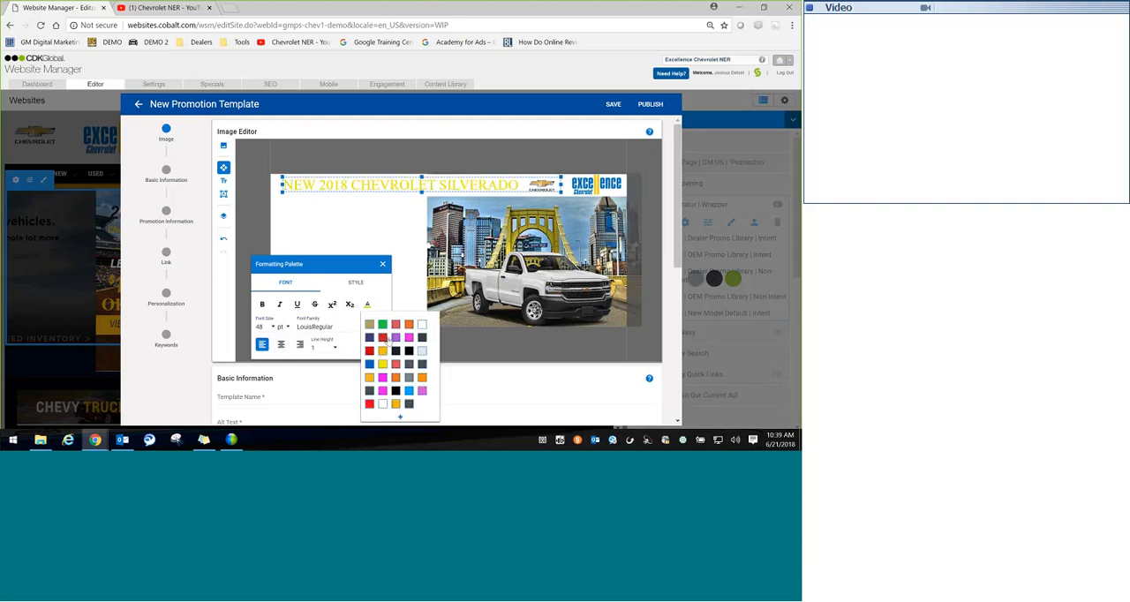
pyautogui.click(385, 354)
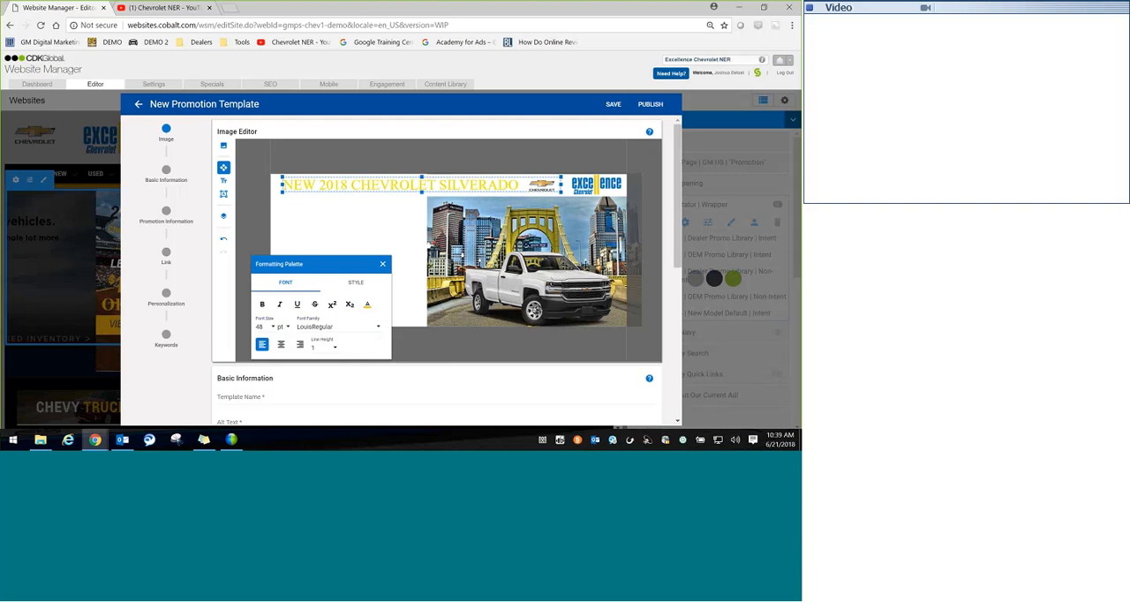
# Step: Make the entire headline text in the header strip bold
pyautogui.doubleClick(322, 190)
pyautogui.click(261, 305)
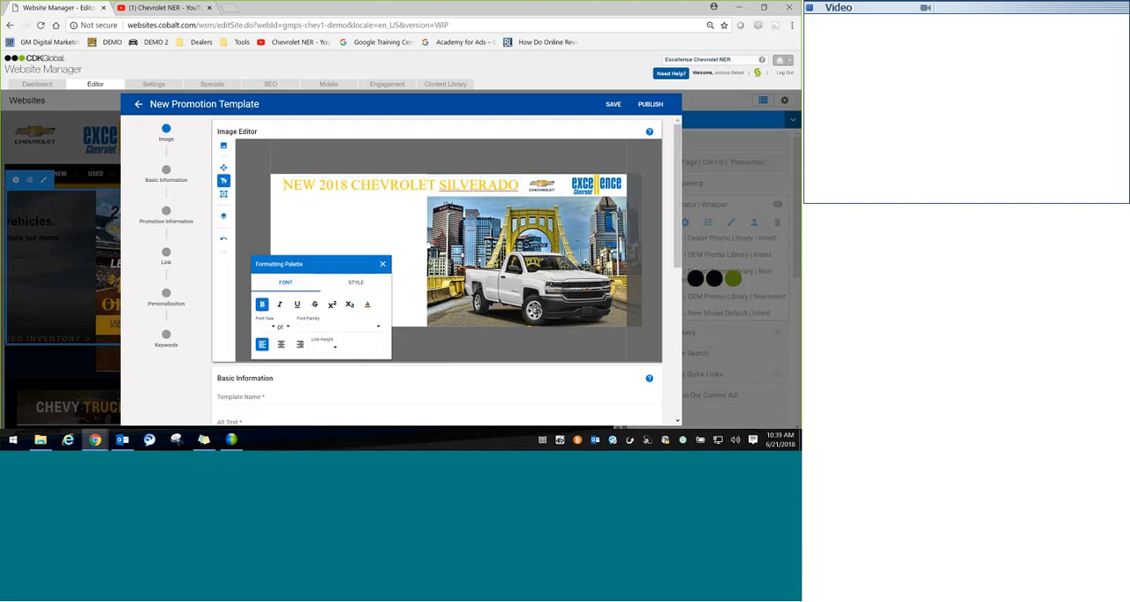
pyautogui.click(416, 188)
pyautogui.hotkey('ctrl', 'a')
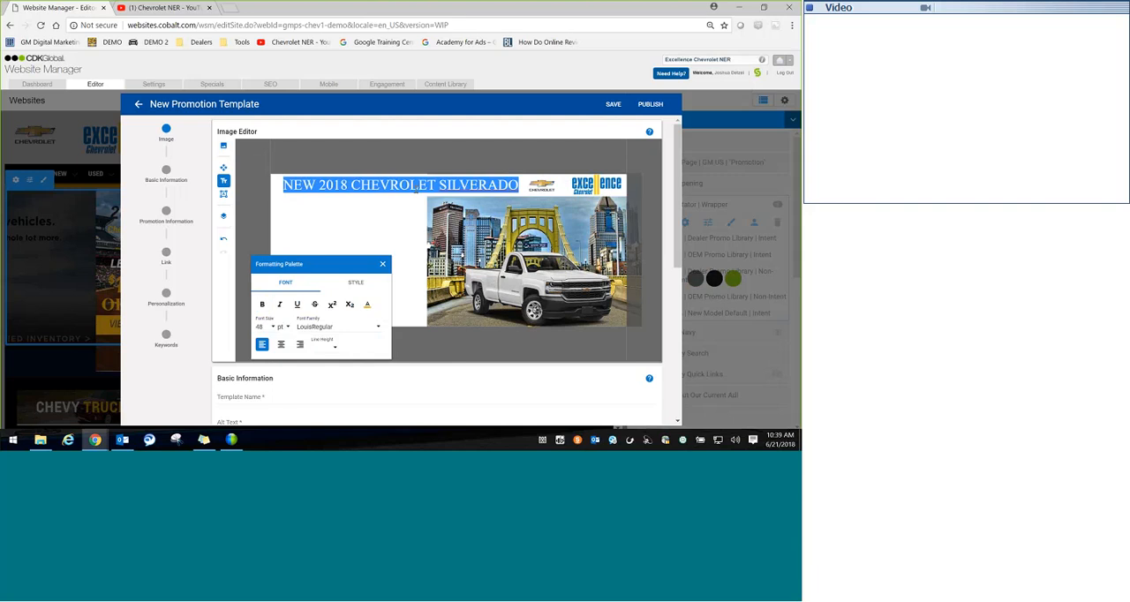
pyautogui.click(261, 304)
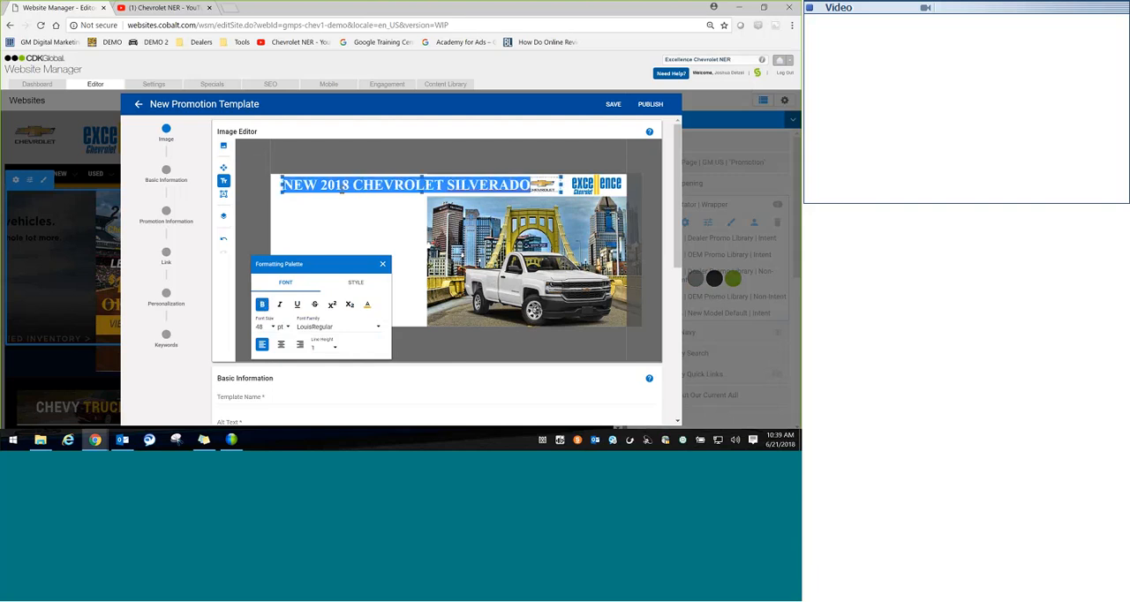
# Step: Colour only the words "2018 CHEVROLET SILVERADO" black, leaving "NEW" out of the selection
pyautogui.click(341, 190)
pyautogui.doubleClick(325, 186)
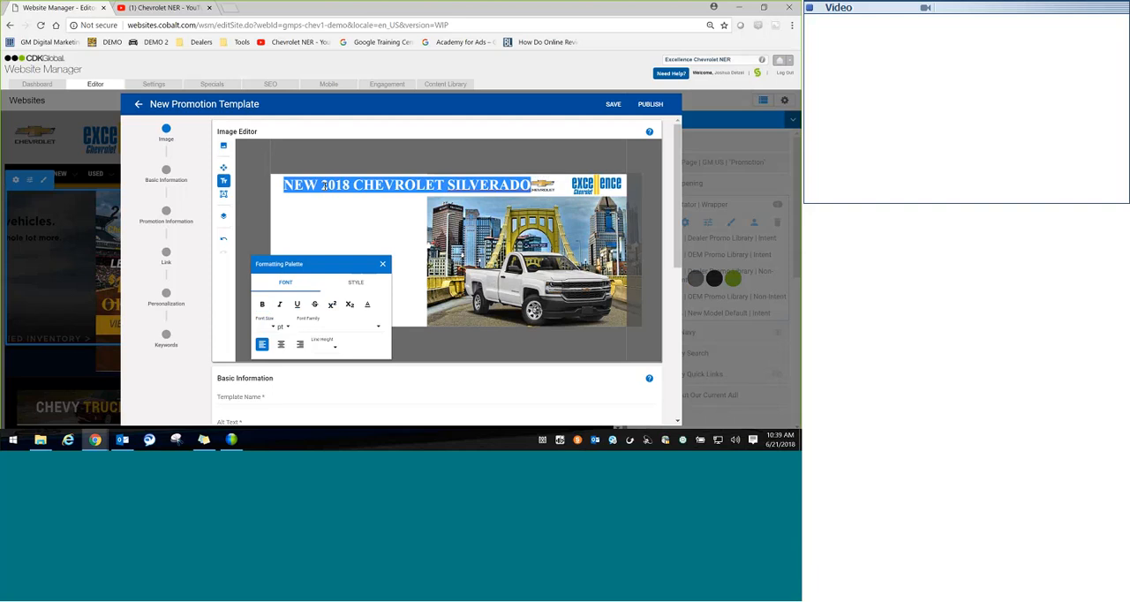
pyautogui.click(324, 186)
pyautogui.moveTo(321, 185); pyautogui.dragTo(530, 186)
pyautogui.click(367, 304)
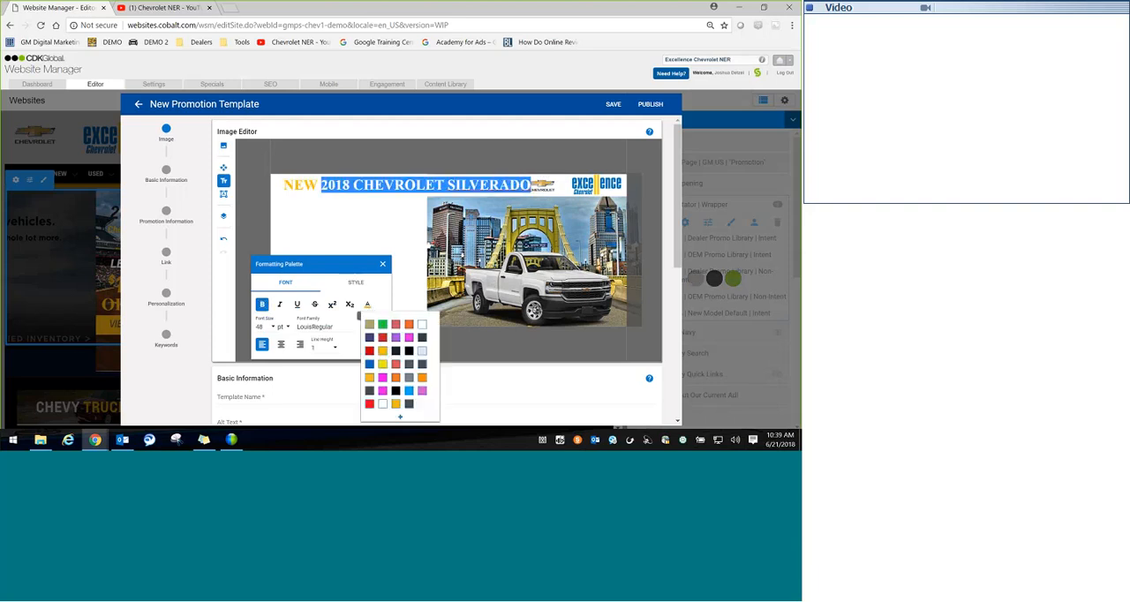
pyautogui.click(397, 391)
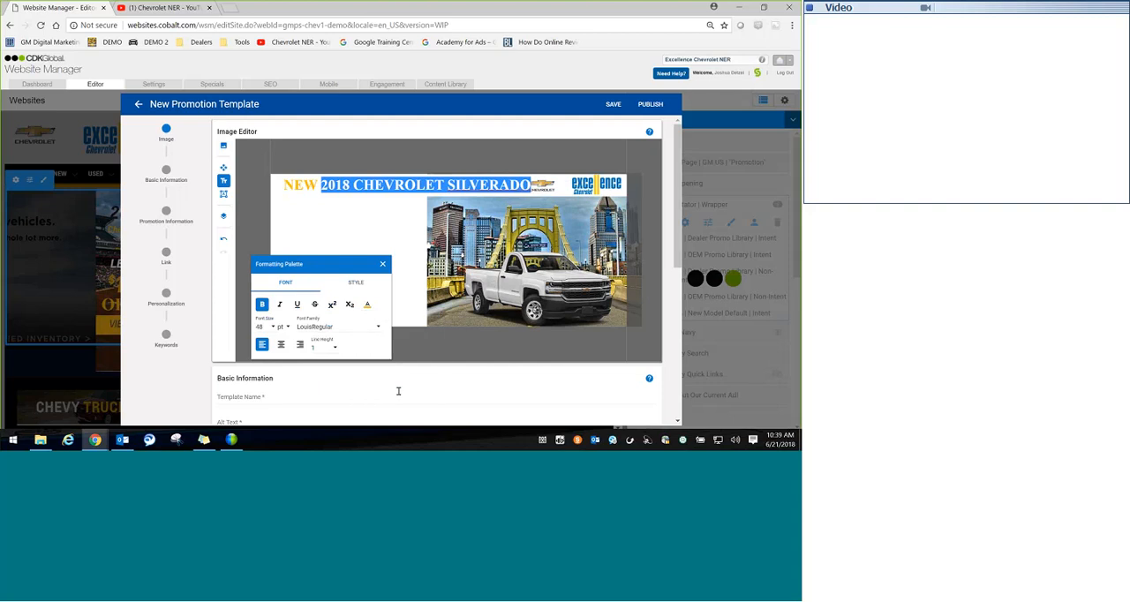
pyautogui.click(367, 304)
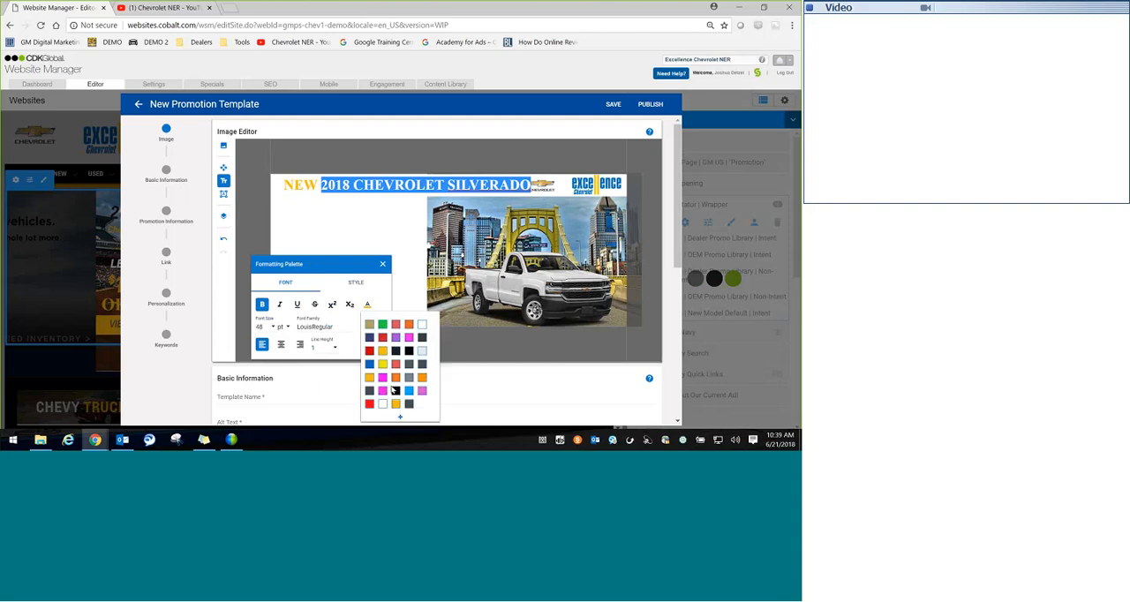
pyautogui.click(396, 391)
pyautogui.click(376, 240)
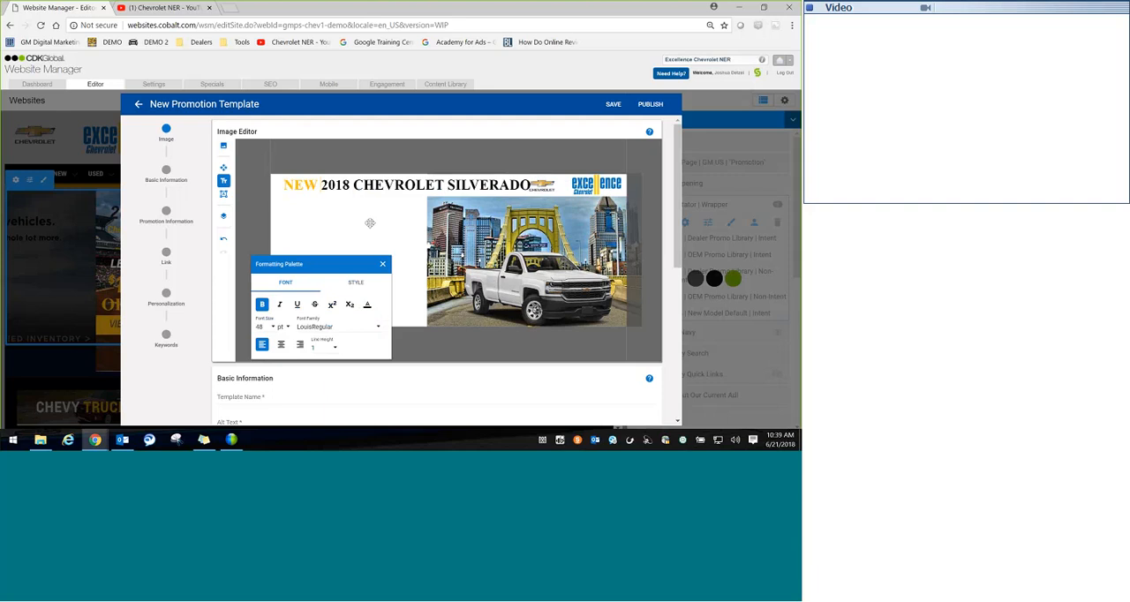
# Step: Reduce the font size of "2018 CHEVROLET SILVERADO" in the headline to 36 pt
pyautogui.click(318, 186)
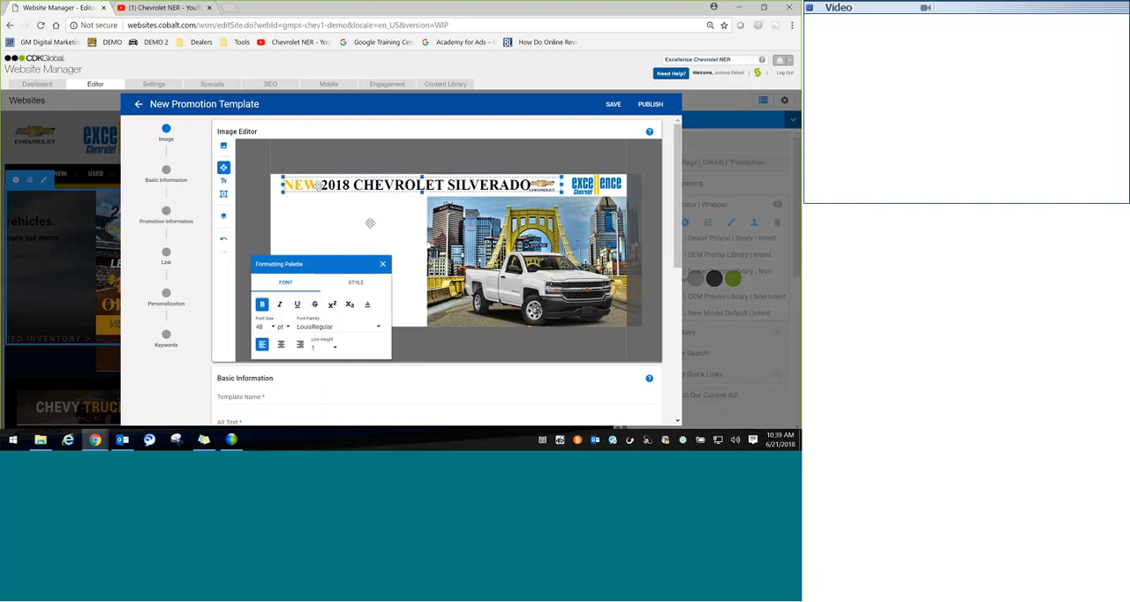
pyautogui.doubleClick(323, 185)
pyautogui.moveTo(321, 185); pyautogui.dragTo(530, 185)
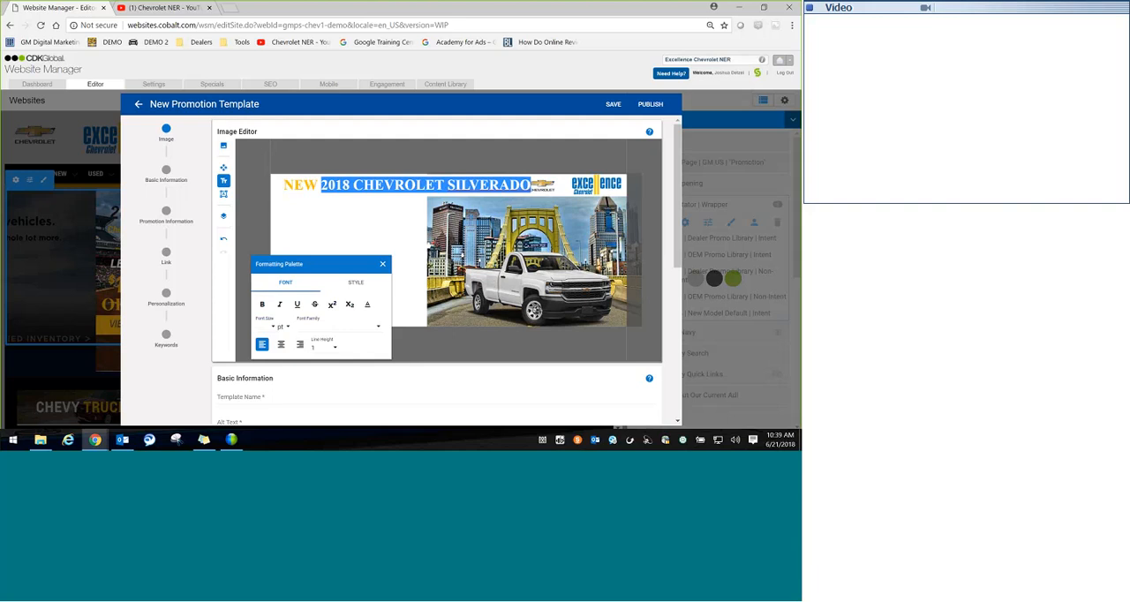
pyautogui.click(272, 328)
pyautogui.moveTo(269, 355); pyautogui.dragTo(270, 383)
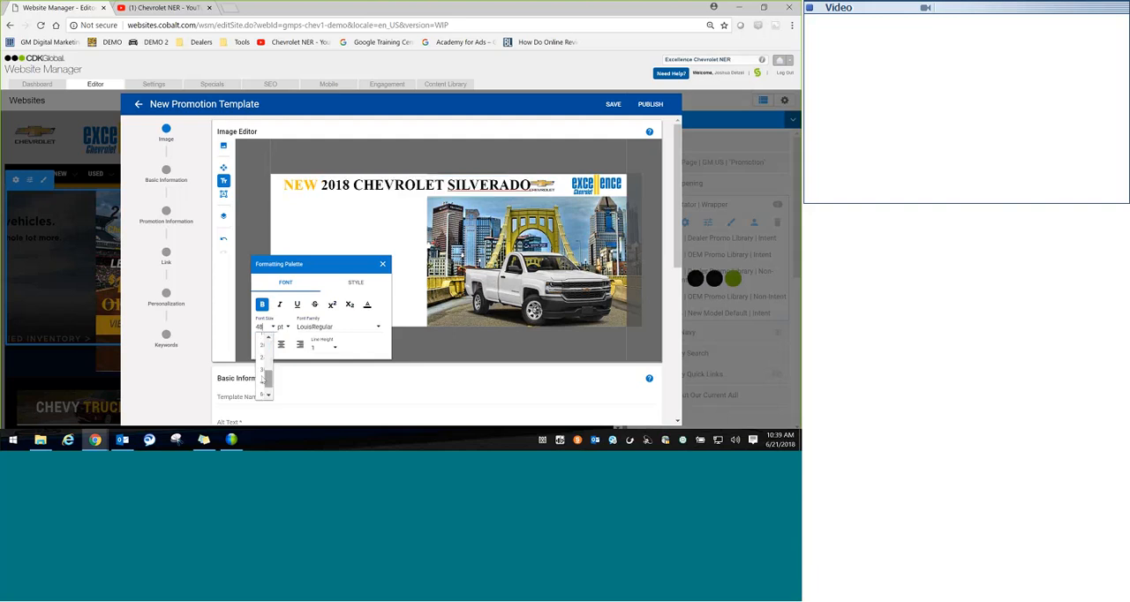
pyautogui.click(262, 382)
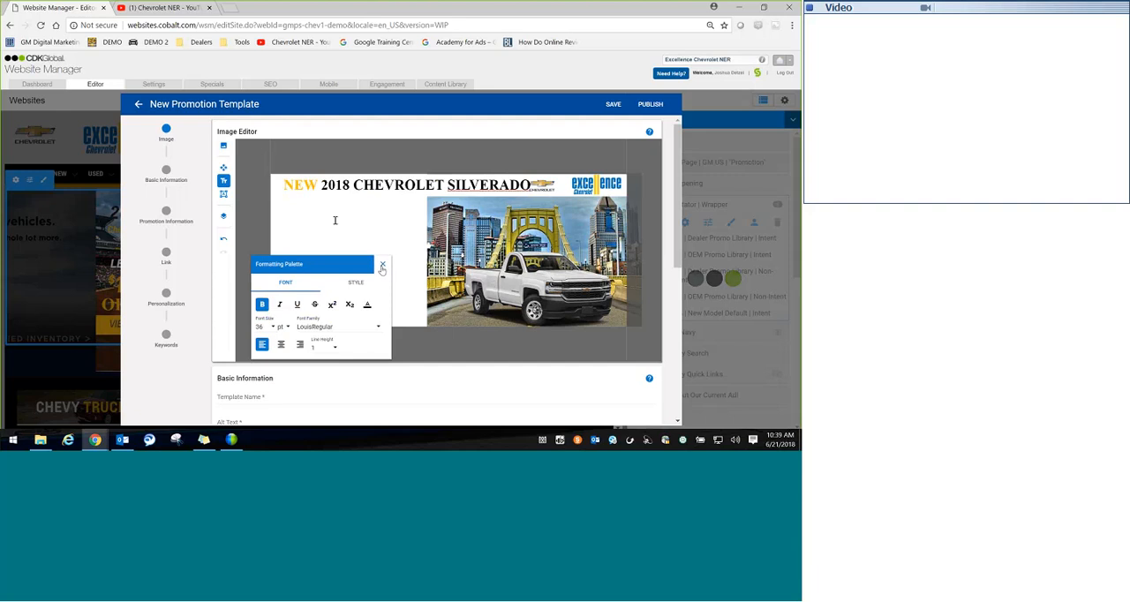
# Step: Shift the headline text box slightly to the right within the header strip
pyautogui.click(382, 265)
pyautogui.click(356, 188)
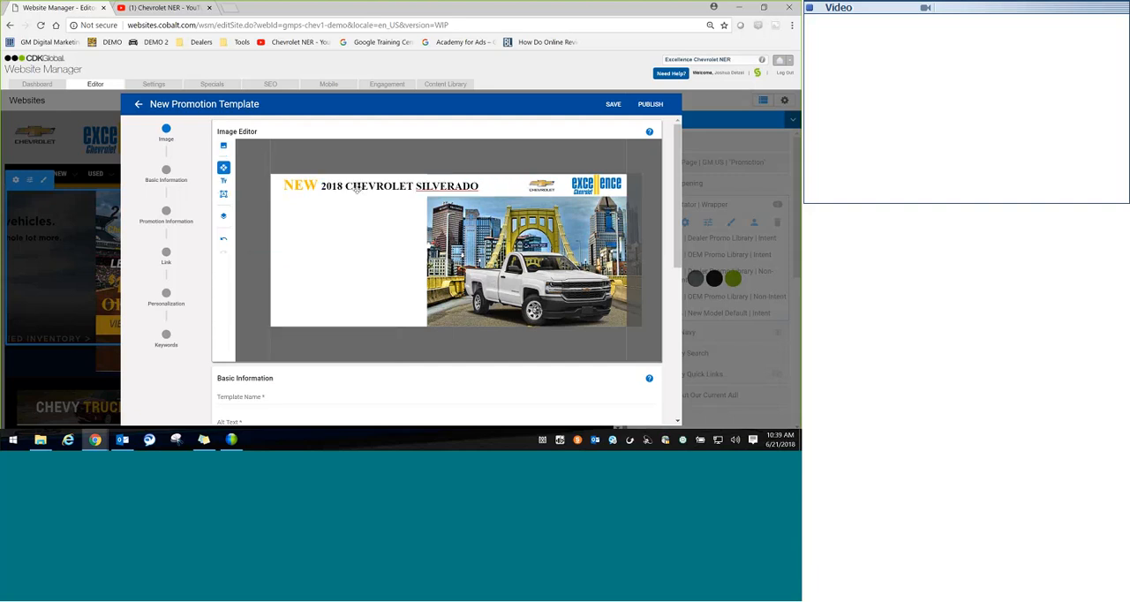
pyautogui.click(356, 189)
pyautogui.moveTo(358, 187); pyautogui.dragTo(370, 186)
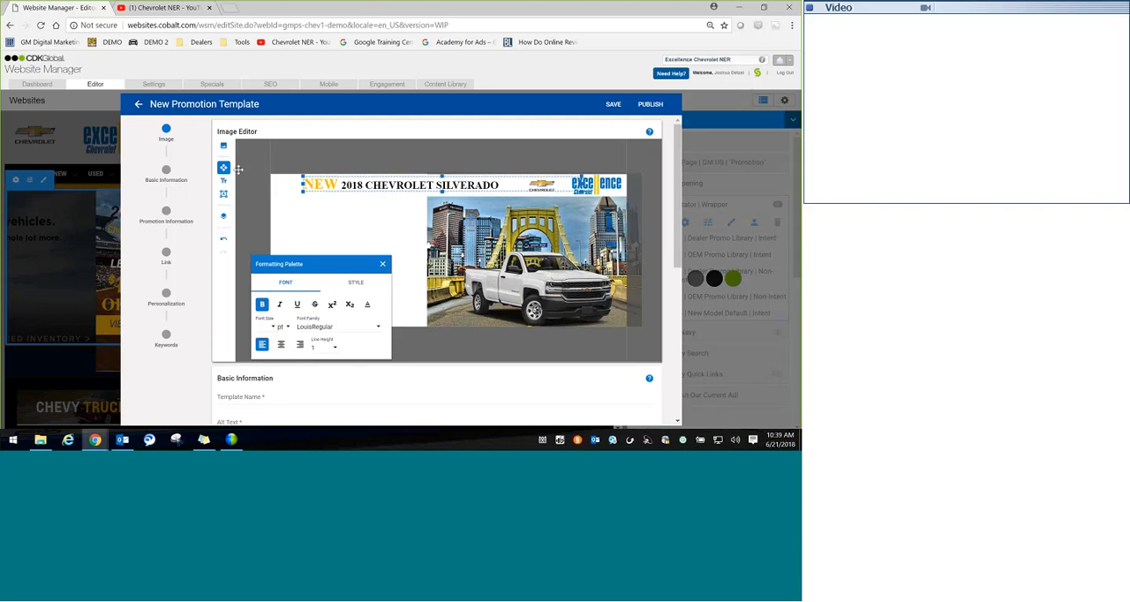
# Step: Add a rectangle shape in the white panel beside the truck photo, just below the headline, and stretch it across most of the panel
pyautogui.click(224, 194)
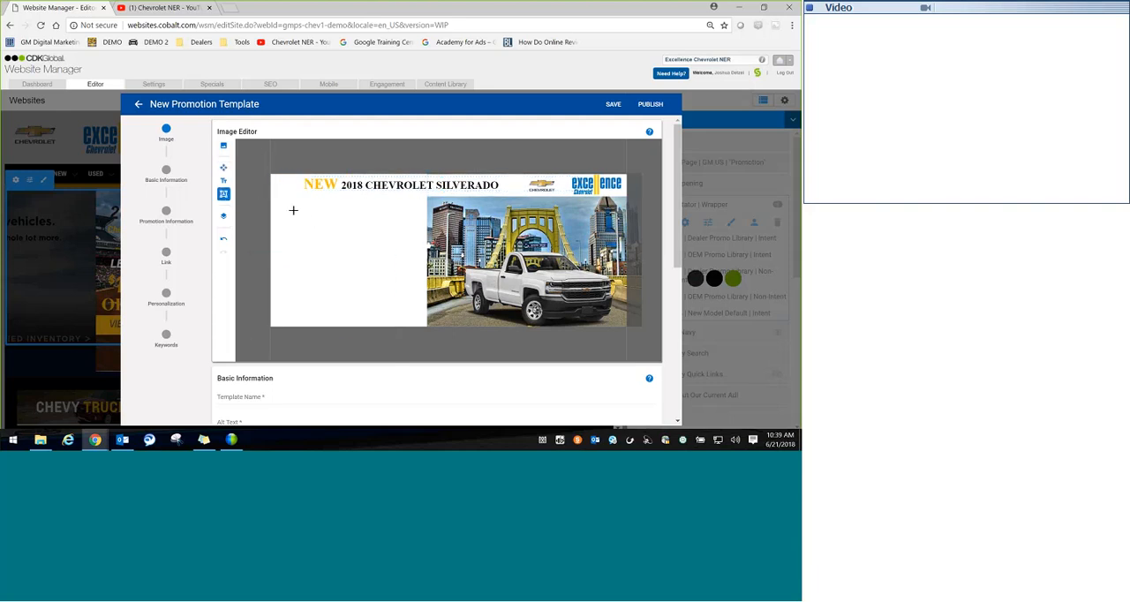
pyautogui.click(298, 221)
pyautogui.click(224, 167)
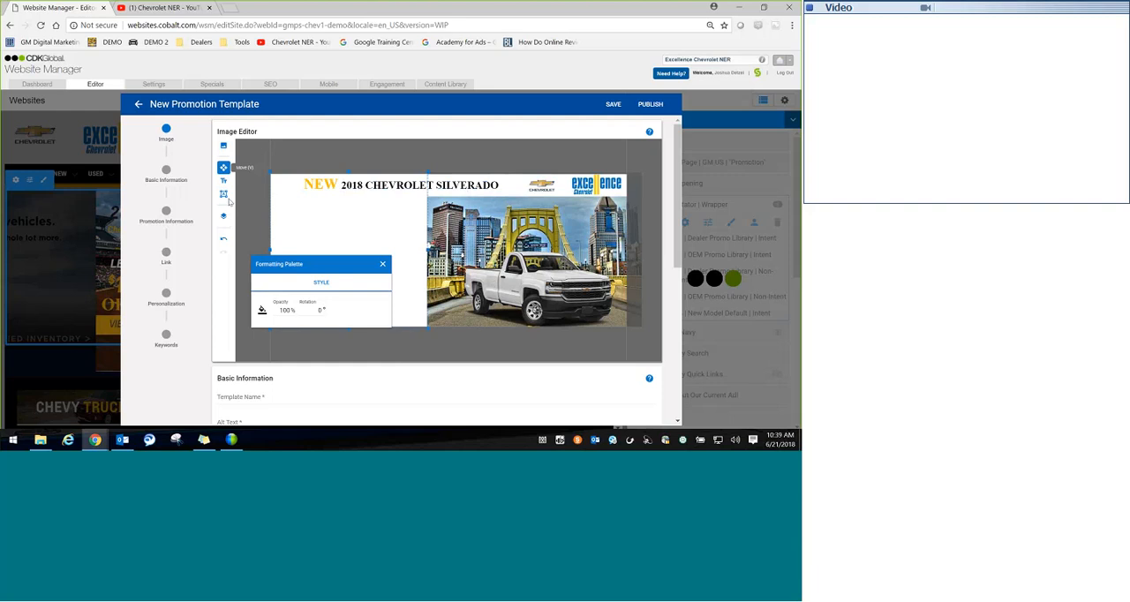
pyautogui.click(223, 194)
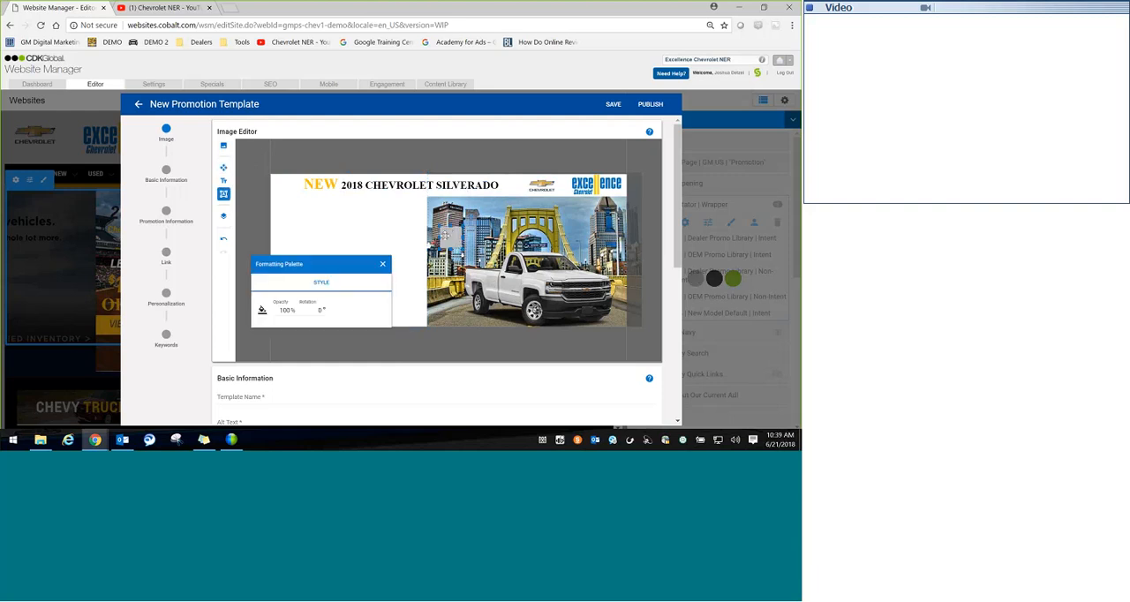
pyautogui.moveTo(445, 235); pyautogui.dragTo(403, 212)
pyautogui.click(383, 264)
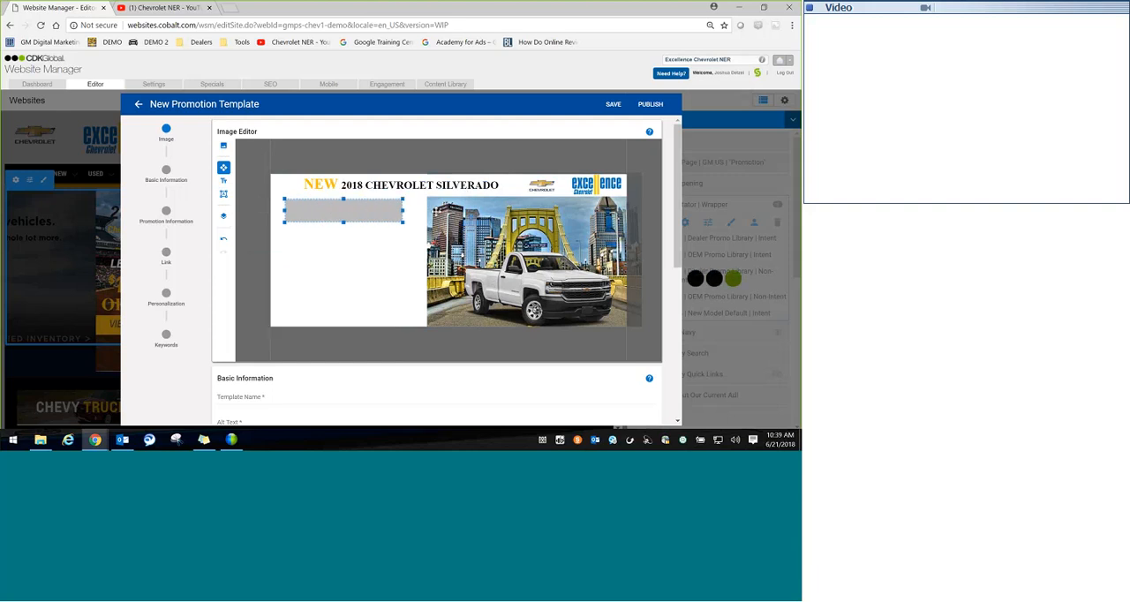
pyautogui.click(249, 180)
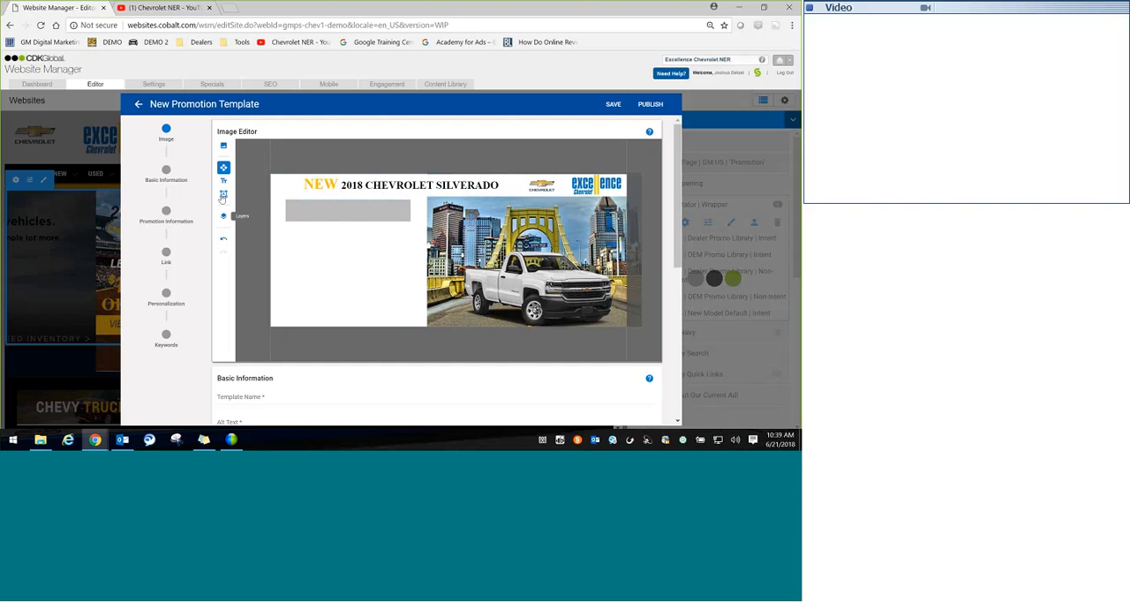
# Step: Add a second rectangle of similar size in the lower part of the white panel, beneath the first one
pyautogui.click(223, 194)
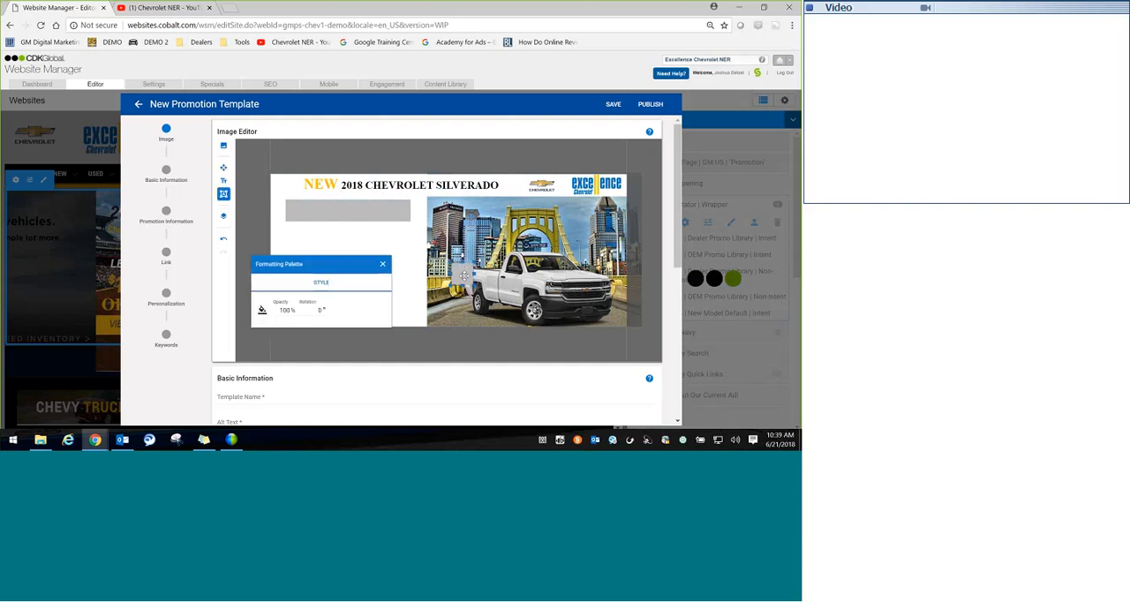
pyautogui.moveTo(464, 275); pyautogui.dragTo(333, 278)
pyautogui.moveTo(330, 264); pyautogui.dragTo(549, 275)
pyautogui.moveTo(314, 276); pyautogui.dragTo(412, 279)
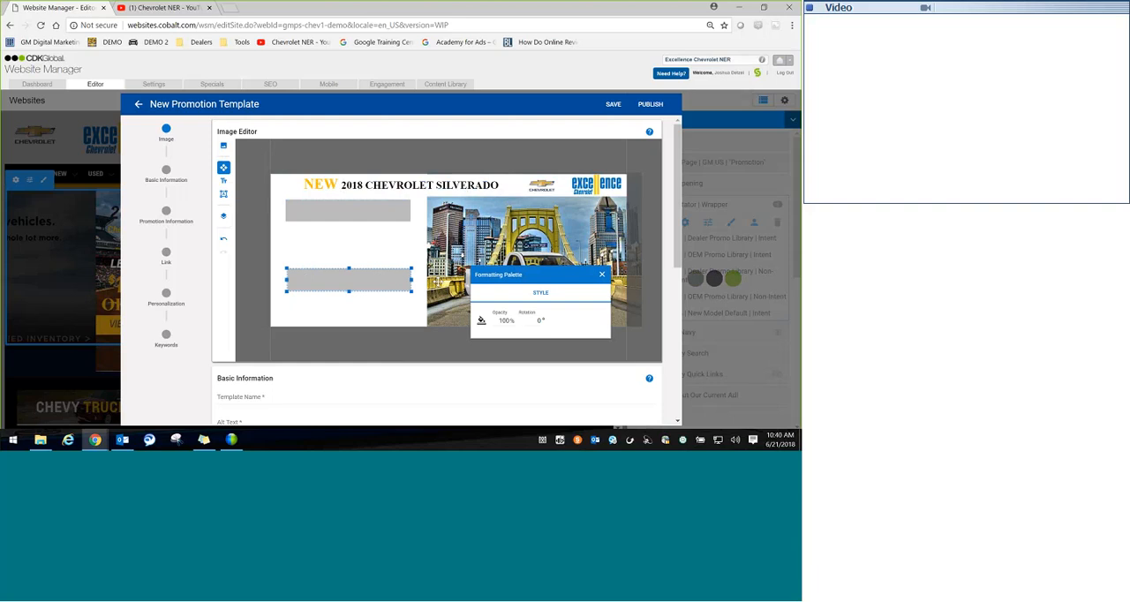
pyautogui.click(437, 281)
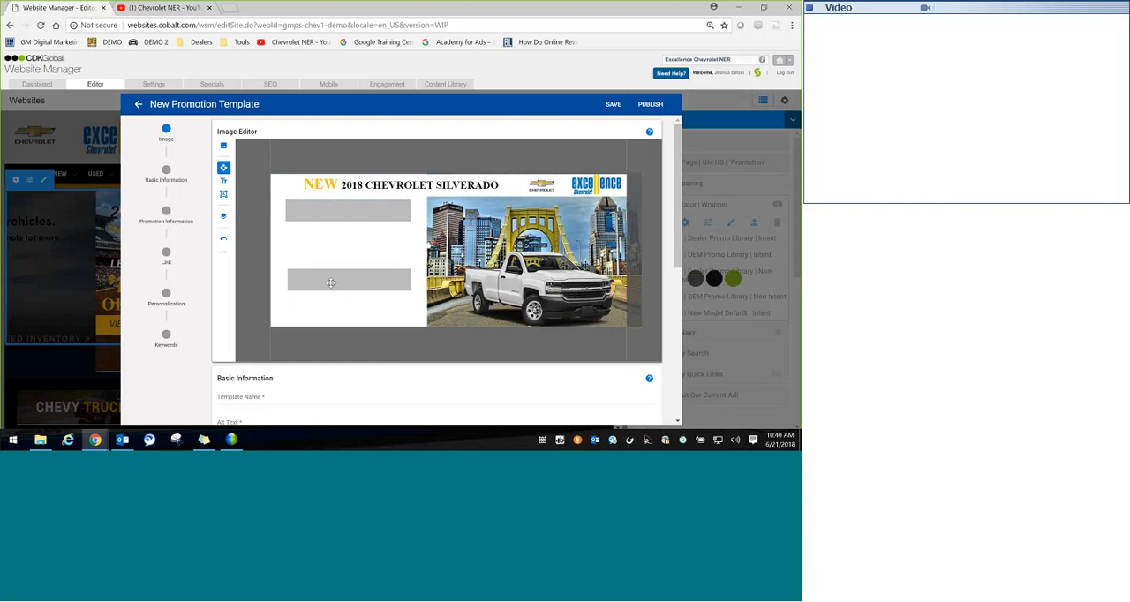
# Step: Line up the lower rectangle's left edge with the upper one and fill both rectangles with black
pyautogui.click(330, 282)
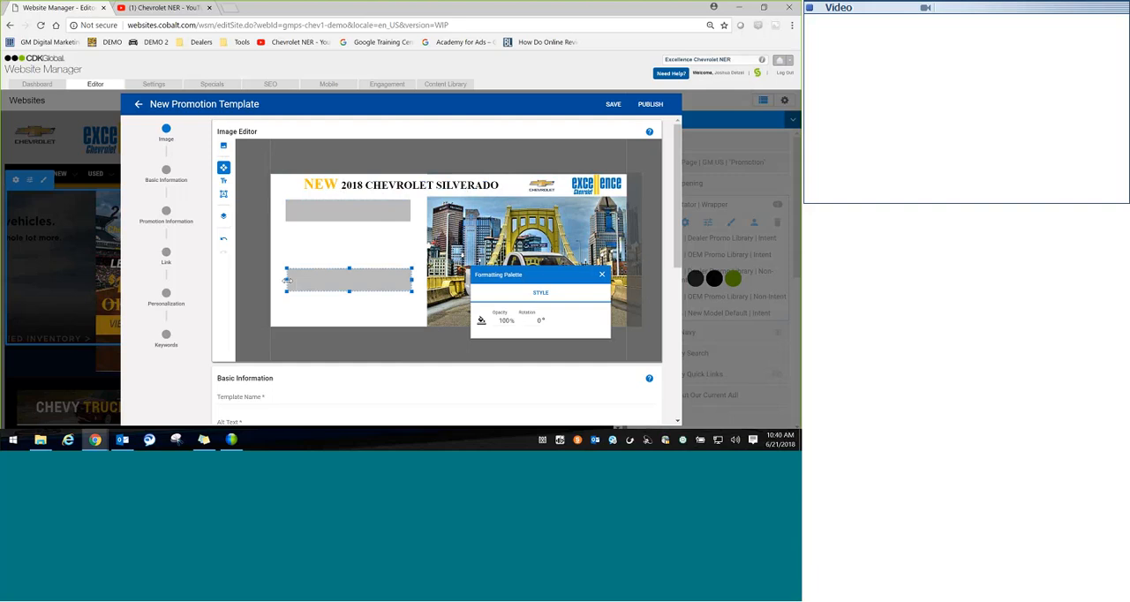
pyautogui.click(347, 210)
pyautogui.click(481, 320)
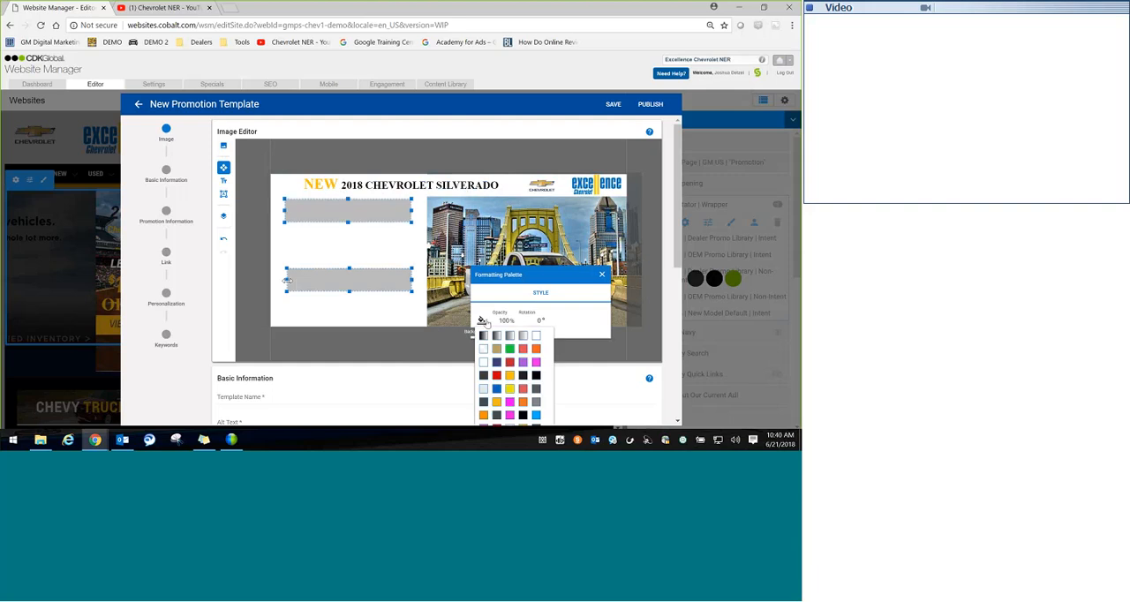
pyautogui.click(460, 369)
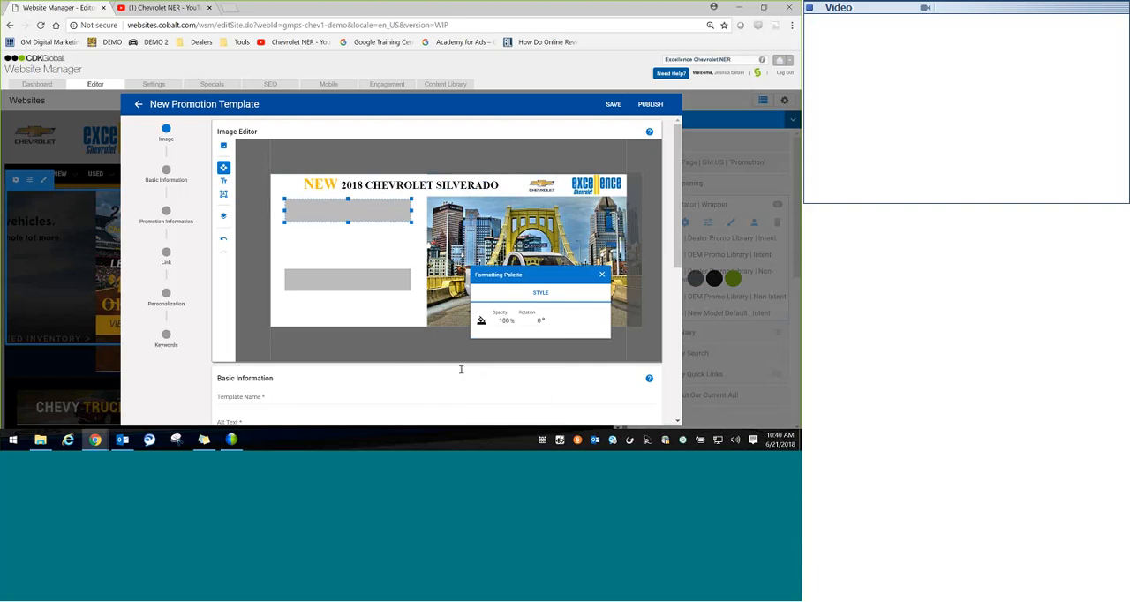
pyautogui.click(348, 280)
pyautogui.click(481, 320)
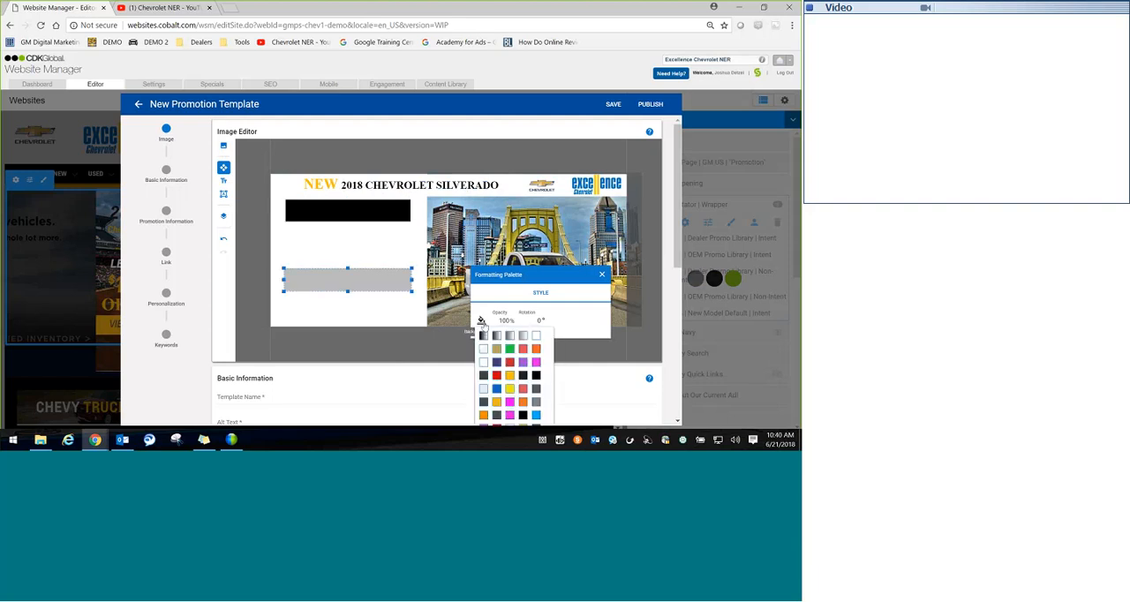
pyautogui.click(484, 335)
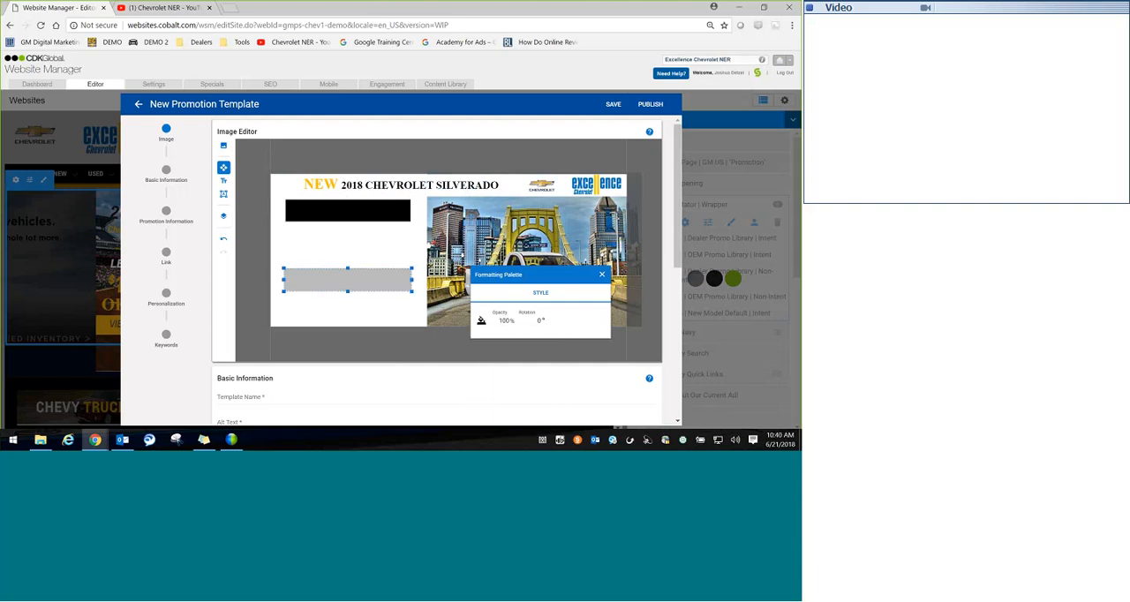
# Step: Start the Text tool and set its font colour to golden yellow for text over the black rectangles
pyautogui.click(223, 180)
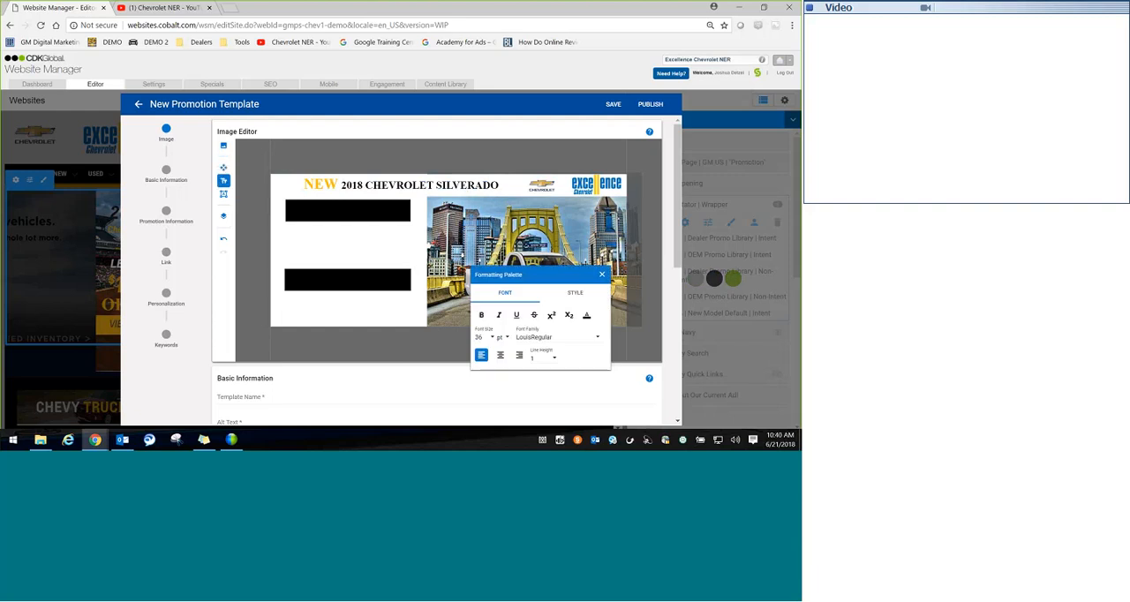
pyautogui.click(587, 316)
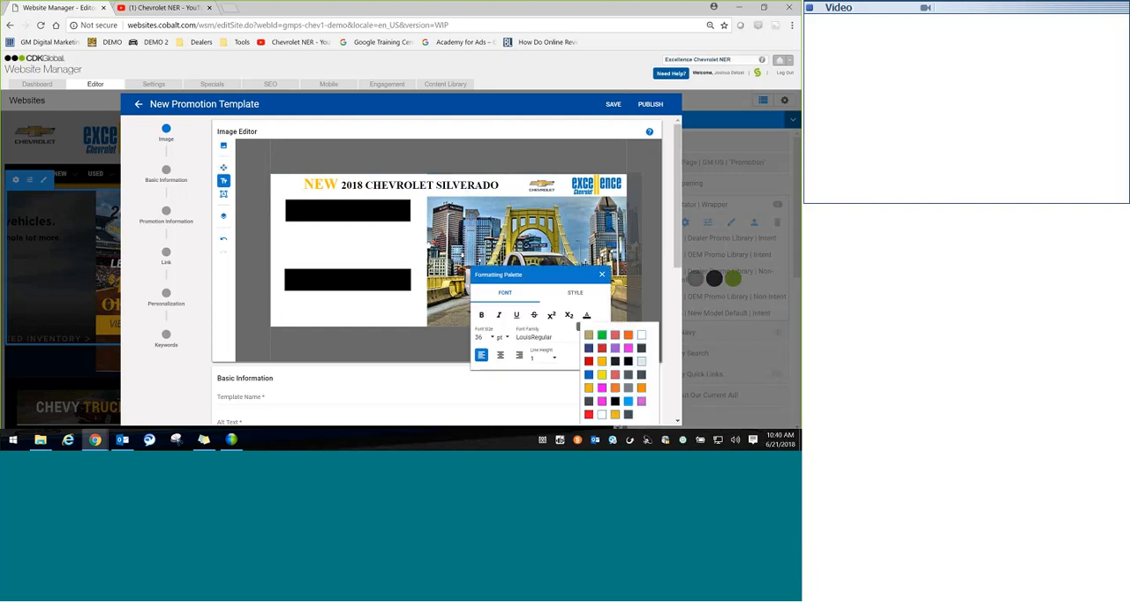
pyautogui.click(588, 375)
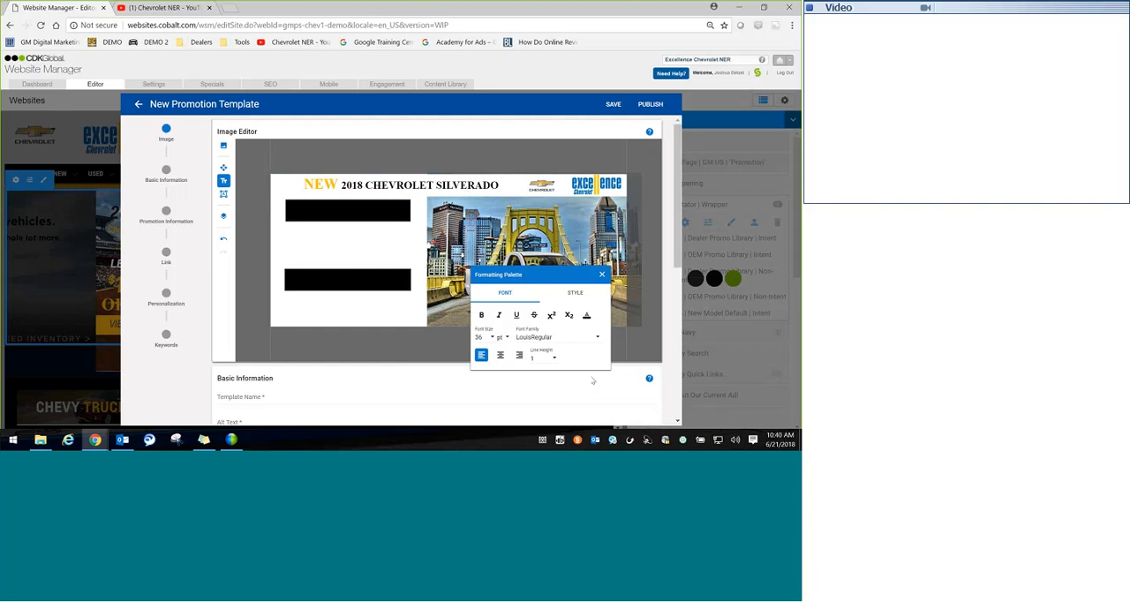
pyautogui.click(587, 316)
pyautogui.click(602, 363)
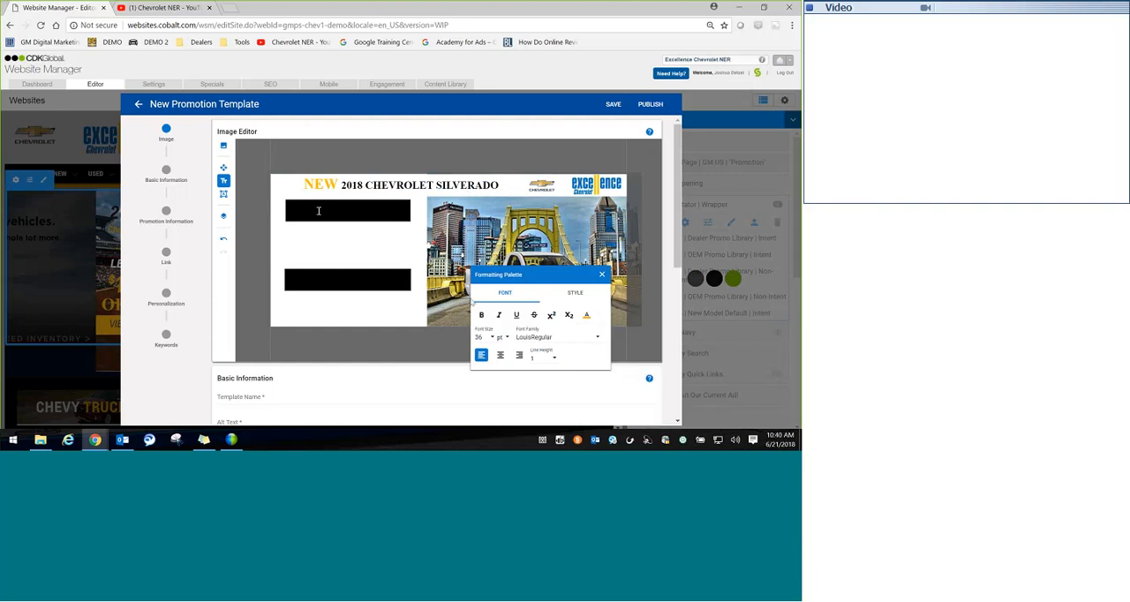
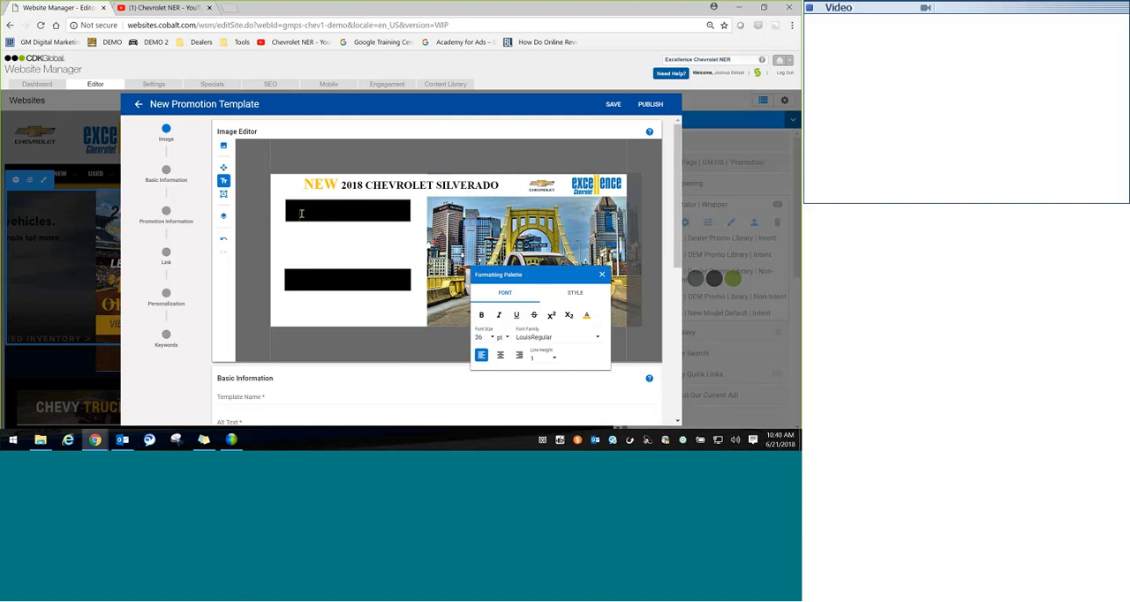
# Step: Enter the text "LEASE FROM" in bold and centre it on the upper black rectangle
pyautogui.write('LEASE FRO')
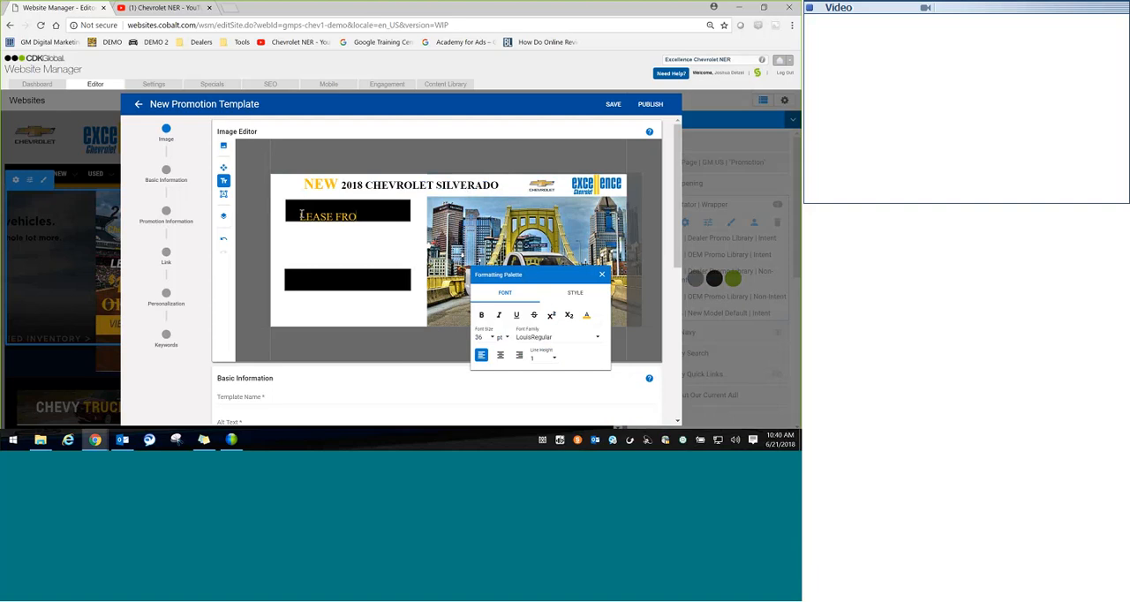
pyautogui.write('M')
pyautogui.click(484, 315)
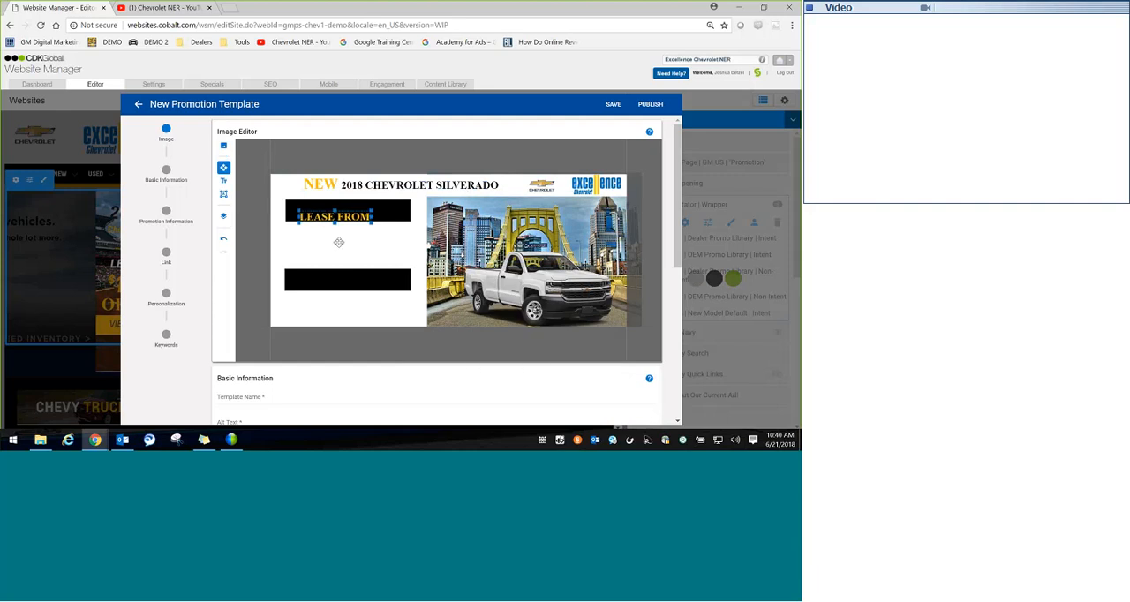
pyautogui.click(347, 209)
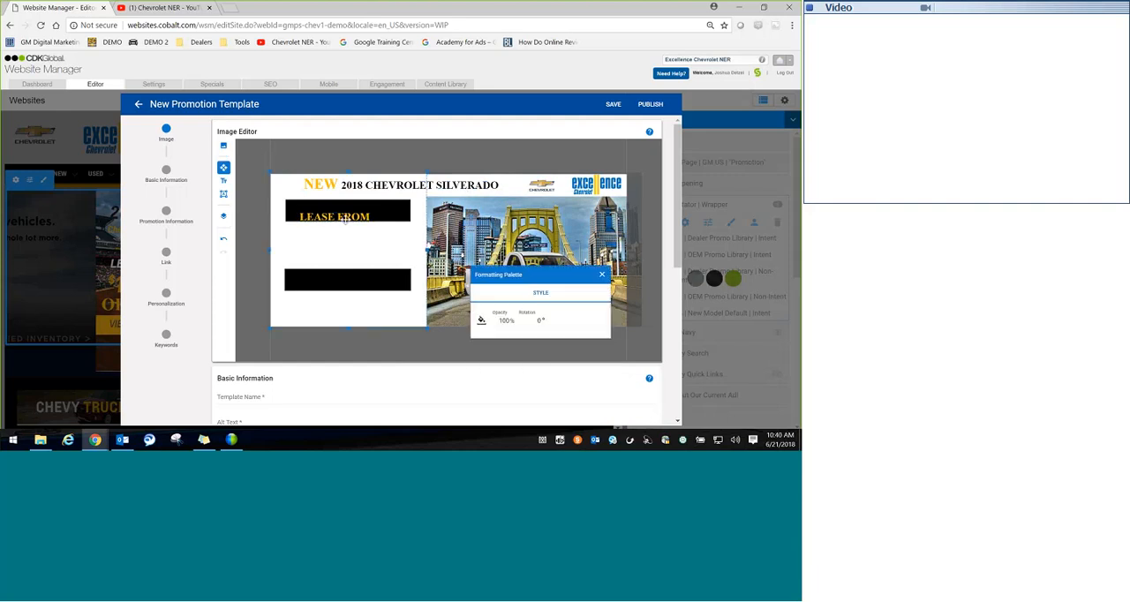
pyautogui.click(354, 210)
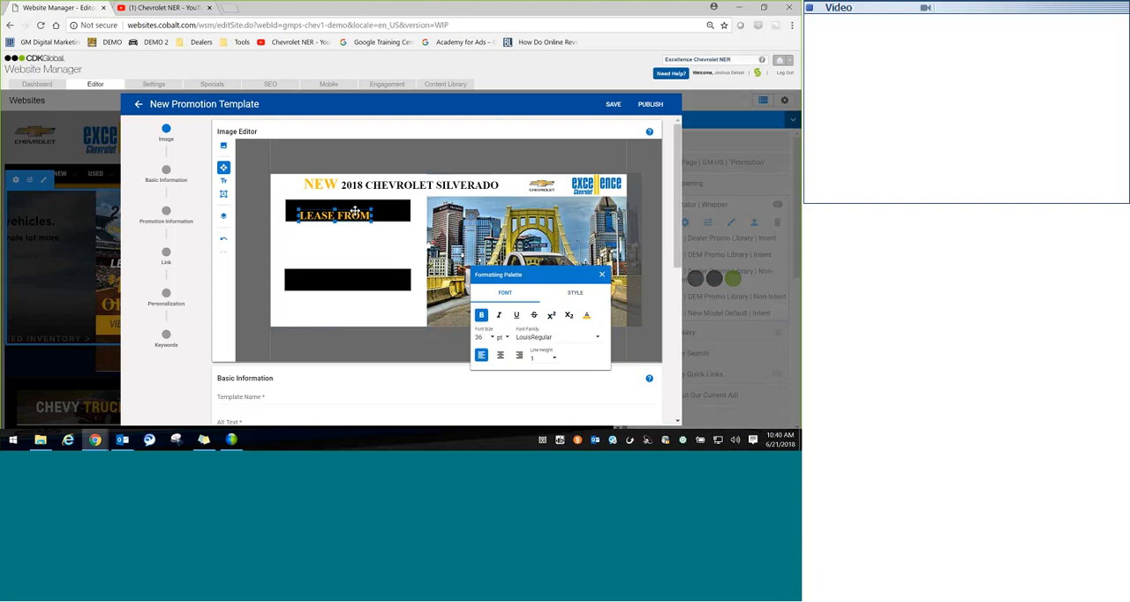
pyautogui.moveTo(355, 212); pyautogui.dragTo(365, 207)
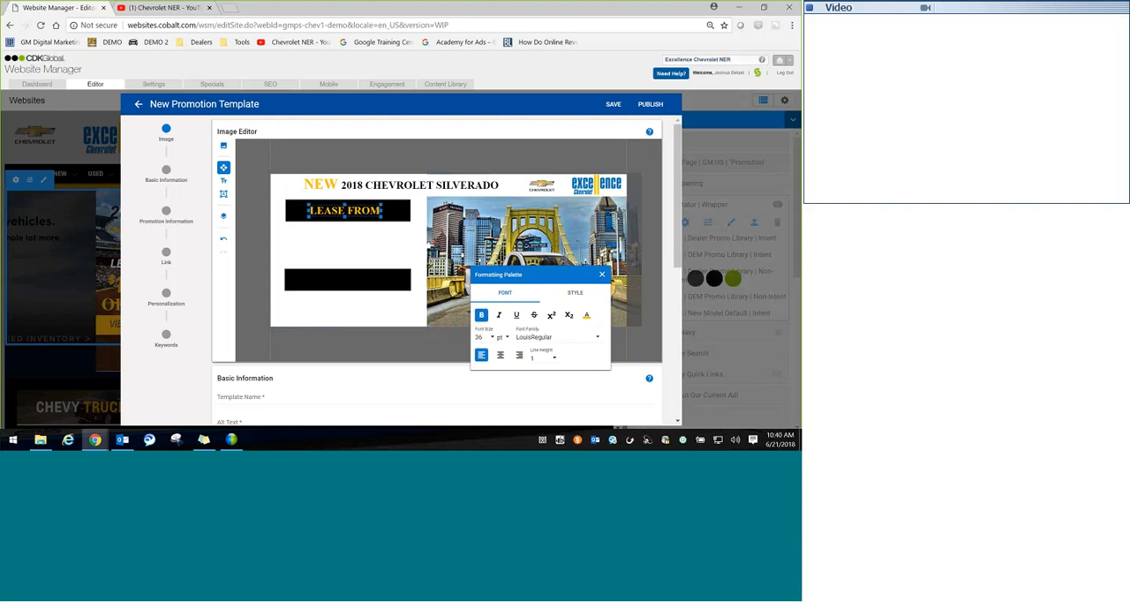
# Step: Look through the available font families for the "LEASE FROM" text without changing the font
pyautogui.click(554, 337)
pyautogui.moveTo(539, 274); pyautogui.dragTo(485, 152)
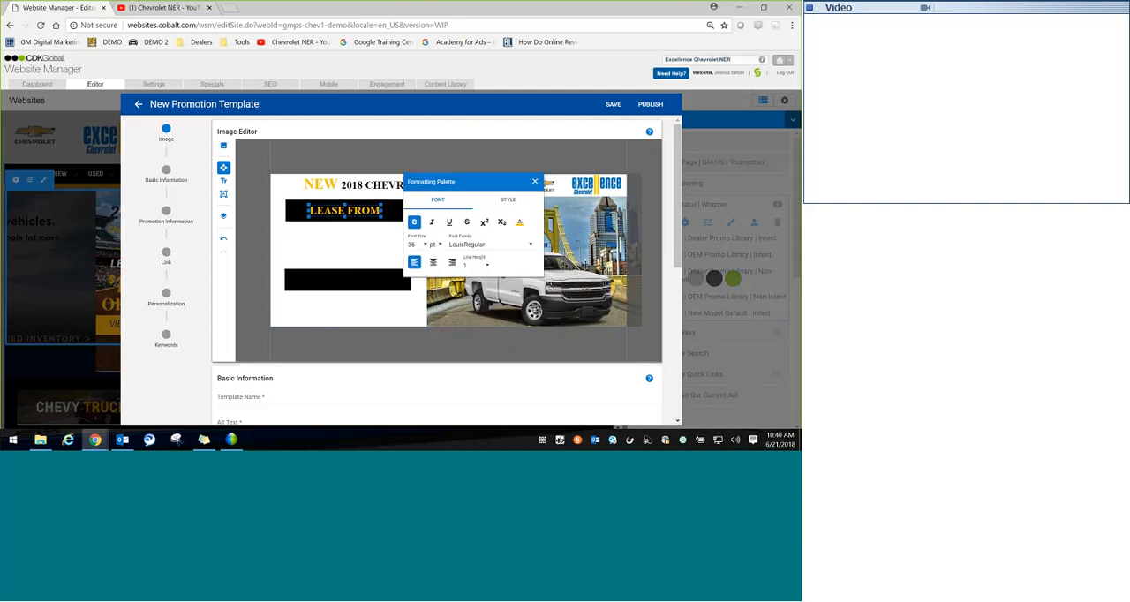
pyautogui.click(529, 245)
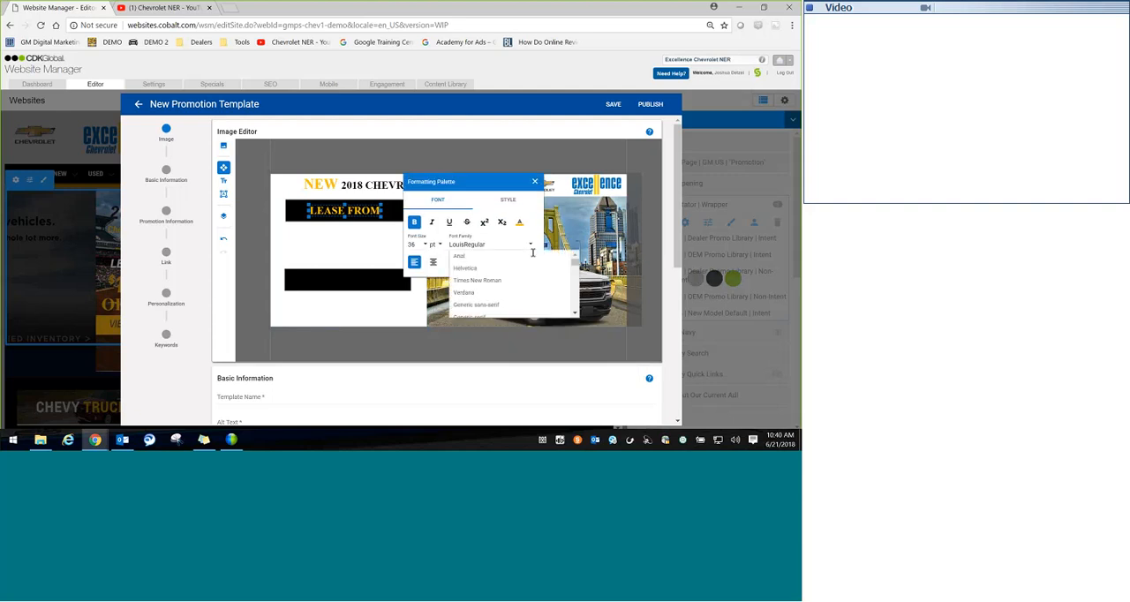
pyautogui.moveTo(575, 265); pyautogui.dragTo(578, 288)
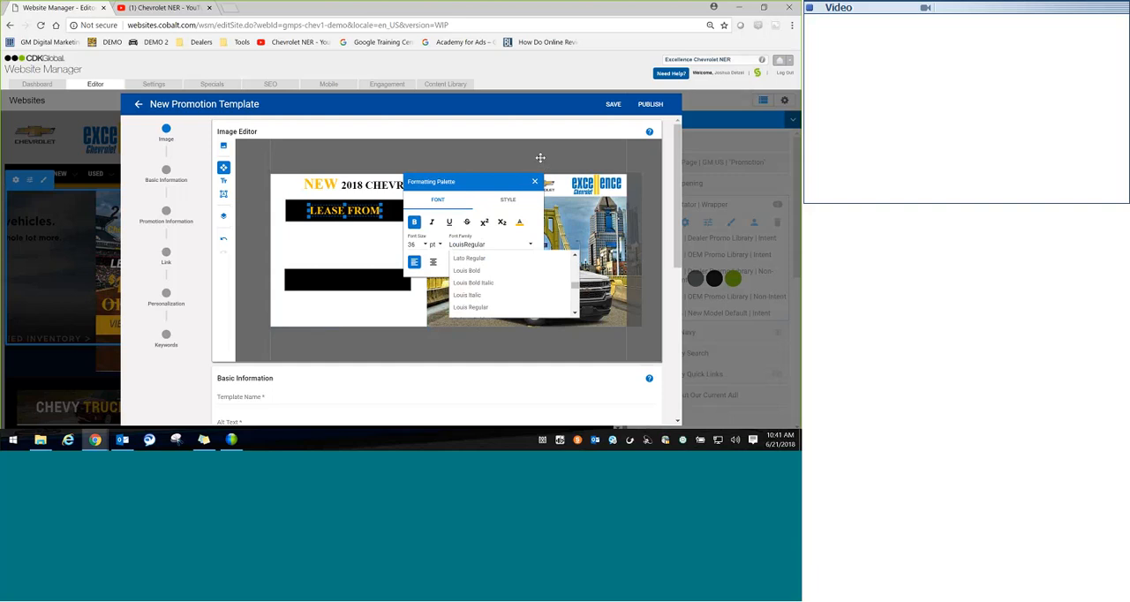
pyautogui.click(534, 182)
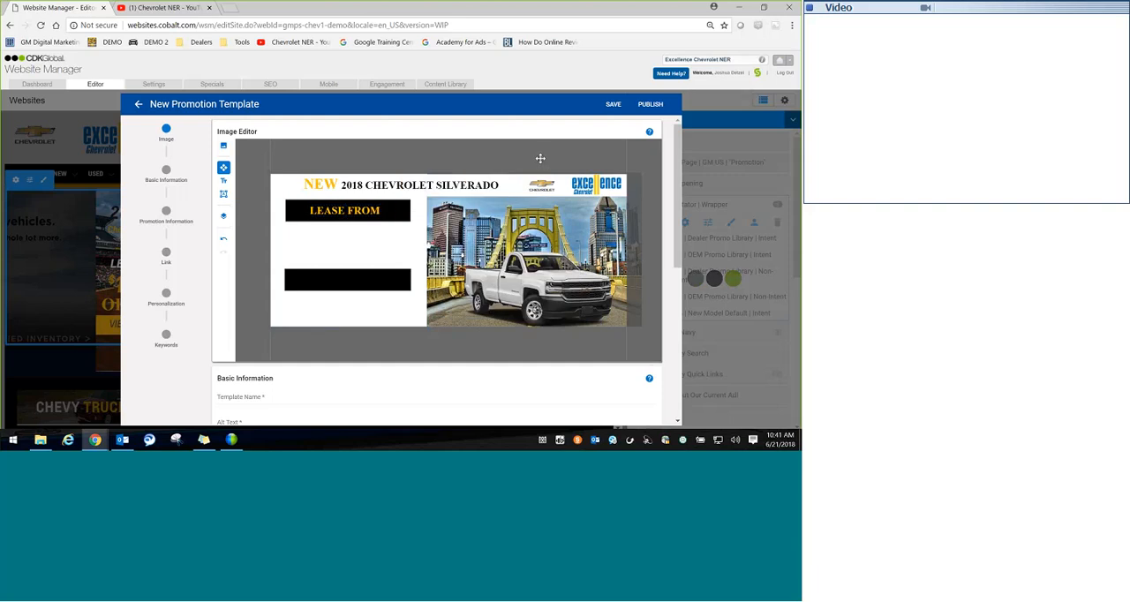
# Step: Add the price text "$199" in the white space between the two black rectangles
pyautogui.click(223, 180)
pyautogui.click(316, 238)
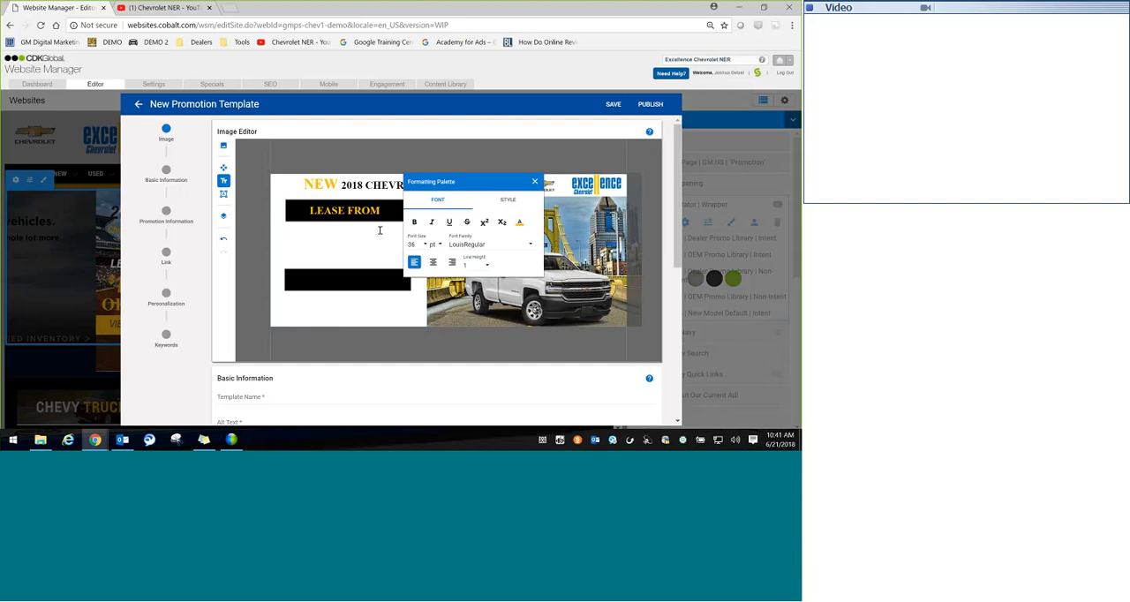
pyautogui.write('$199')
pyautogui.click(315, 246)
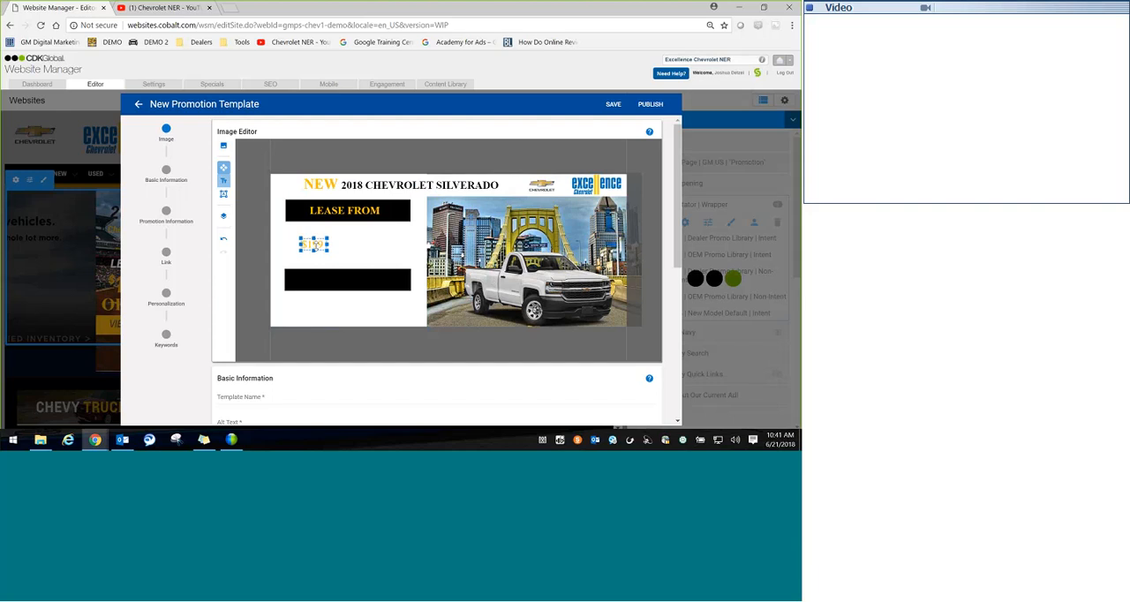
pyautogui.click(371, 260)
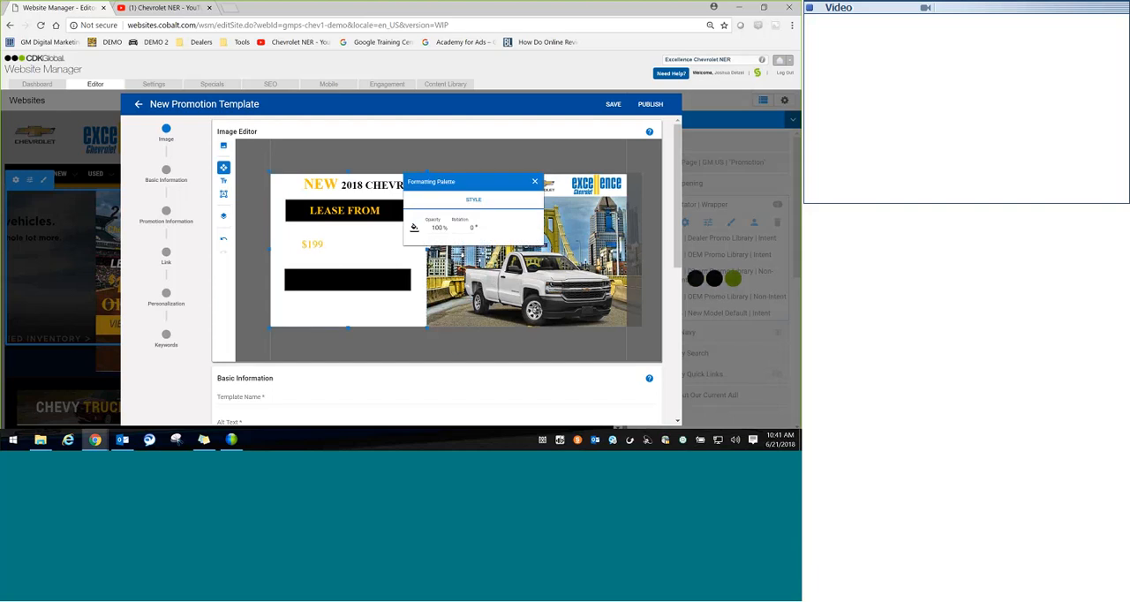
# Step: Make the "$199" text bold at 72 pt and move it just beneath the upper black rectangle, roughly centred
pyautogui.click(314, 246)
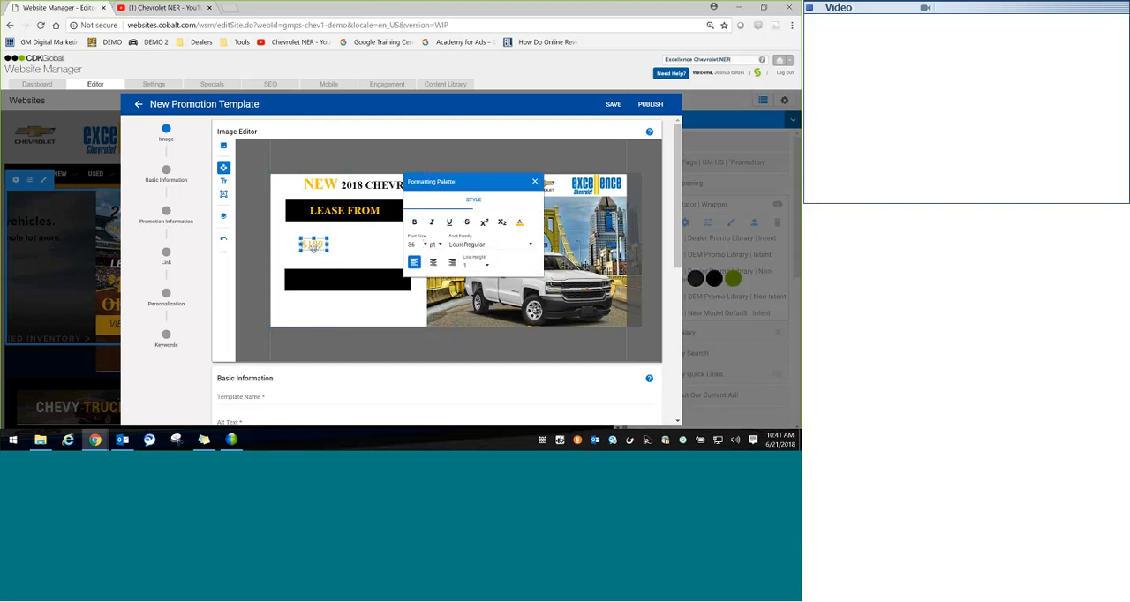
pyautogui.click(423, 244)
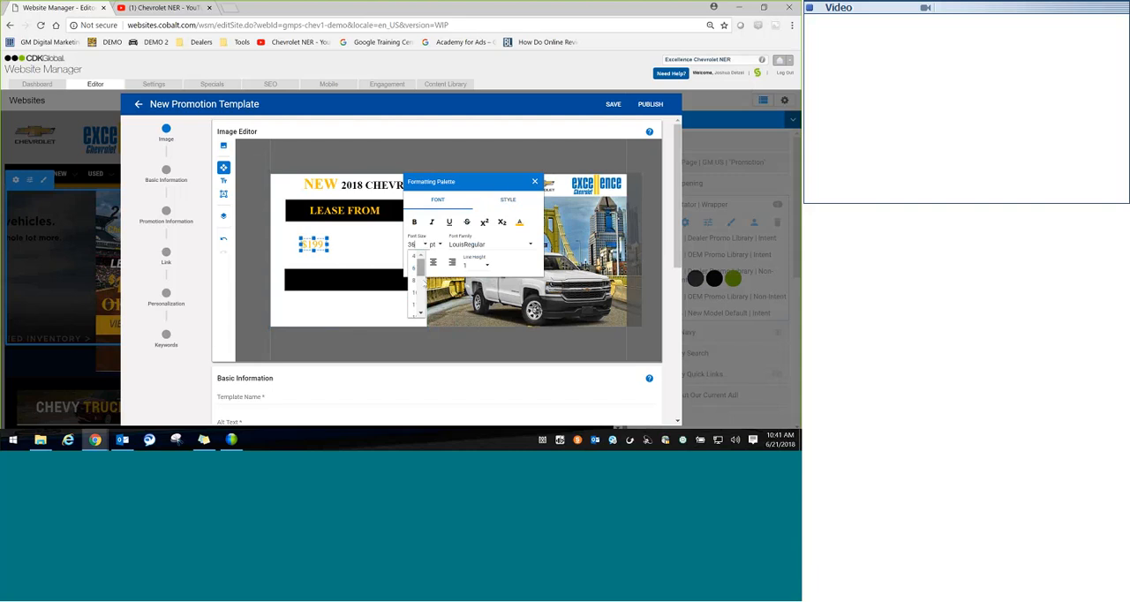
pyautogui.scroll(-3, 422, 283)
pyautogui.scroll(-2, 413, 300)
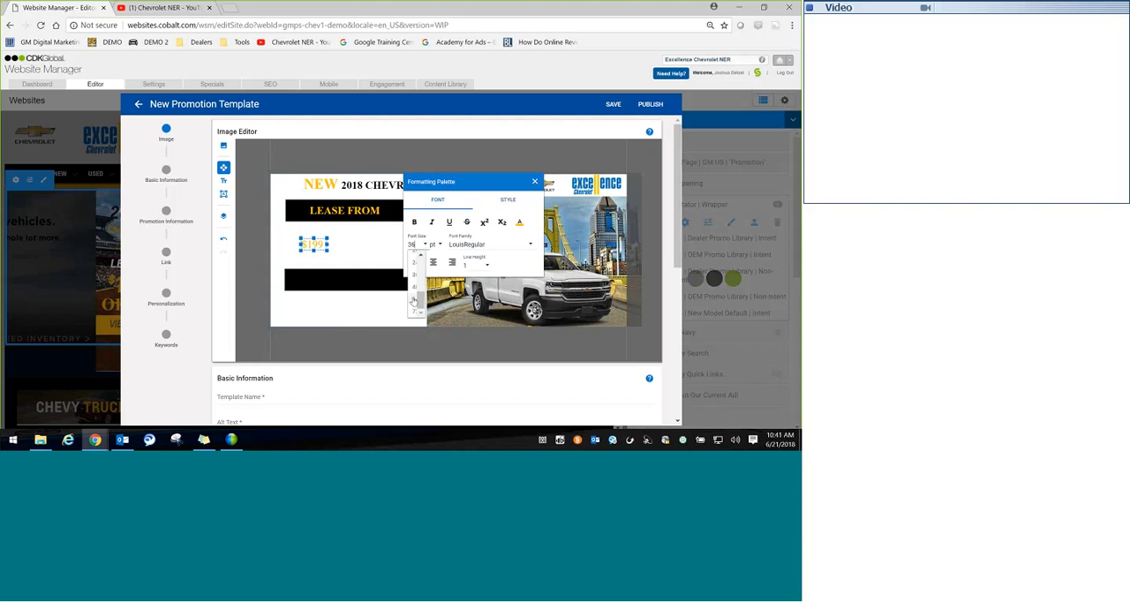
pyautogui.click(413, 300)
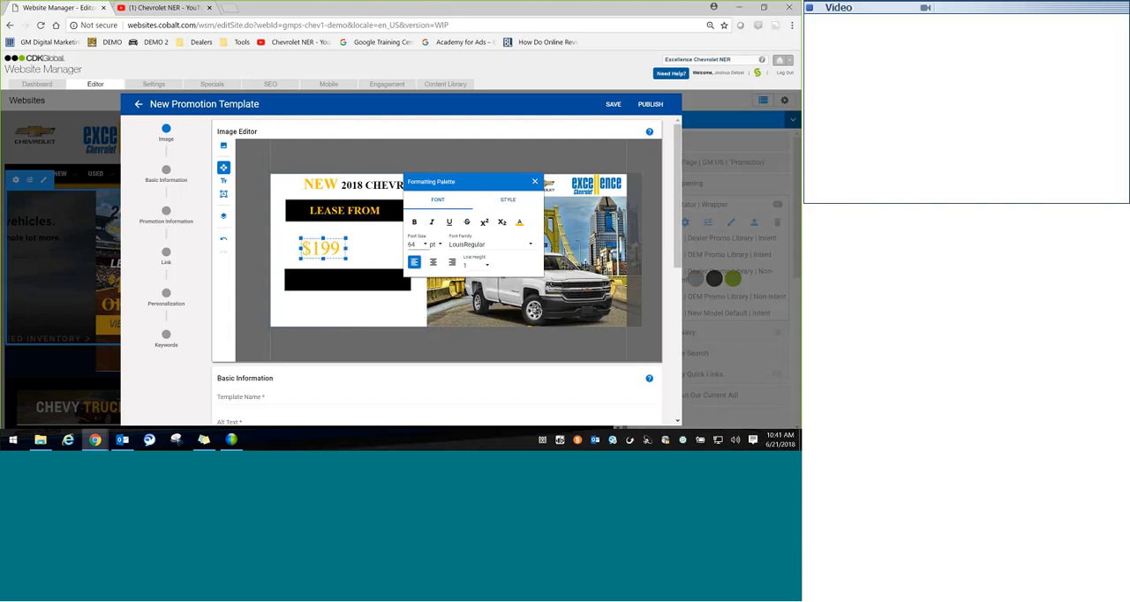
pyautogui.click(414, 223)
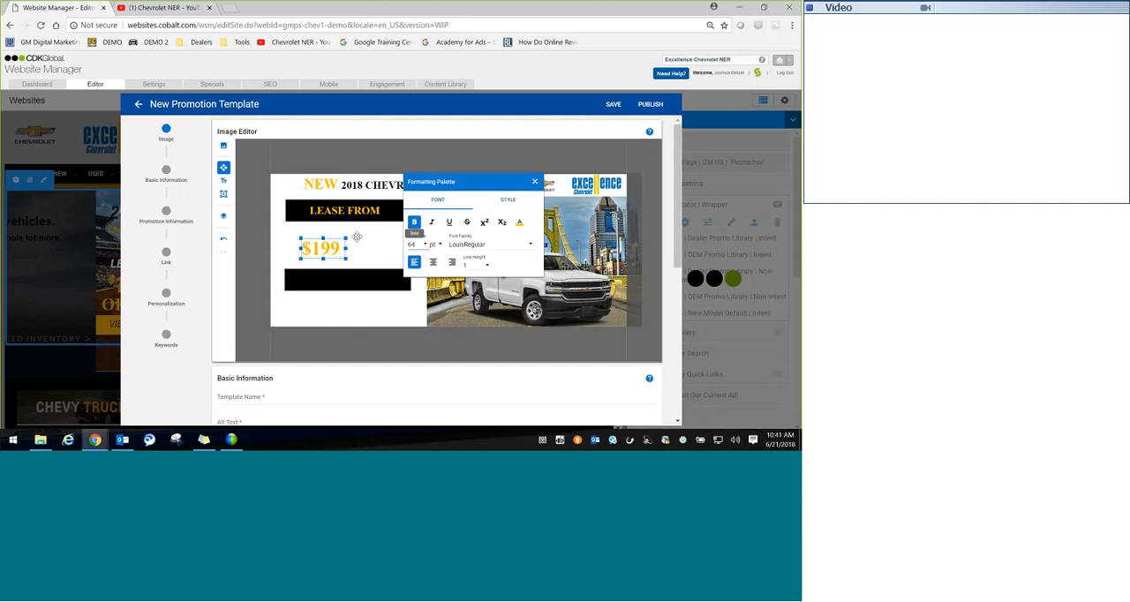
pyautogui.click(427, 245)
pyautogui.moveTo(422, 271); pyautogui.dragTo(426, 308)
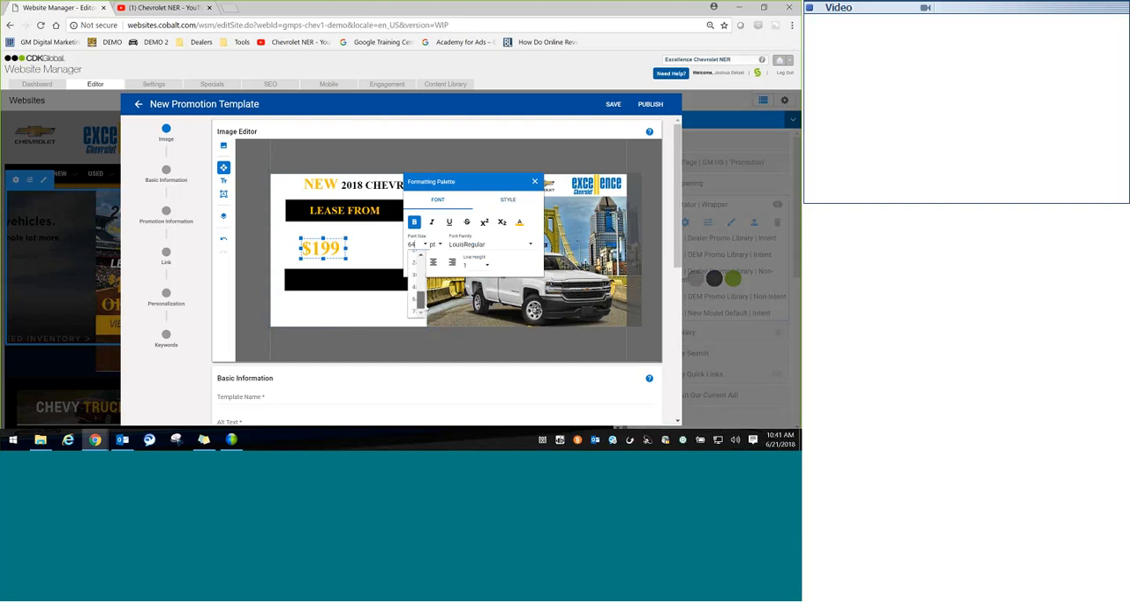
pyautogui.click(414, 310)
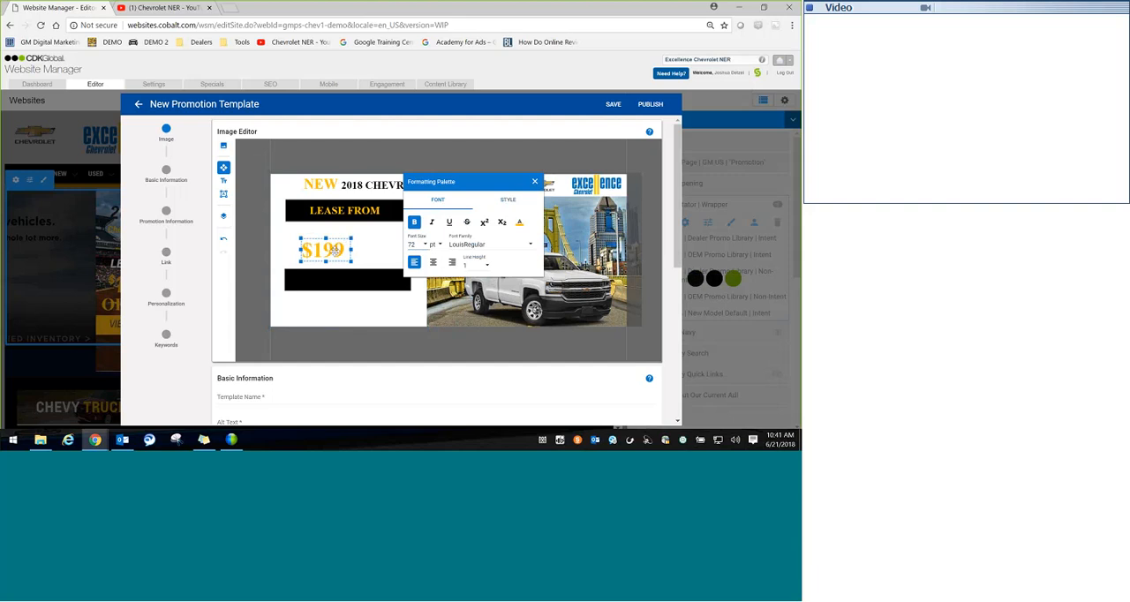
pyautogui.moveTo(338, 246); pyautogui.dragTo(350, 236)
# Step: Add the text "PER MONTH FOR 24 MONTHS" at 11 pt and place it directly beneath the "$199" price
pyautogui.click(282, 233)
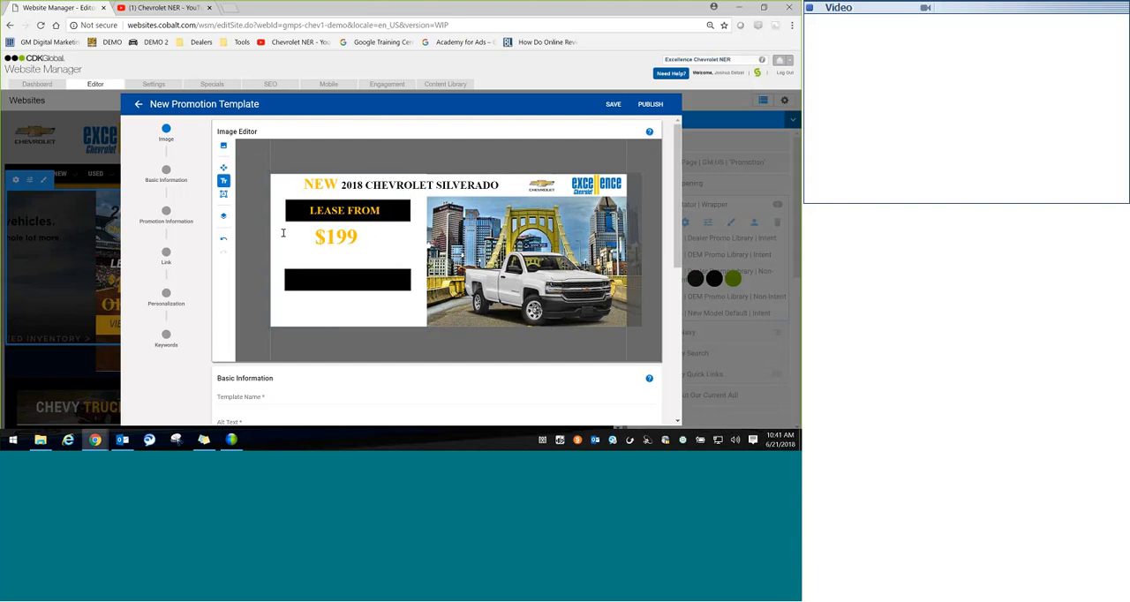
pyautogui.click(306, 261)
pyautogui.click(425, 243)
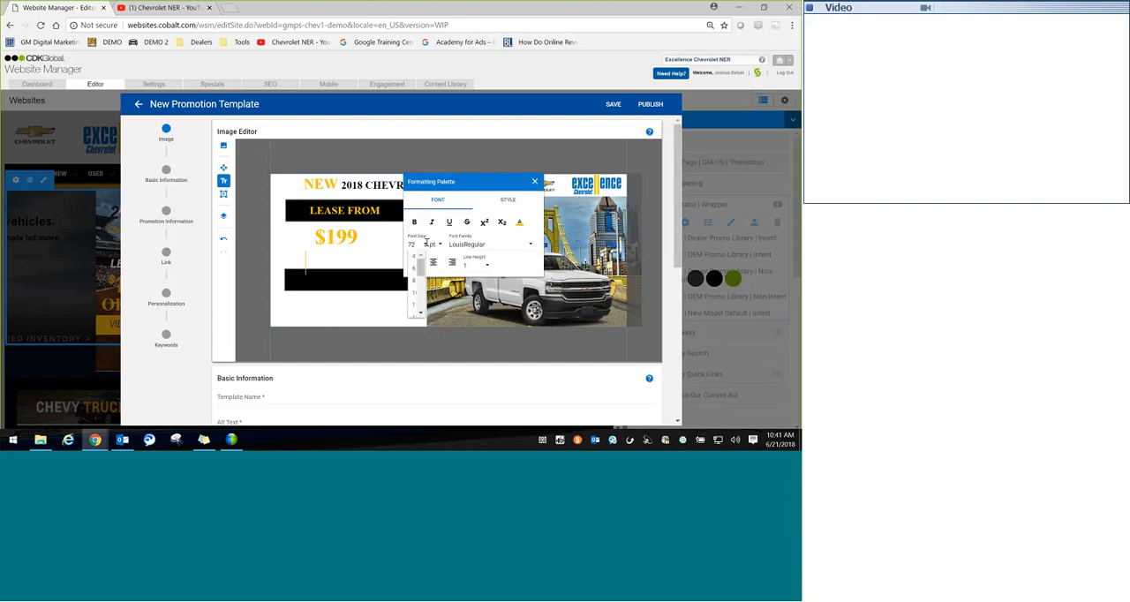
pyautogui.click(414, 304)
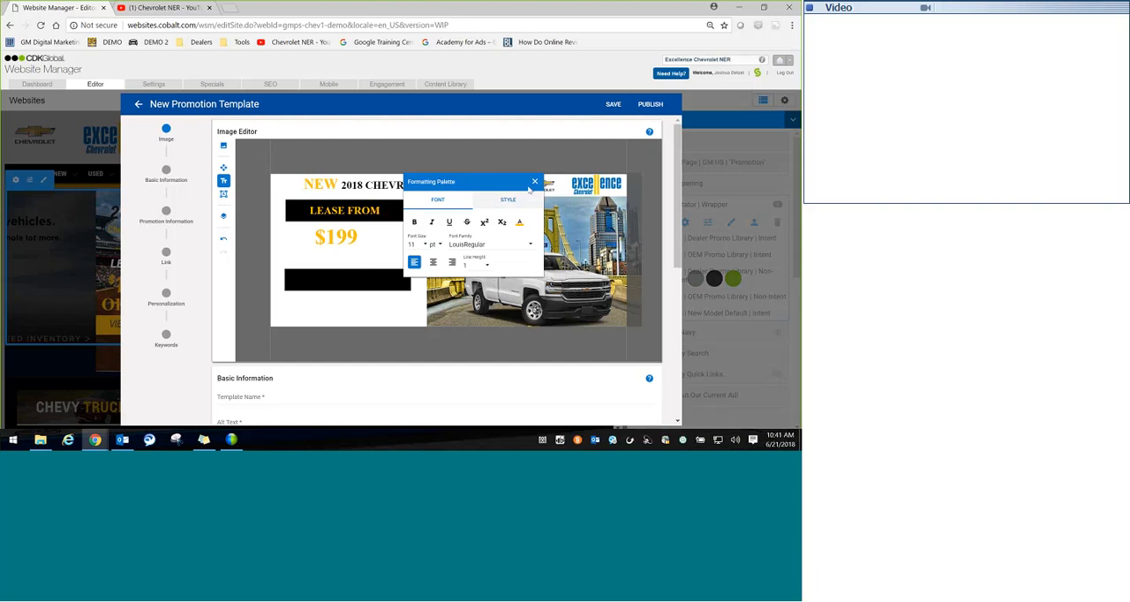
pyautogui.click(316, 256)
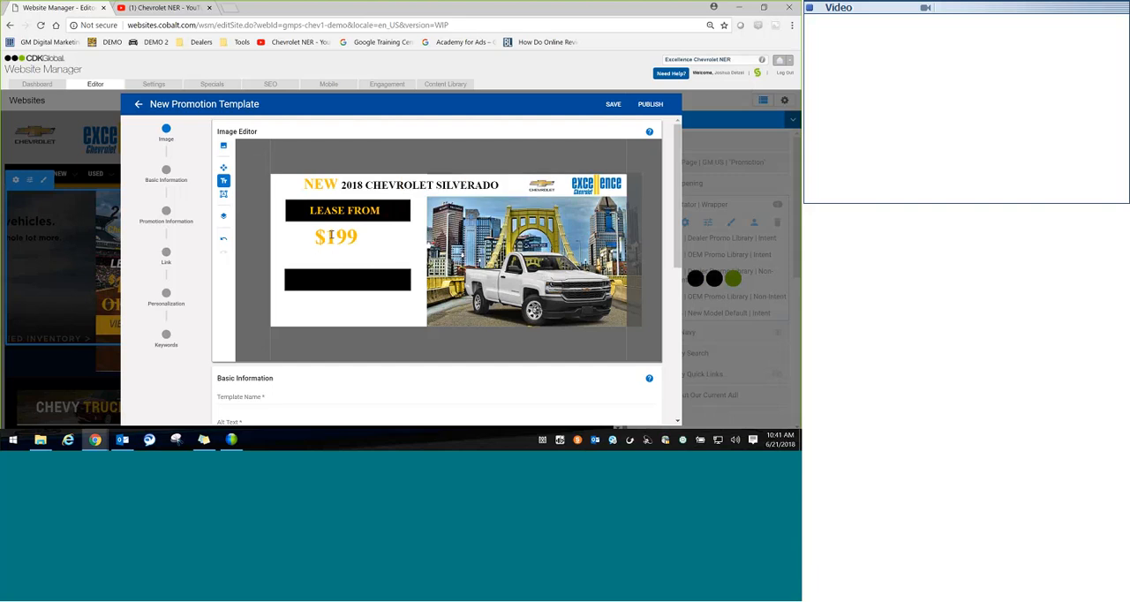
pyautogui.click(290, 259)
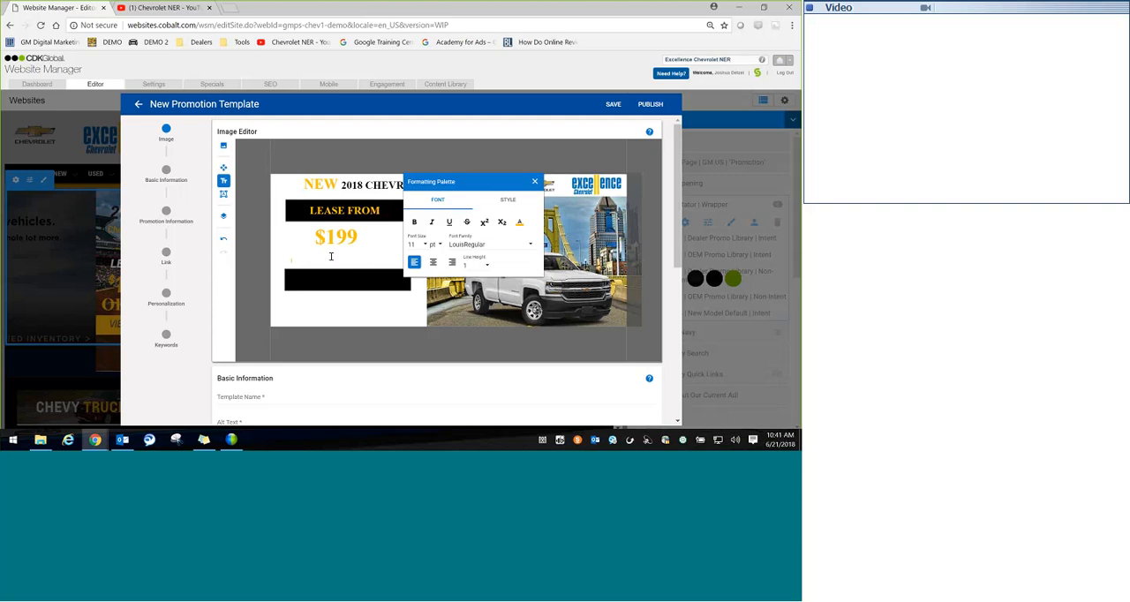
pyautogui.write('PER MONTH4 MONTHS')
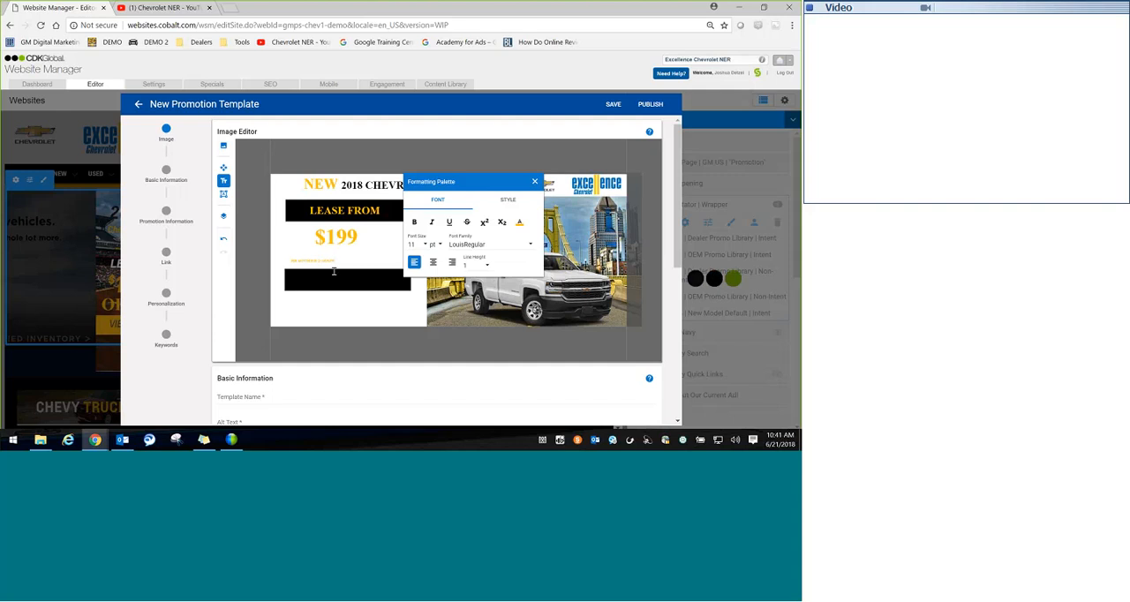
pyautogui.click(354, 323)
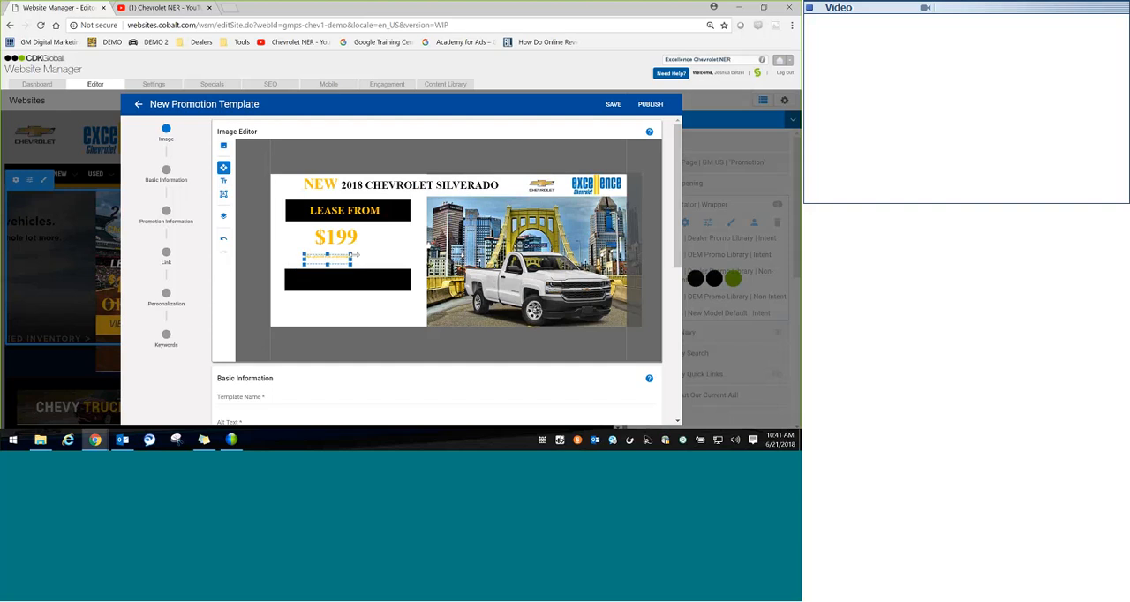
pyautogui.moveTo(356, 254); pyautogui.dragTo(364, 255)
# Step: Enlarge the "PER MONTH FOR 24 MONTHS" text to 20 pt and make it bold
pyautogui.doubleClick(335, 255)
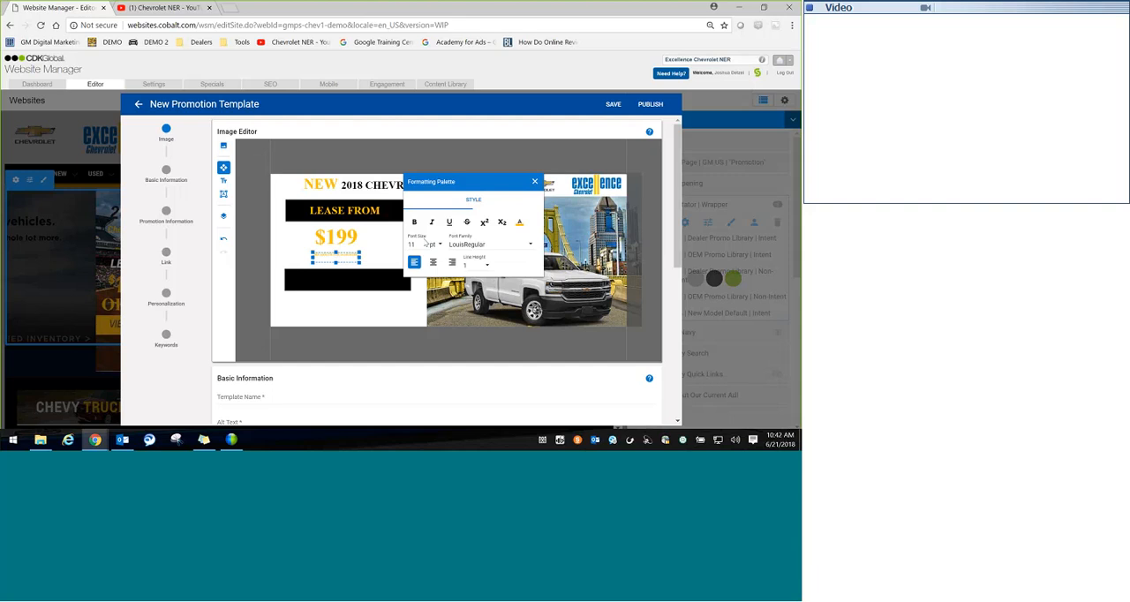
pyautogui.click(426, 244)
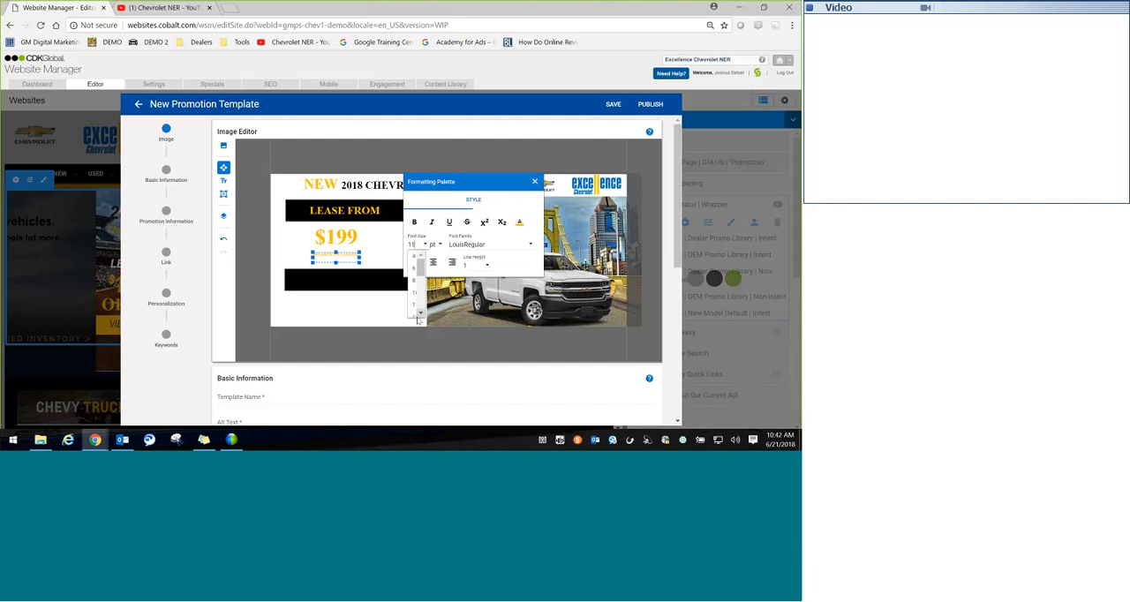
pyautogui.click(414, 316)
pyautogui.click(426, 245)
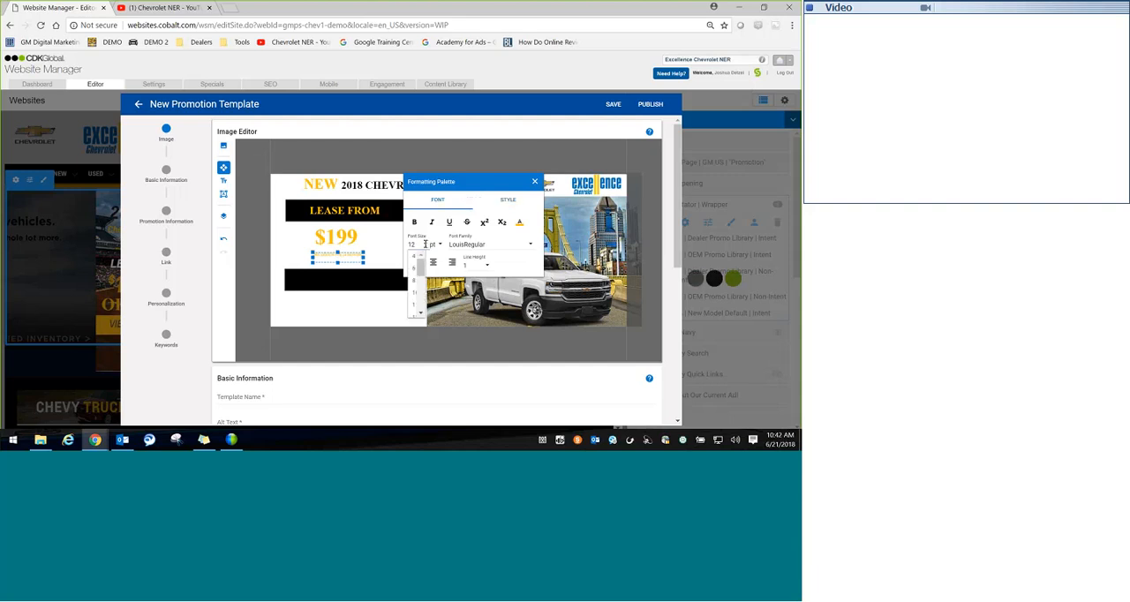
pyautogui.moveTo(420, 266); pyautogui.dragTo(421, 280)
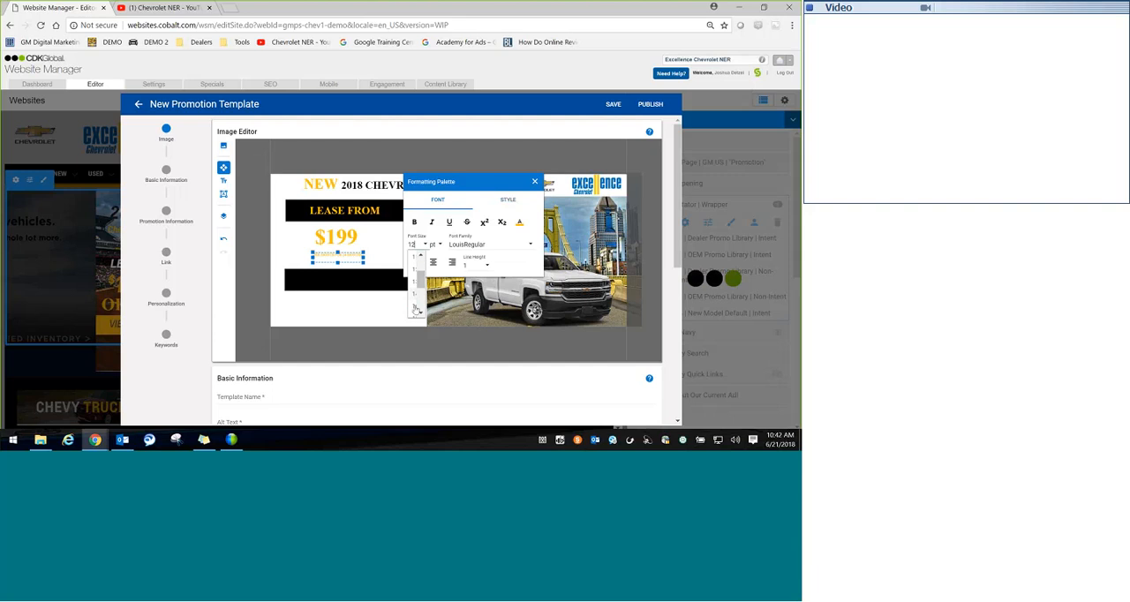
pyautogui.click(415, 307)
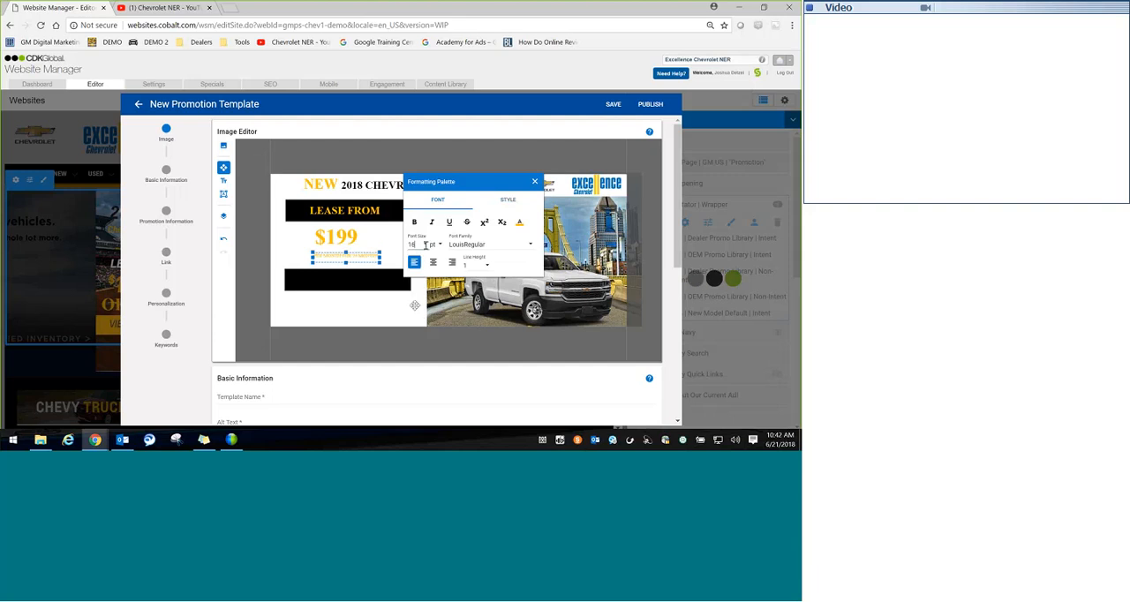
pyautogui.click(424, 244)
pyautogui.scroll(-2, 420, 283)
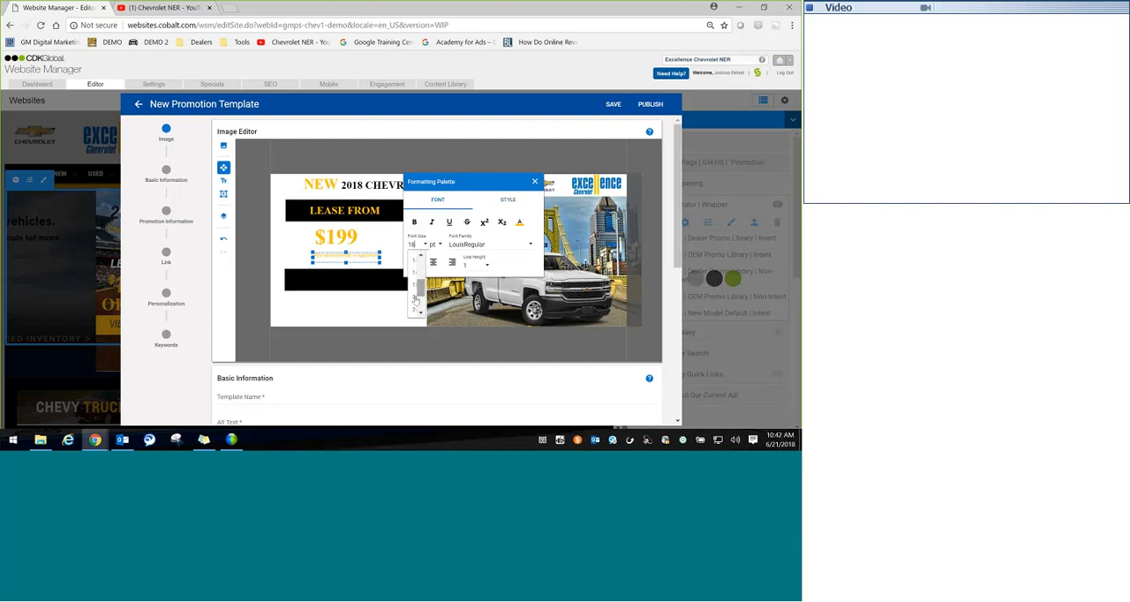
pyautogui.click(415, 301)
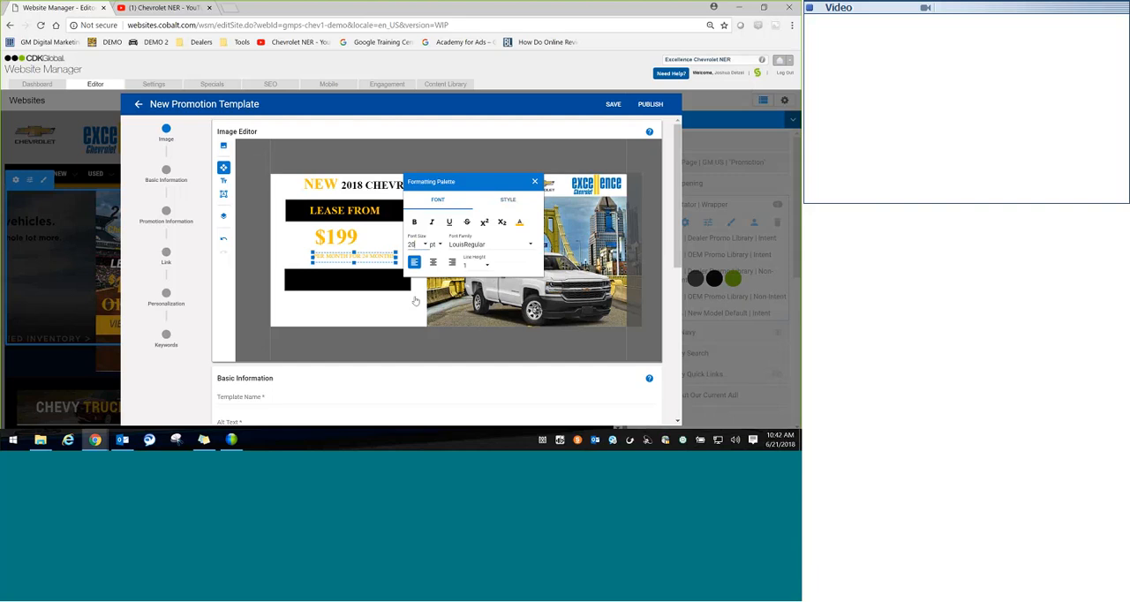
pyautogui.click(414, 222)
# Step: Colour the "$199" price text blue
pyautogui.click(339, 238)
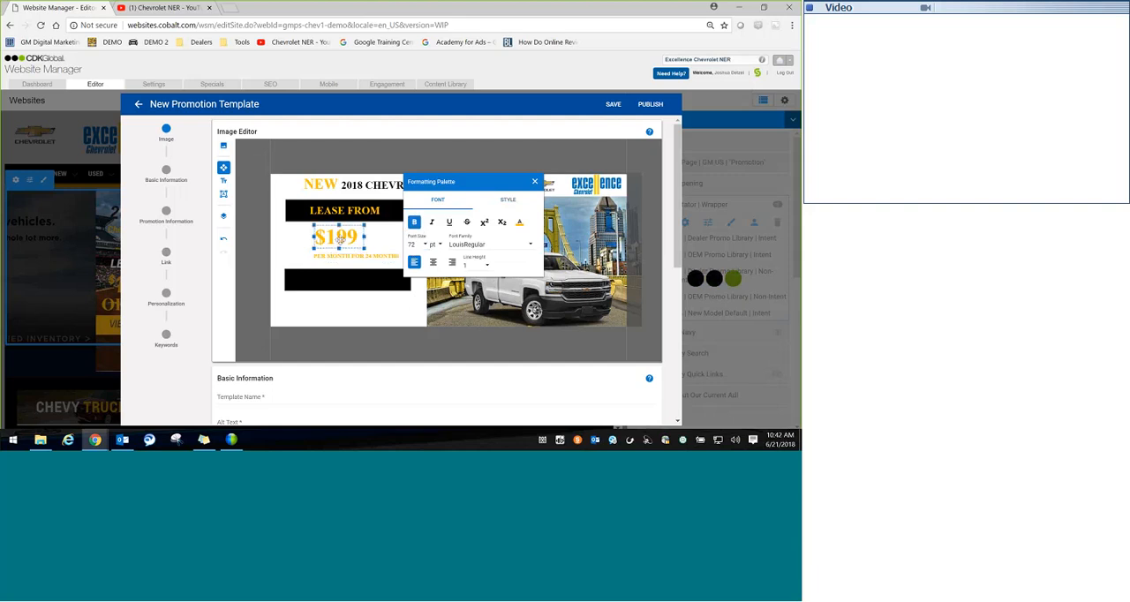
pyautogui.click(519, 221)
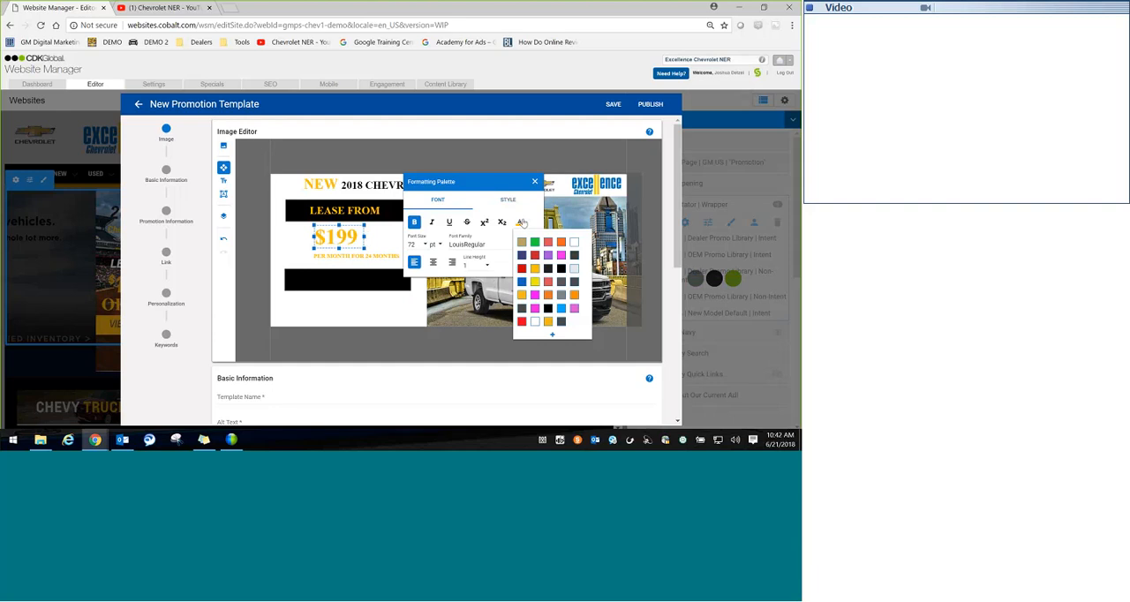
pyautogui.click(522, 279)
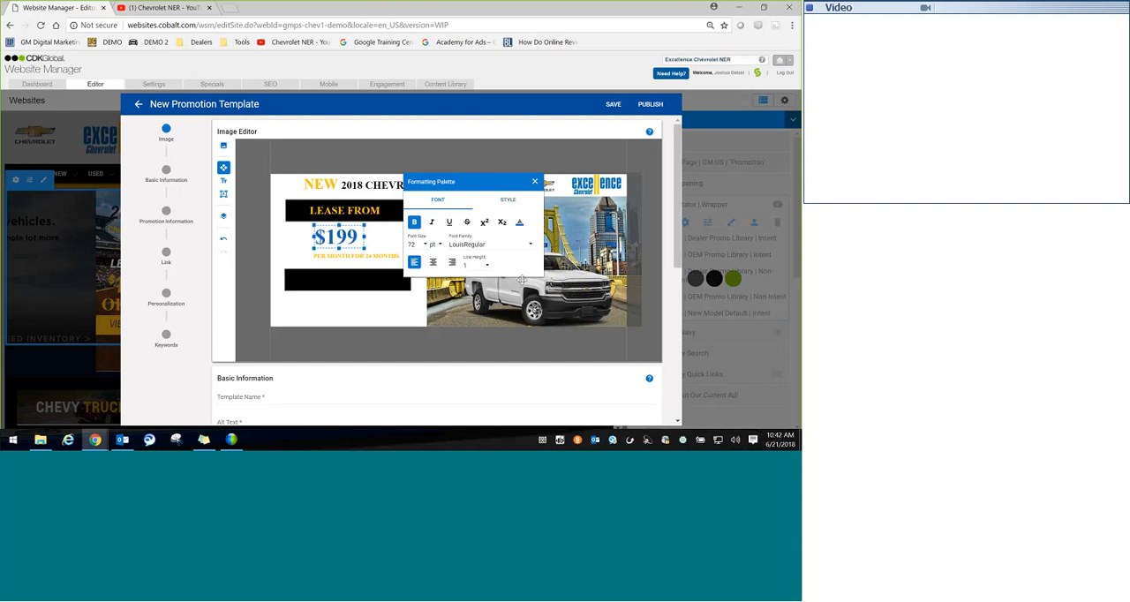
# Step: Try blue as the font colour for the "PER MONTH FOR 24 MONTHS" text
pyautogui.click(388, 278)
pyautogui.click(369, 256)
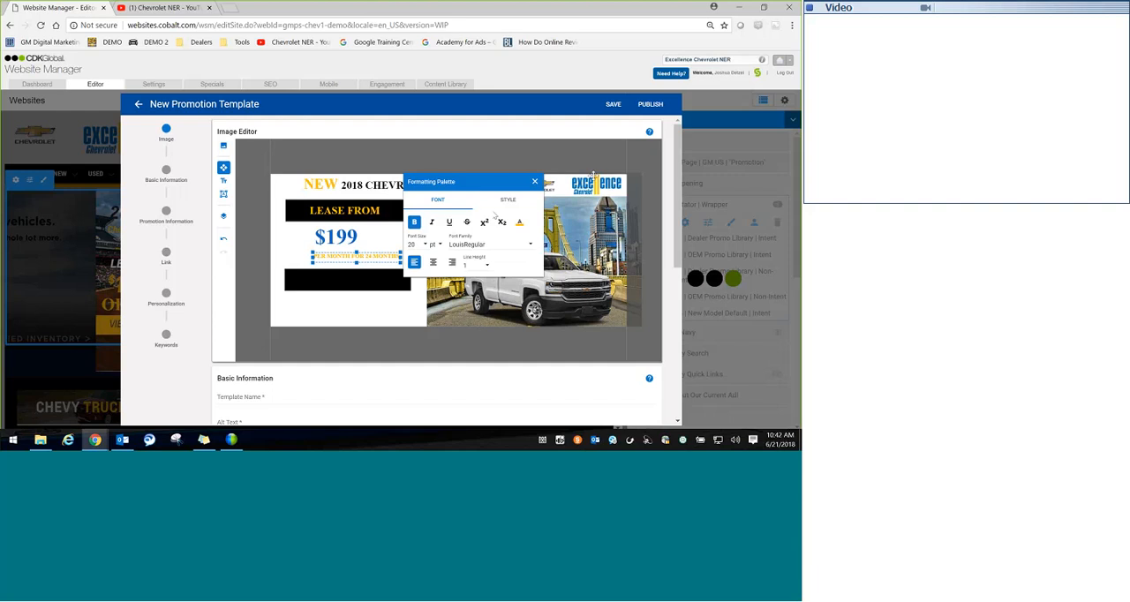
pyautogui.click(519, 221)
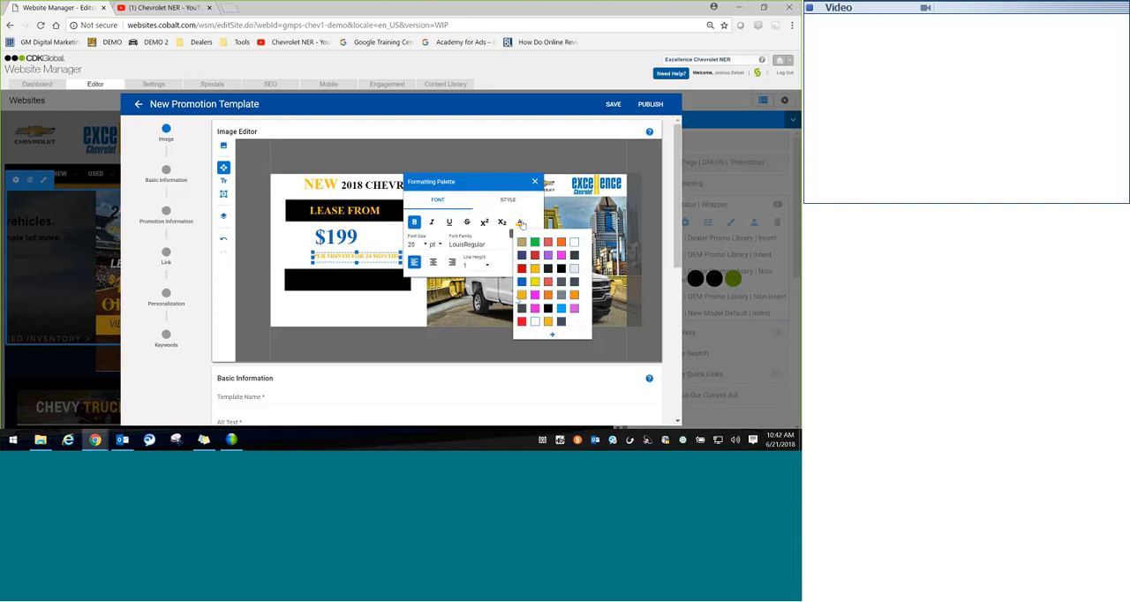
pyautogui.click(525, 285)
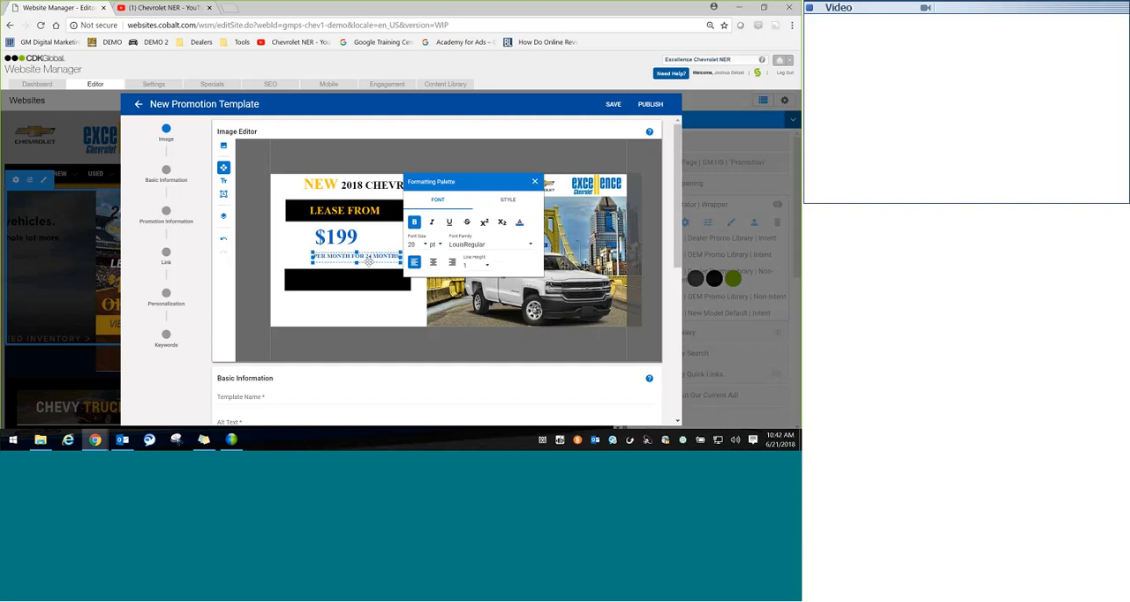
# Step: Shift the "PER MONTH FOR 24 MONTHS" text slightly up and left beneath "$199" and colour it golden yellow
pyautogui.moveTo(369, 262); pyautogui.dragTo(361, 252)
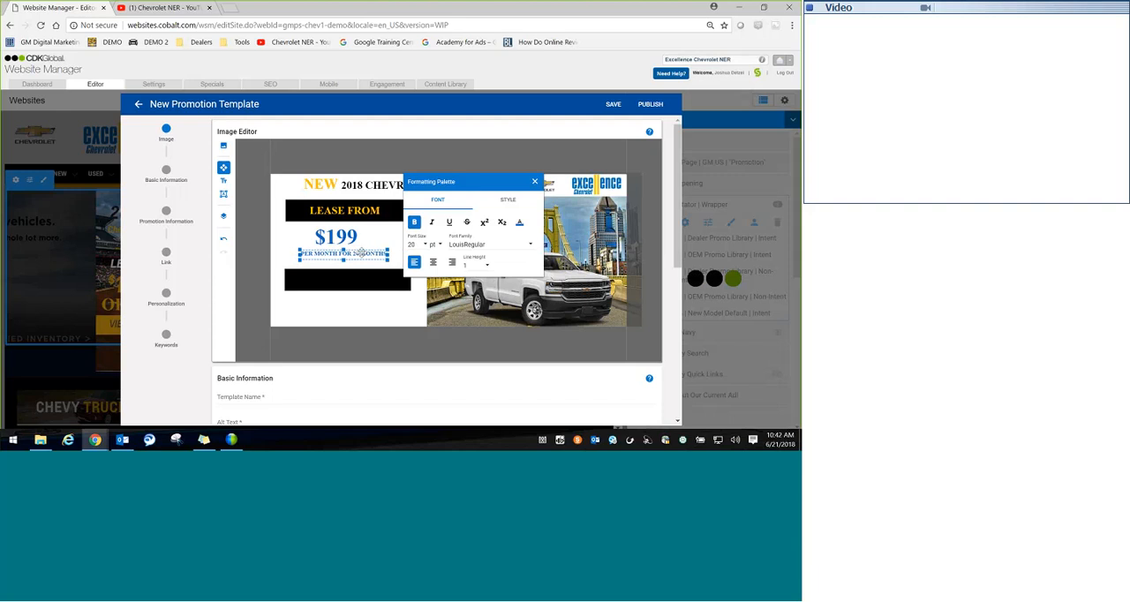
pyautogui.click(519, 222)
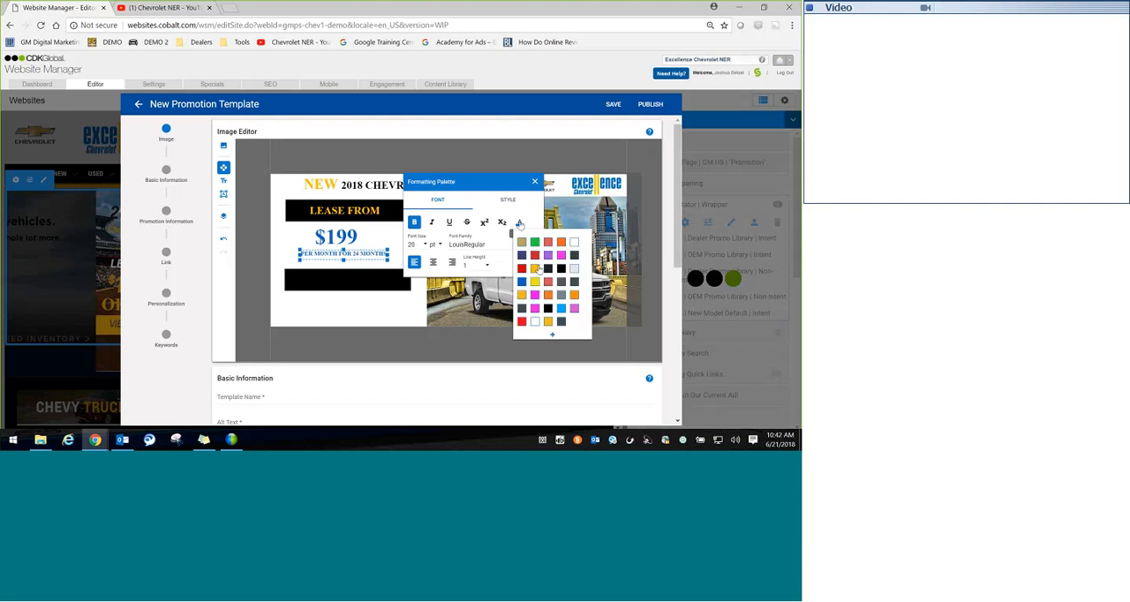
pyautogui.click(535, 268)
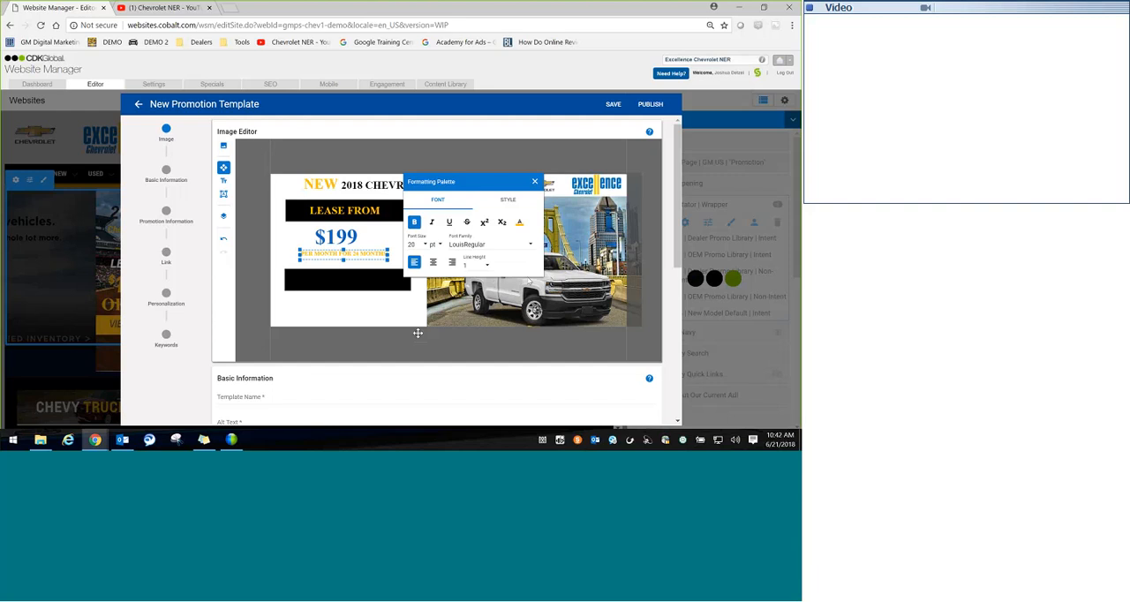
pyautogui.click(349, 332)
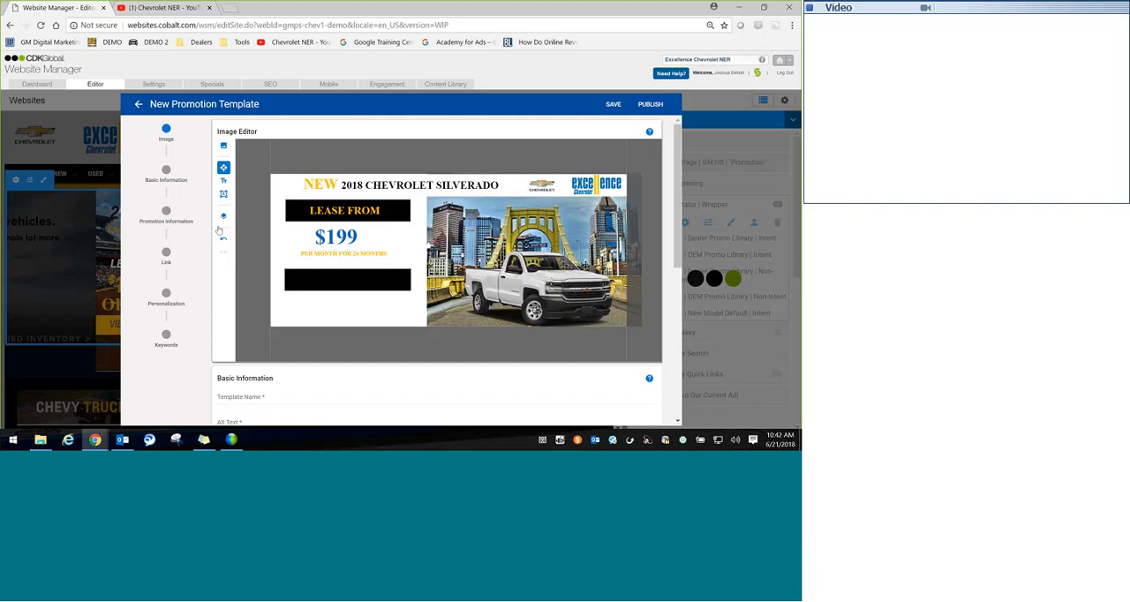
# Step: Add the text "BUY FOR" inside the lower black rectangle
pyautogui.click(224, 181)
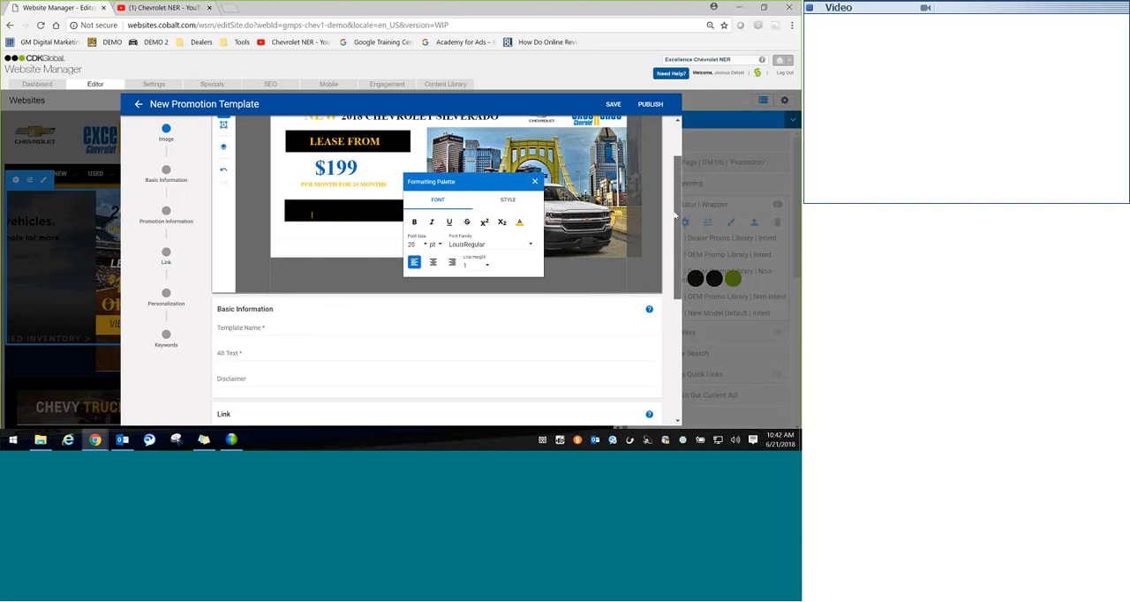
pyautogui.scroll(1, 676, 215)
pyautogui.scroll(1, 675, 215)
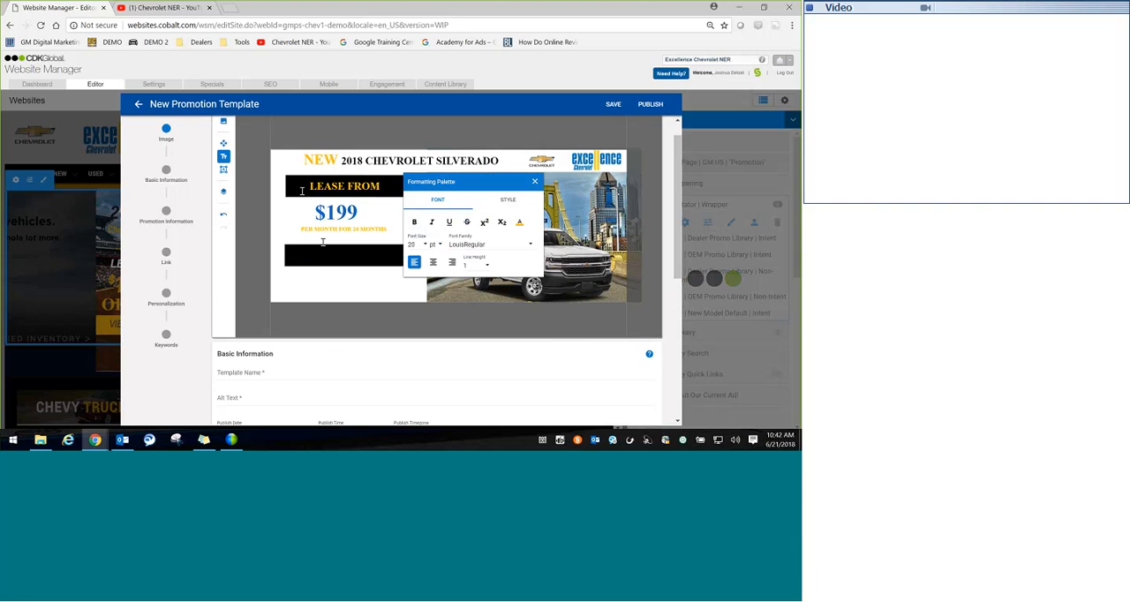
pyautogui.click(380, 248)
pyautogui.write('SAVE')
pyautogui.press('BackSpace')
pyautogui.press('BackSpace')
pyautogui.press('BackSpace')
pyautogui.press('BackSpace')
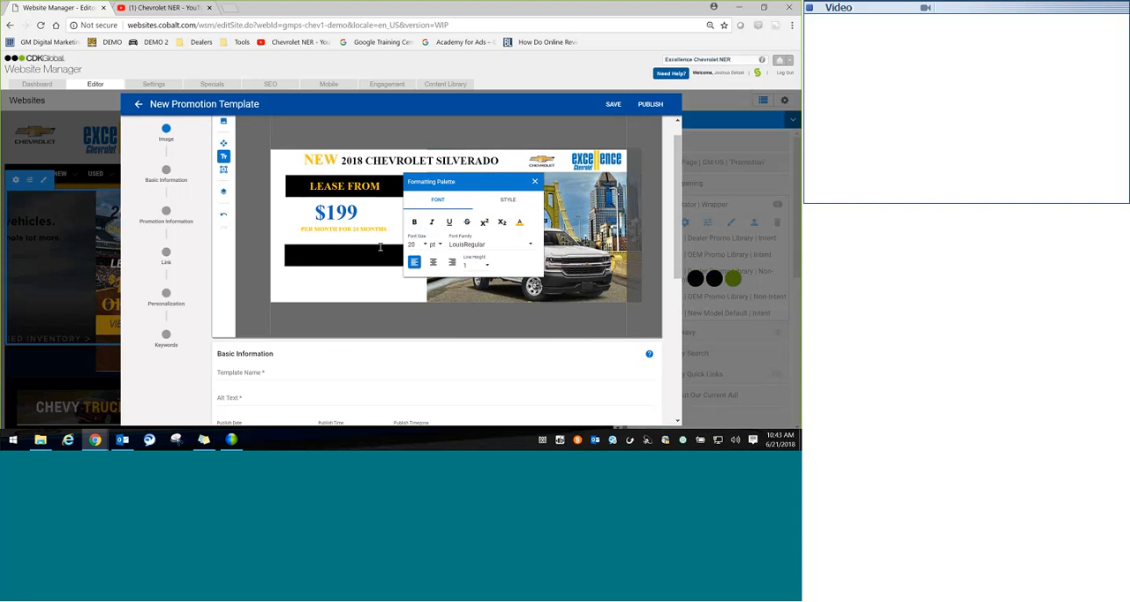
pyautogui.write('BUY FOR')
pyautogui.click(346, 287)
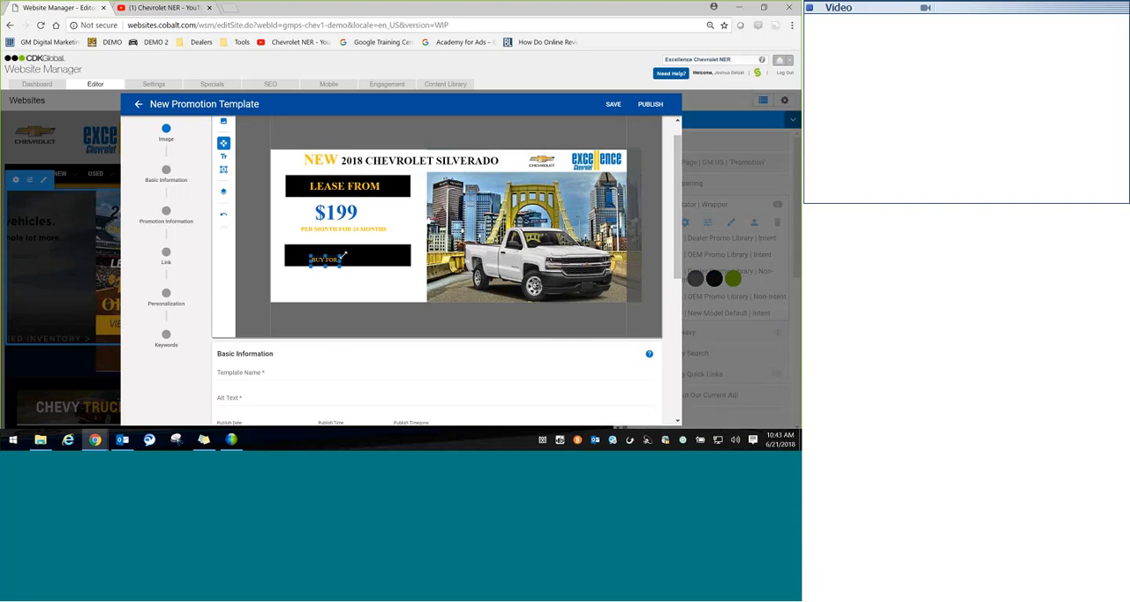
# Step: Select the "BUY FOR" text layer and move the text up and slightly right inside the lower black rectangle
pyautogui.click(327, 254)
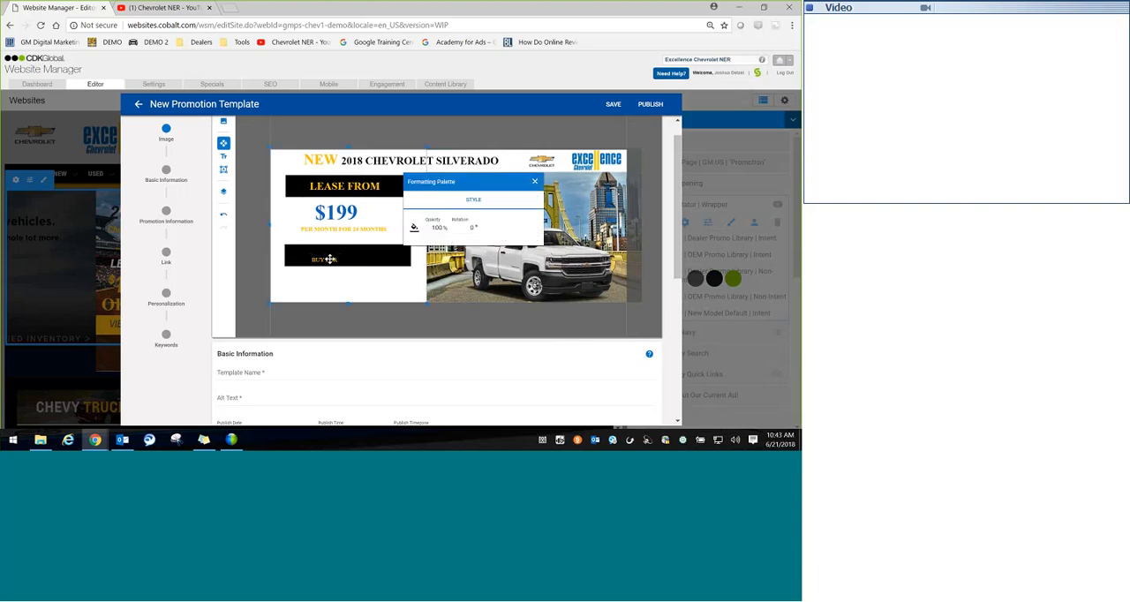
pyautogui.click(330, 259)
pyautogui.click(355, 269)
pyautogui.click(223, 191)
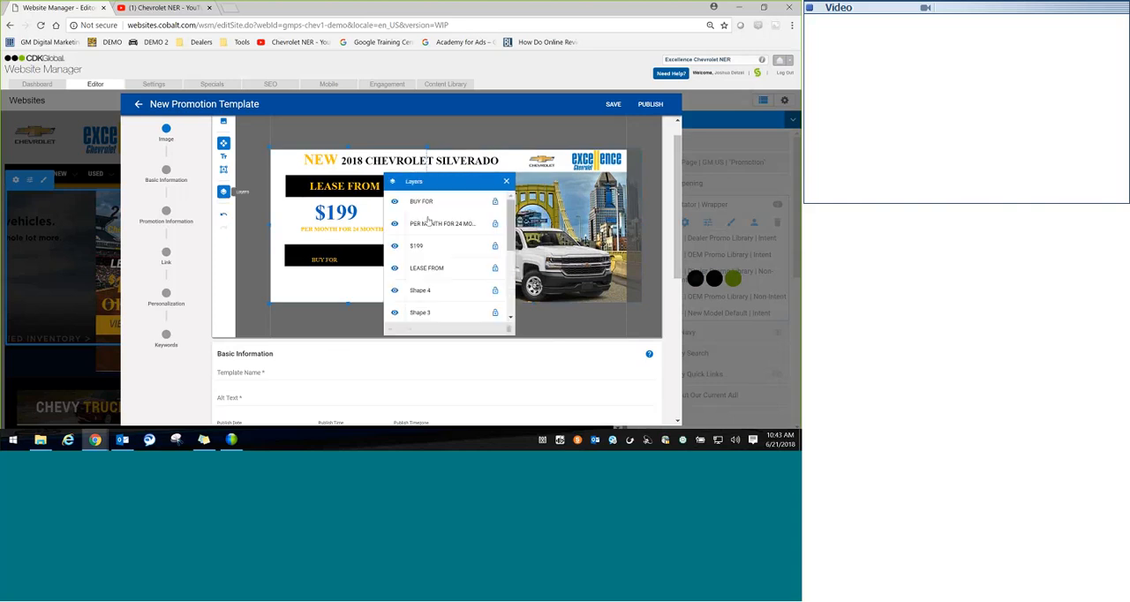
pyautogui.click(428, 203)
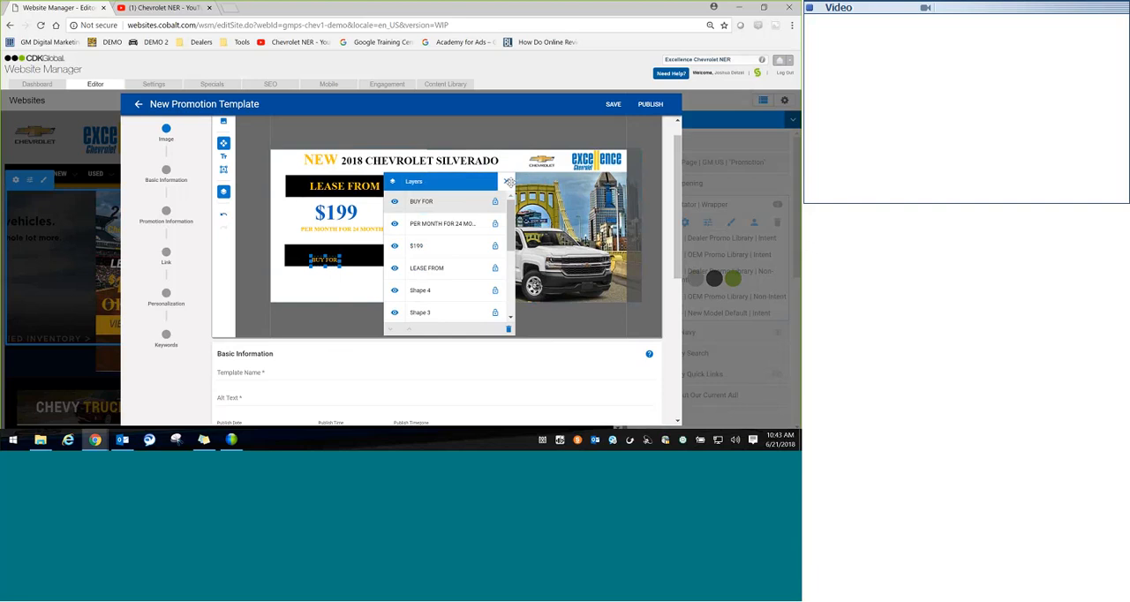
pyautogui.click(509, 181)
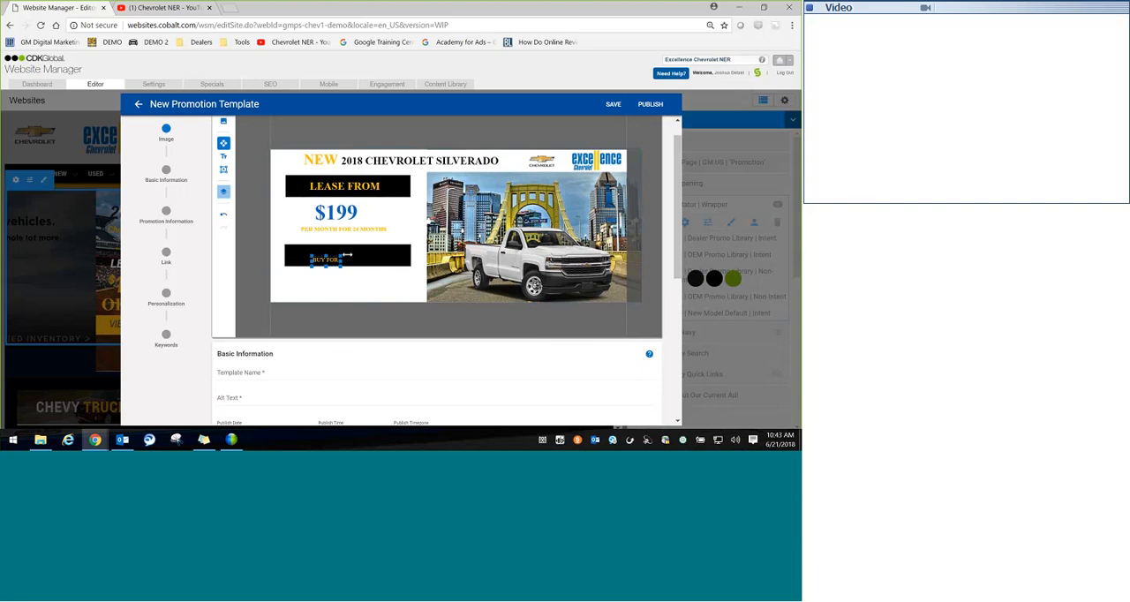
pyautogui.click(347, 255)
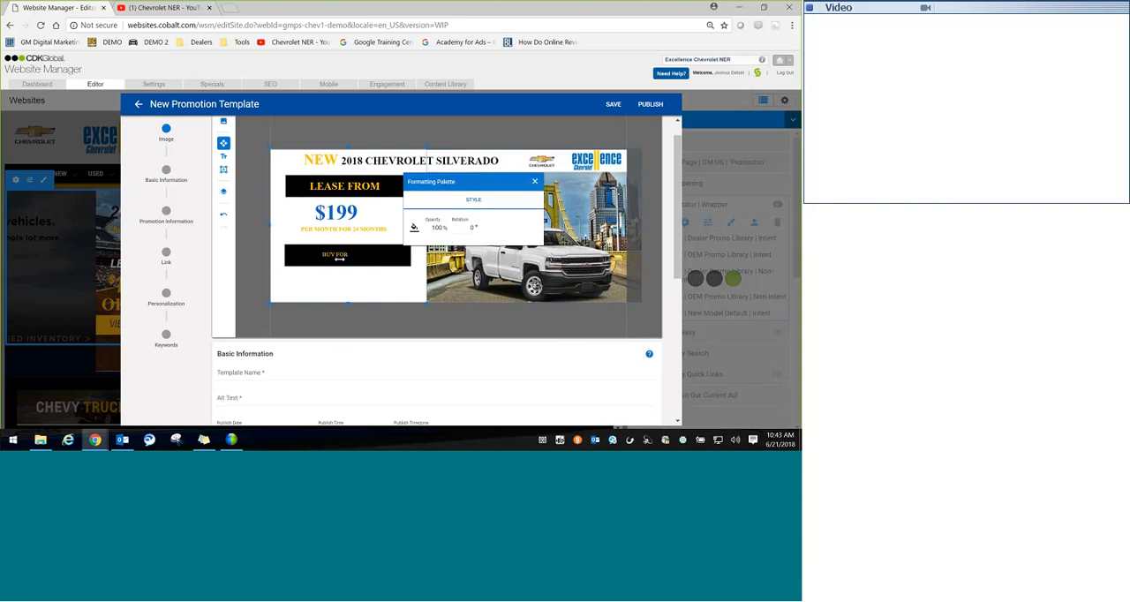
# Step: Make the "BUY FOR" text bold at 36 pt and widen its box to fit one line, roughly centred in the lower black rectangle
pyautogui.click(339, 256)
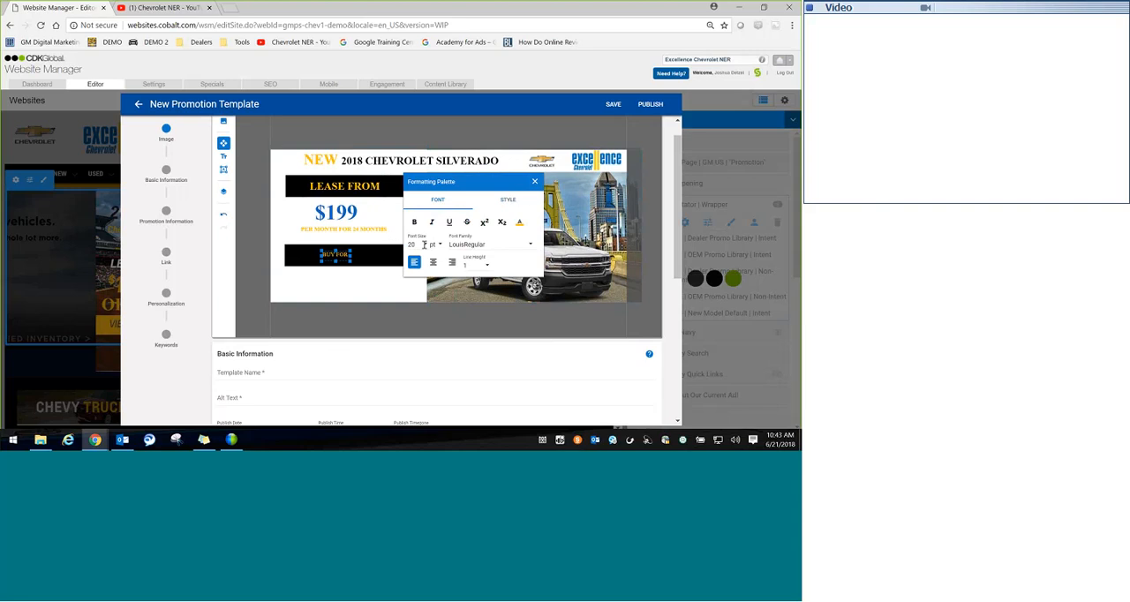
pyautogui.click(423, 245)
pyautogui.scroll(-5, 416, 278)
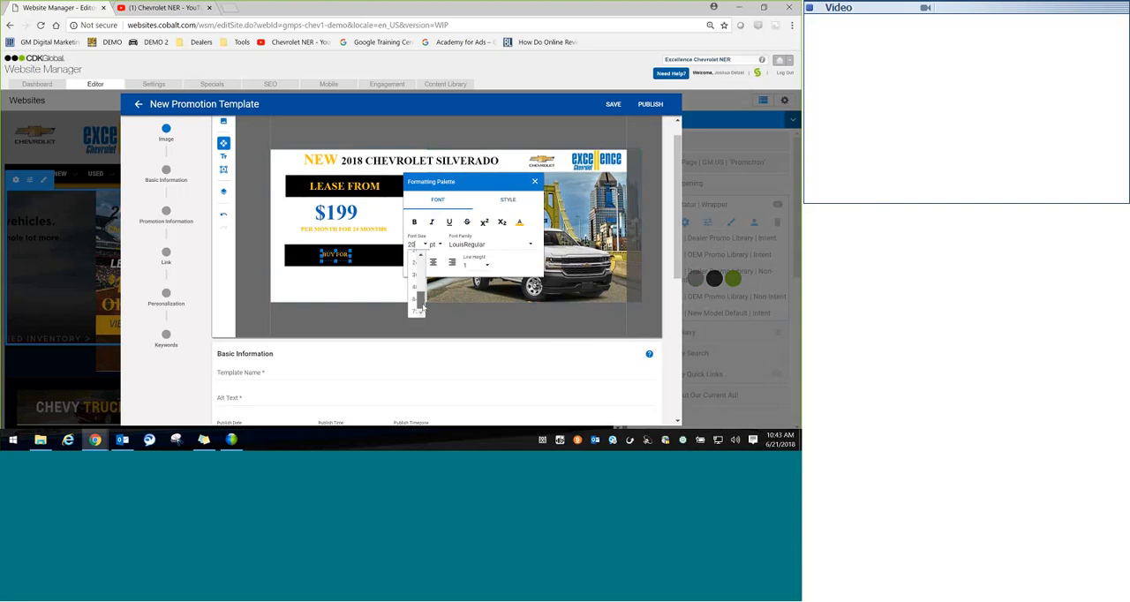
pyautogui.click(416, 275)
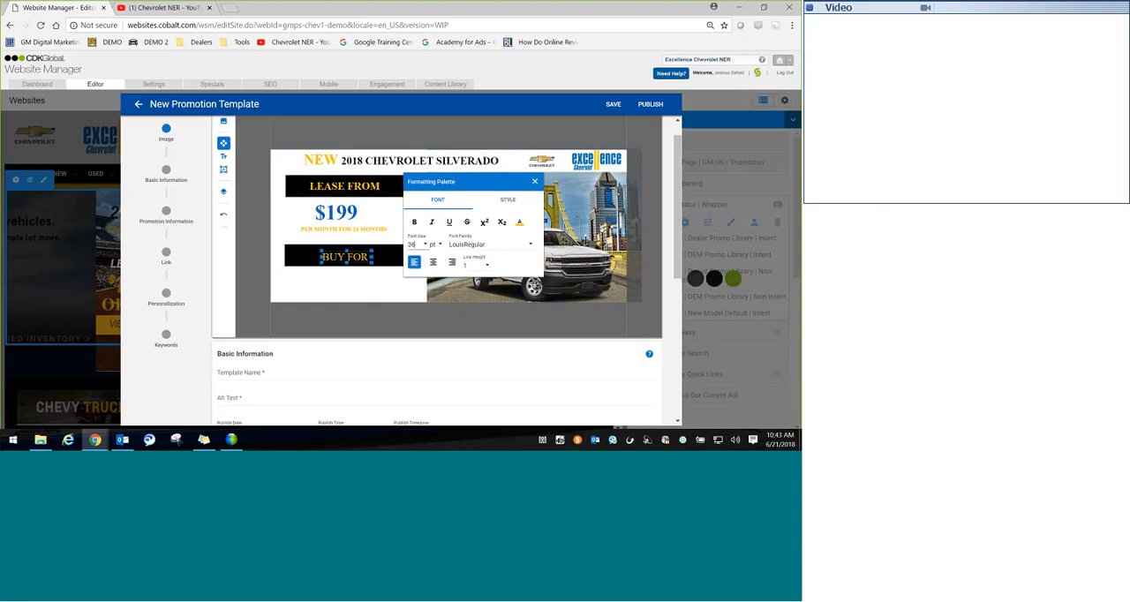
pyautogui.click(335, 257)
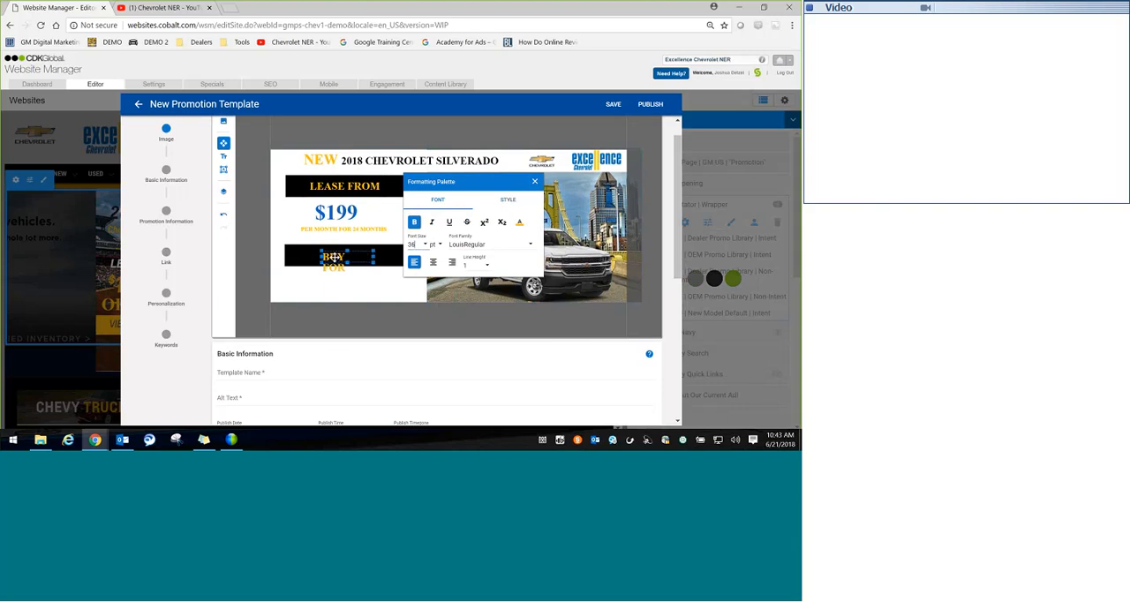
pyautogui.moveTo(374, 258); pyautogui.dragTo(347, 255)
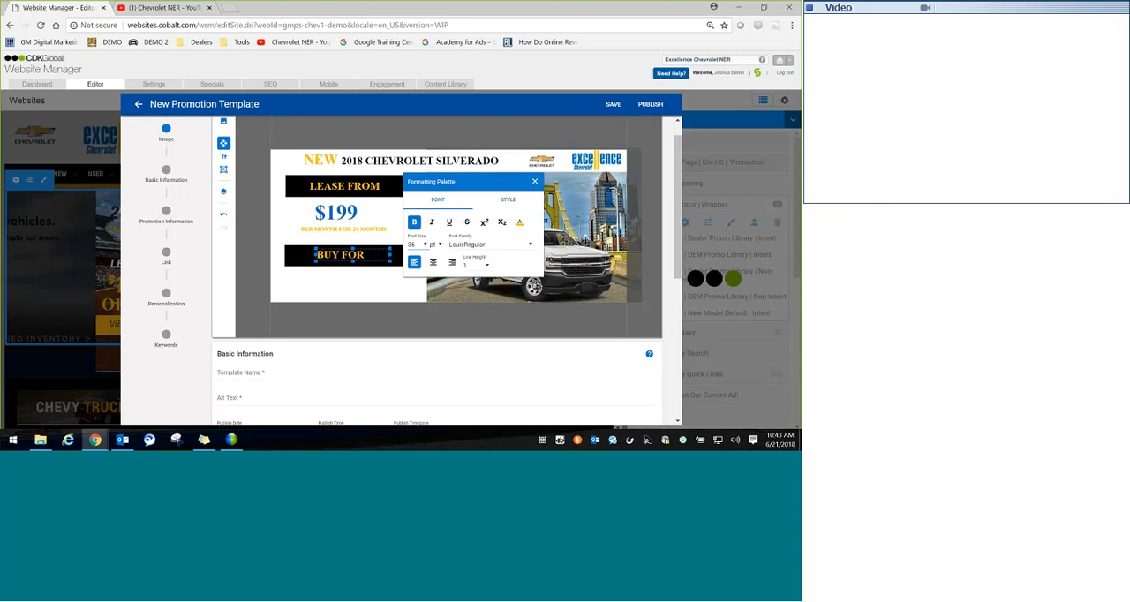
pyautogui.click(535, 182)
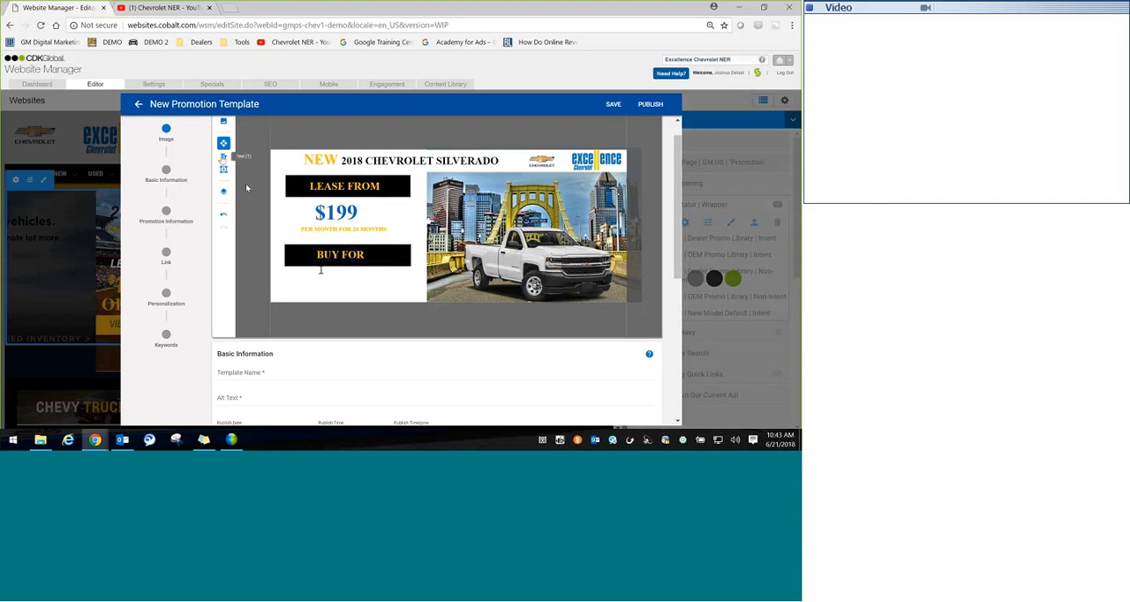
# Step: Set the font size to 72 pt for new text in the white space beneath the lower black rectangle
pyautogui.click(223, 155)
pyautogui.click(321, 281)
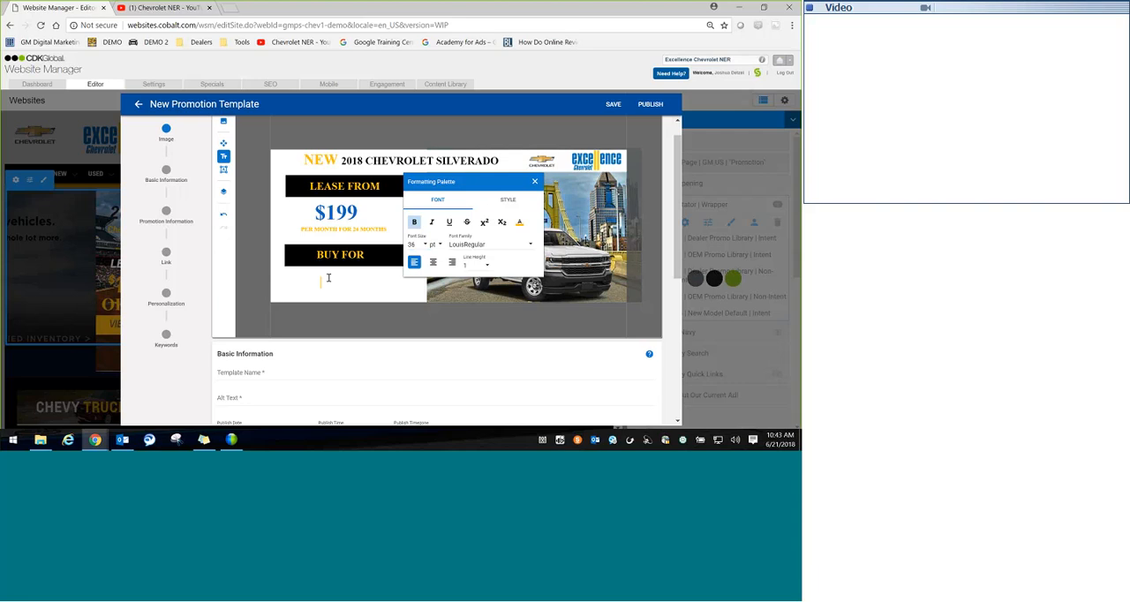
pyautogui.click(424, 243)
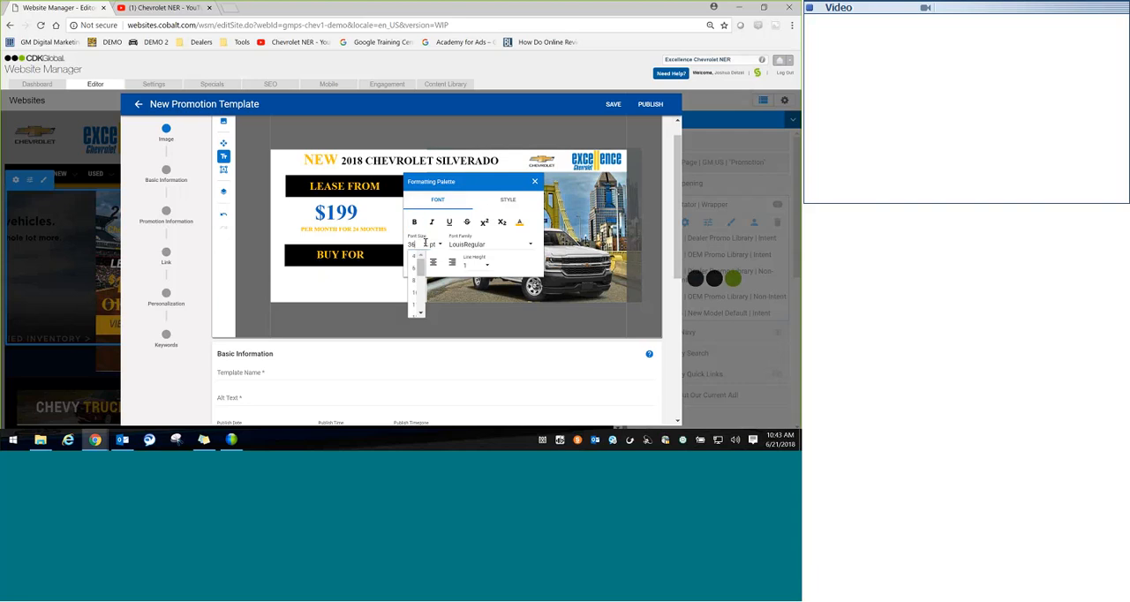
pyautogui.moveTo(421, 268); pyautogui.dragTo(422, 302)
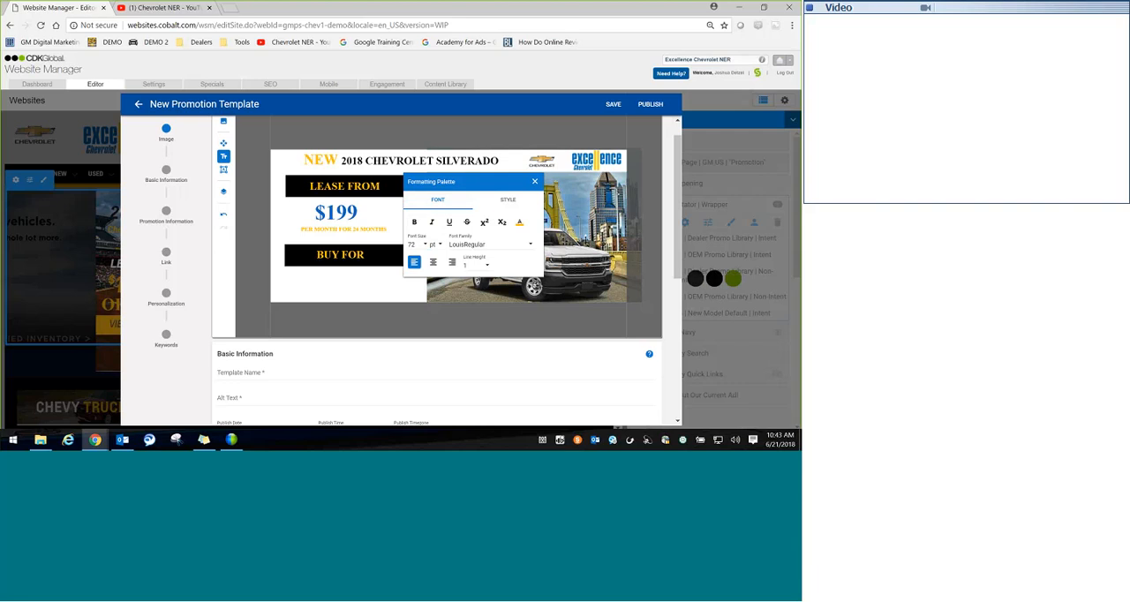
pyautogui.click(535, 181)
pyautogui.click(223, 170)
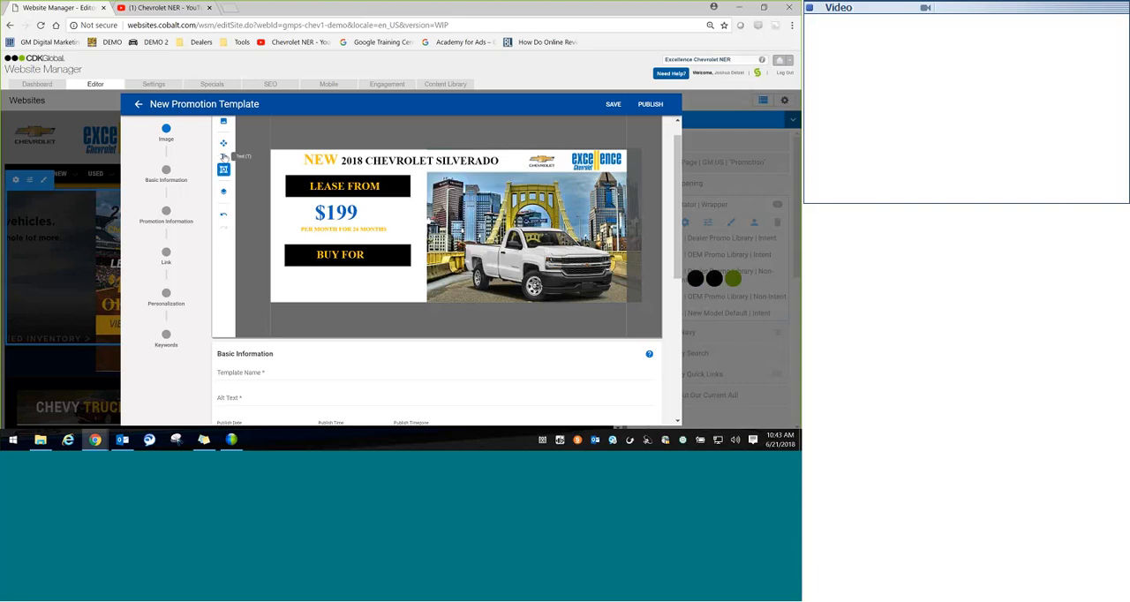
# Step: Add the price text "$18,941" beneath the lower black rectangle and move it up and left to sit just under "BUY FOR"
pyautogui.click(223, 157)
pyautogui.click(316, 277)
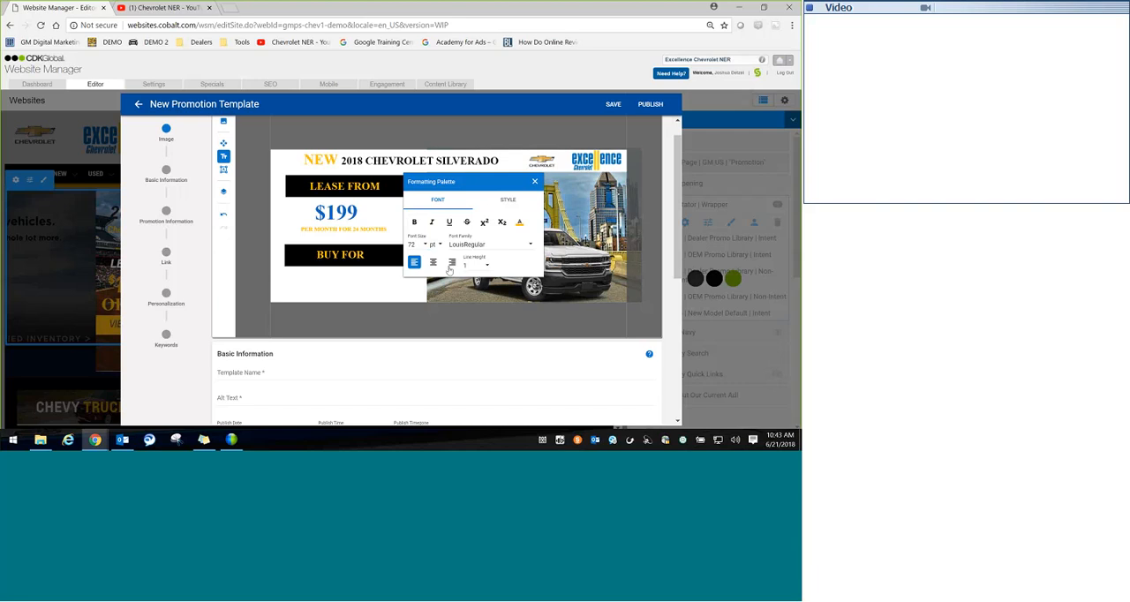
pyautogui.write('$15')
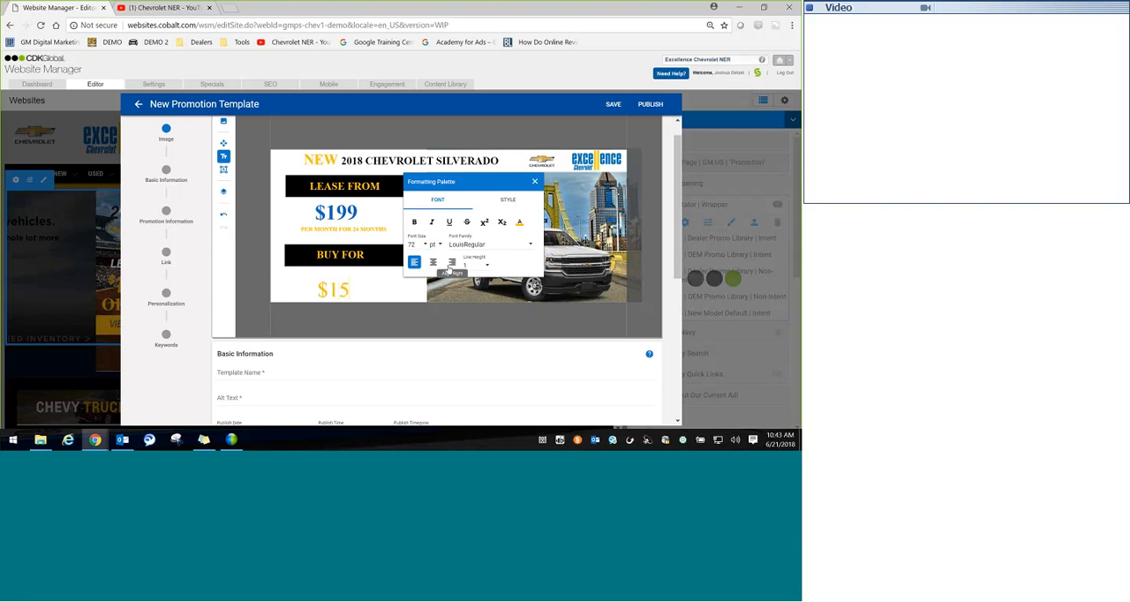
pyautogui.write('0,')
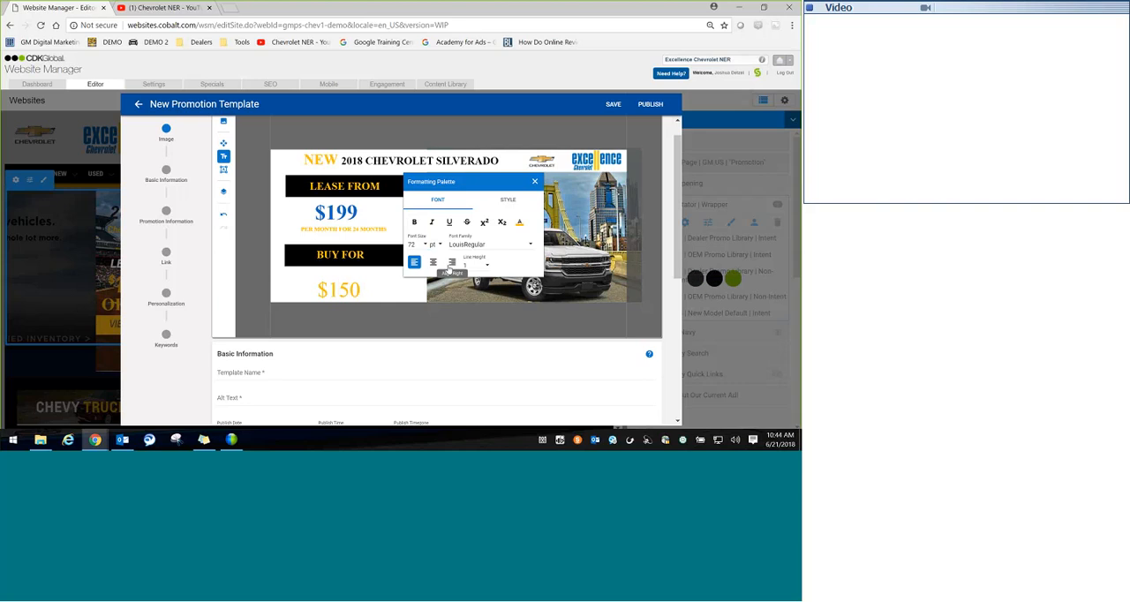
pyautogui.press('BackSpace')
pyautogui.press('BackSpace')
pyautogui.press('BackSpace')
pyautogui.write('18,941')
pyautogui.click(393, 319)
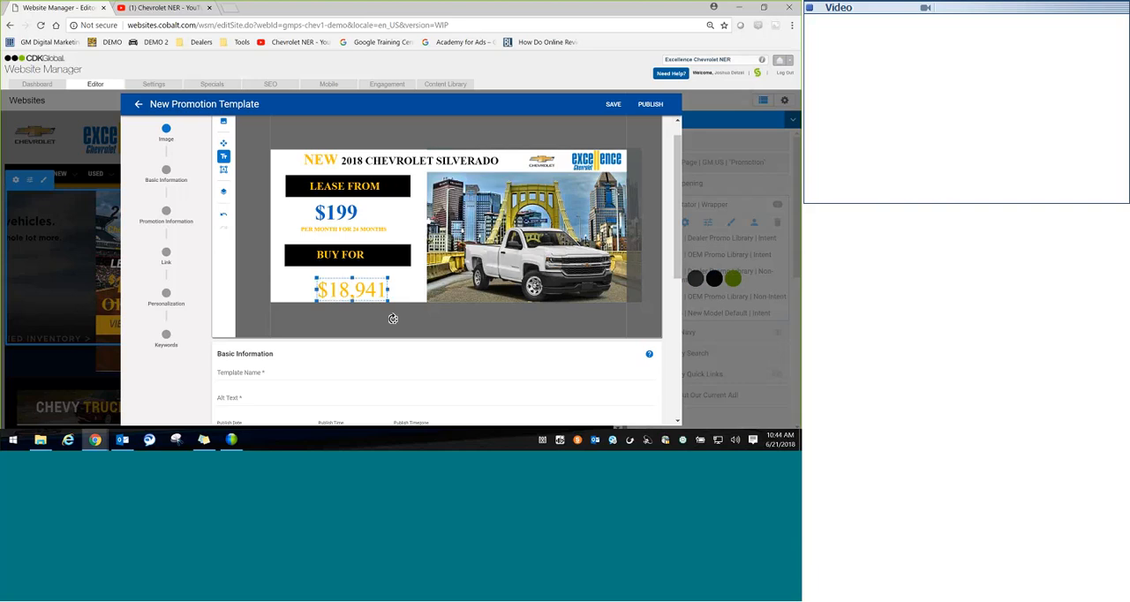
pyautogui.moveTo(366, 290); pyautogui.dragTo(357, 284)
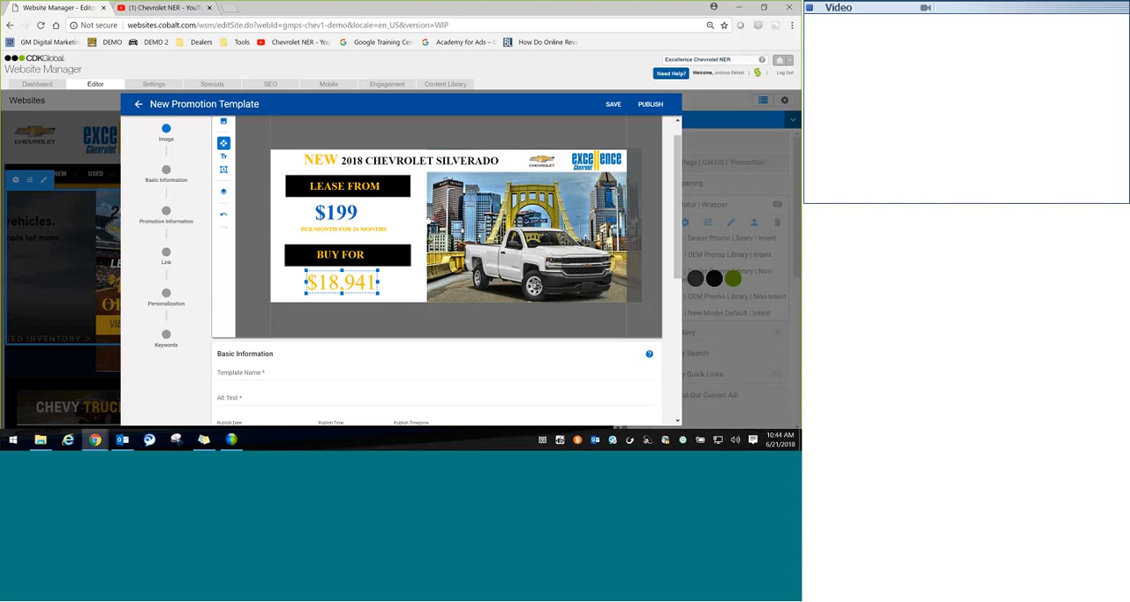
pyautogui.click(307, 264)
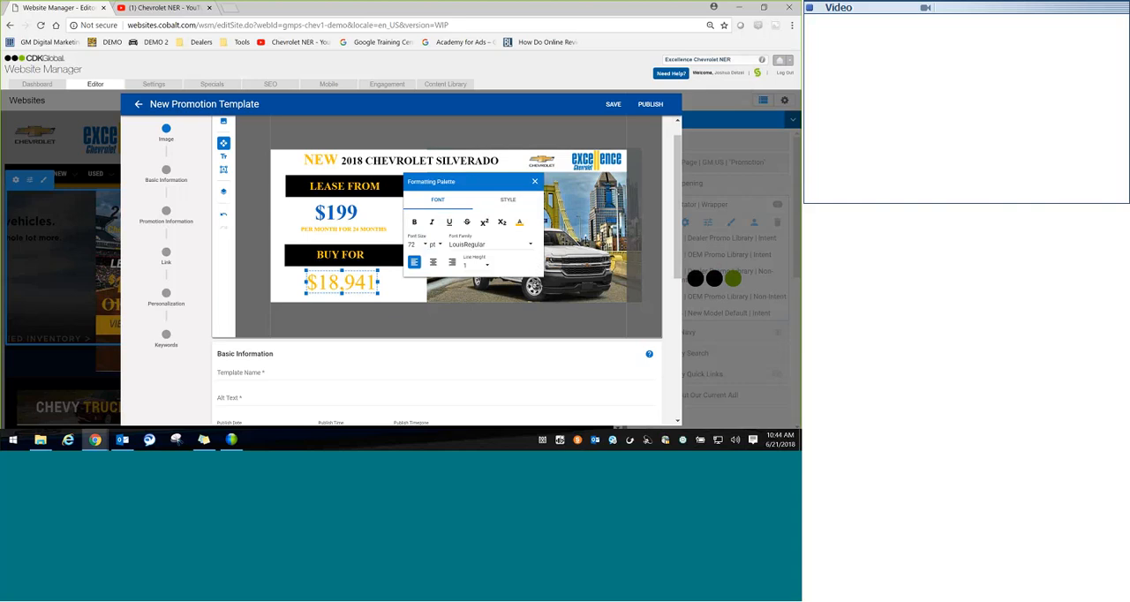
# Step: Make the "$18,941" price text bold and blue, and nudge it slightly left beneath "BUY FOR"
pyautogui.click(519, 221)
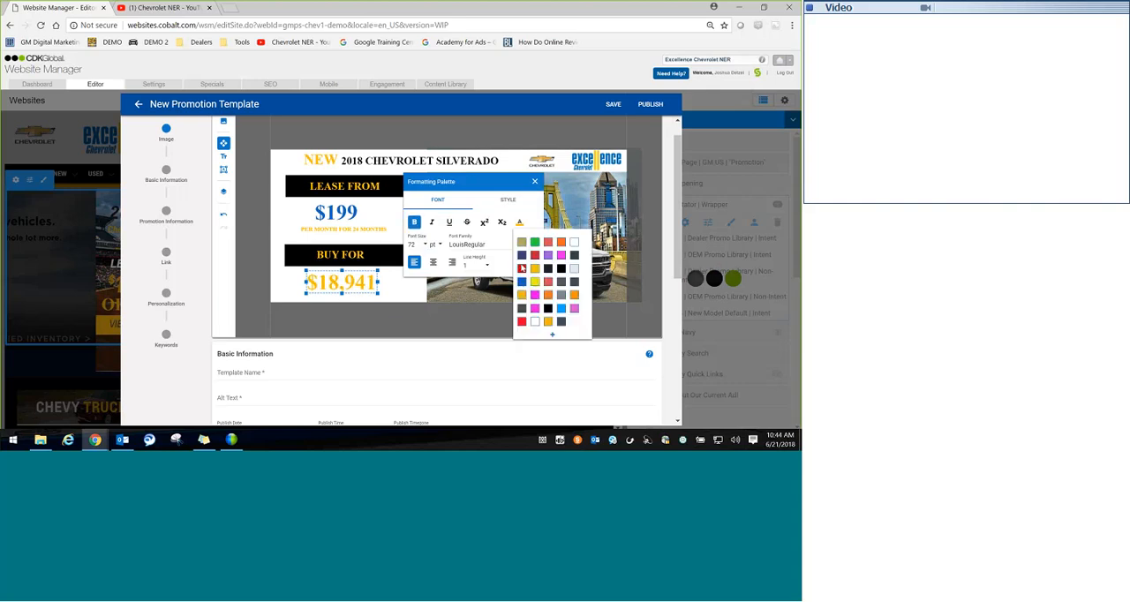
pyautogui.click(520, 280)
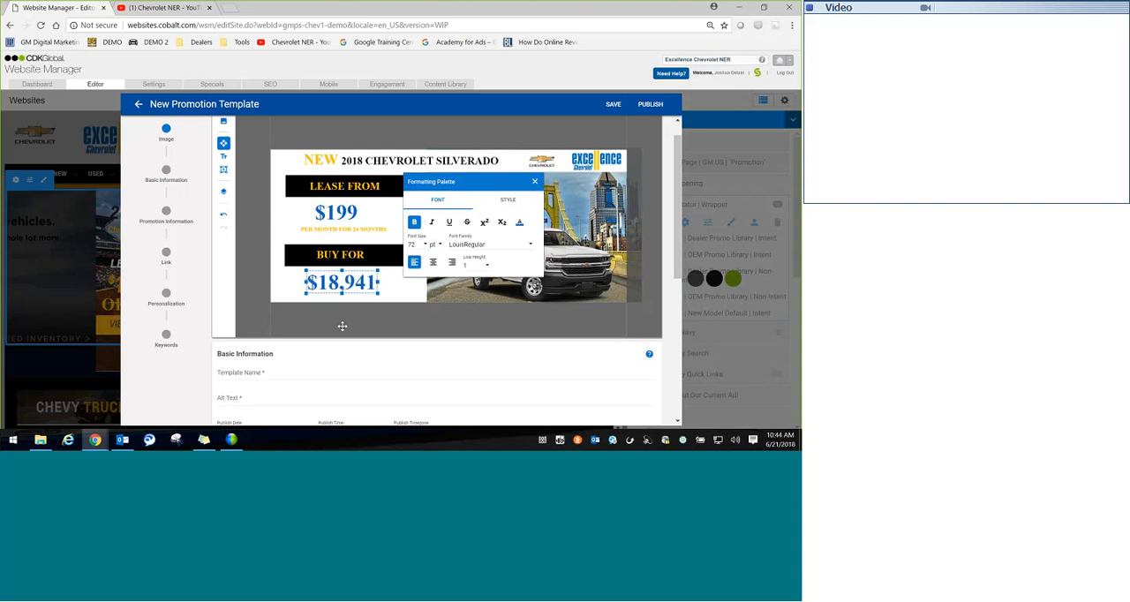
pyautogui.click(341, 323)
pyautogui.click(352, 287)
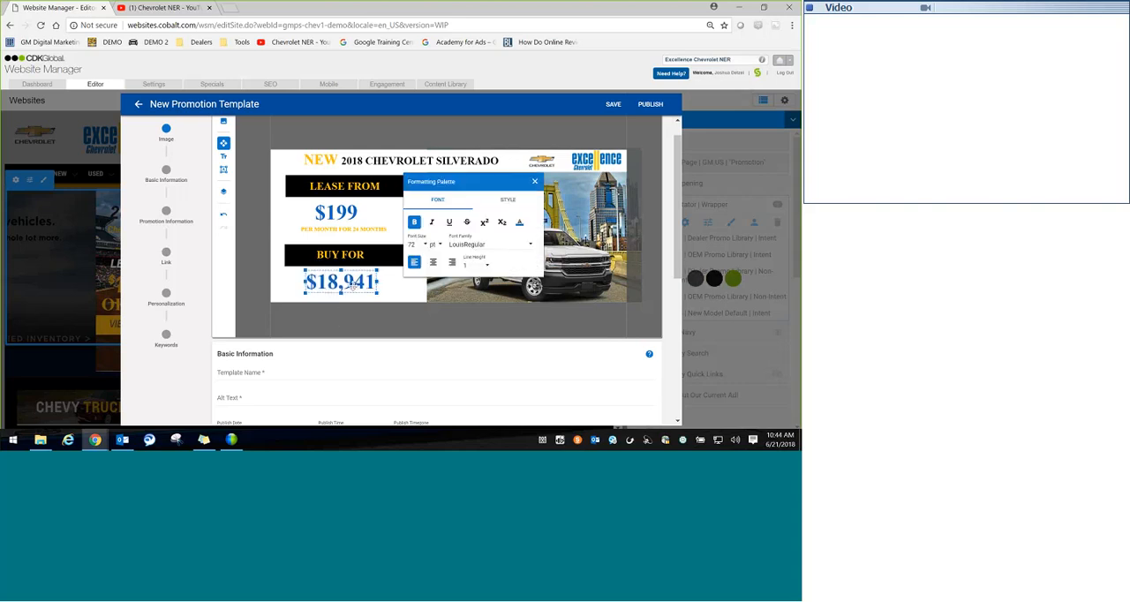
pyautogui.click(398, 307)
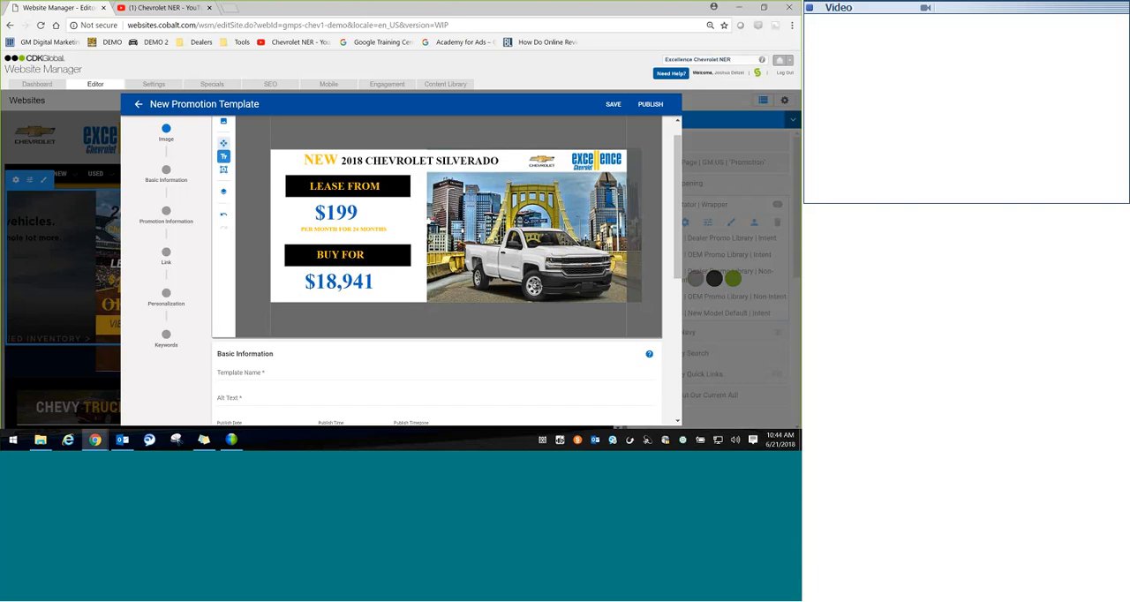
pyautogui.click(322, 296)
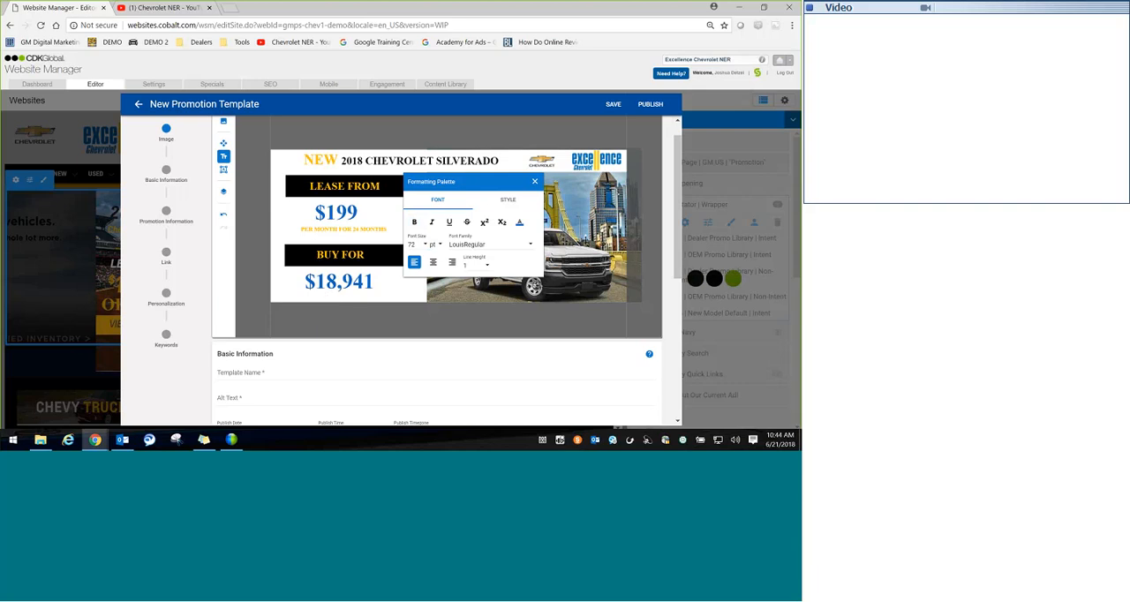
pyautogui.click(534, 181)
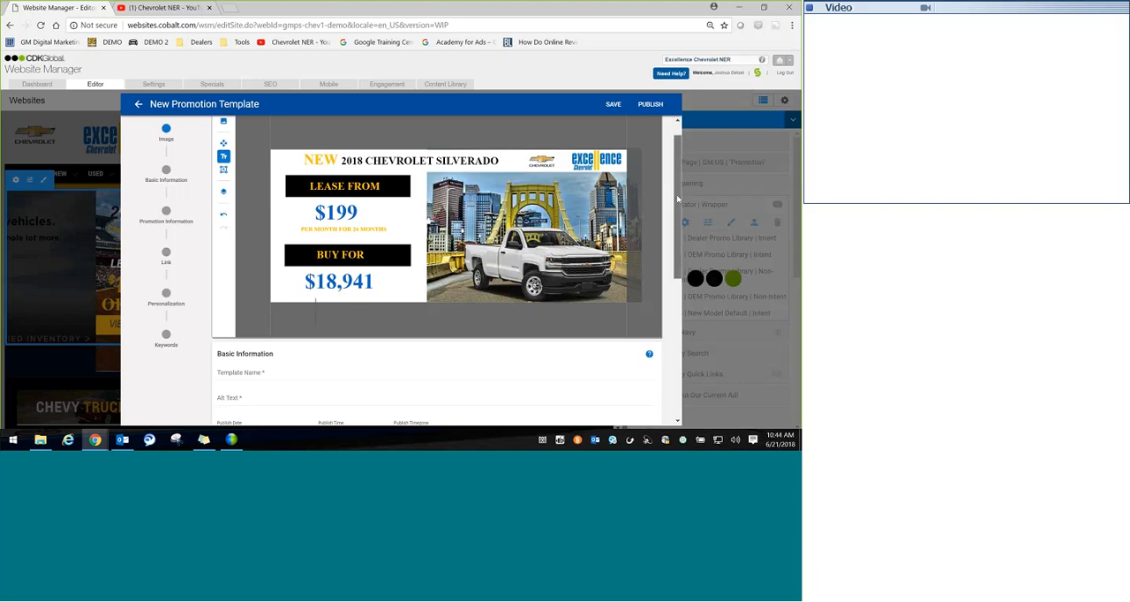
pyautogui.moveTo(677, 199)
pyautogui.mouseDown()
pyautogui.moveTo(676, 234)
pyautogui.moveTo(677, 198)
pyautogui.mouseUp()
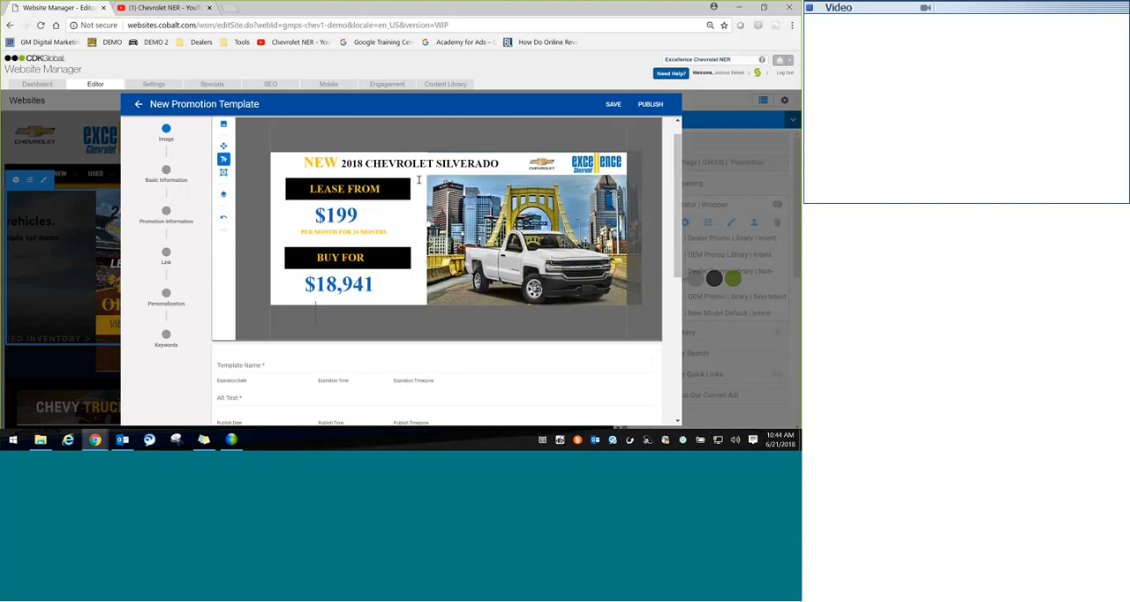
pyautogui.click(223, 146)
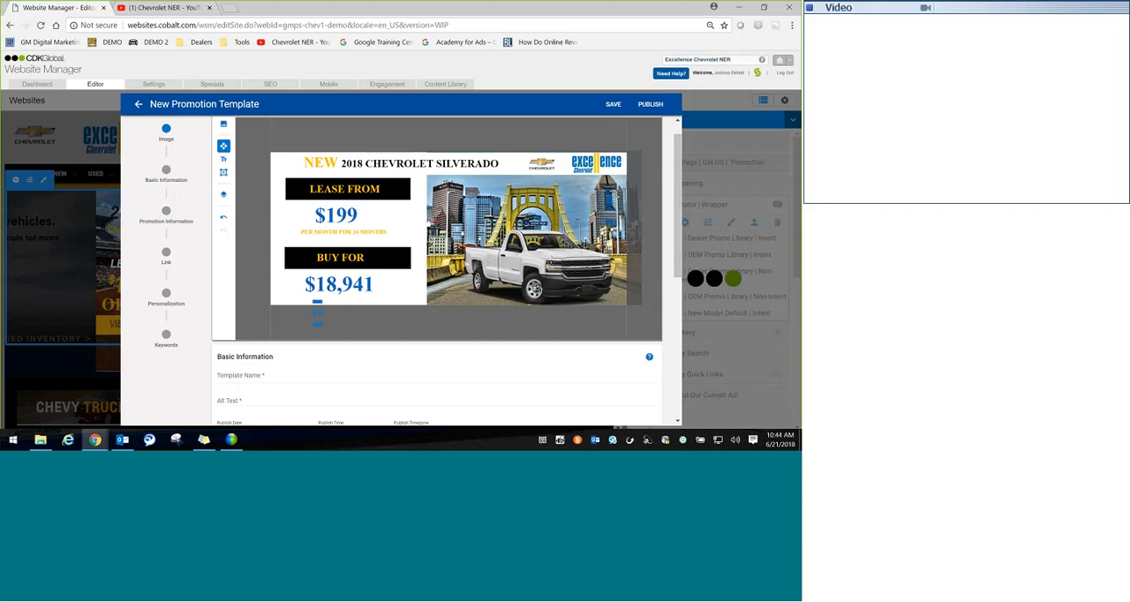
# Step: Name the template "HERO TEMPLATE TEST DEMO JD" and set its alt text to "BEST CHEVROLET DEALS IN PITTSBURGH"
pyautogui.click(270, 375)
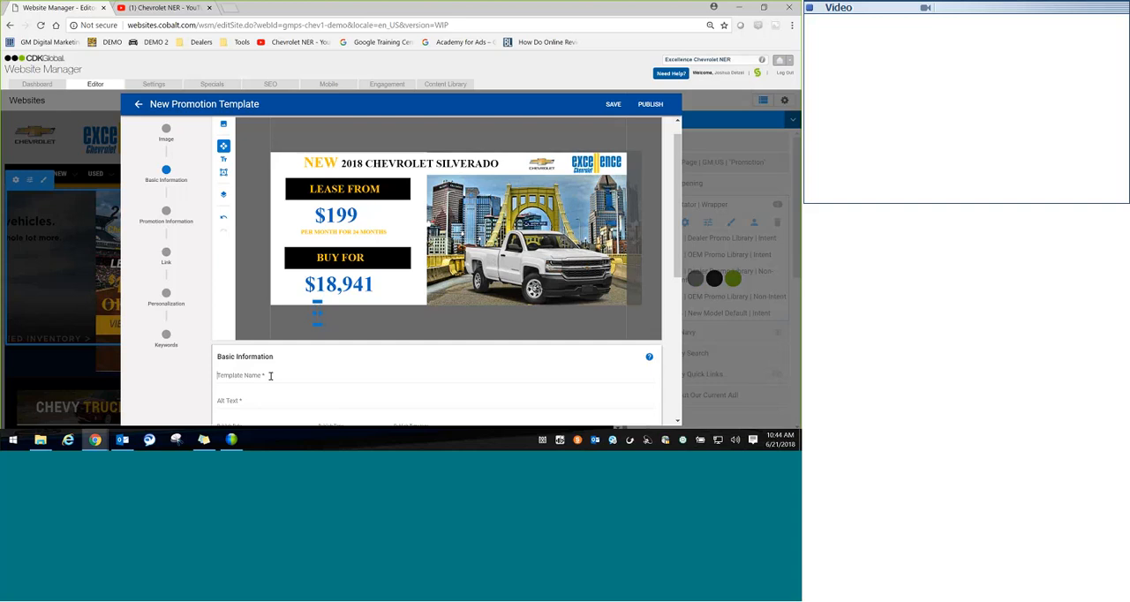
pyautogui.write('HERO TEMPLA')
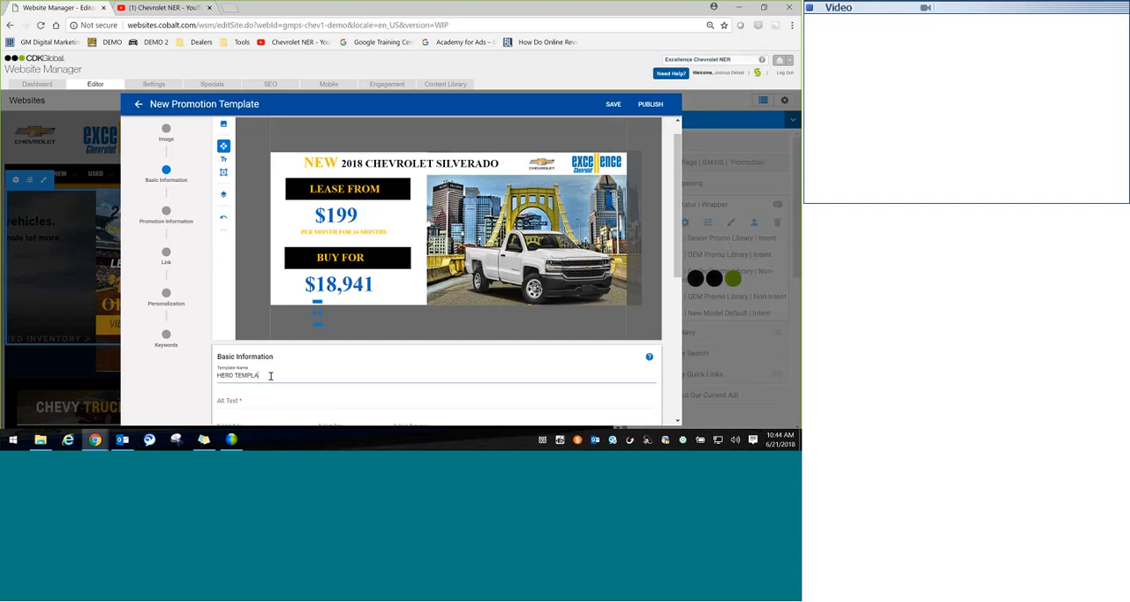
pyautogui.write('TE TEST DEMO JD')
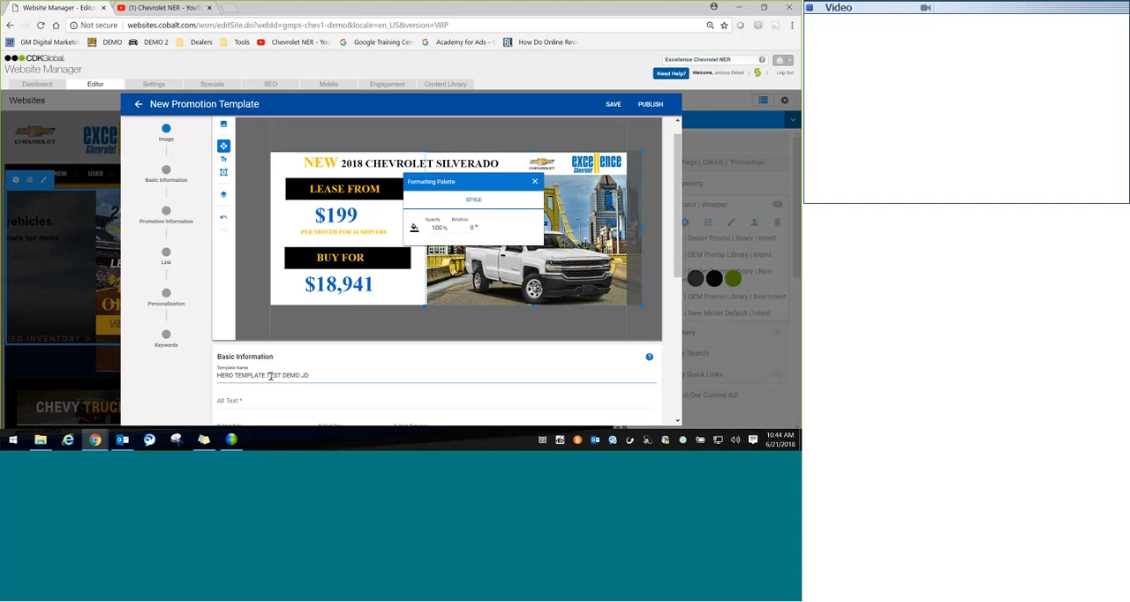
pyautogui.click(250, 398)
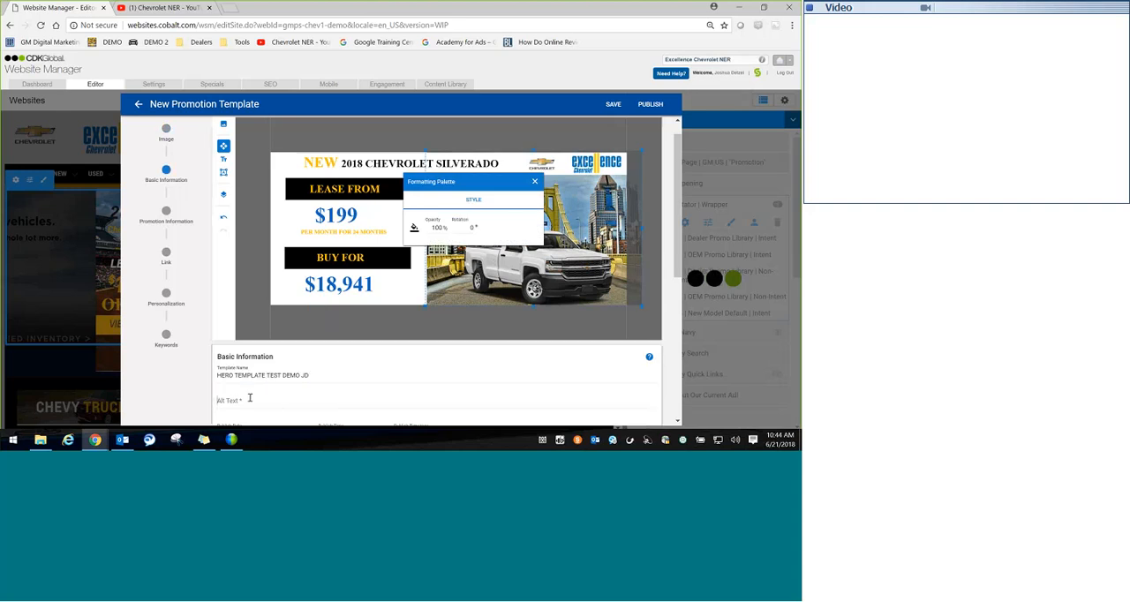
pyautogui.write('BEST CHEV')
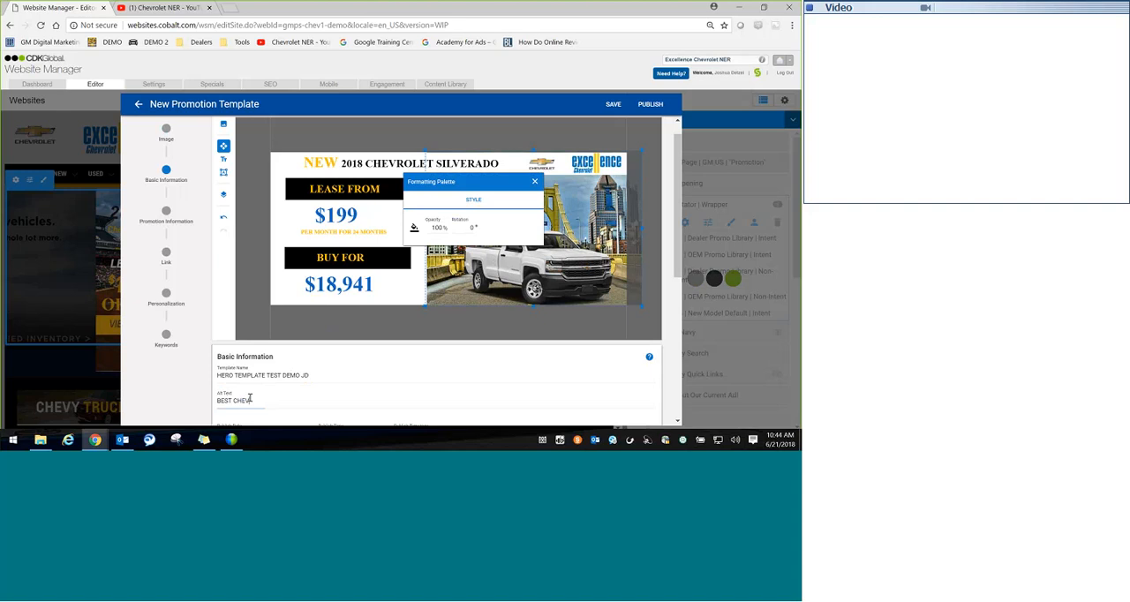
pyautogui.write('ROLET DEALS IN PITT')
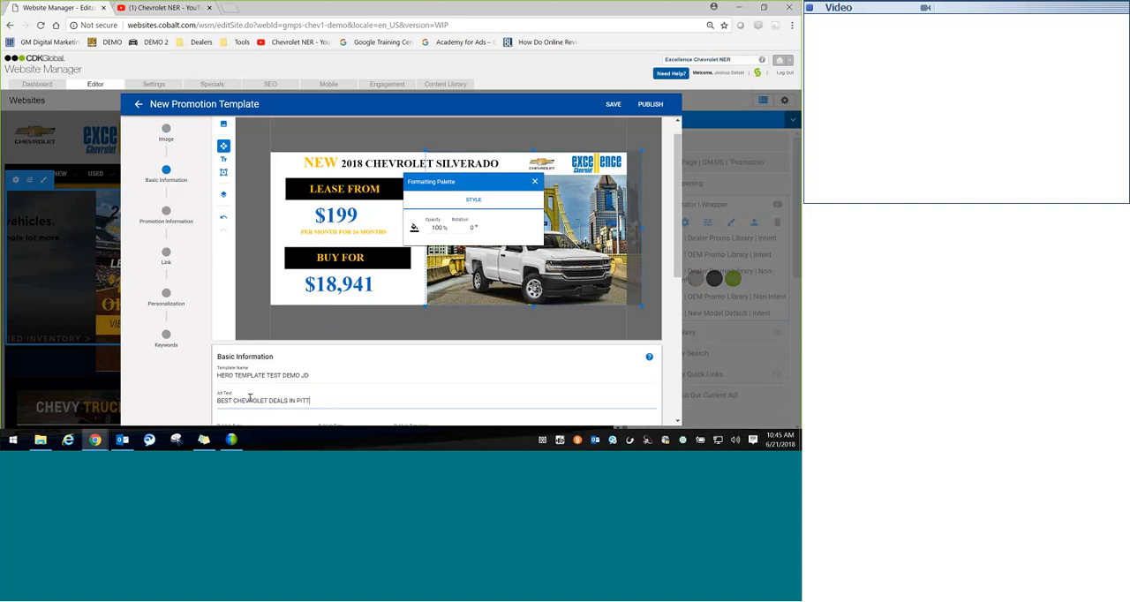
pyautogui.write('SBURGH')
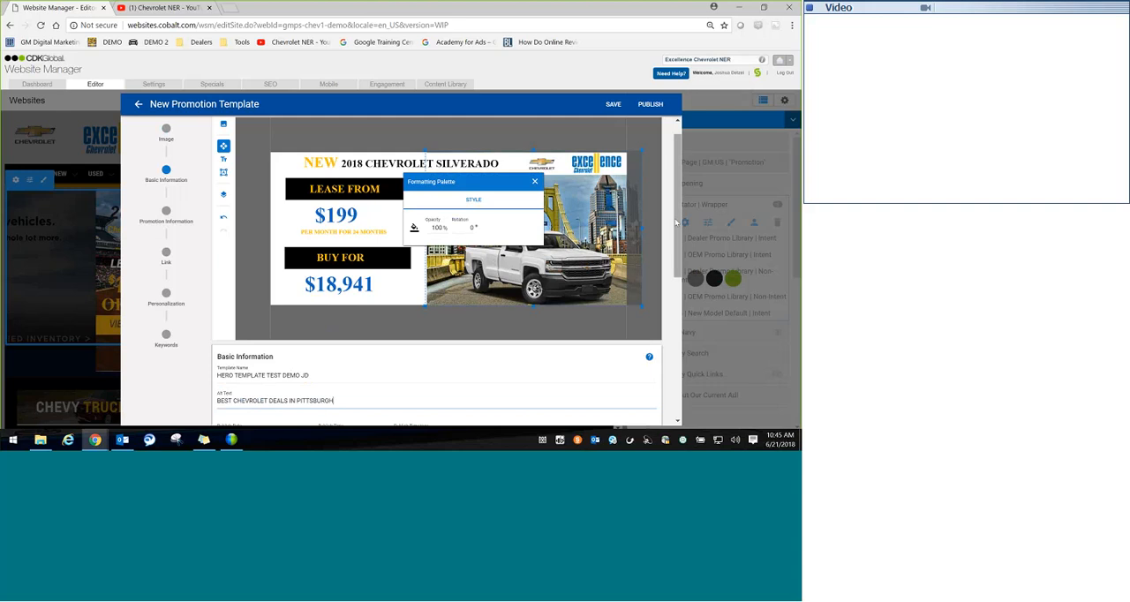
# Step: Set the template to expire on 06/30/2018 at 11:59 PM
pyautogui.scroll(-2, 676, 222)
pyautogui.click(301, 305)
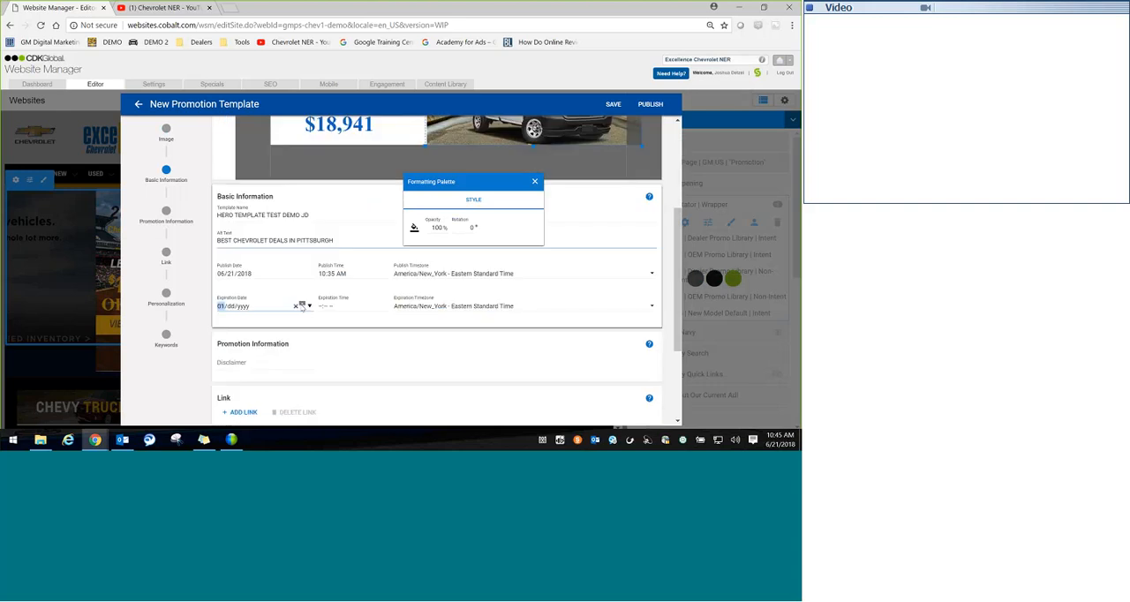
pyautogui.click(302, 305)
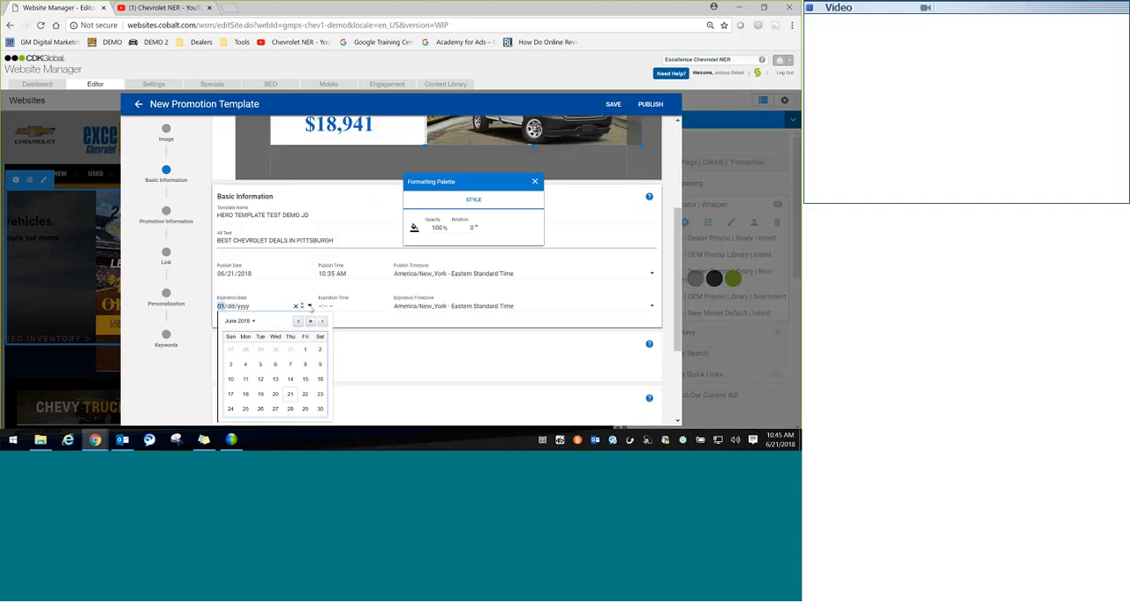
pyautogui.click(319, 410)
pyautogui.click(323, 307)
pyautogui.write('1:-- --')
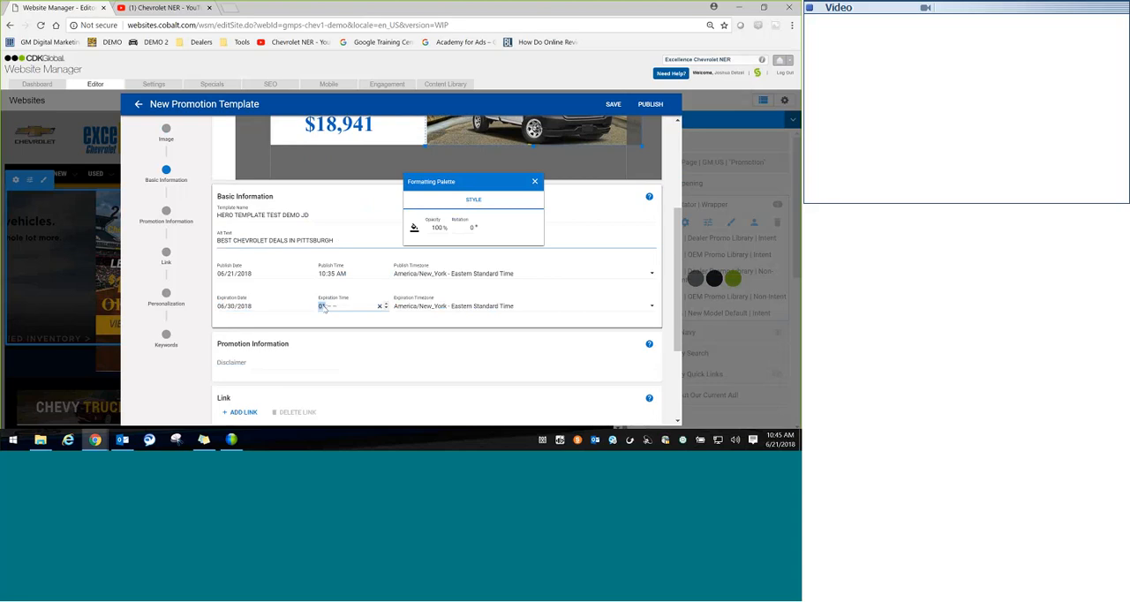
pyautogui.write('159p')
pyautogui.press('Tab')
# Step: Enter the disclaimer "While supplies last. Must Qualify through GMF. Includes Conquest Cash" in the promotion information
pyautogui.click(252, 362)
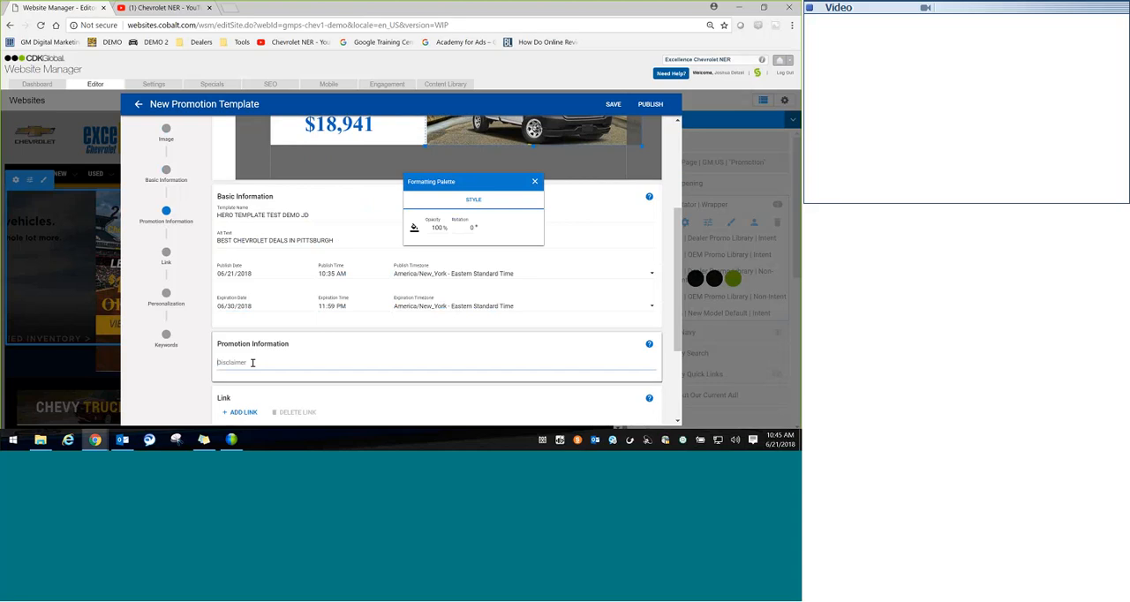
pyautogui.write('While suppli')
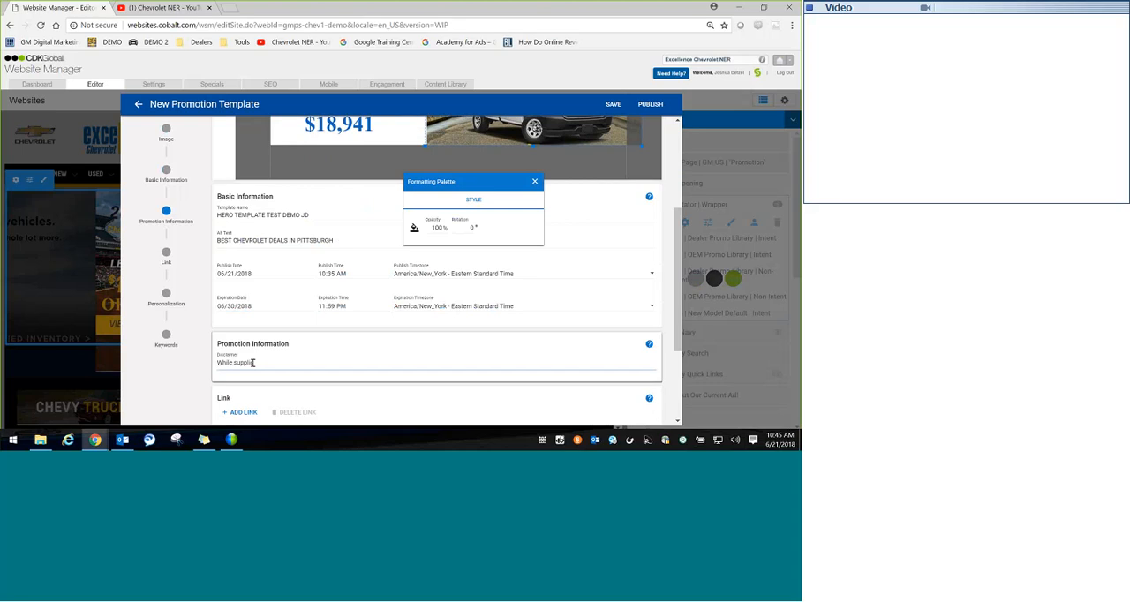
pyautogui.write('es last. Must Qulaify')
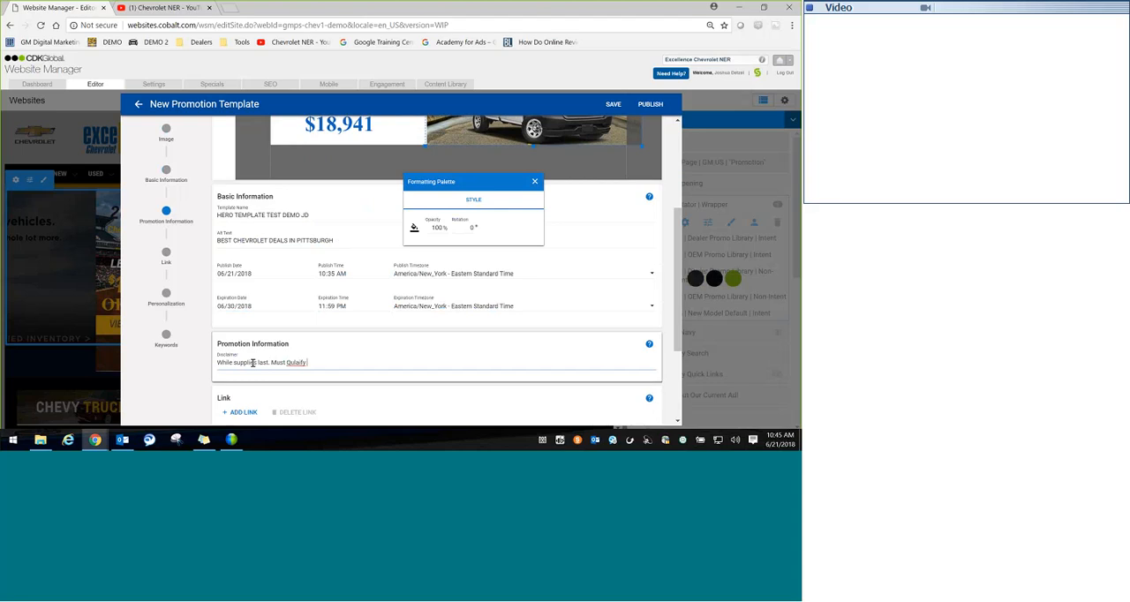
pyautogui.press('BackSpace')
pyautogui.press('BackSpace')
pyautogui.press('BackSpace')
pyautogui.press('BackSpace')
pyautogui.press('BackSpace')
pyautogui.write('alify through GMF')
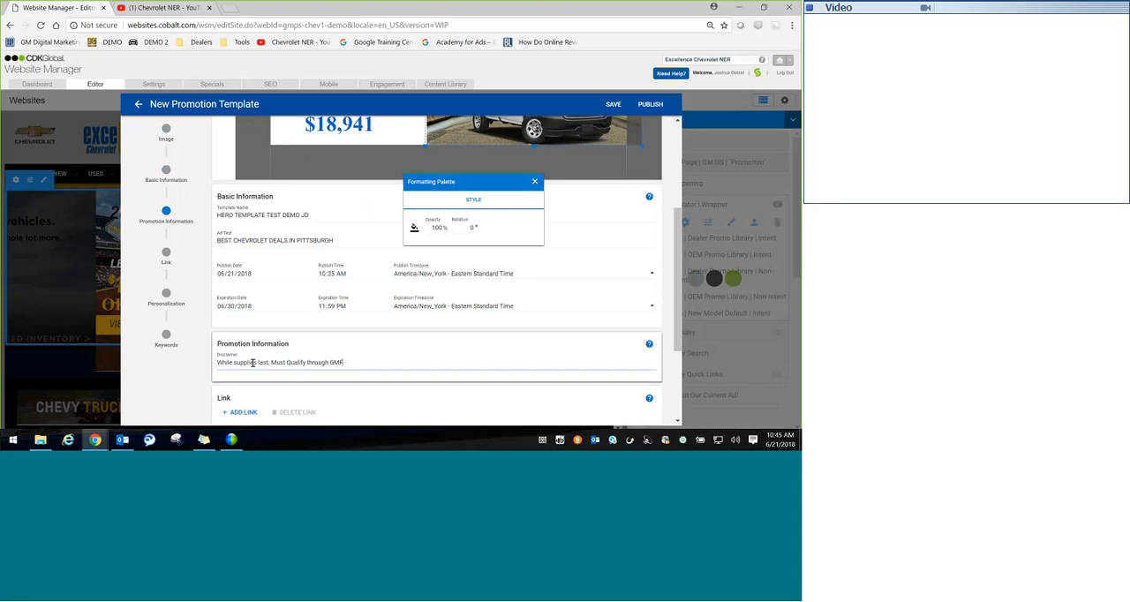
pyautogui.write(' Includes conquest Cash')
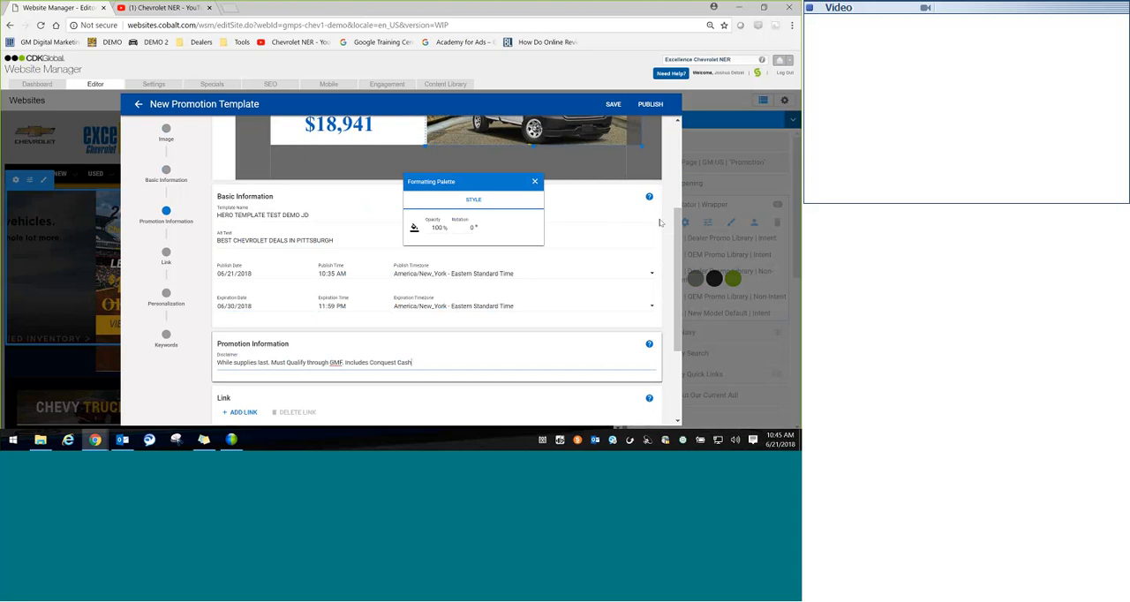
# Step: Add the model Silverado 1500 as an audience tag for the template's personalization
pyautogui.moveTo(678, 237); pyautogui.dragTo(677, 301)
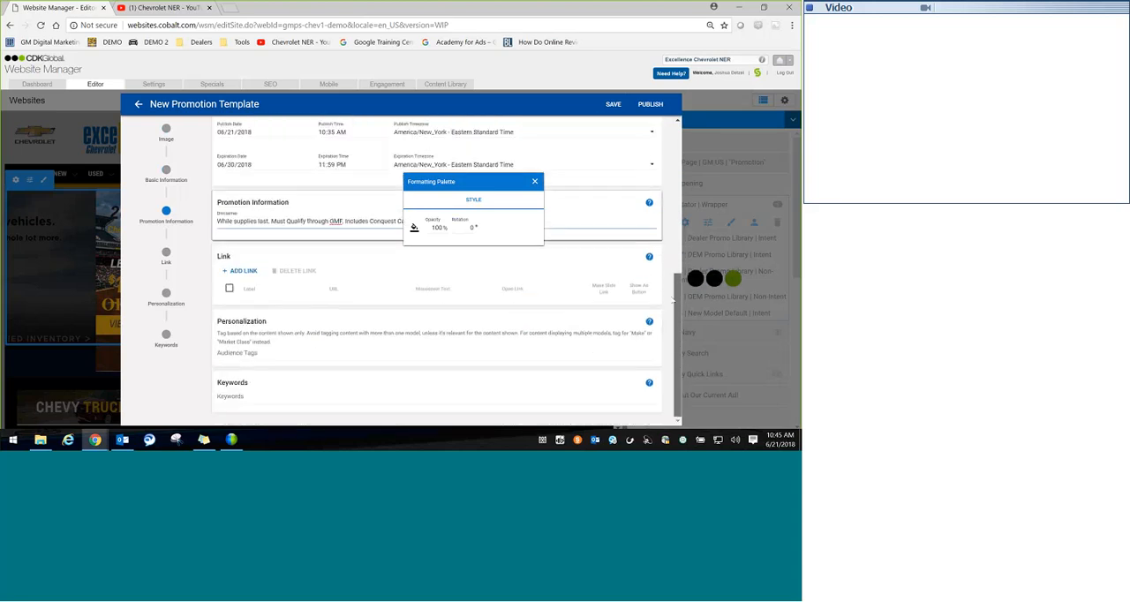
pyautogui.click(253, 349)
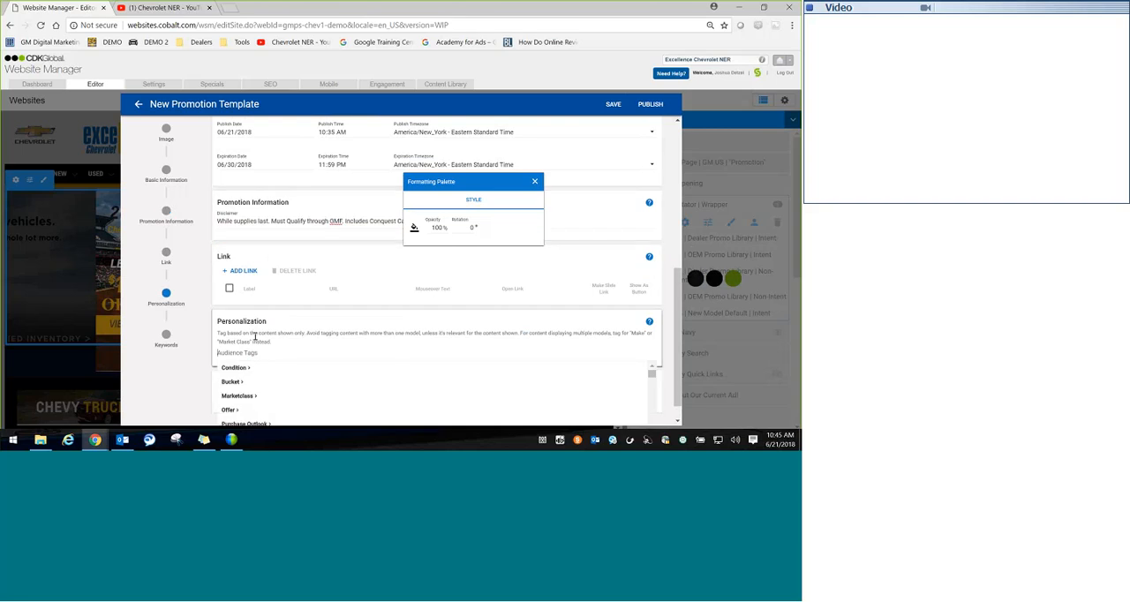
pyautogui.write('Silvead')
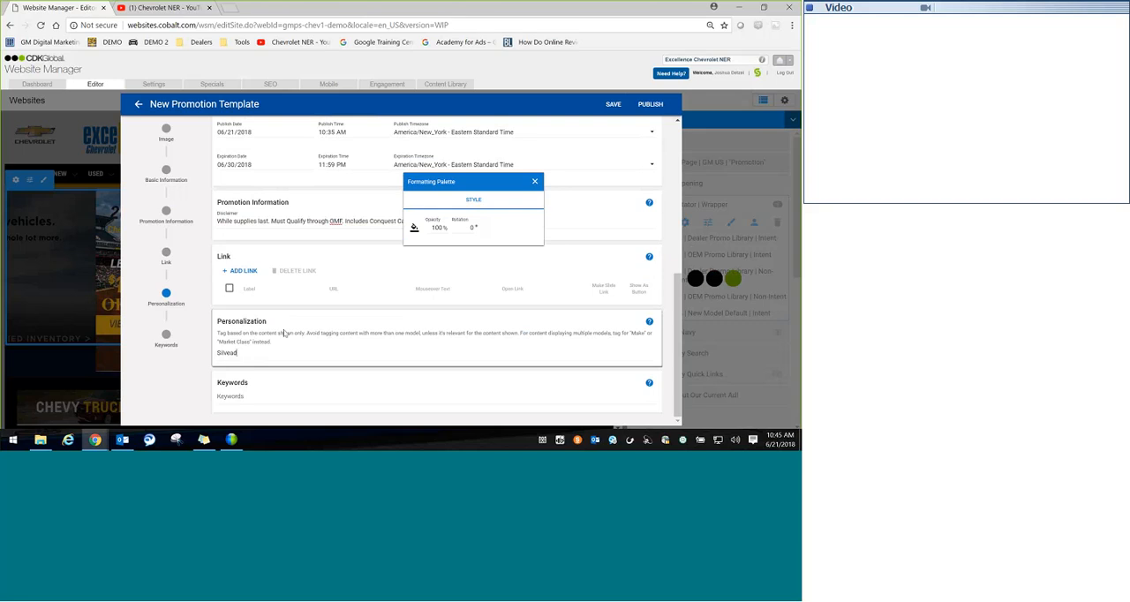
pyautogui.press('BackSpace')
pyautogui.press('BackSpace')
pyautogui.click(251, 378)
# Step: Add the keywords "Dealer Intent" and "Non Intent" to the template
pyautogui.click(247, 396)
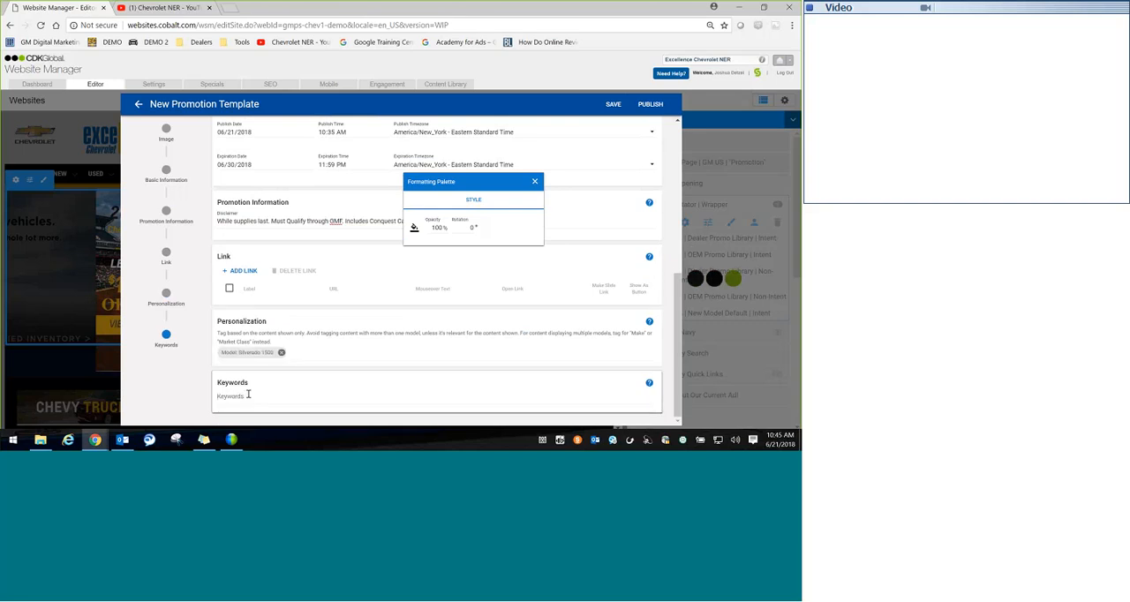
pyautogui.write('Non Intent')
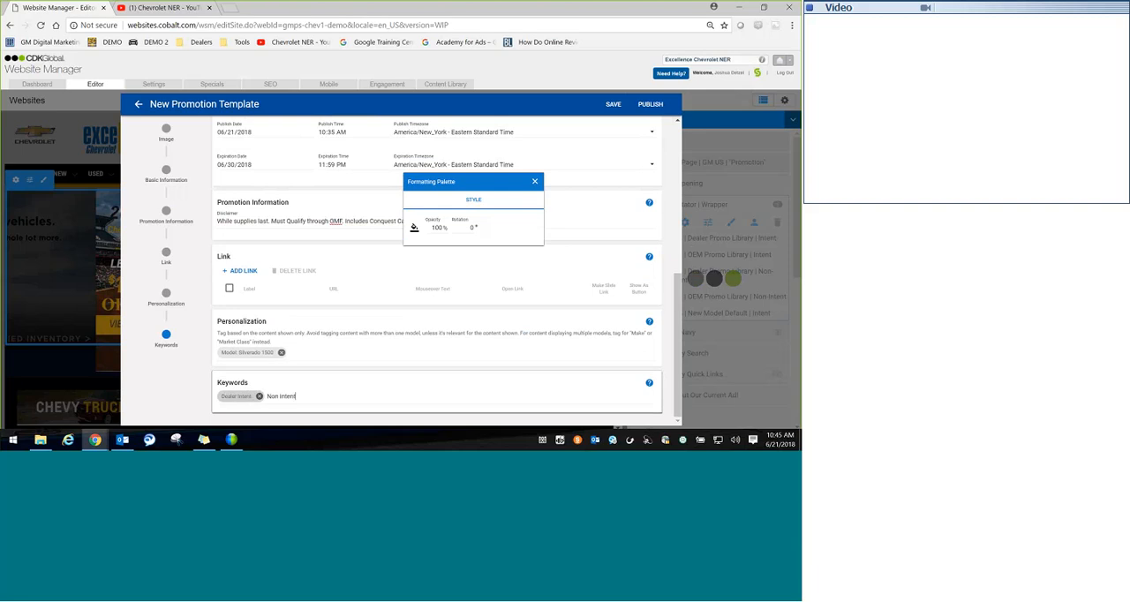
pyautogui.press('Return')
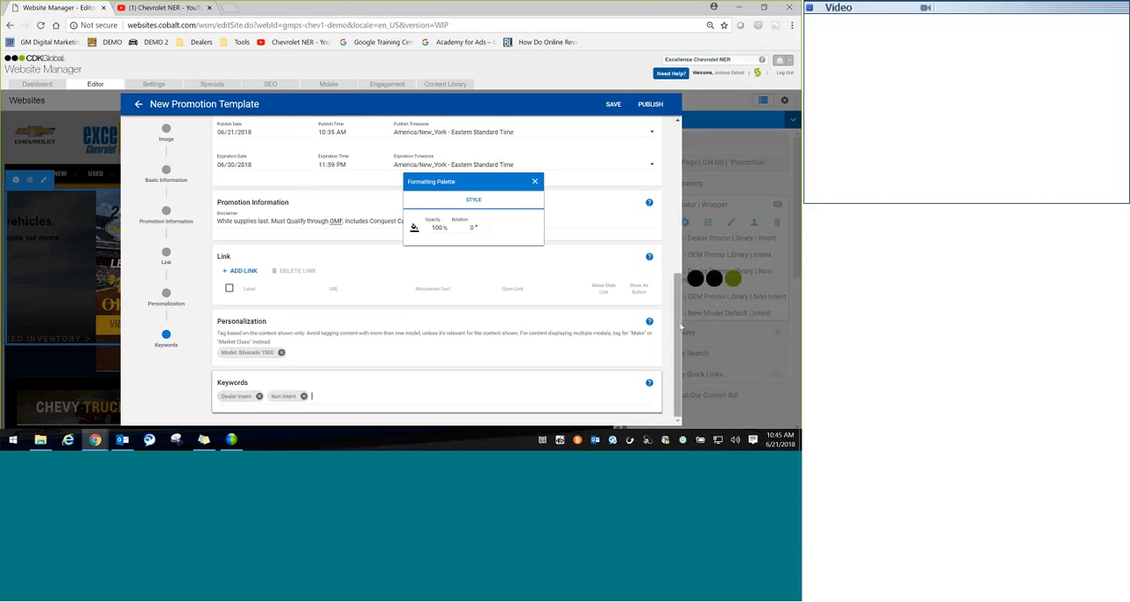
# Step: Save the promotion template and publish it
pyautogui.scroll(1, 680, 327)
pyautogui.scroll(3, 671, 128)
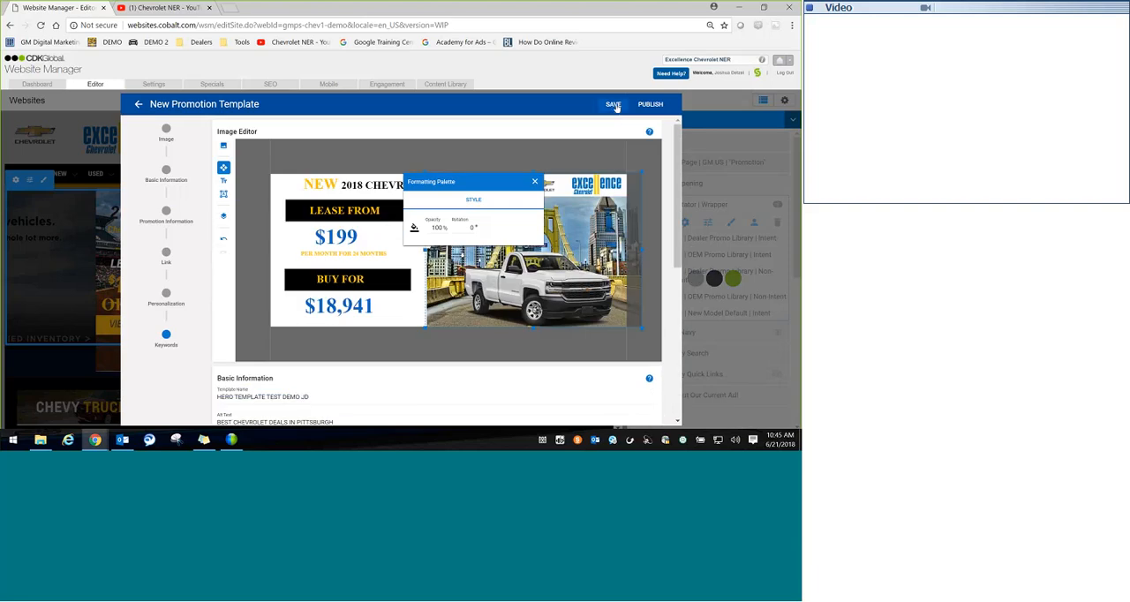
pyautogui.click(614, 105)
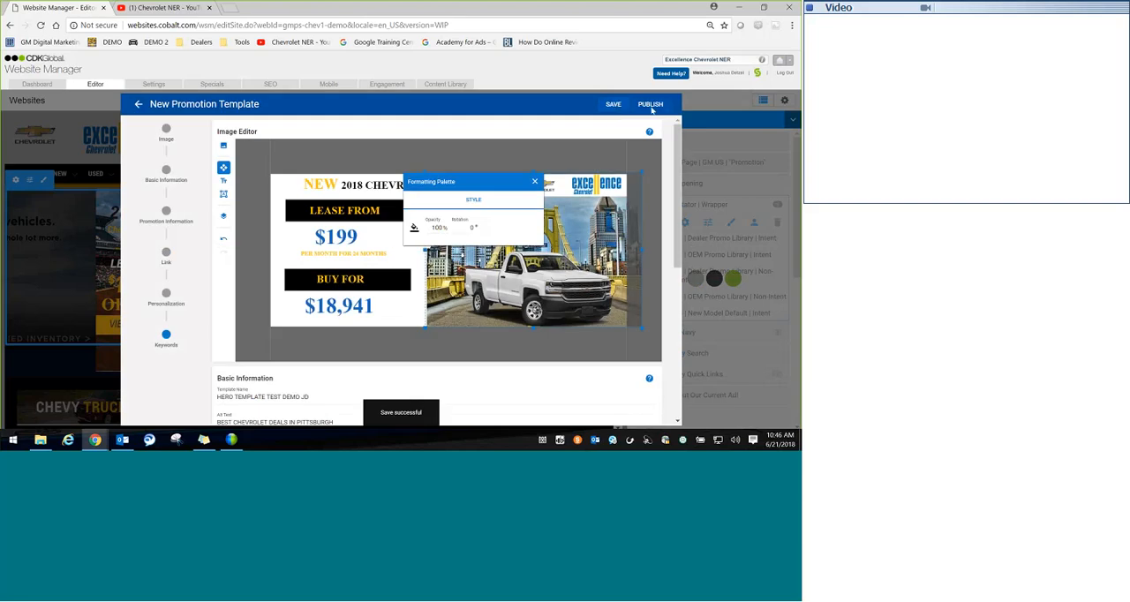
pyautogui.click(651, 105)
pyautogui.click(483, 281)
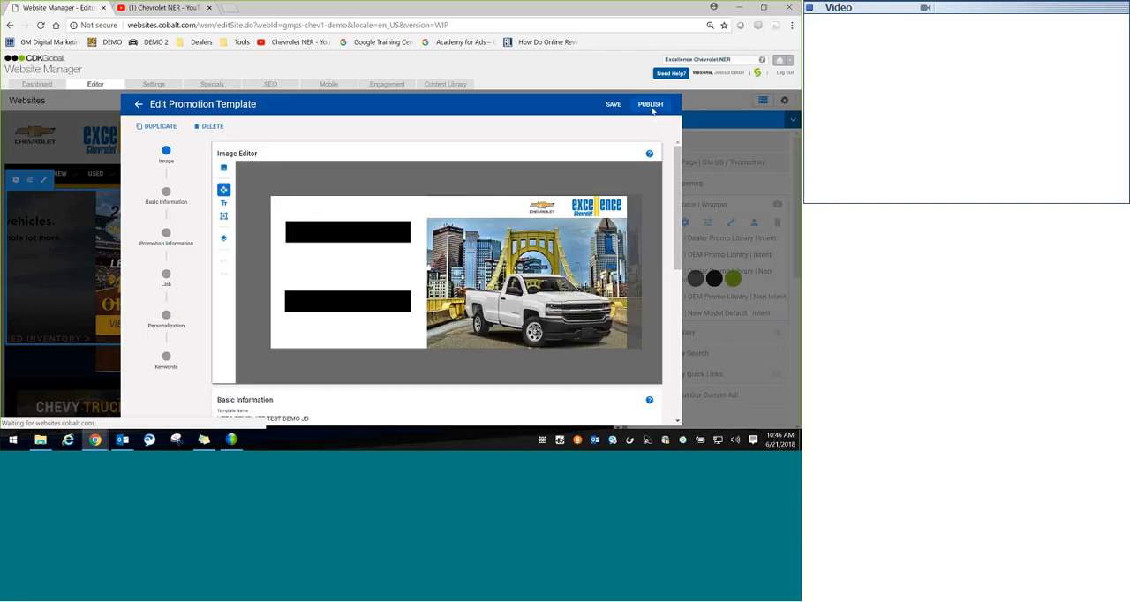
pyautogui.click(651, 105)
pyautogui.click(484, 275)
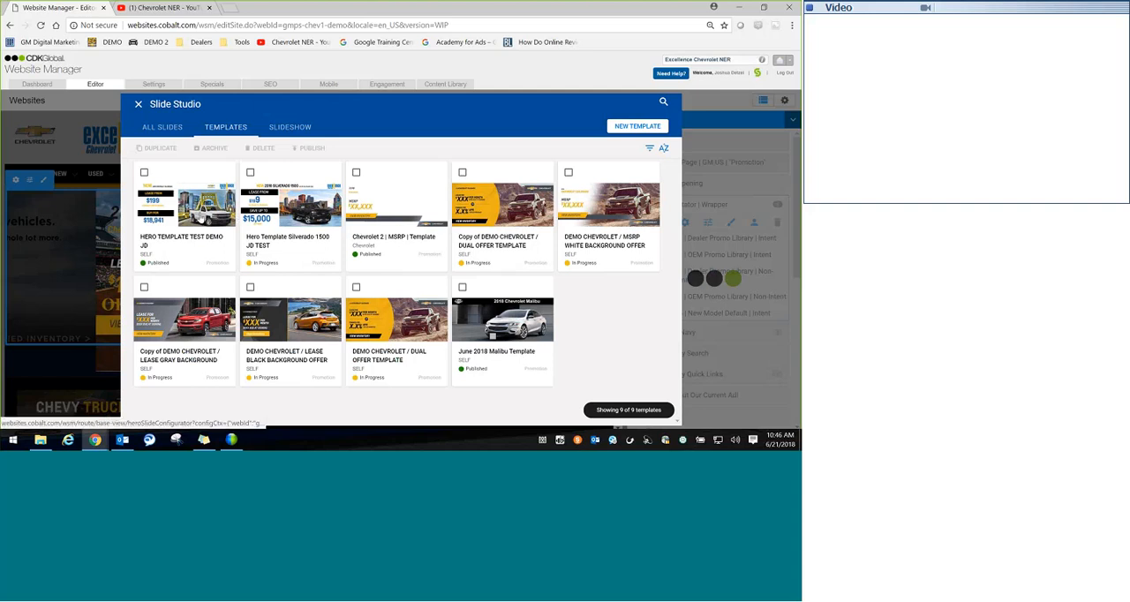
# Step: Reopen the "HERO TEMPLATE TEST DEMO JD" template from the template library for editing
pyautogui.click(195, 235)
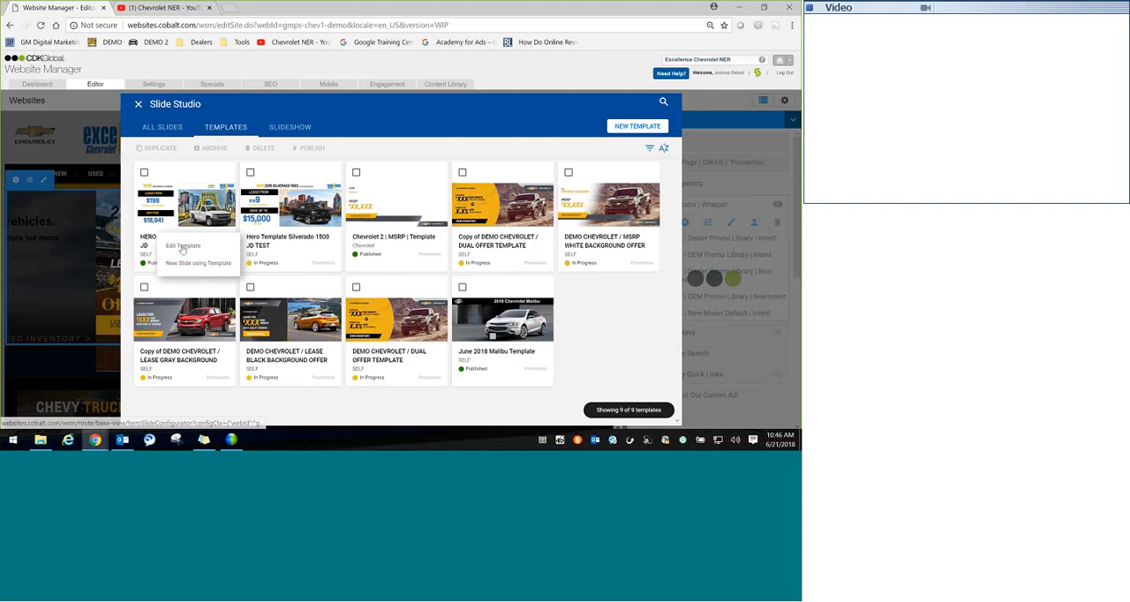
pyautogui.click(182, 247)
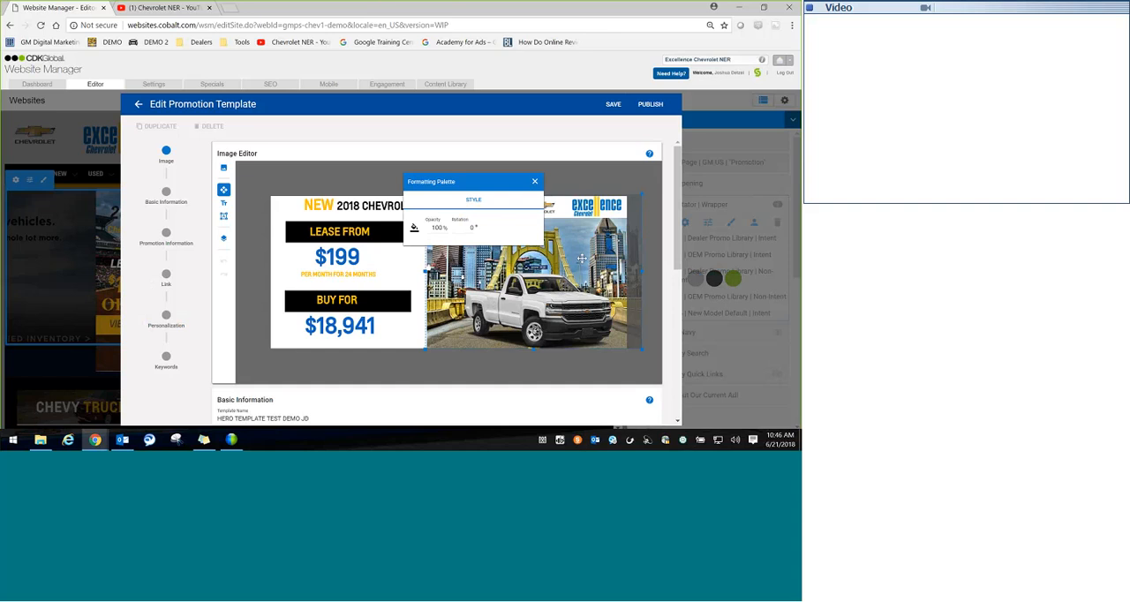
# Step: Delete the city bridge background and the white truck image layers from the template
pyautogui.press('Delete')
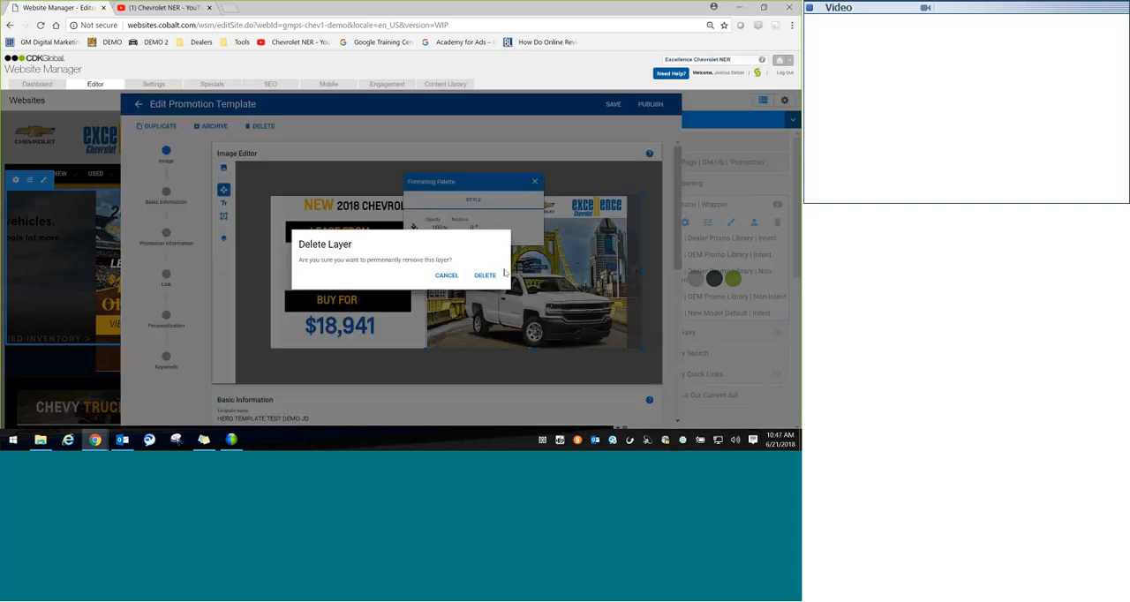
pyautogui.click(502, 275)
pyautogui.press('Delete')
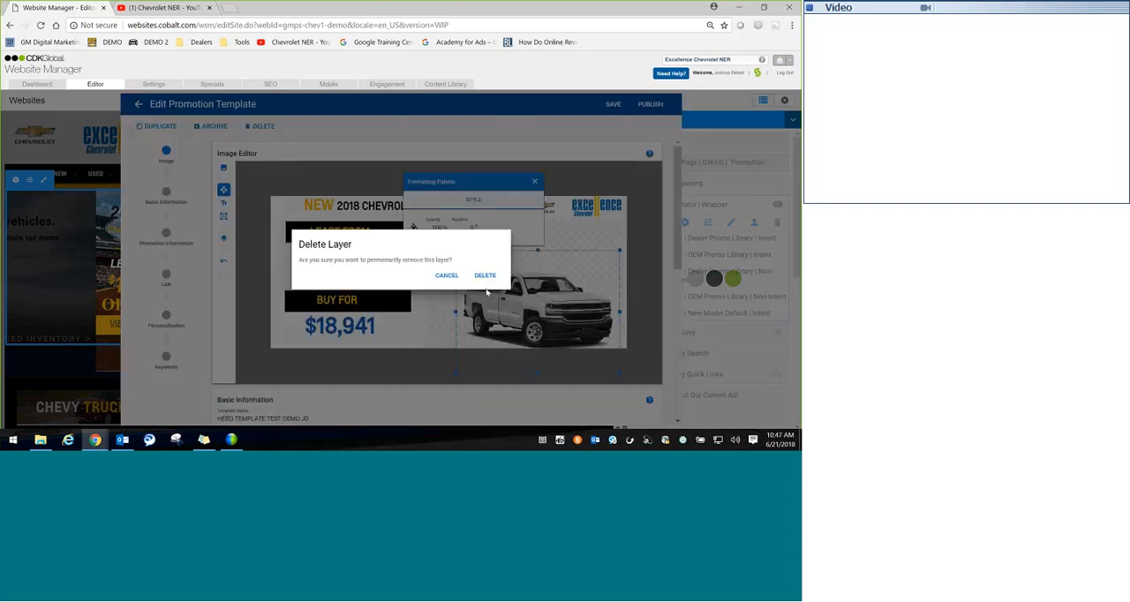
pyautogui.click(487, 274)
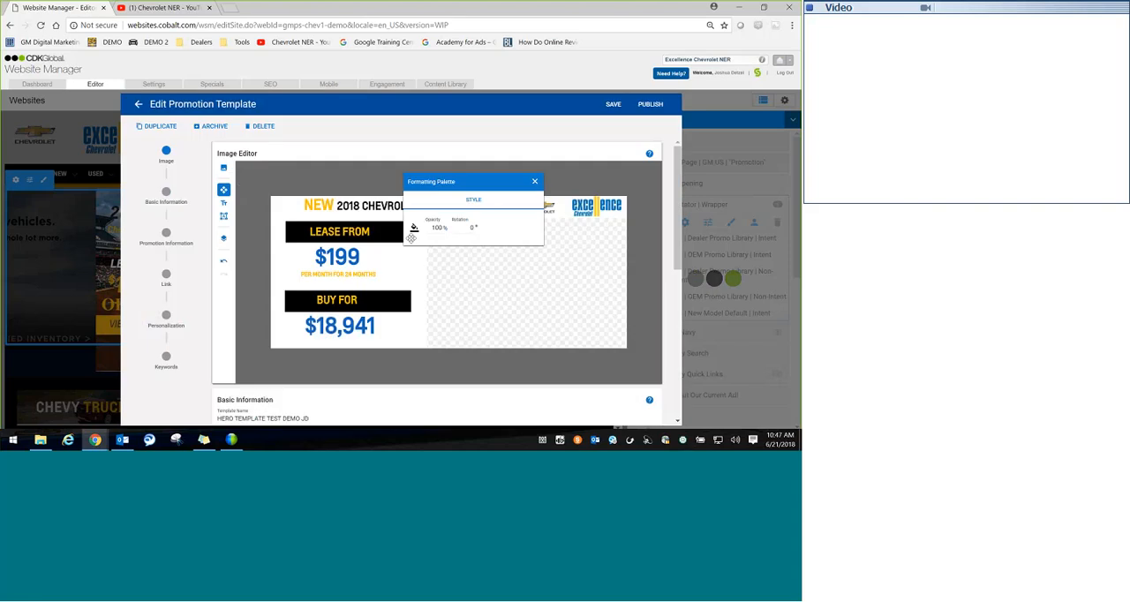
# Step: Upload Capture.PNG as a new image layer and shrink it toward the area beside the lease and buy offers
pyautogui.click(227, 173)
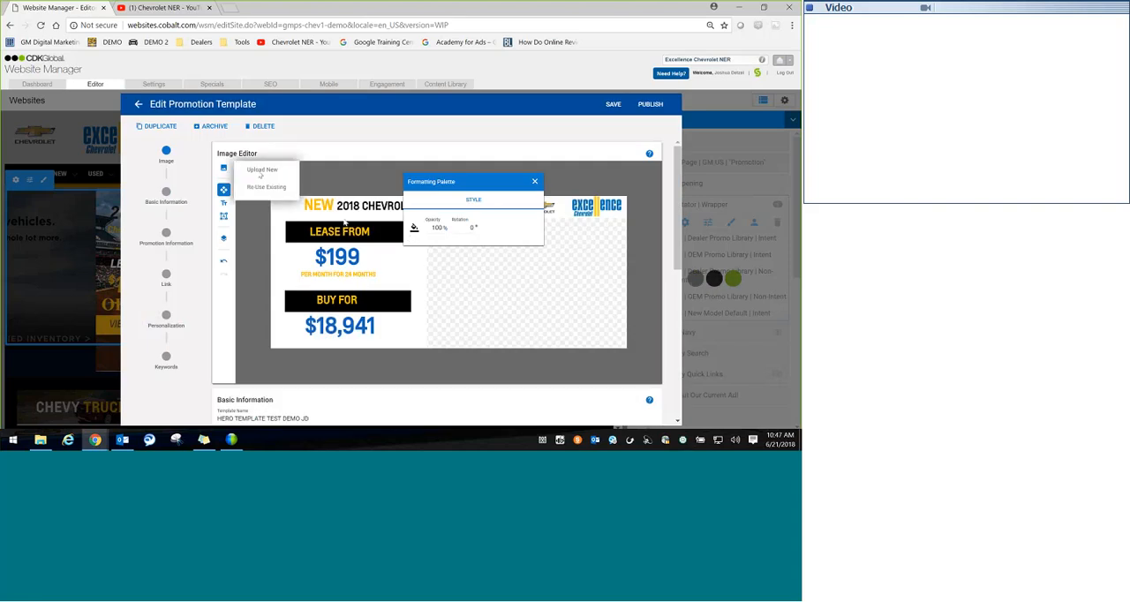
pyautogui.click(262, 169)
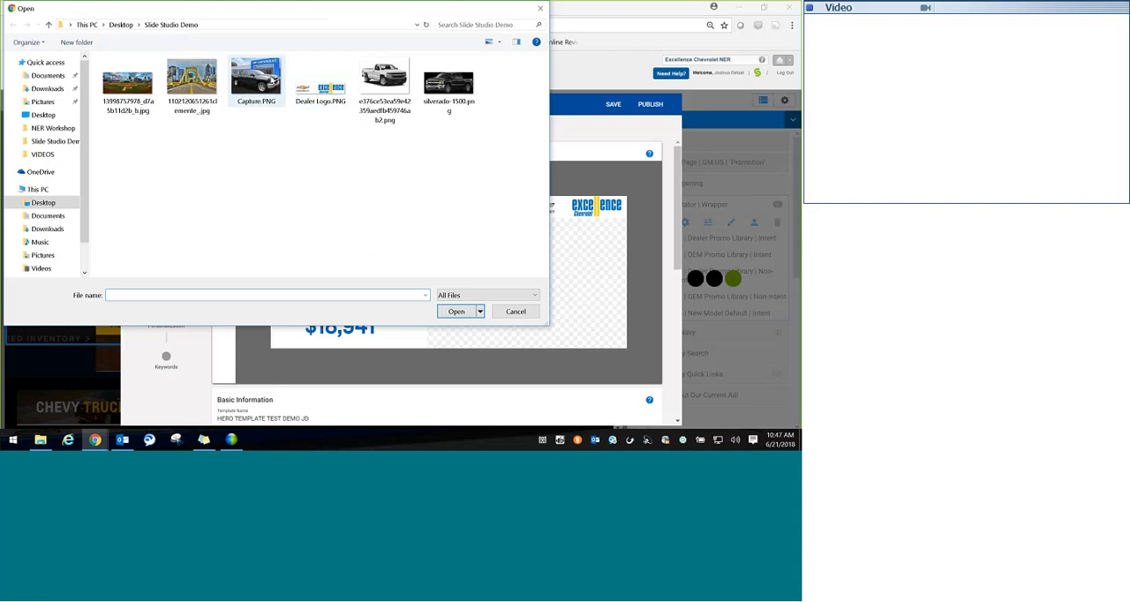
pyautogui.doubleClick(256, 81)
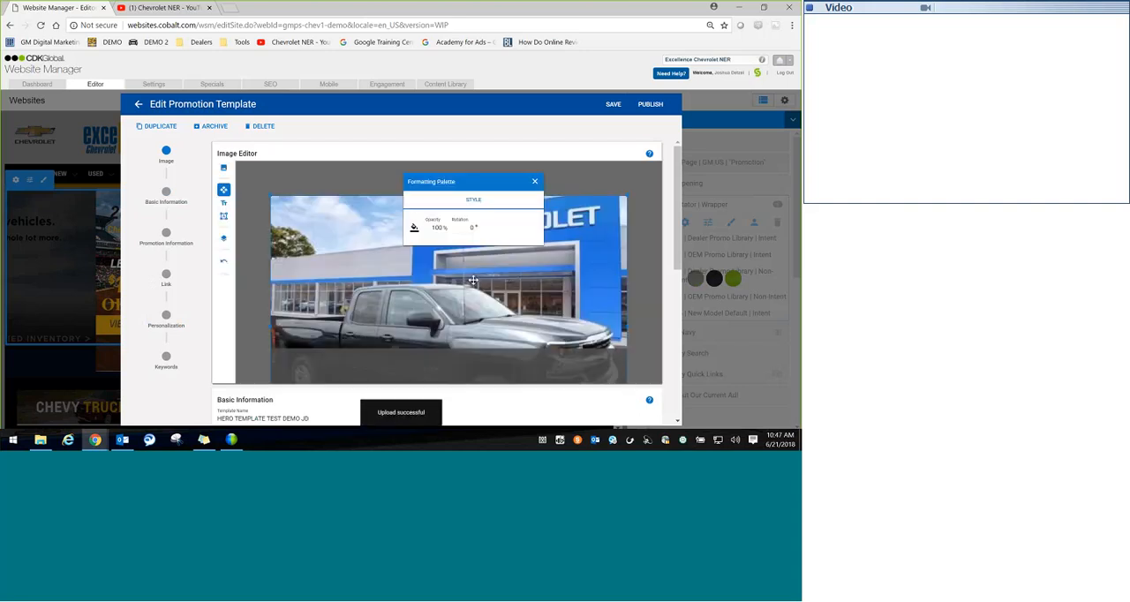
pyautogui.moveTo(267, 190); pyautogui.dragTo(424, 206)
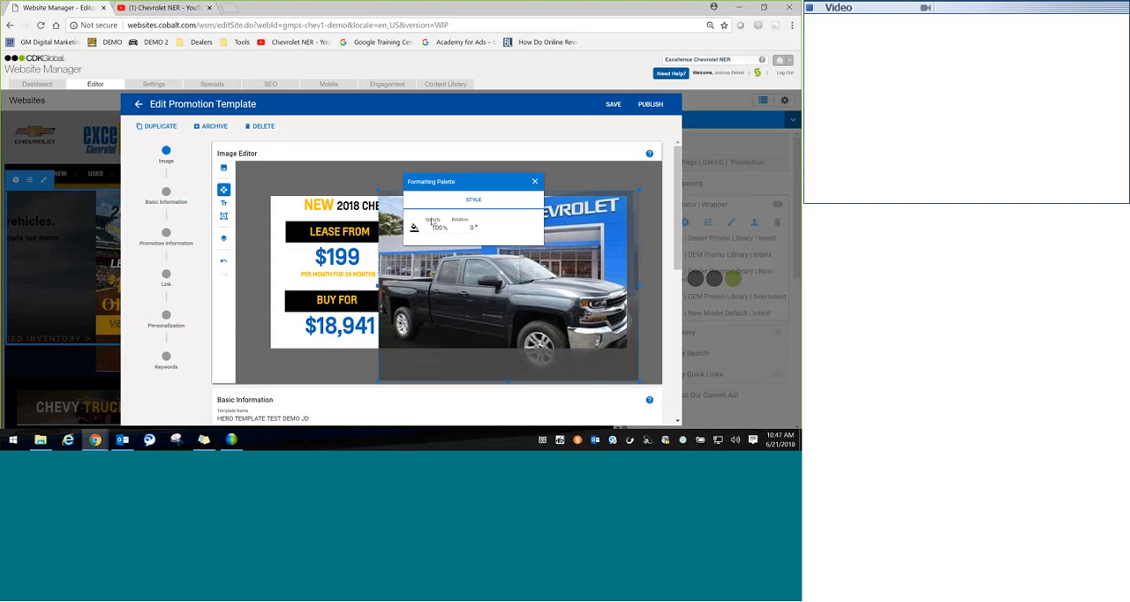
# Step: Move the Capture.PNG layer down the layer stack behind the offer text and header
pyautogui.click(223, 237)
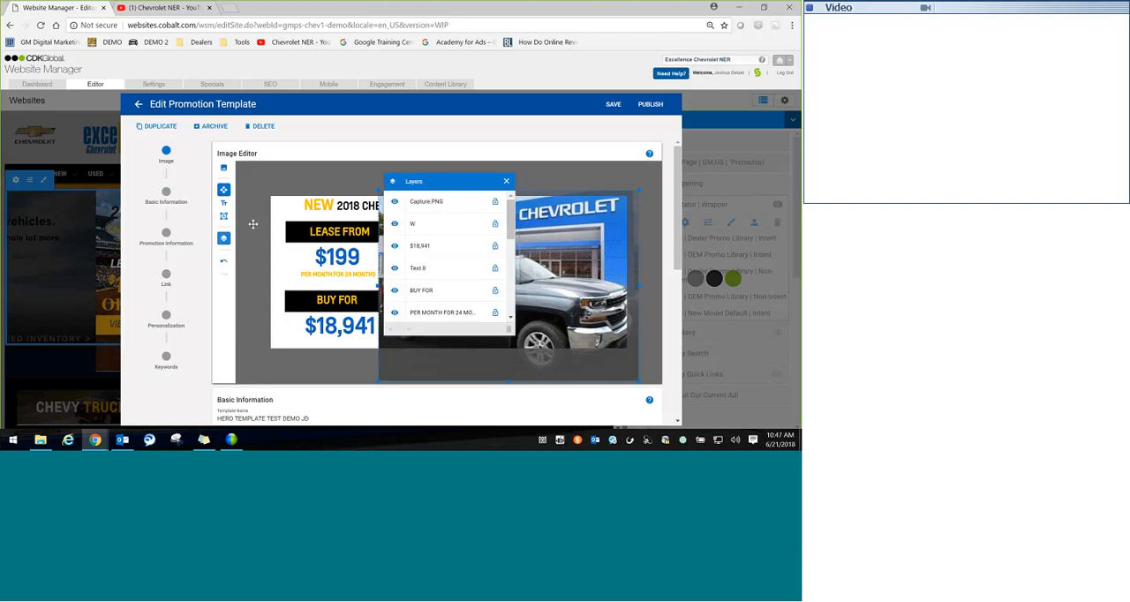
pyautogui.click(442, 205)
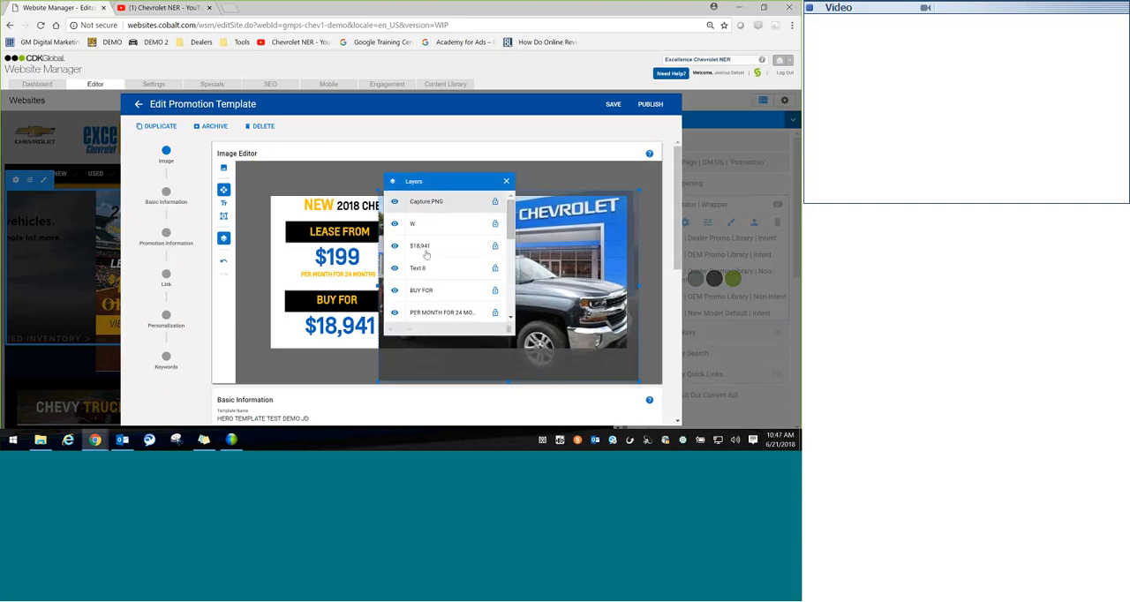
pyautogui.click(389, 329)
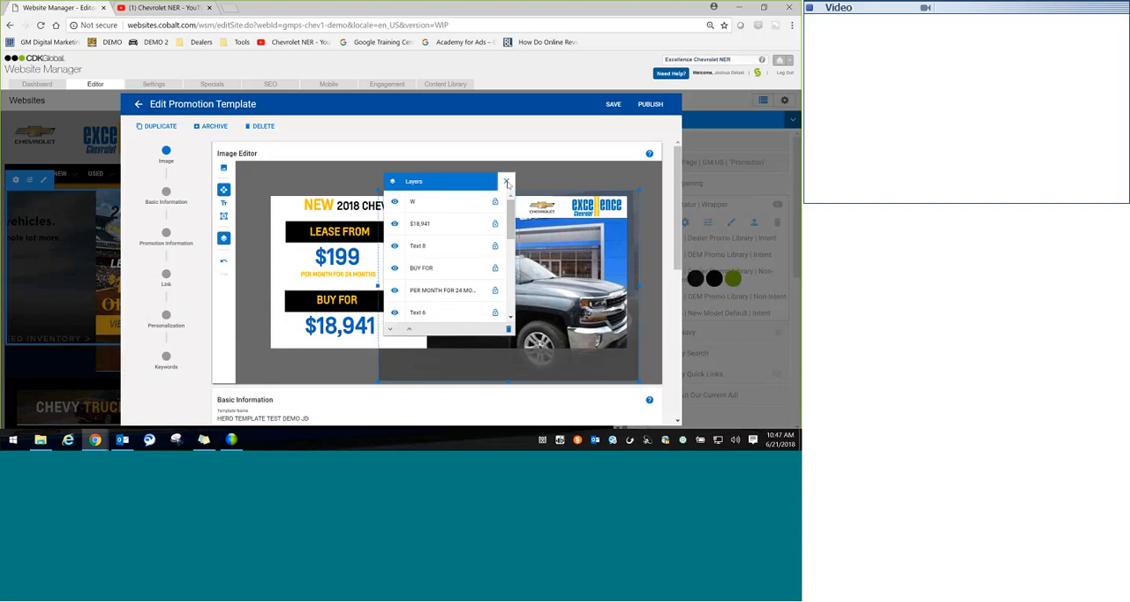
pyautogui.click(507, 182)
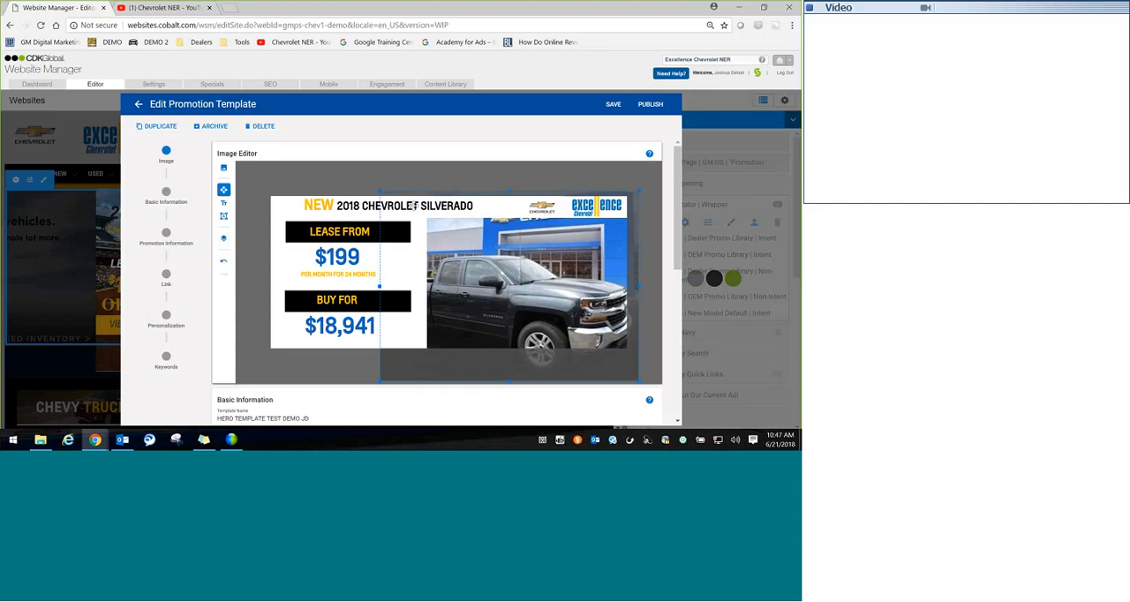
# Step: Resize and reposition the dealership truck photo to fill the blank area below the header beside the offers
pyautogui.moveTo(413, 206); pyautogui.dragTo(459, 255)
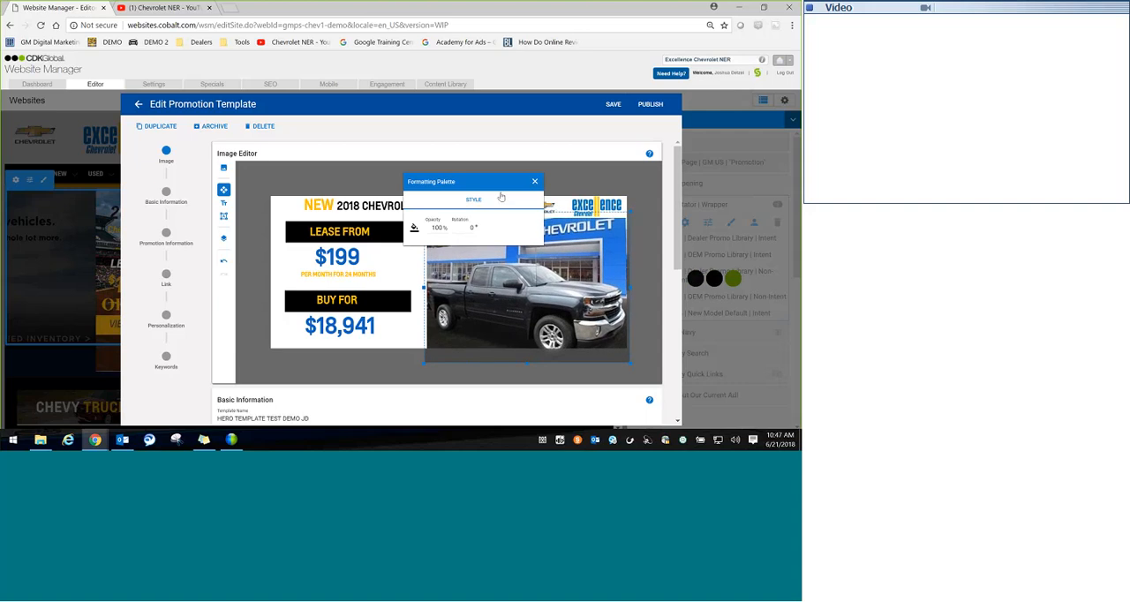
pyautogui.click(512, 167)
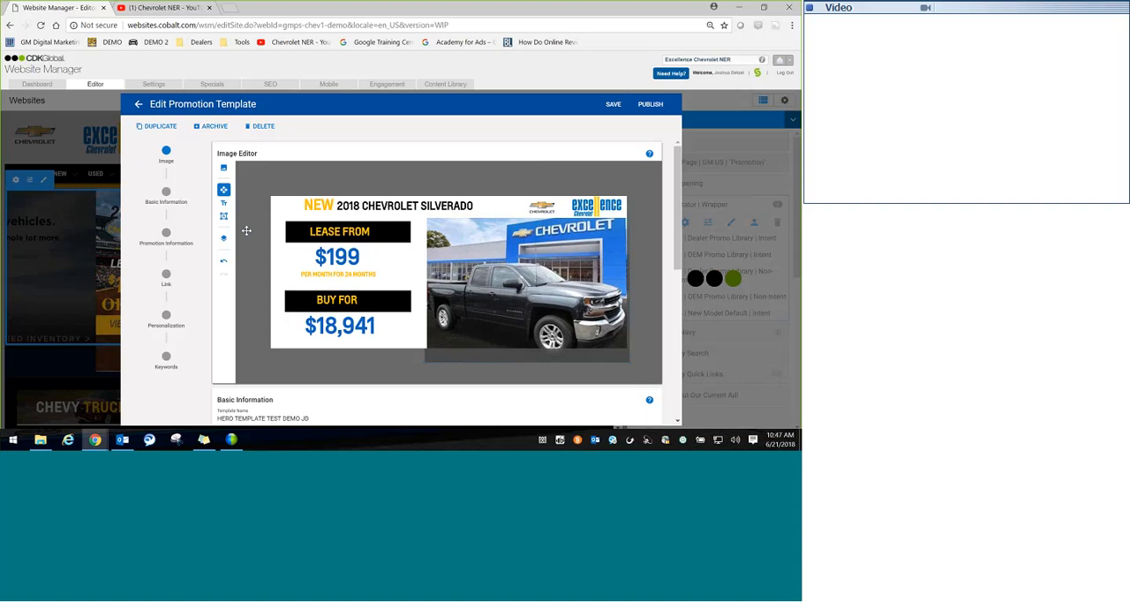
pyautogui.click(536, 327)
pyautogui.moveTo(629, 361); pyautogui.dragTo(626, 360)
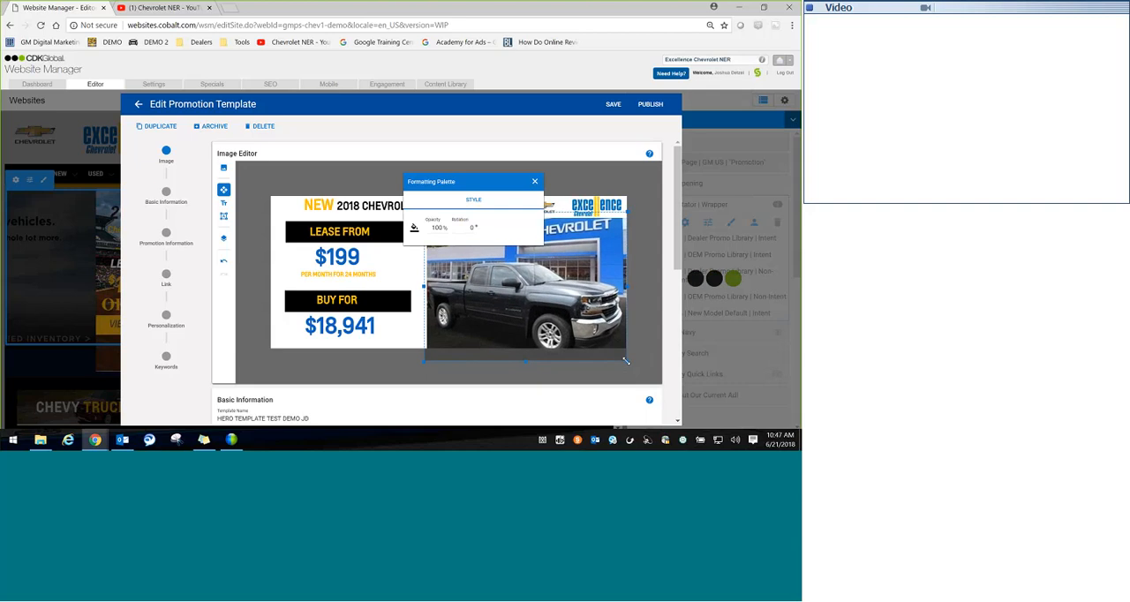
pyautogui.moveTo(527, 360); pyautogui.dragTo(527, 353)
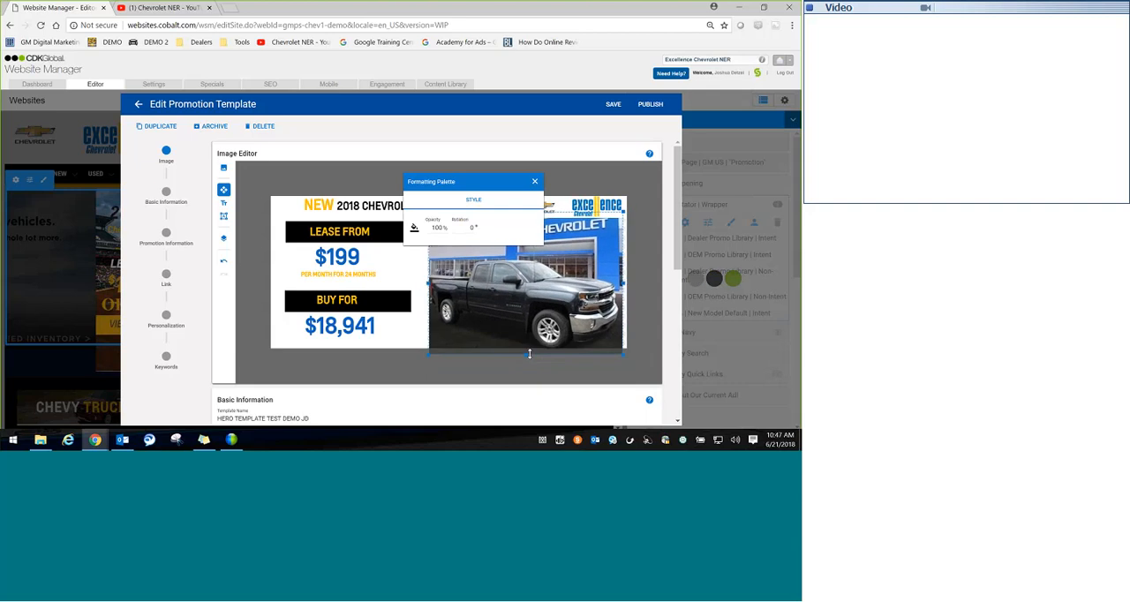
pyautogui.moveTo(623, 283); pyautogui.dragTo(626, 282)
pyautogui.moveTo(429, 283); pyautogui.dragTo(485, 295)
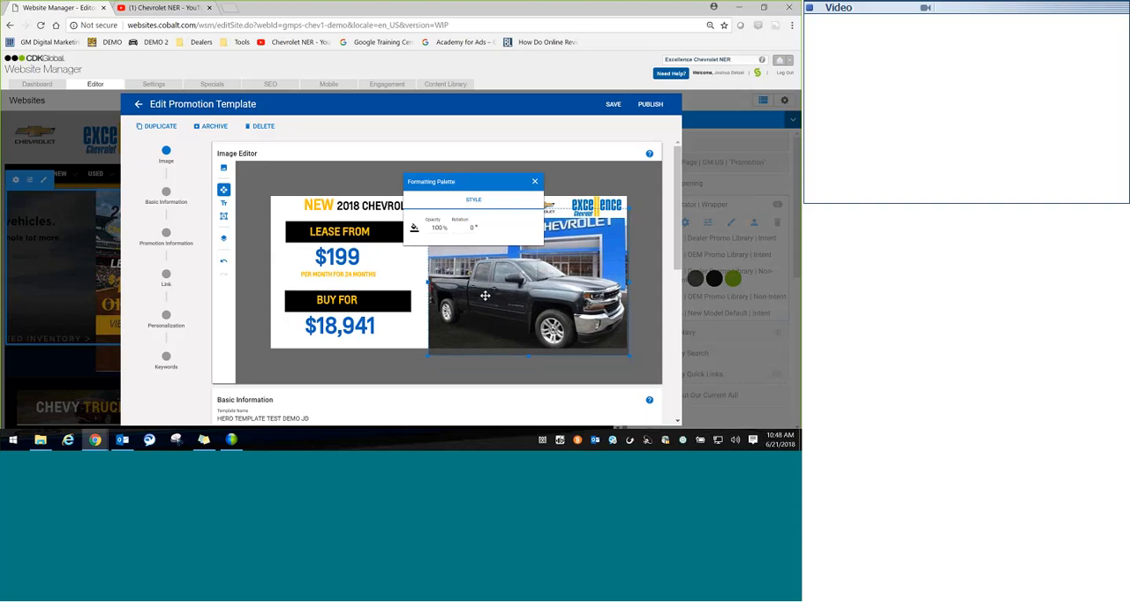
# Step: Publish the updated promotion template
pyautogui.click(534, 181)
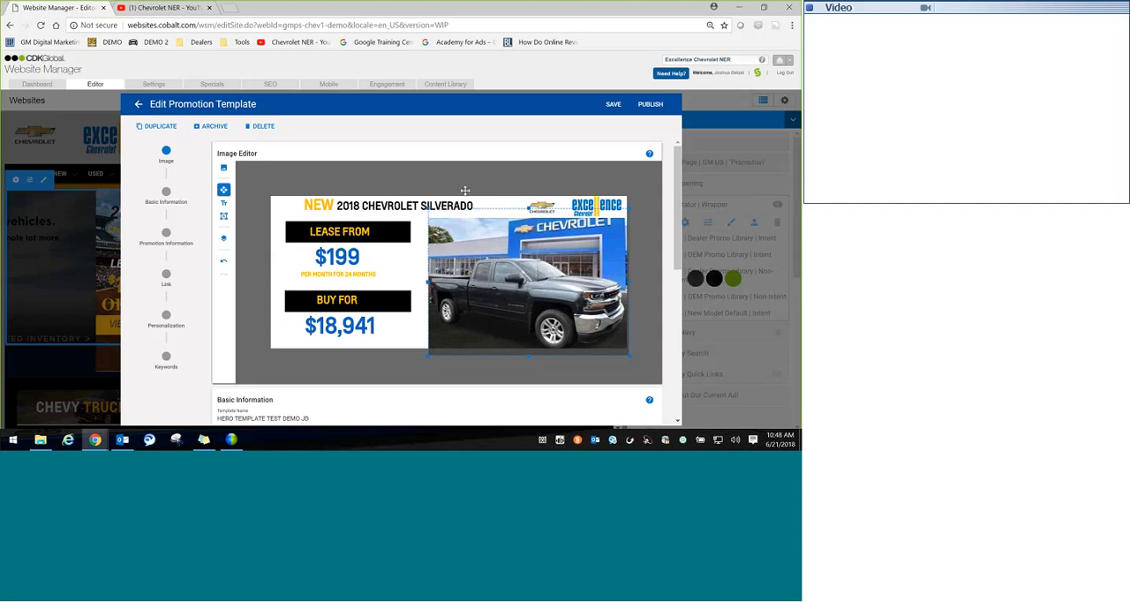
pyautogui.click(649, 105)
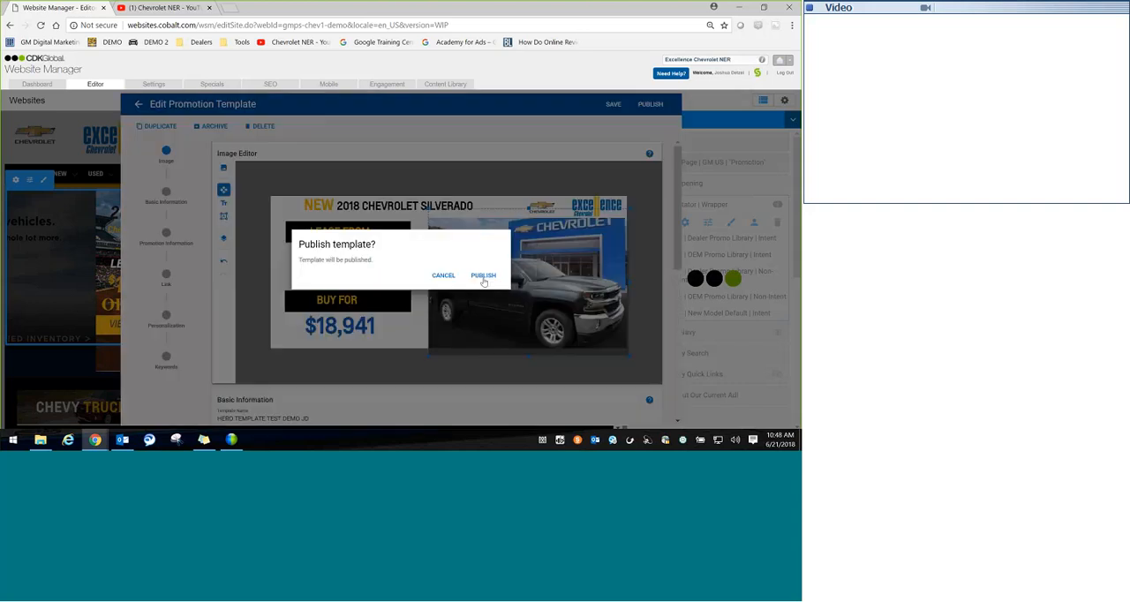
pyautogui.click(484, 276)
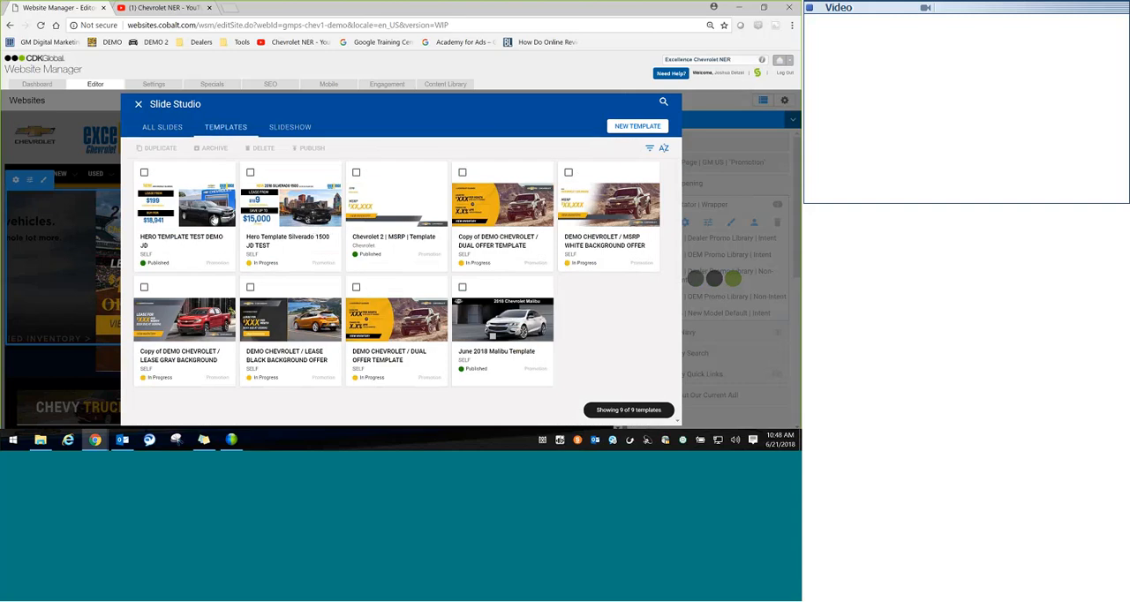
pyautogui.click(269, 238)
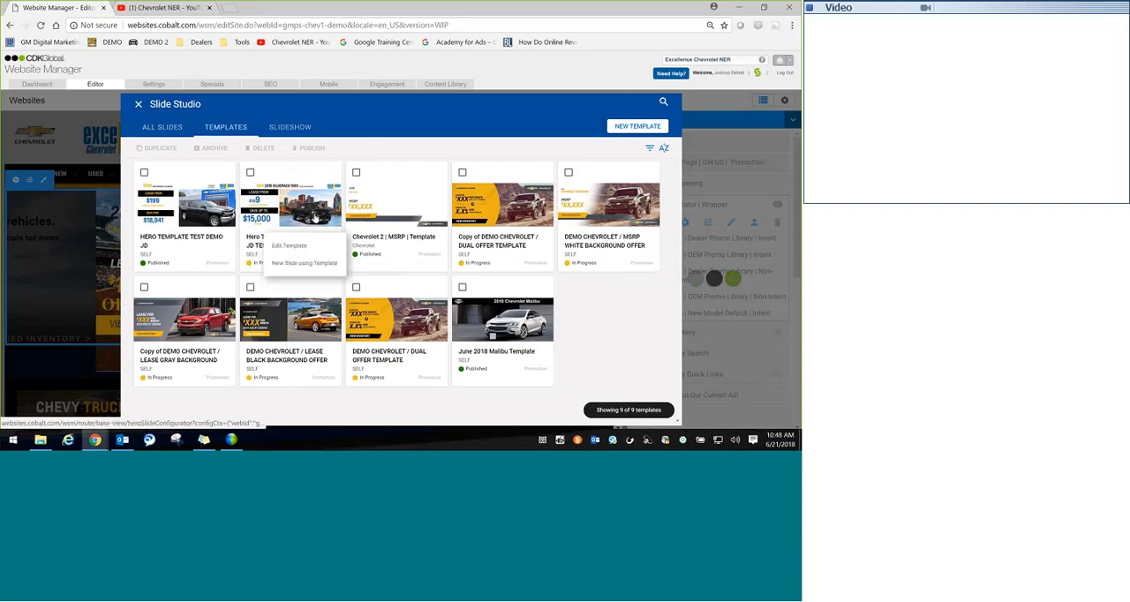
pyautogui.click(289, 248)
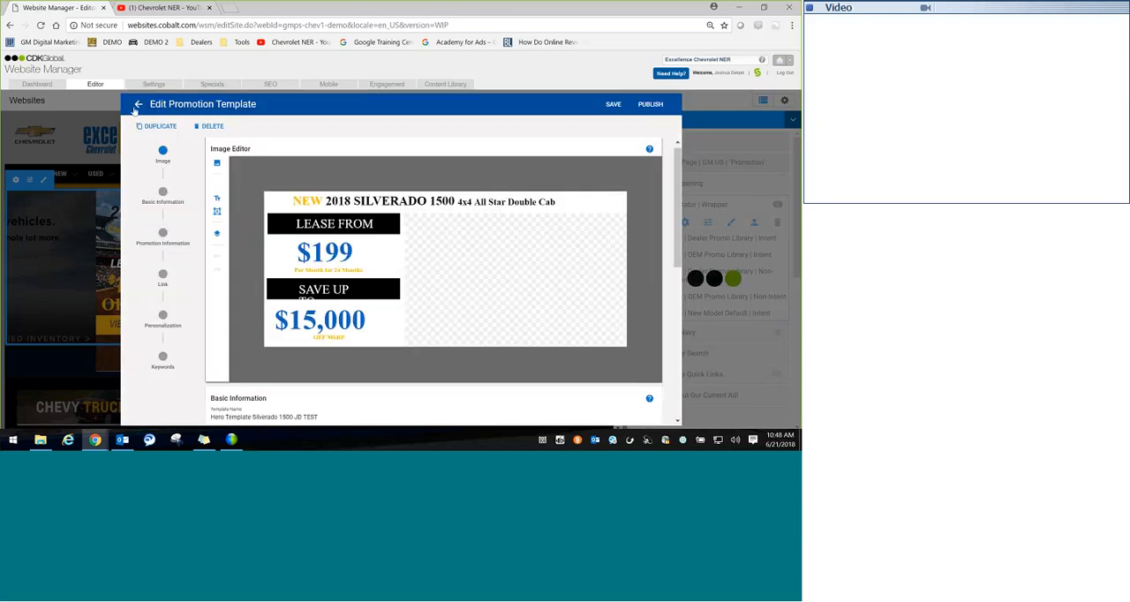
pyautogui.click(138, 104)
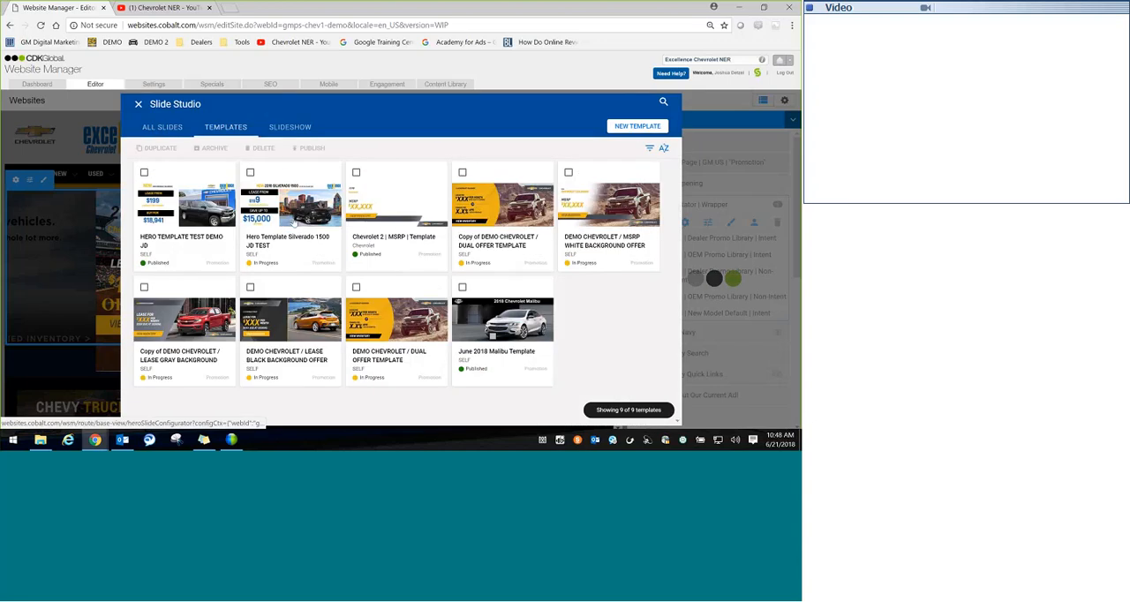
# Step: Create a new slide from the "Hero Template Silverado 1500 JD TEST" template and select its headline text
pyautogui.moveTo(295, 221)
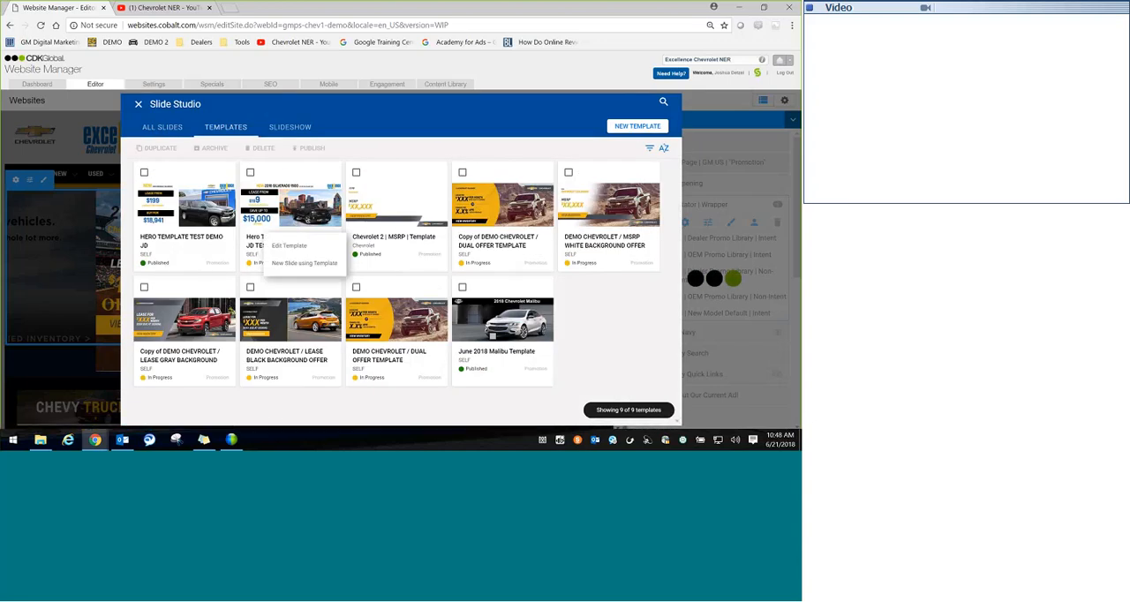
pyautogui.click(300, 264)
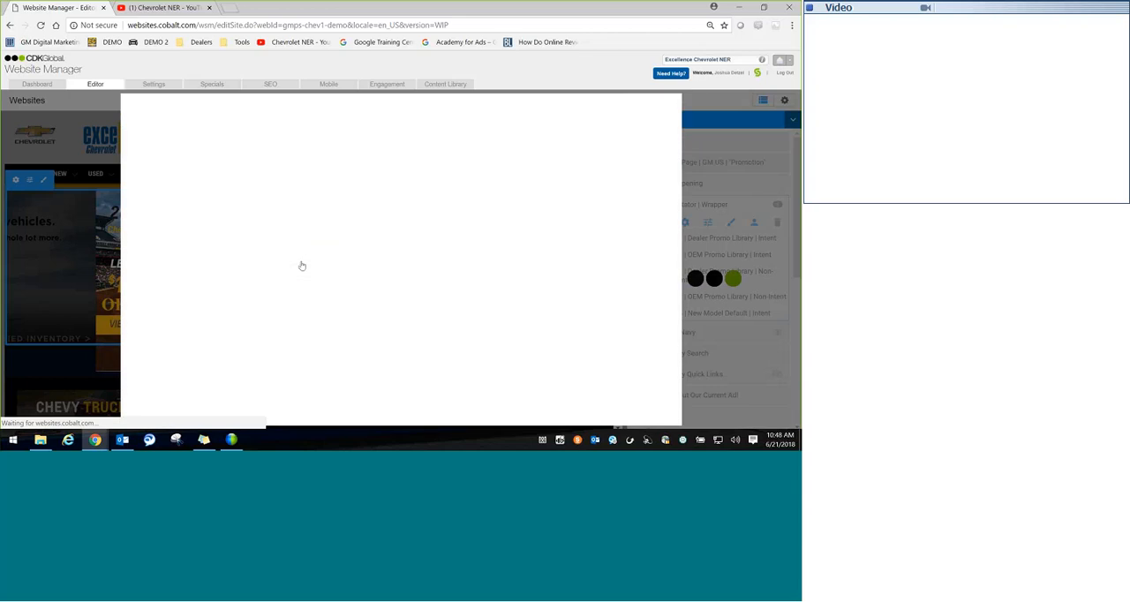
pyautogui.click(500, 289)
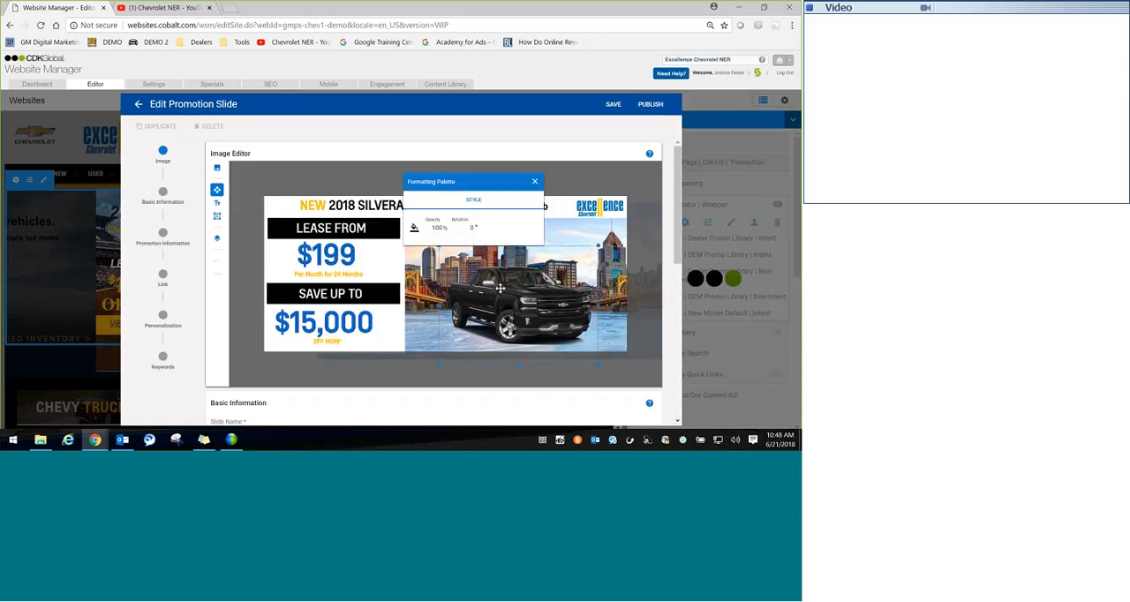
pyautogui.click(376, 205)
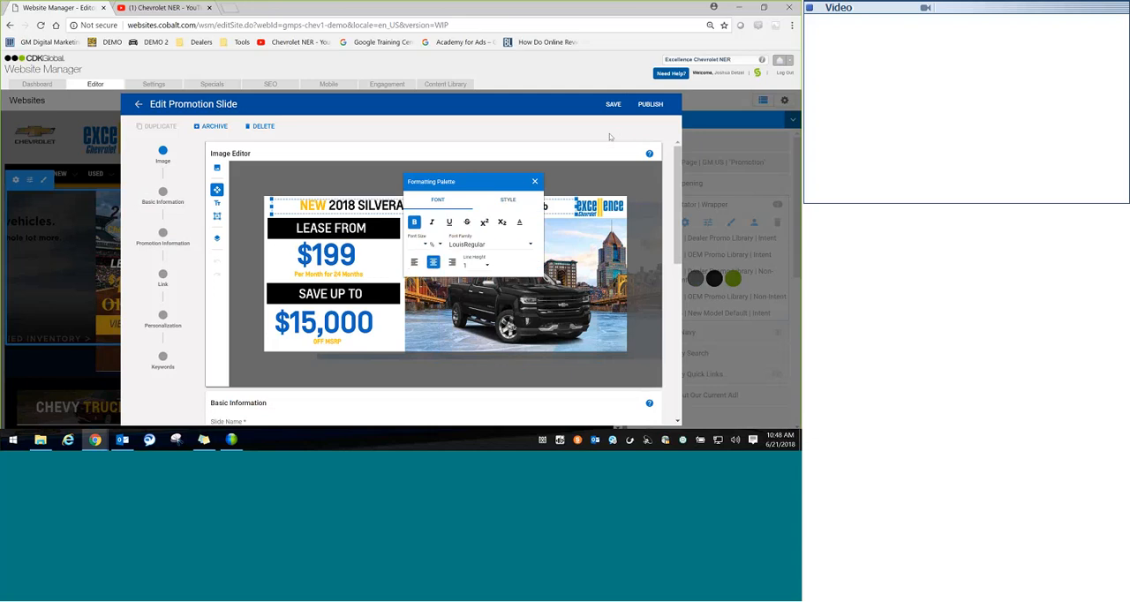
# Step: Name the new slide "COLORADO TEST" and publish it
pyautogui.click(648, 105)
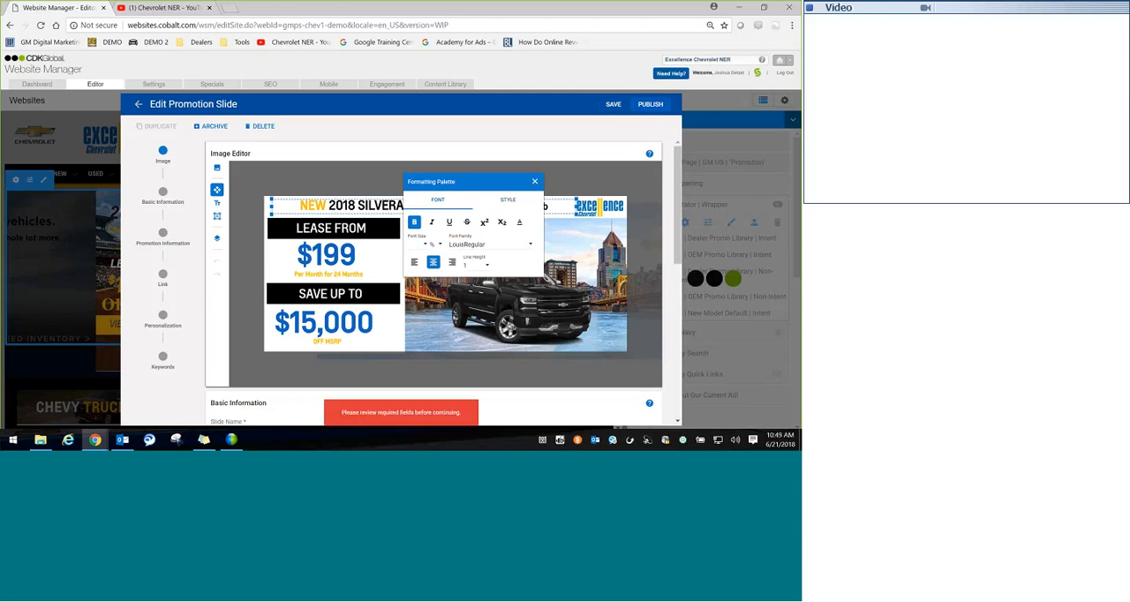
pyautogui.moveTo(677, 187); pyautogui.dragTo(676, 220)
pyautogui.click(310, 345)
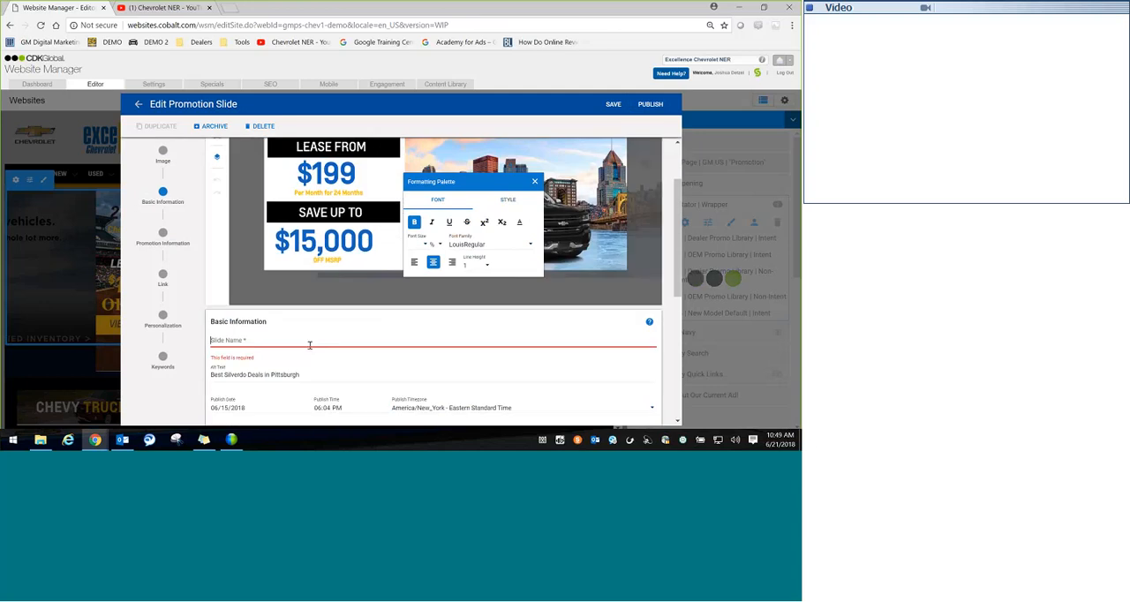
pyautogui.write('COLORADO')
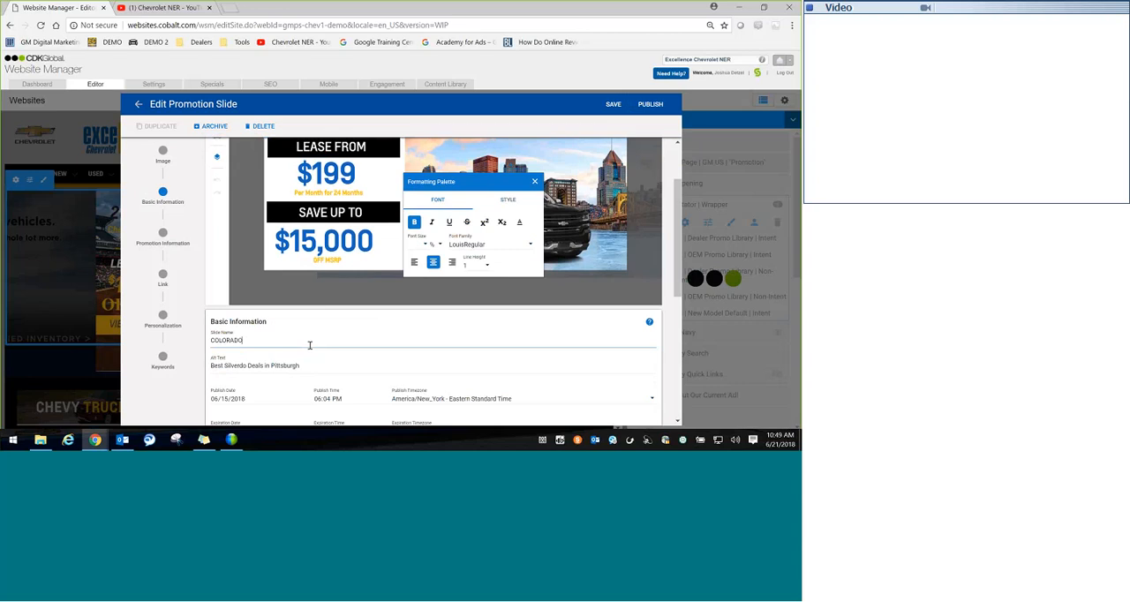
pyautogui.write(' TEST')
pyautogui.click(651, 104)
pyautogui.click(484, 276)
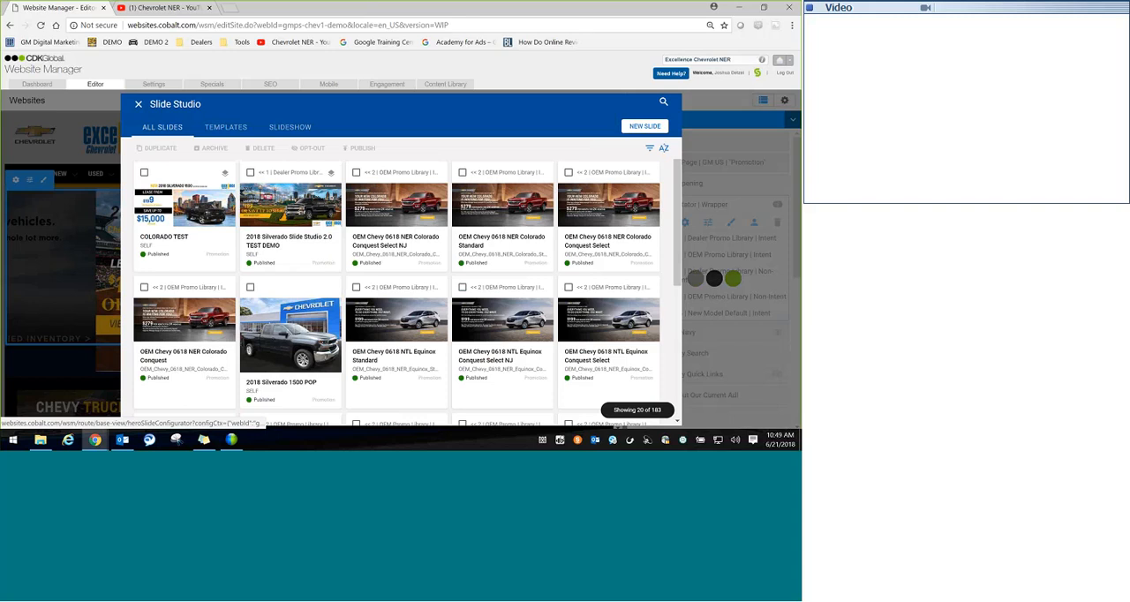
# Step: Return to the template library and start a new slide from the "HERO TEMPLATE TEST DEMO JD" template
pyautogui.click(226, 127)
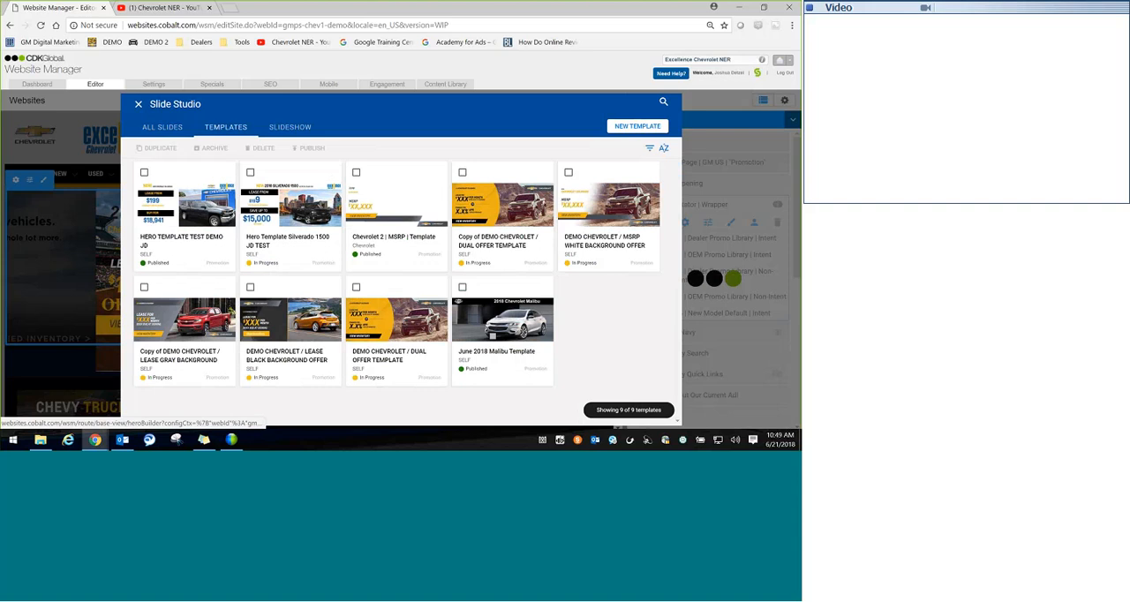
pyautogui.click(162, 127)
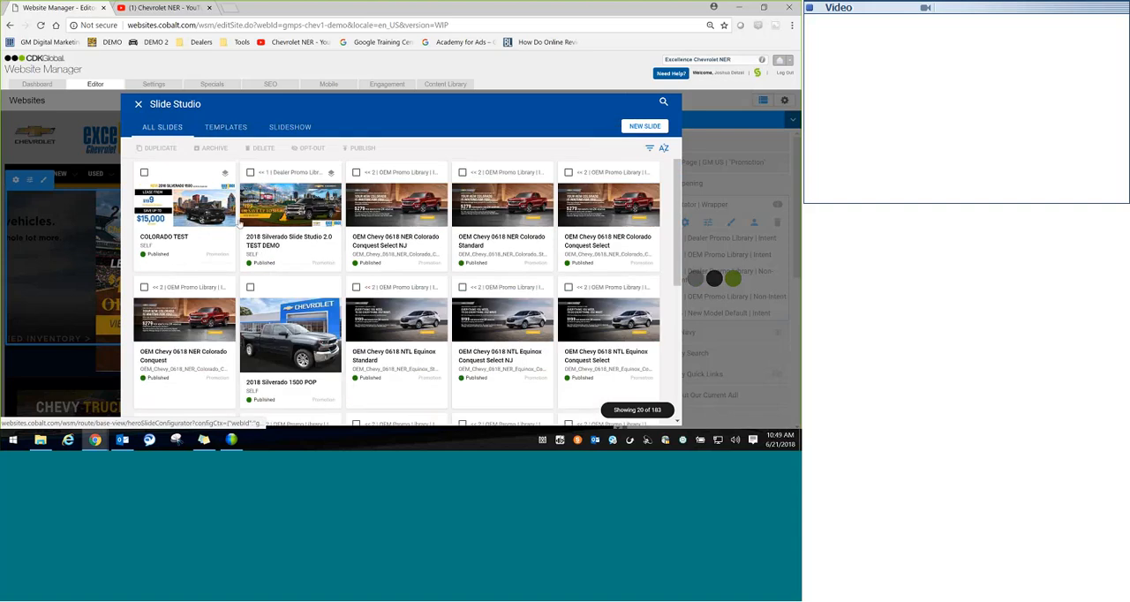
pyautogui.click(238, 128)
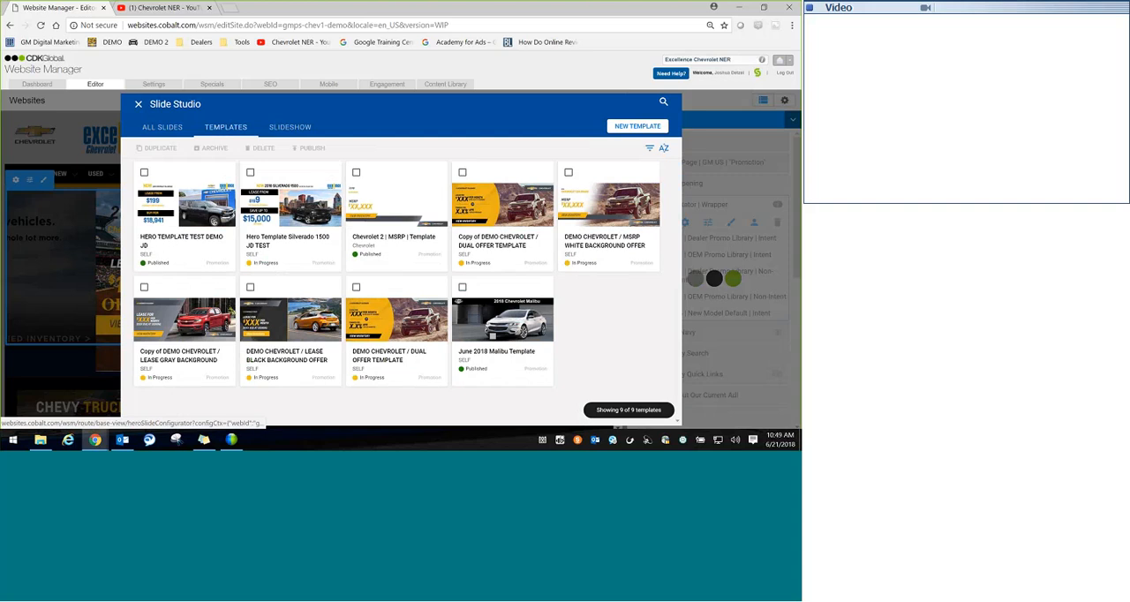
pyautogui.click(191, 225)
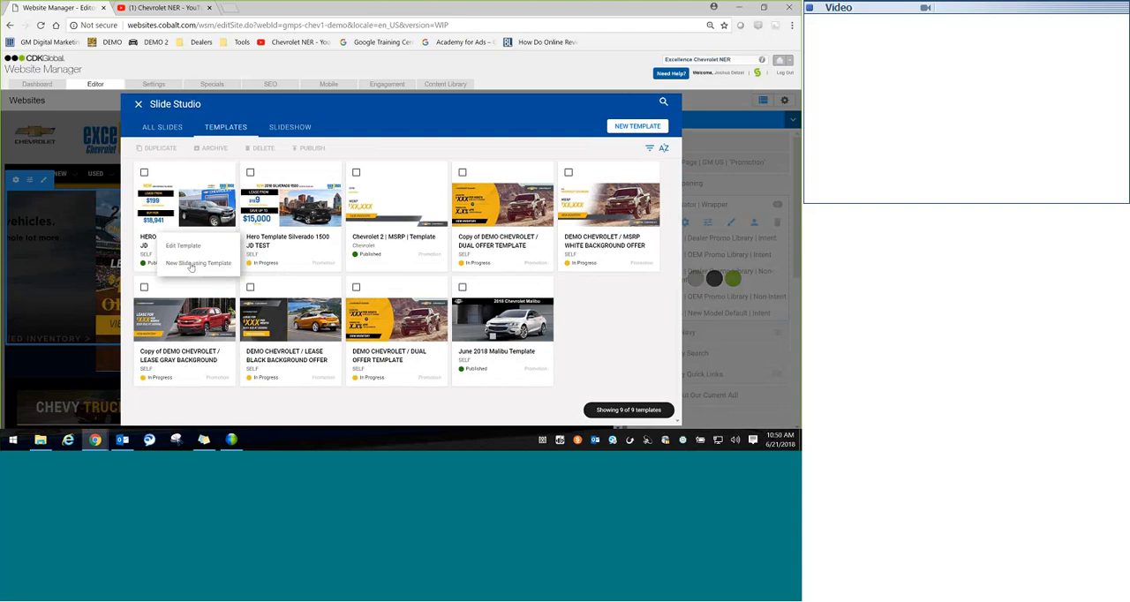
pyautogui.click(192, 266)
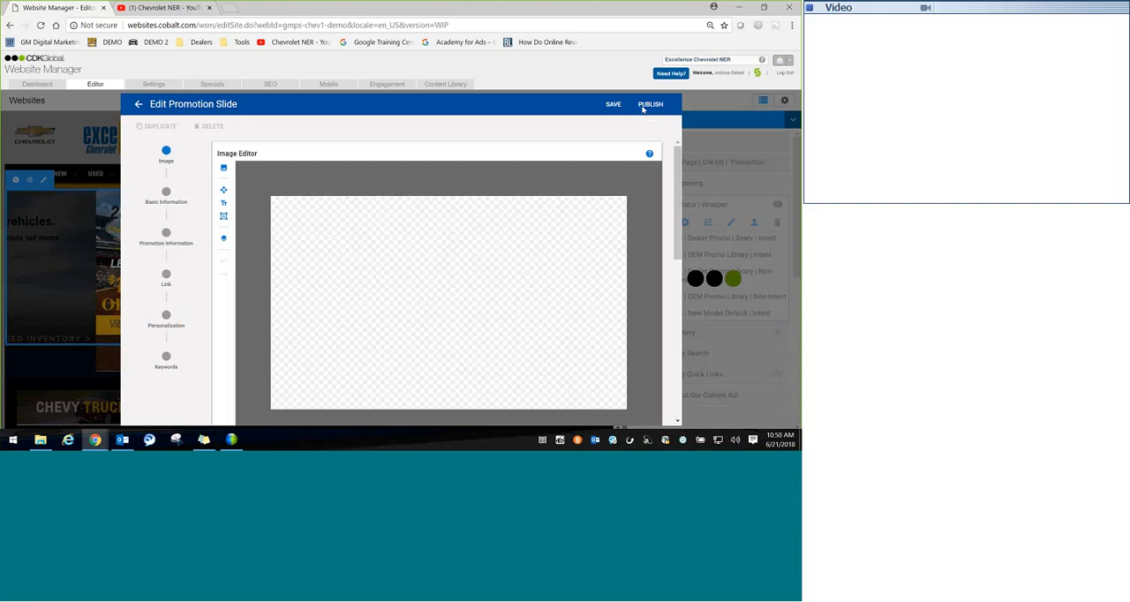
# Step: Name the new slide "SILVERADO 1500 TEST" and publish it
pyautogui.click(647, 105)
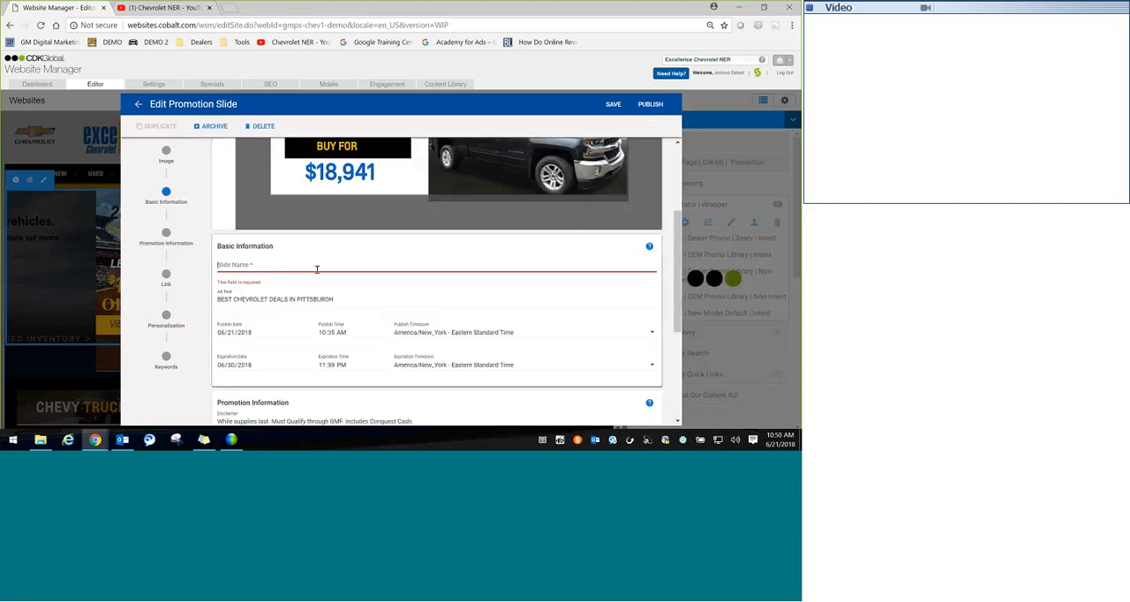
pyautogui.write('SILVERADO 150')
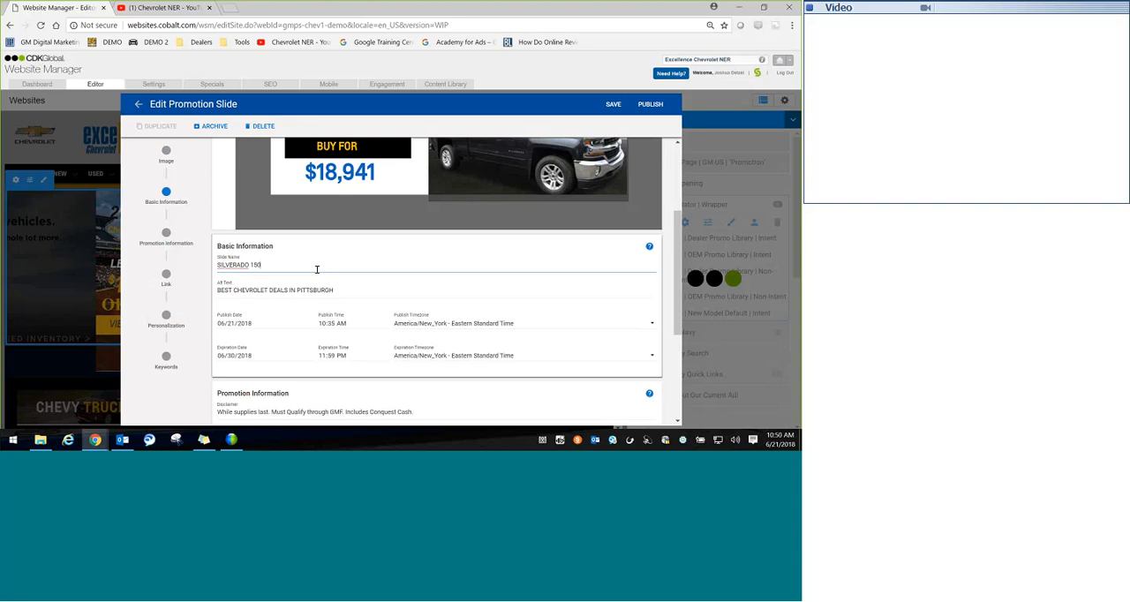
pyautogui.write('0 TEST')
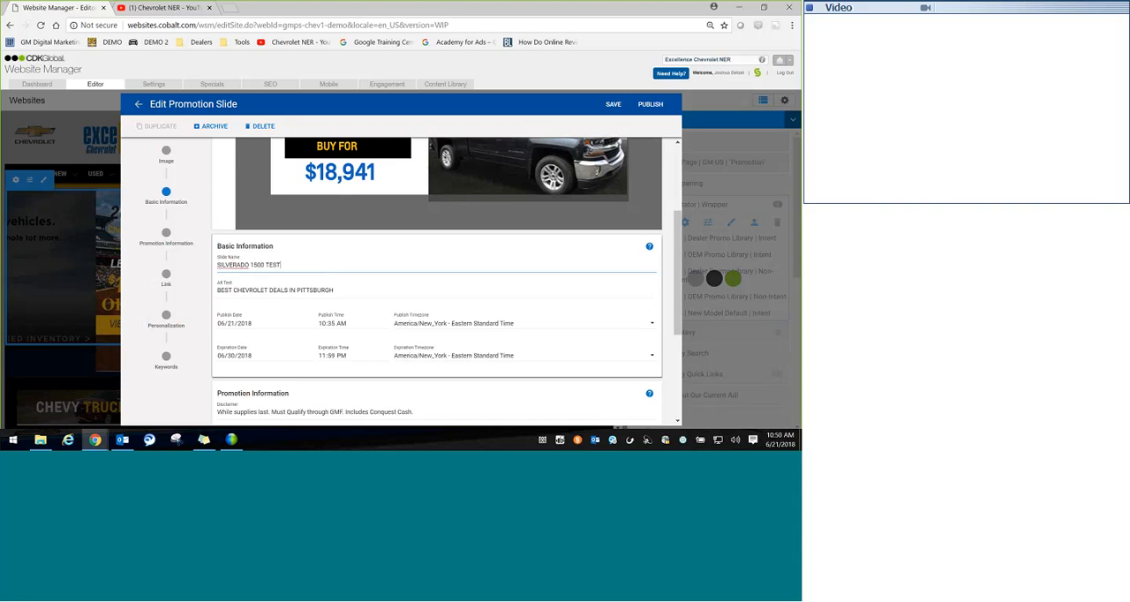
pyautogui.click(650, 103)
pyautogui.click(483, 276)
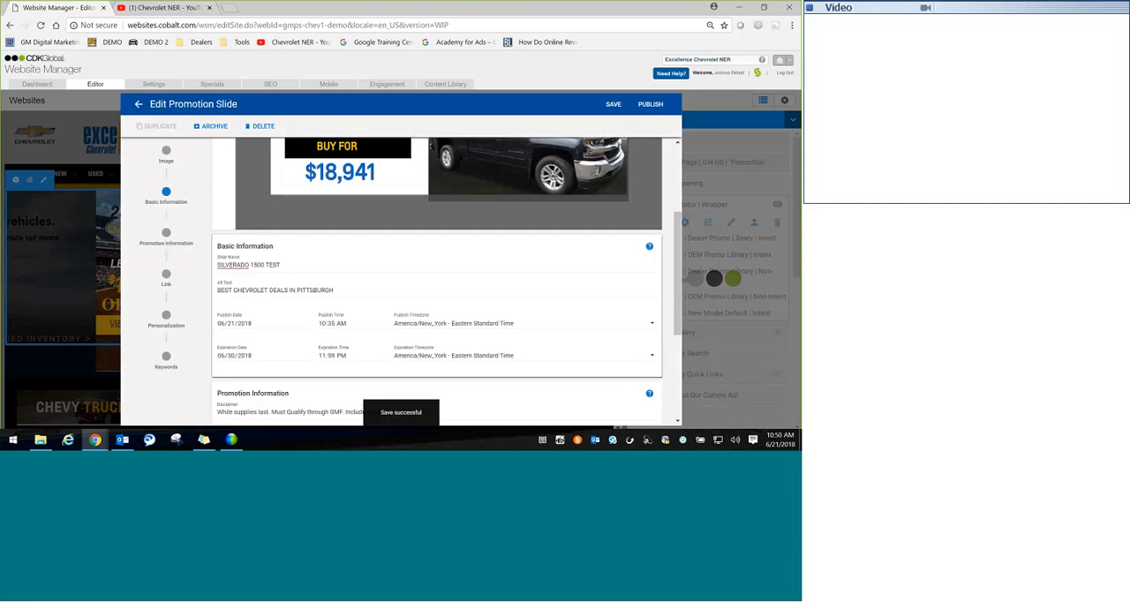
pyautogui.click(650, 104)
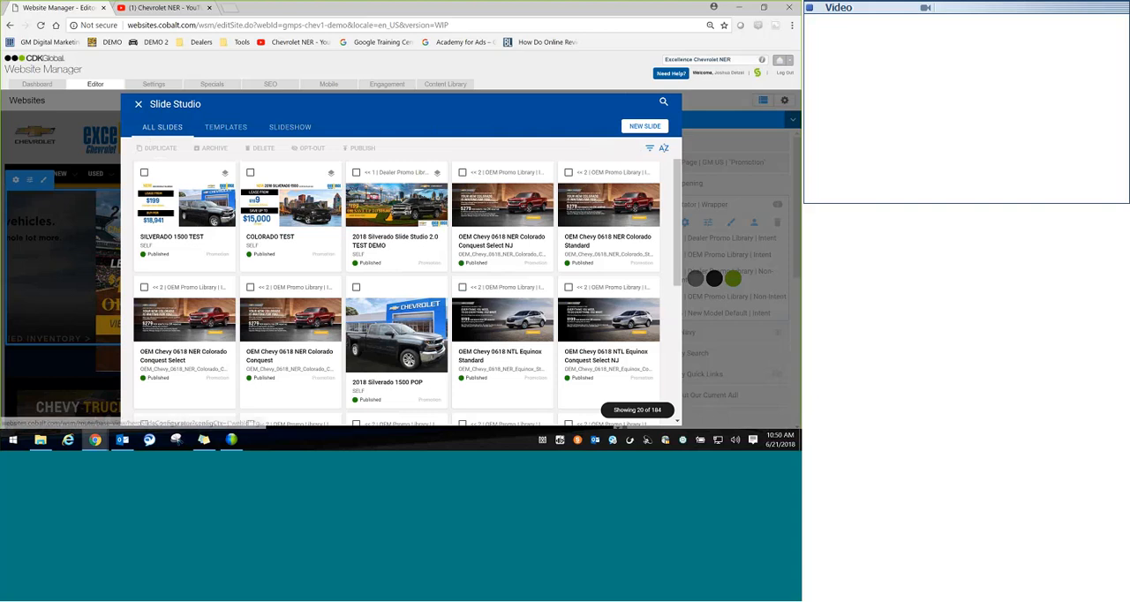
# Step: Add the "SILVERADO 1500 TEST" and "COLORADO TEST" slides to the "<< 1 | Dealer Promo Library | Intent" slideshow collection and save it
pyautogui.click(279, 127)
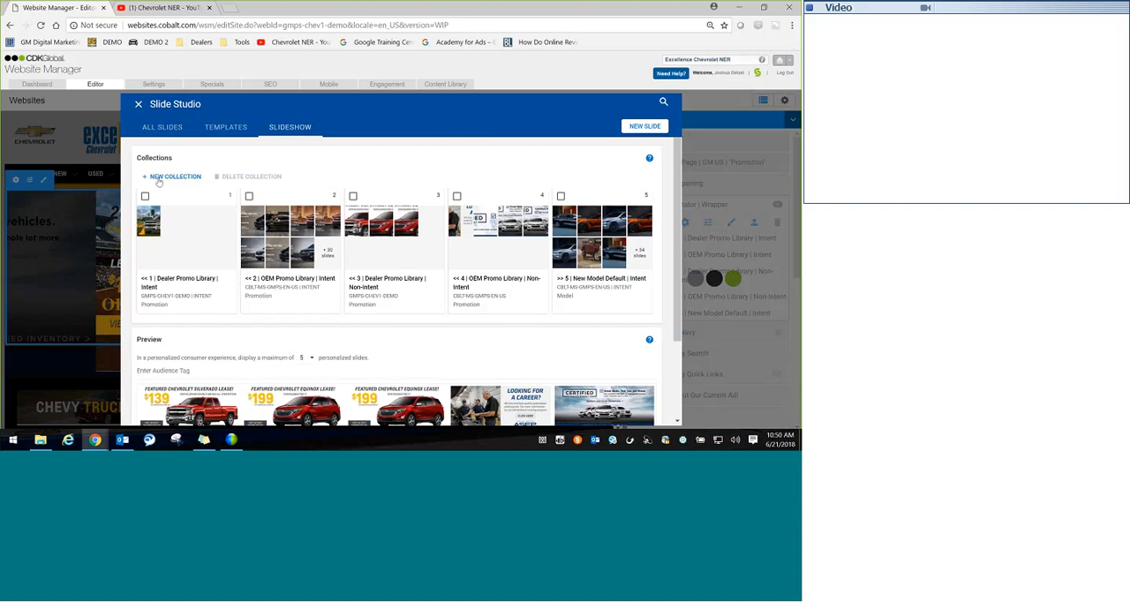
pyautogui.click(174, 272)
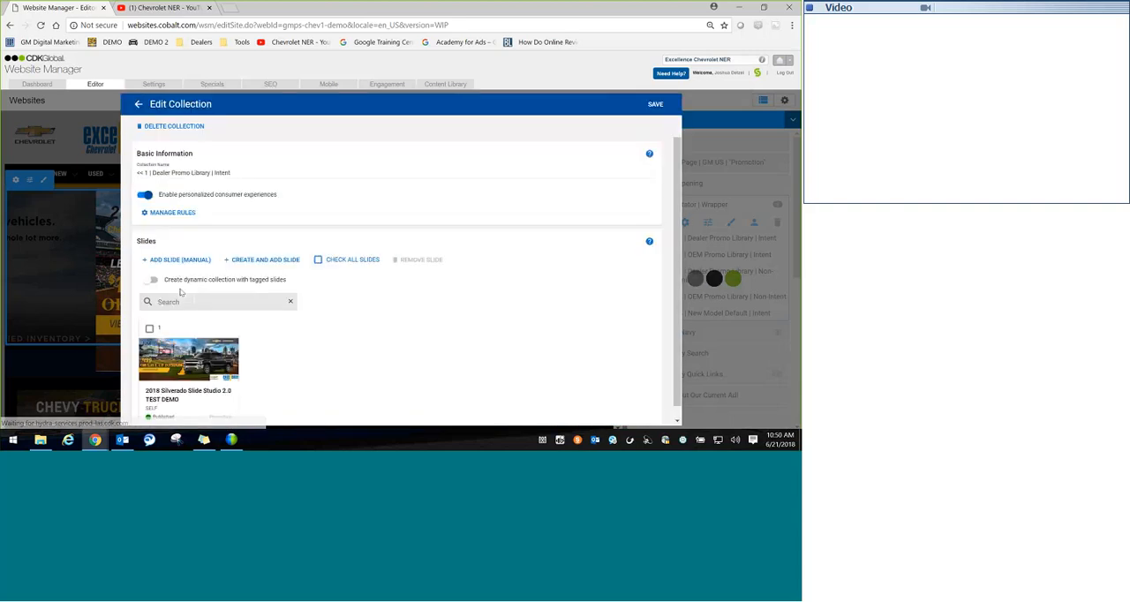
pyautogui.click(179, 262)
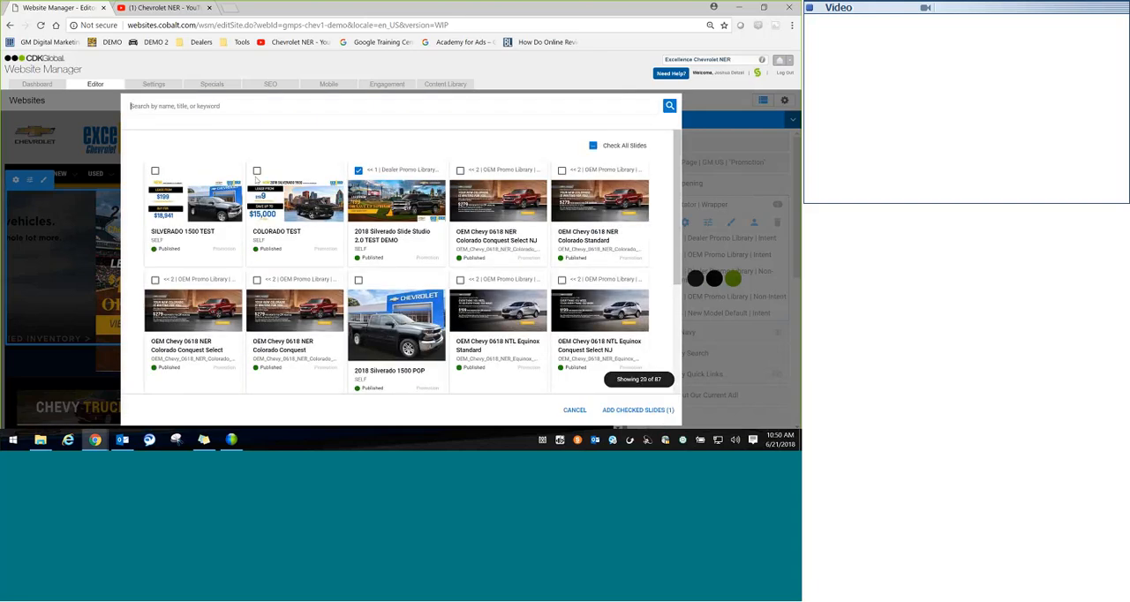
pyautogui.click(155, 170)
pyautogui.click(256, 170)
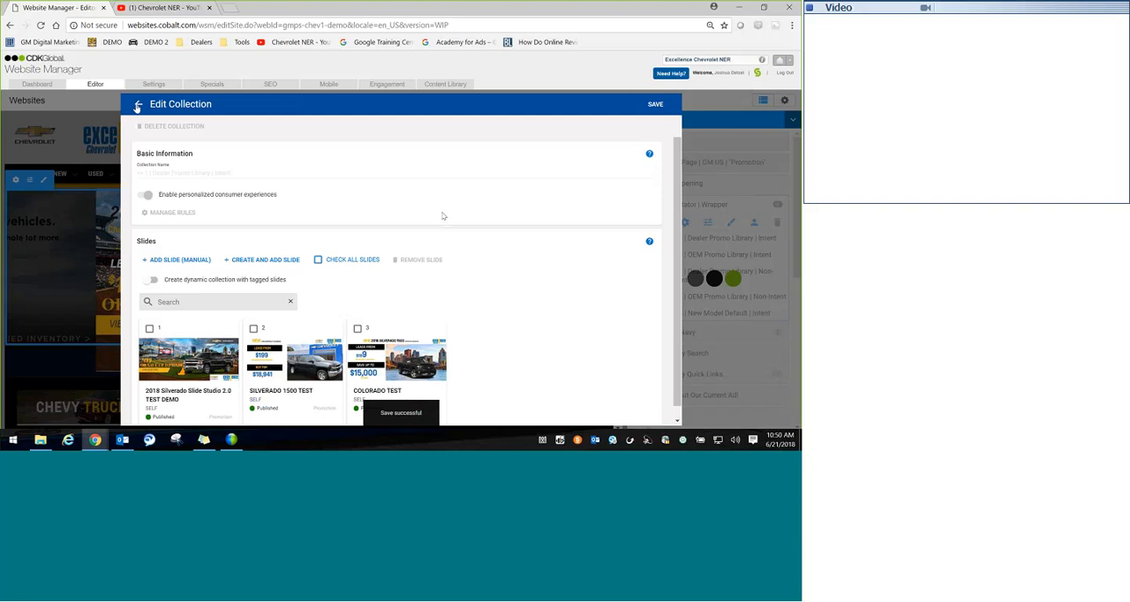
pyautogui.click(137, 106)
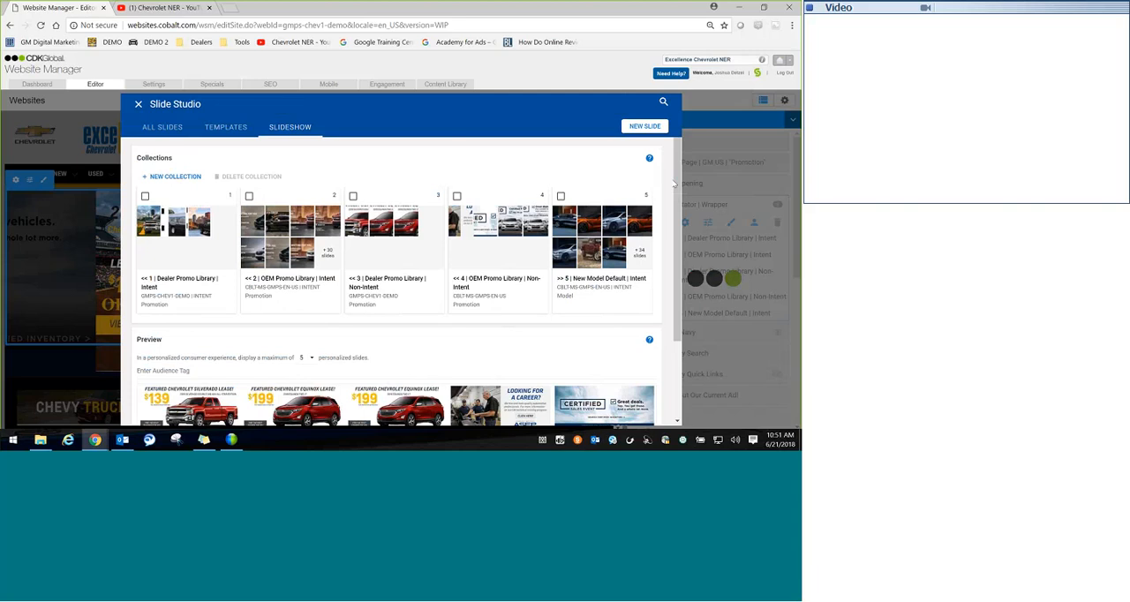
# Step: Review the slides in the "<< 1 | Dealer Promo Library | Intent" collection and close Slide Studio
pyautogui.click(171, 240)
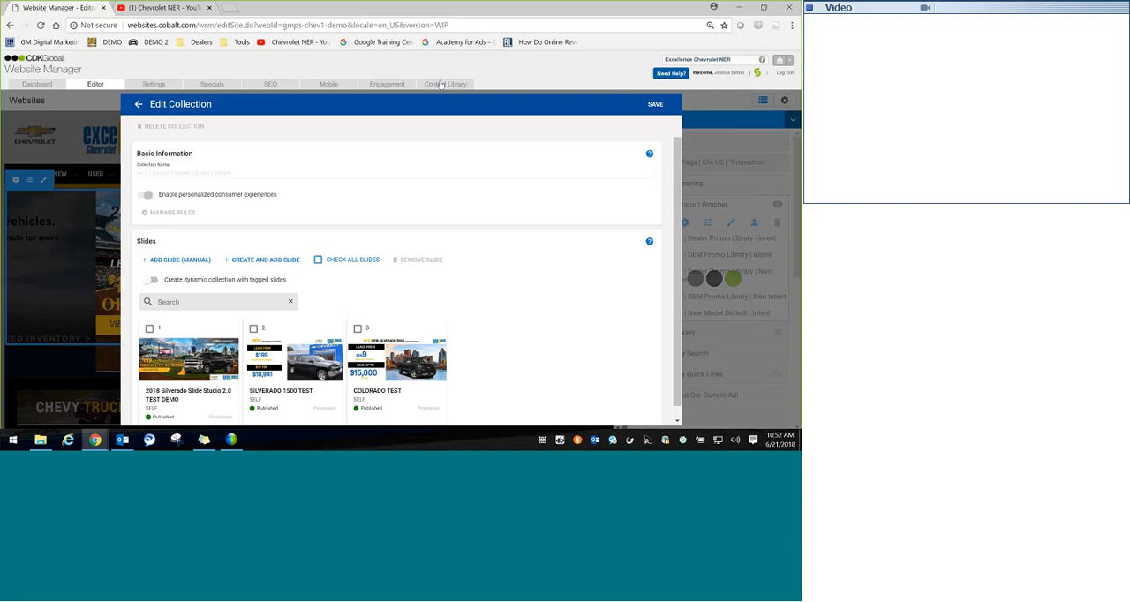
pyautogui.click(137, 105)
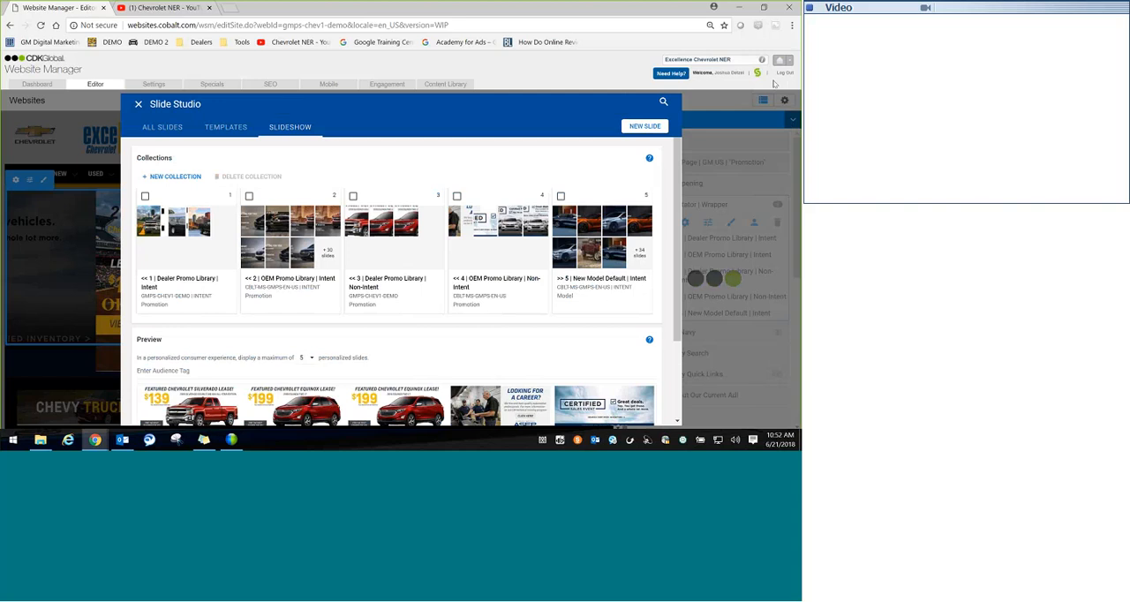
pyautogui.click(138, 105)
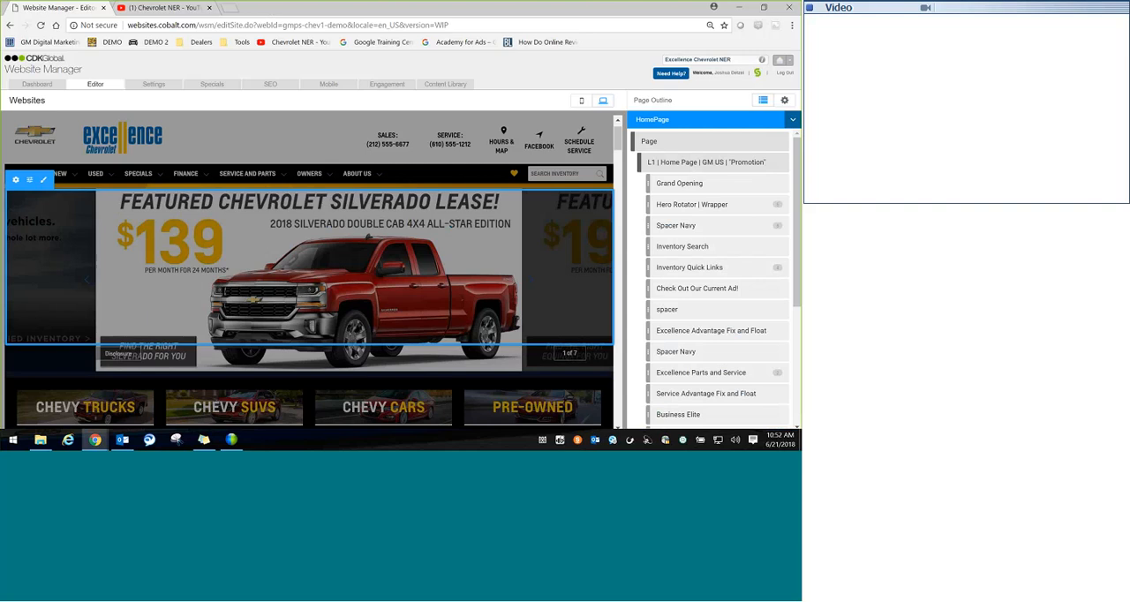
# Step: Reopen Slide Studio from the home page's Hero Rotator wrapper and show the template library
pyautogui.click(688, 204)
pyautogui.click(684, 223)
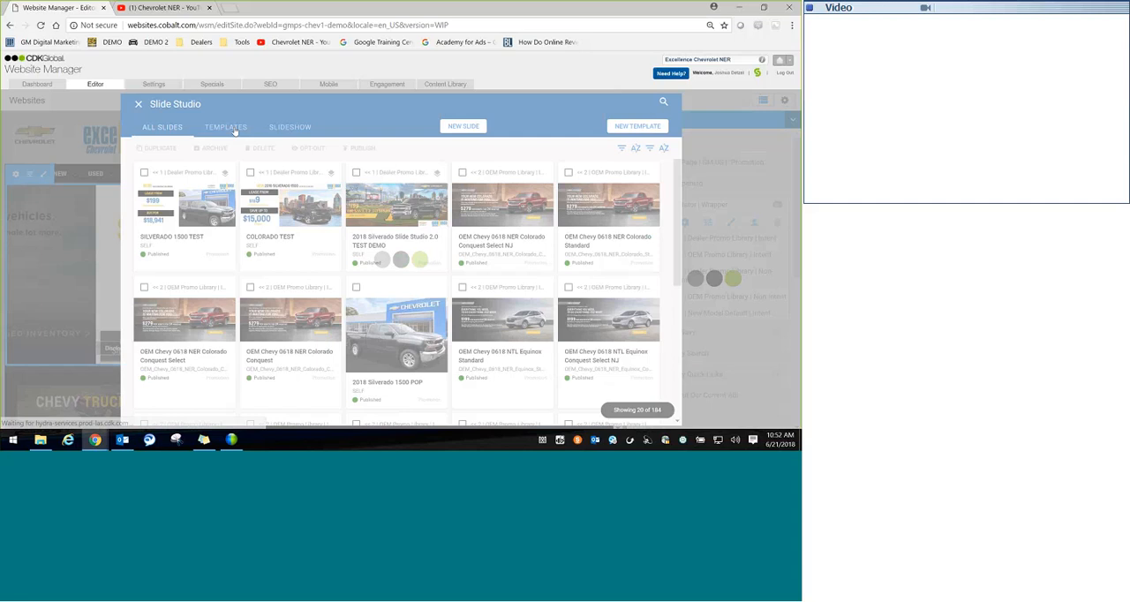
pyautogui.click(228, 127)
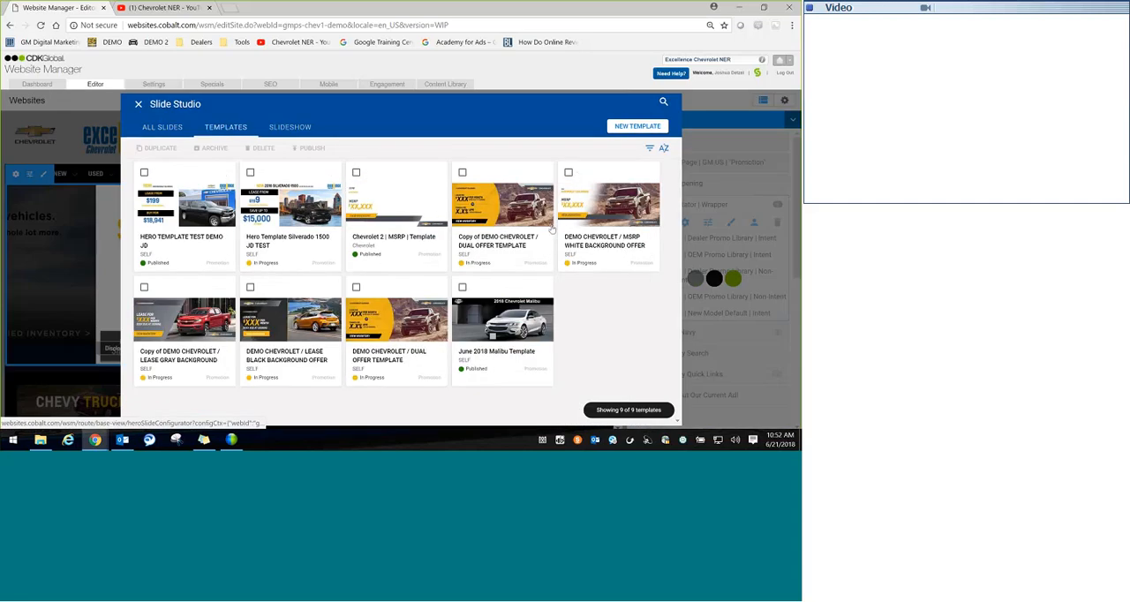